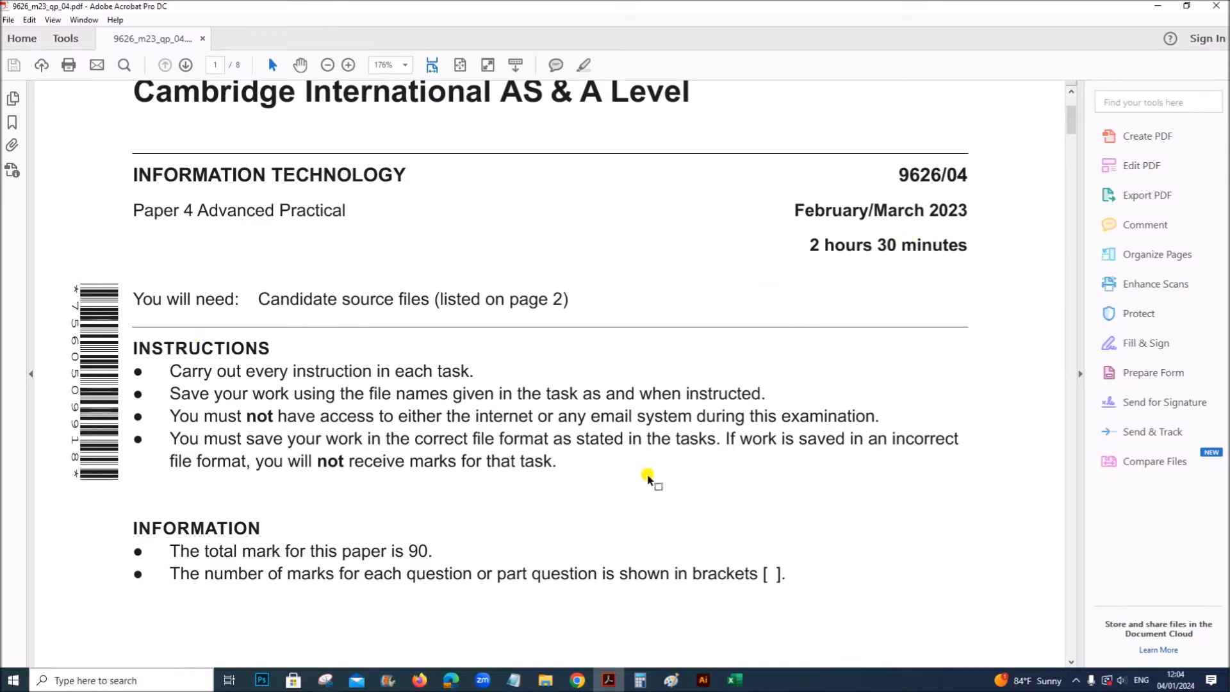
Find Task 3 – Spreadsheet Challenge on page 4 of the exam paper and read the instructions of part (a)
scroll(805, 417, "down", 6)
left_click_drag(1070, 138, 1068, 320)
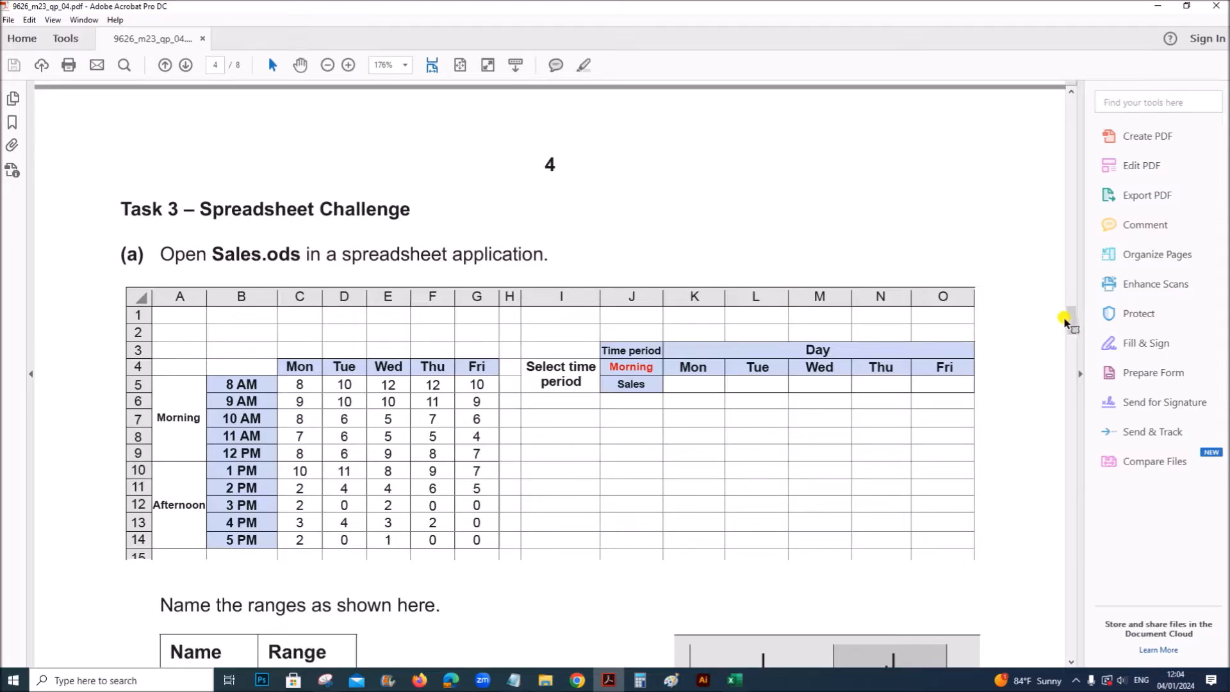
mouse_move(1072, 327)
left_mouse_down()
mouse_move(1072, 302)
mouse_move(1071, 322)
left_mouse_up()
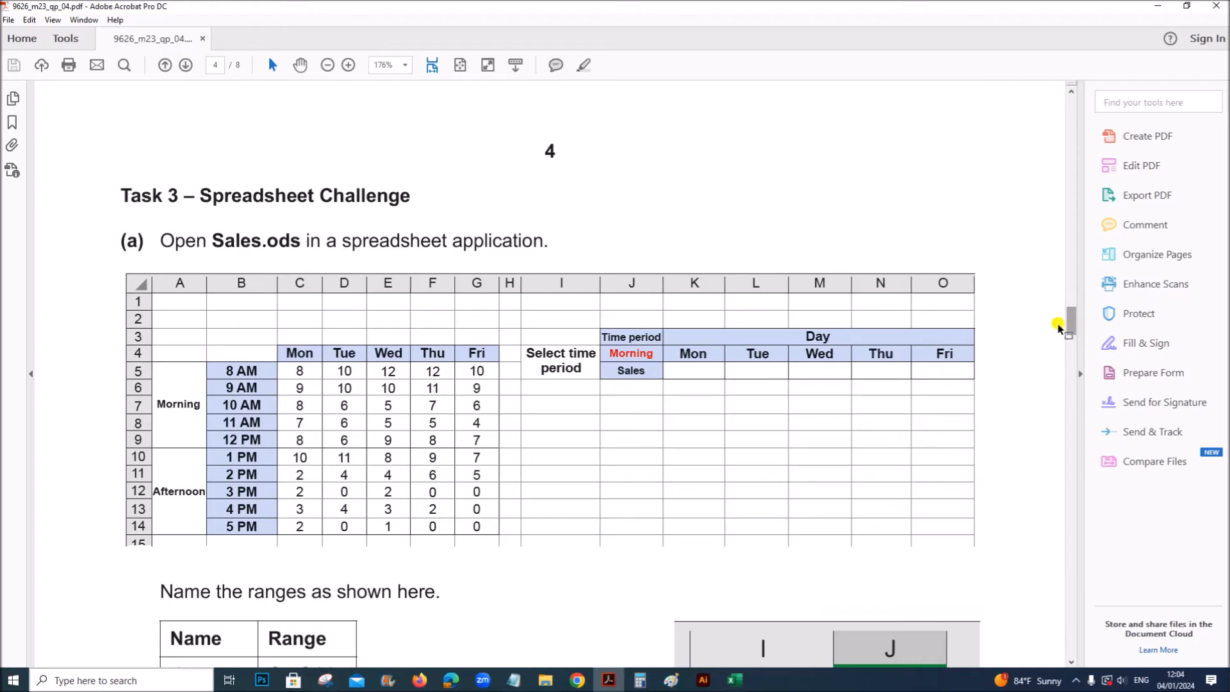
scroll(205, 349, "down", 2)
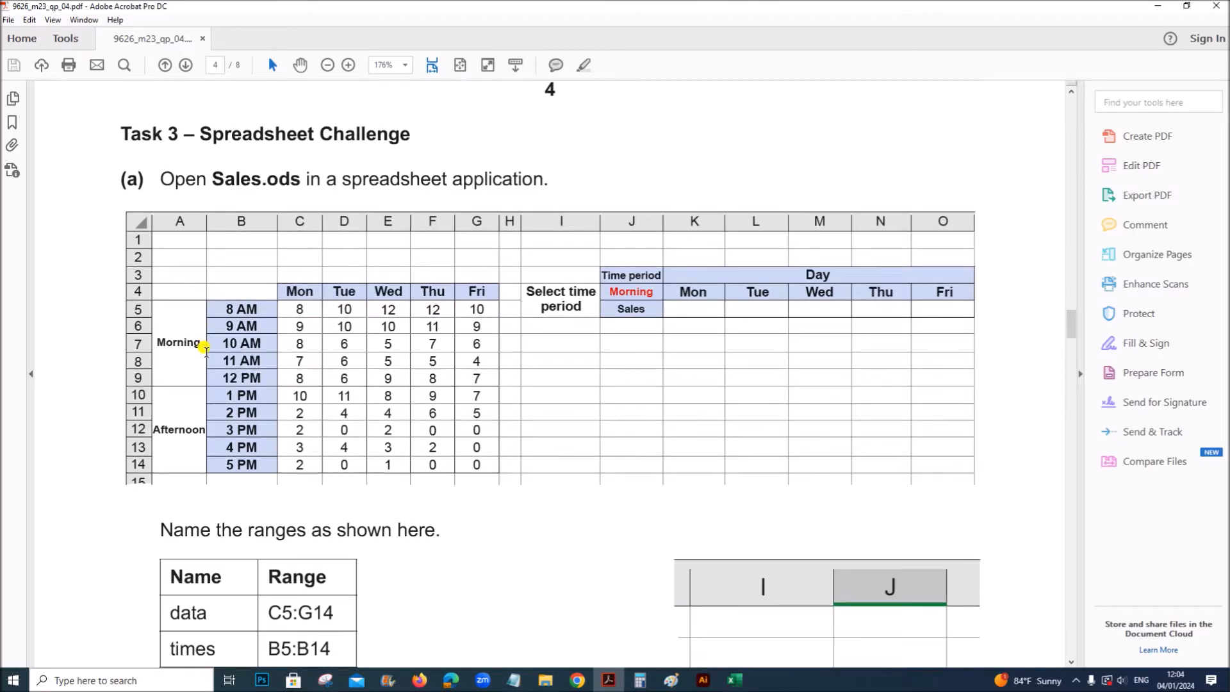
left_click_drag(217, 185, 511, 192)
scroll(578, 432, "down", 4)
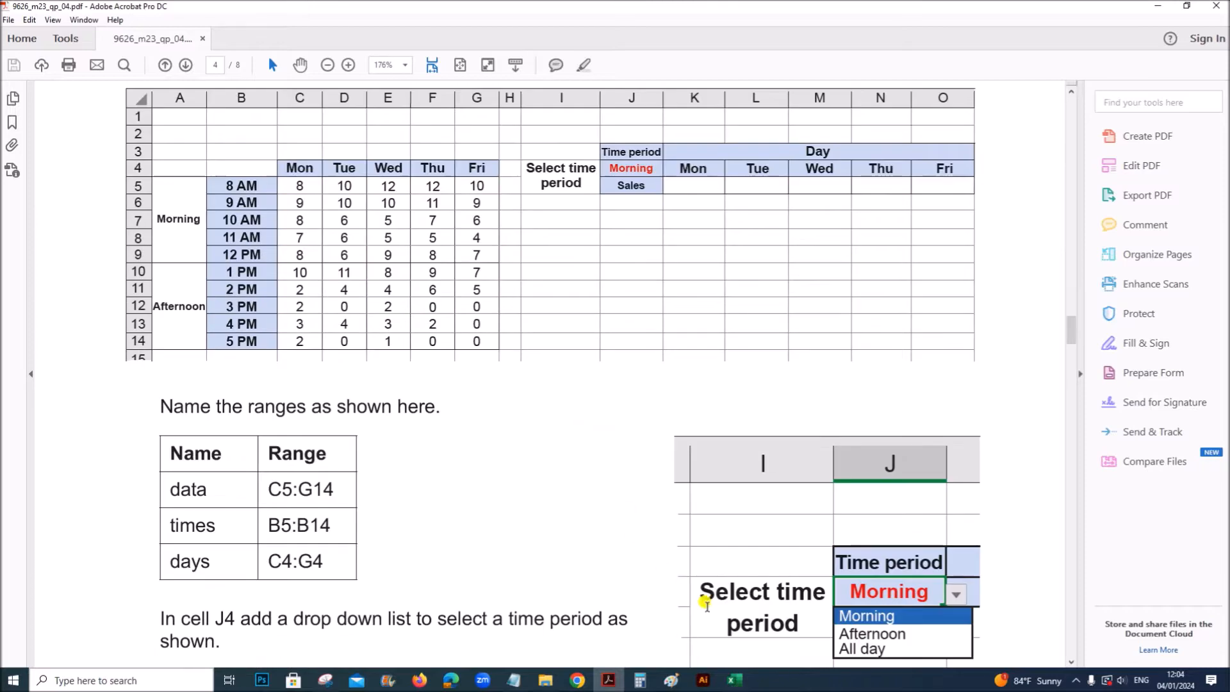
Check the Sales file in the Examination folder, switch to its workbook in Excel and enlarge the sheet view to 140%
left_click(546, 679)
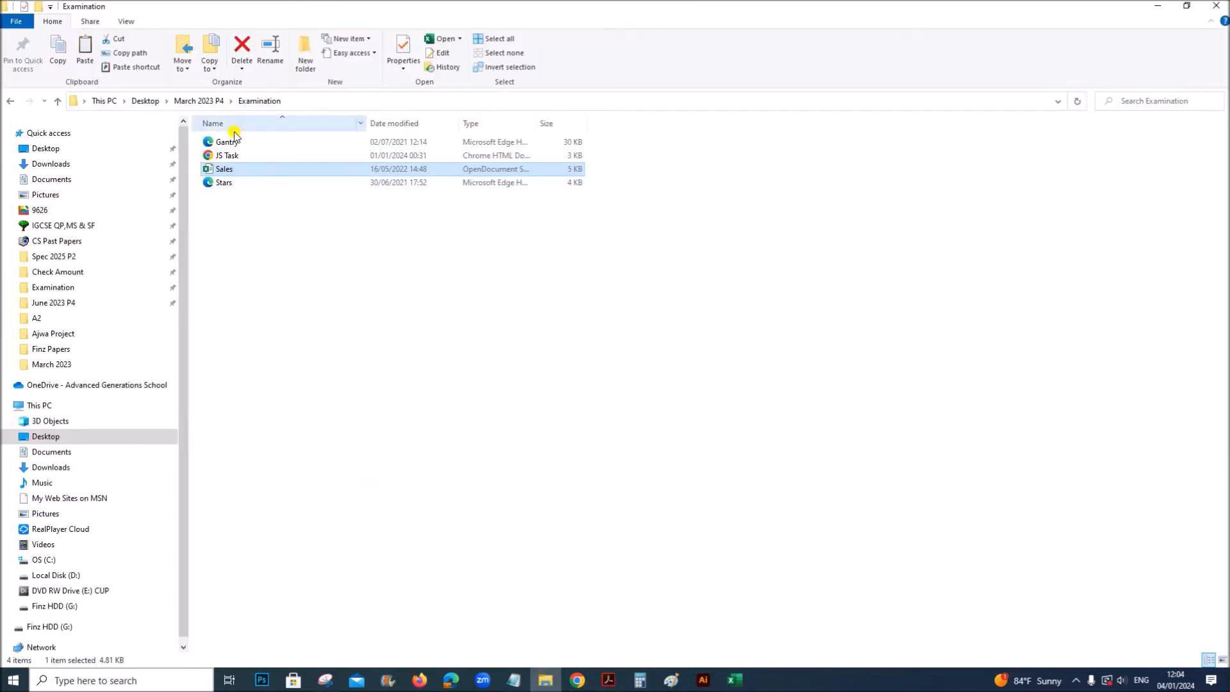
left_click(730, 682)
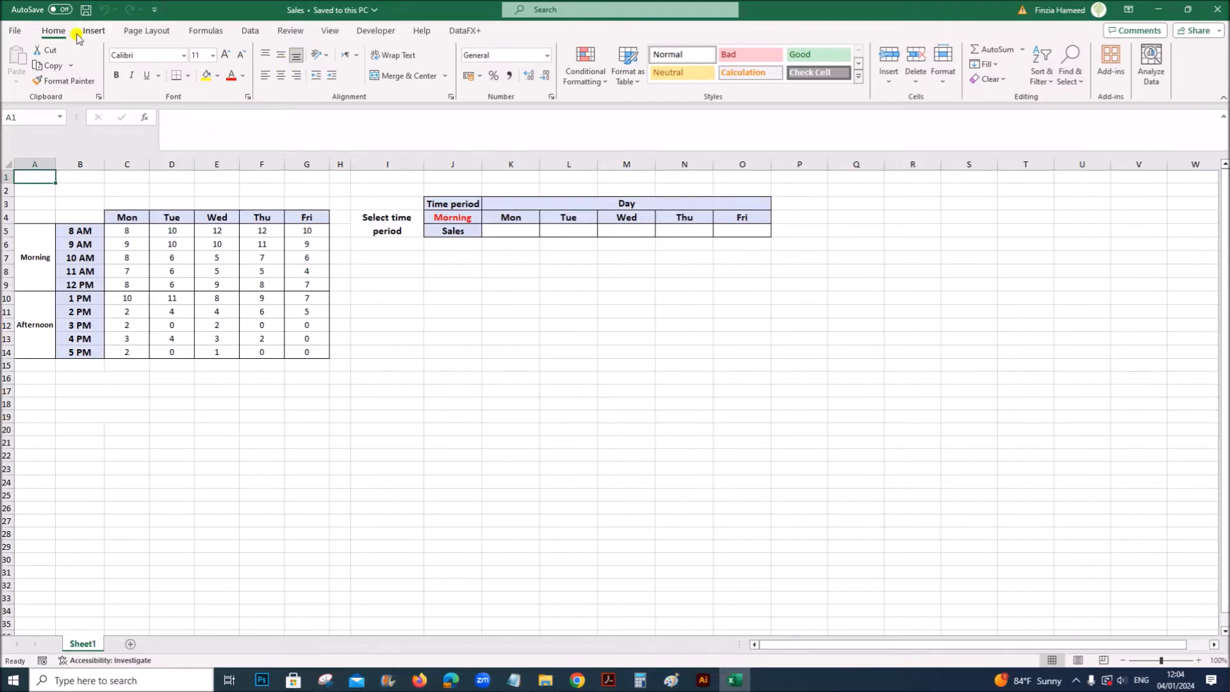
left_click(1199, 660)
left_click(1199, 660)
left_click(1198, 660)
left_click(1199, 660)
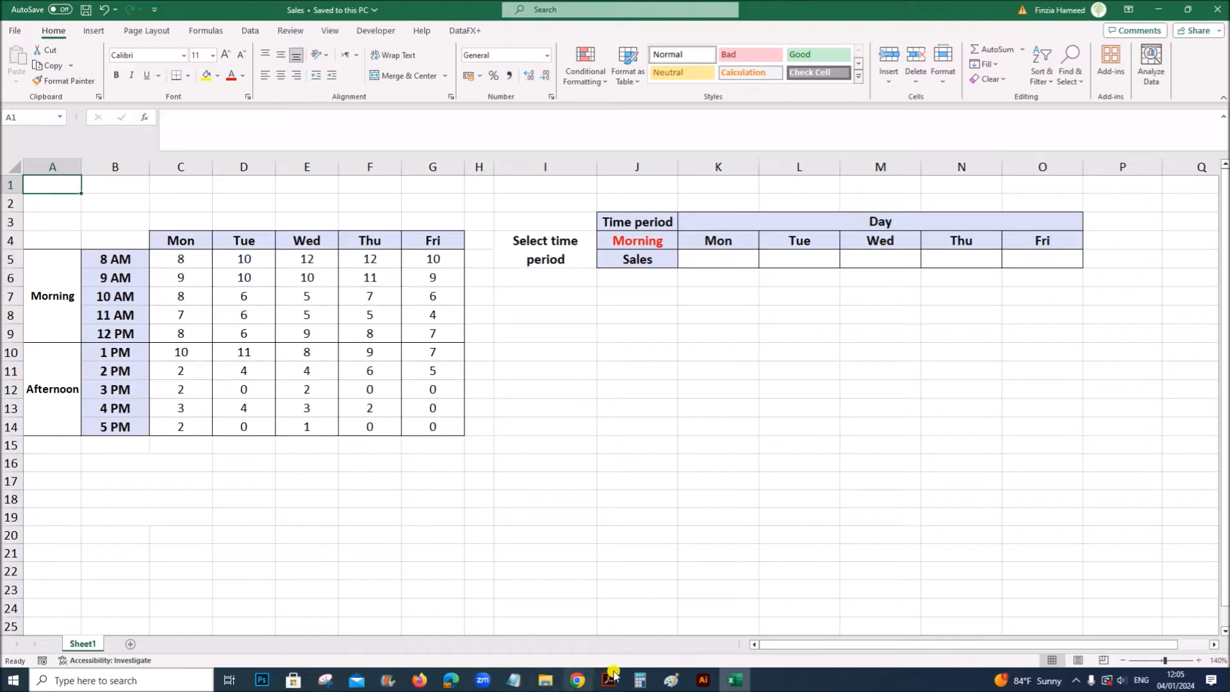
Consult the range table in the exam paper in Acrobat, and in the Sales workbook in Excel define the name data for C5:G14
left_click(546, 680)
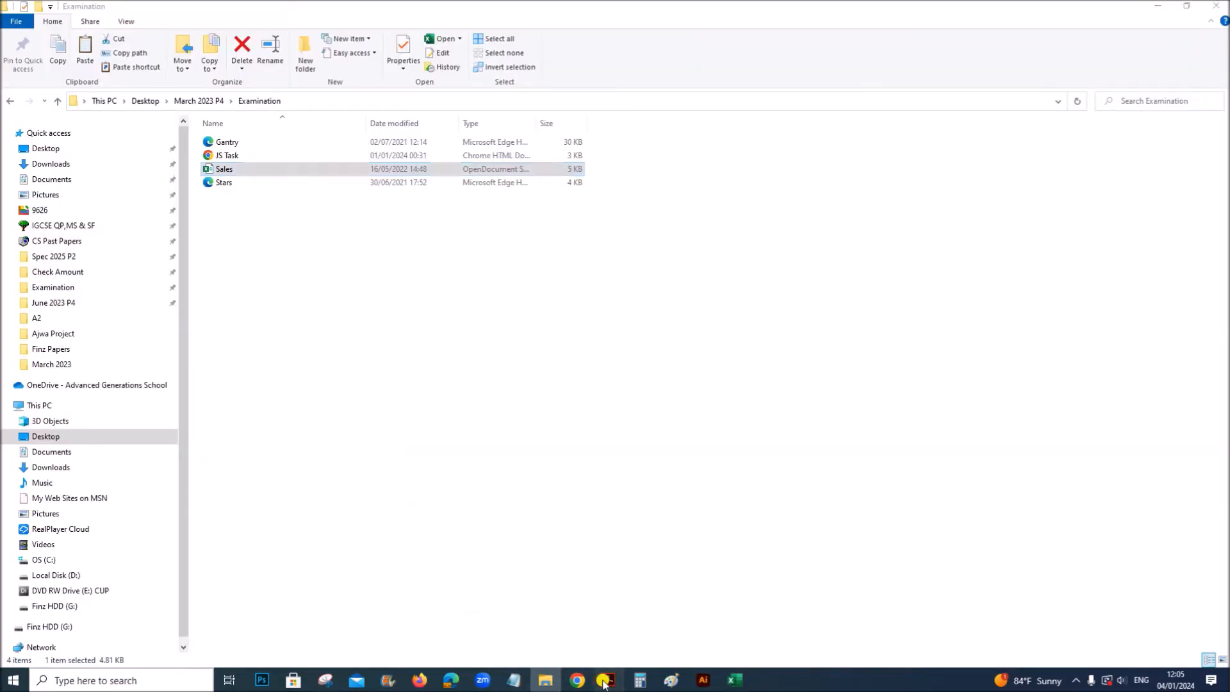
left_click(609, 681)
scroll(447, 532, "down", 3)
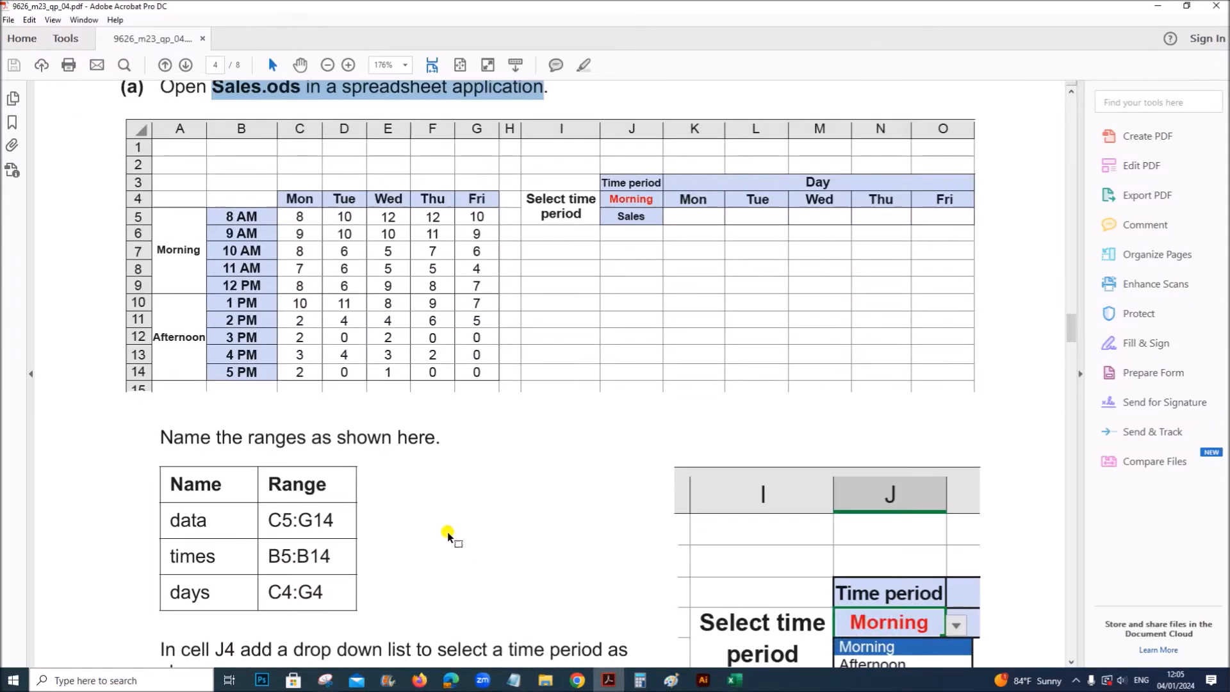
scroll(448, 530, "down", 2)
left_click_drag(250, 376, 442, 378)
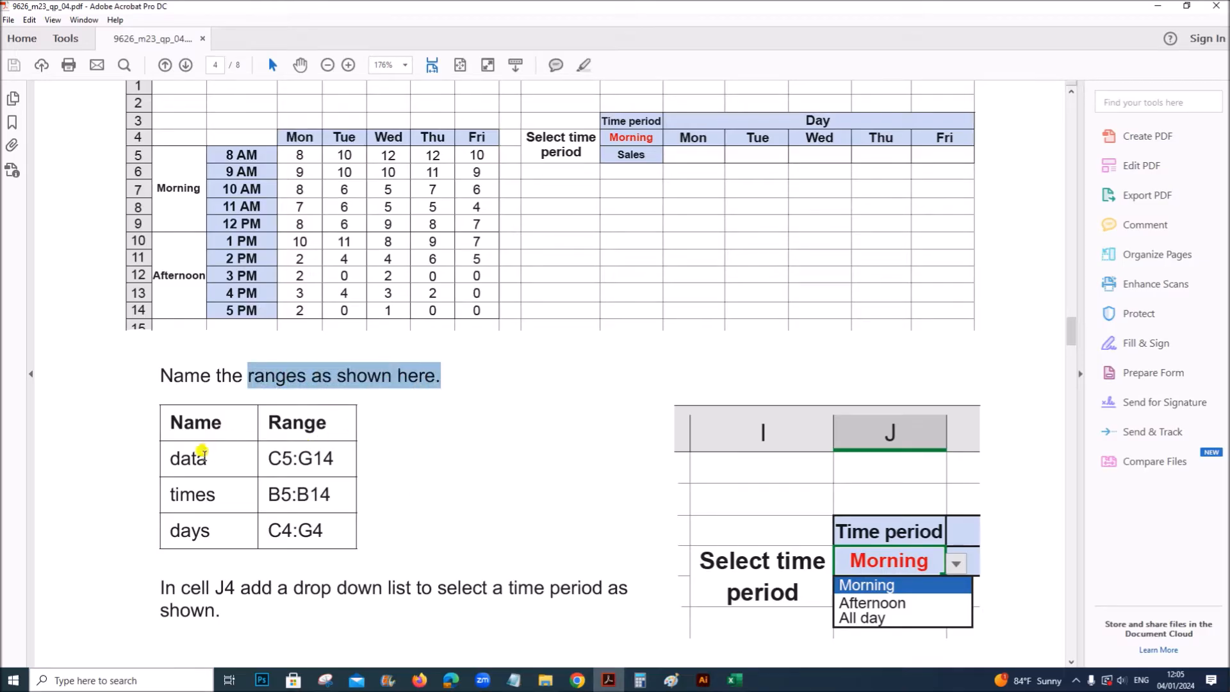
left_click_drag(267, 456, 332, 458)
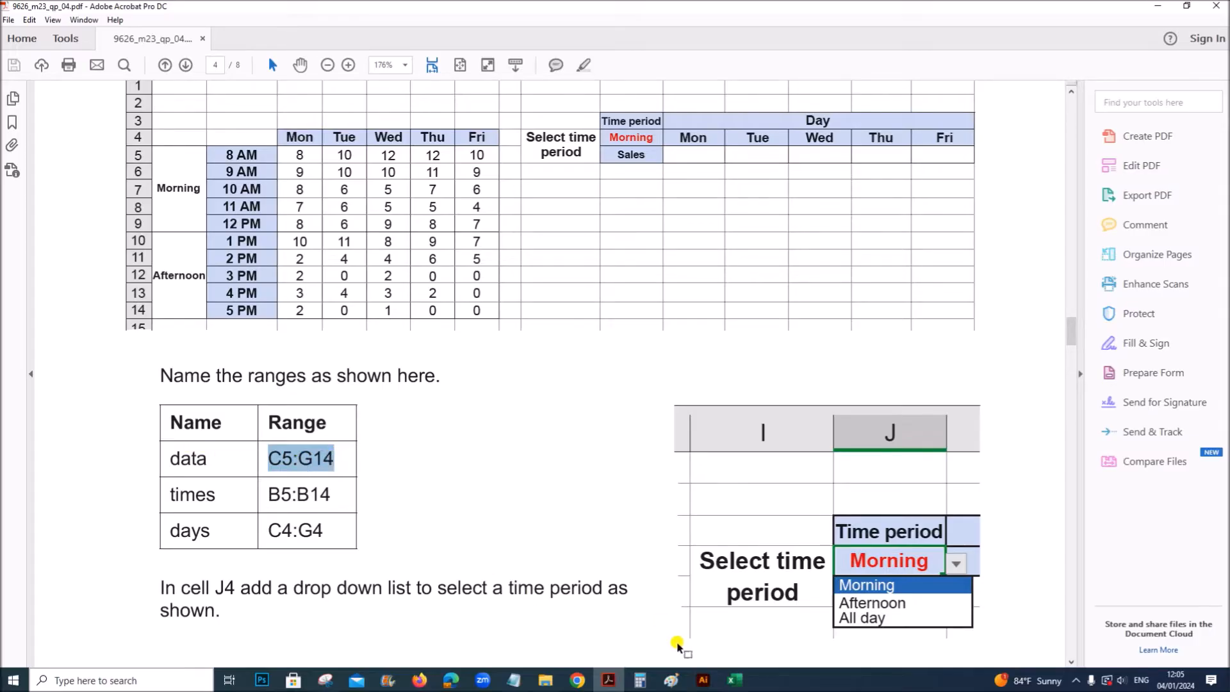
left_click(723, 683)
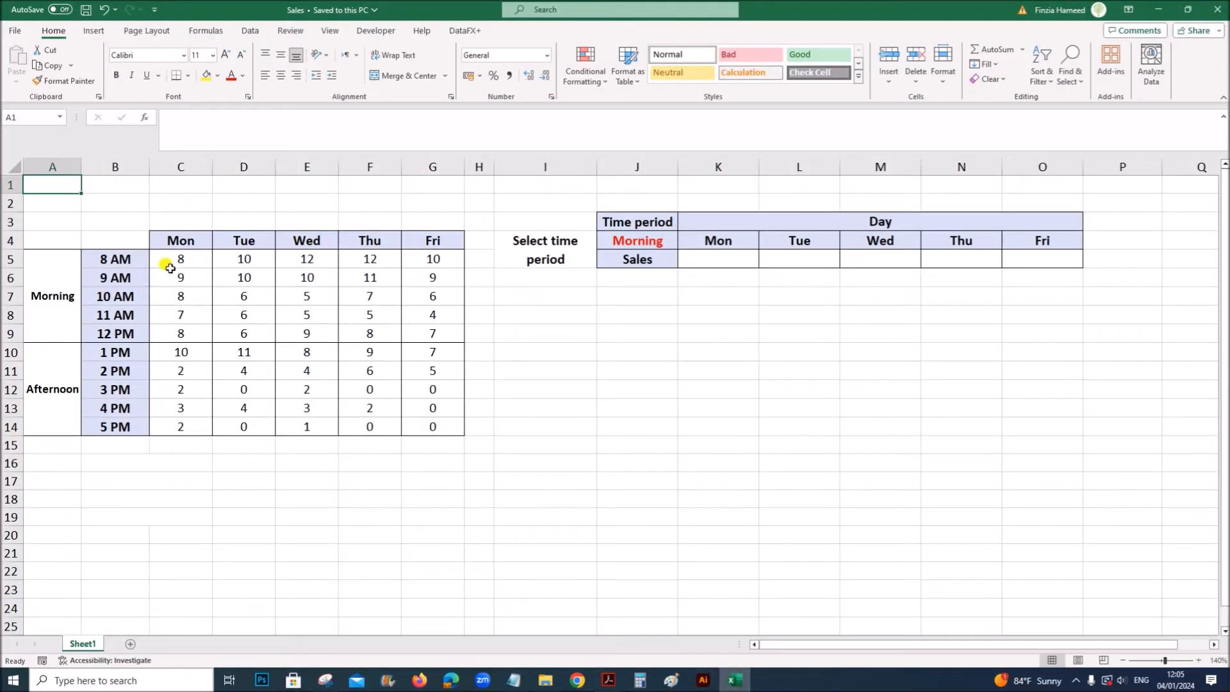
left_click_drag(170, 259, 435, 427)
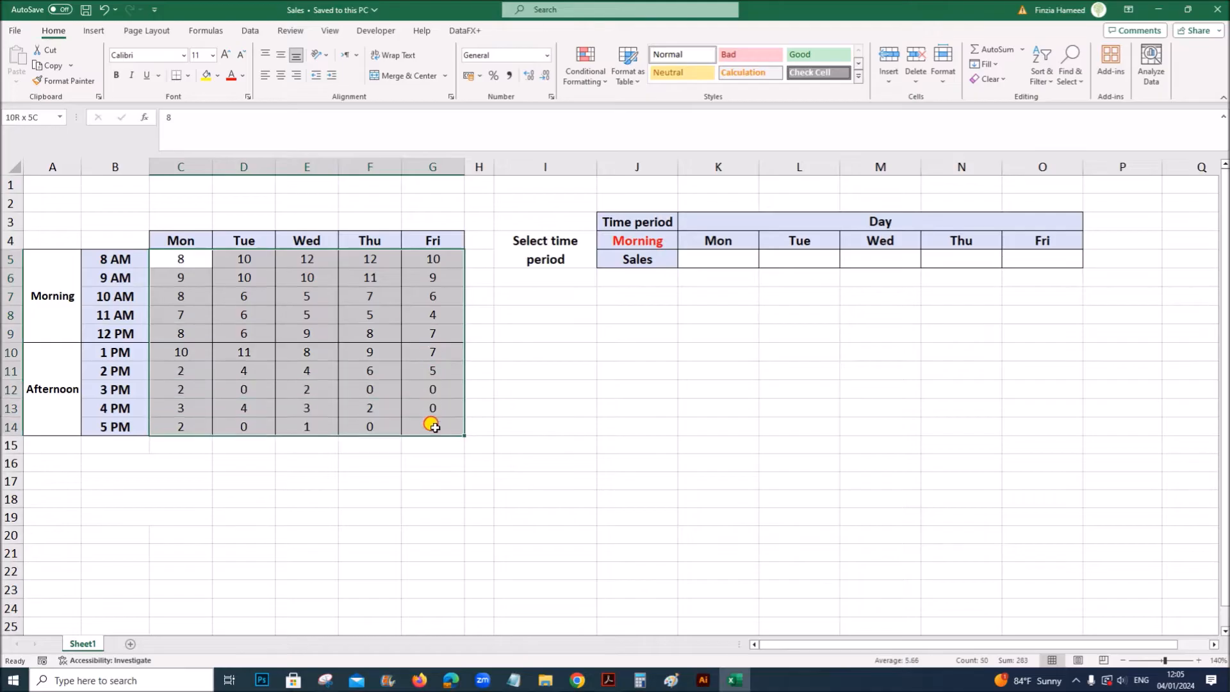
right_click(293, 326)
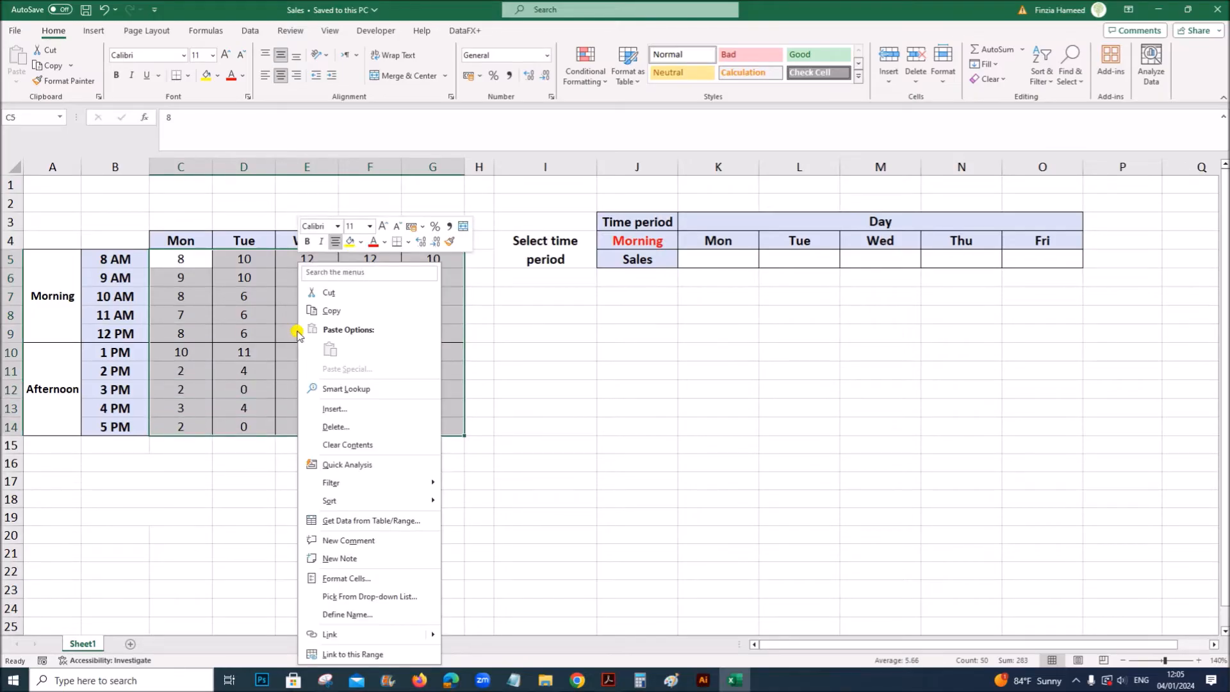
left_click(339, 614)
left_click_drag(330, 525, 494, 311)
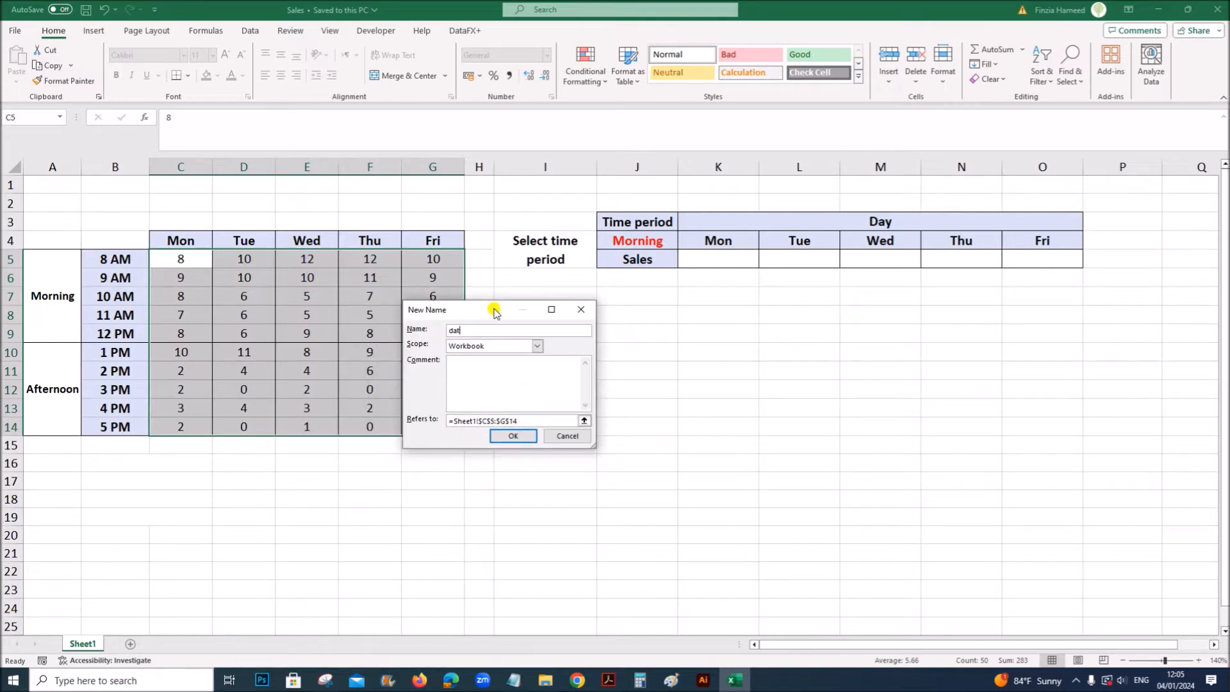
left_click(520, 436)
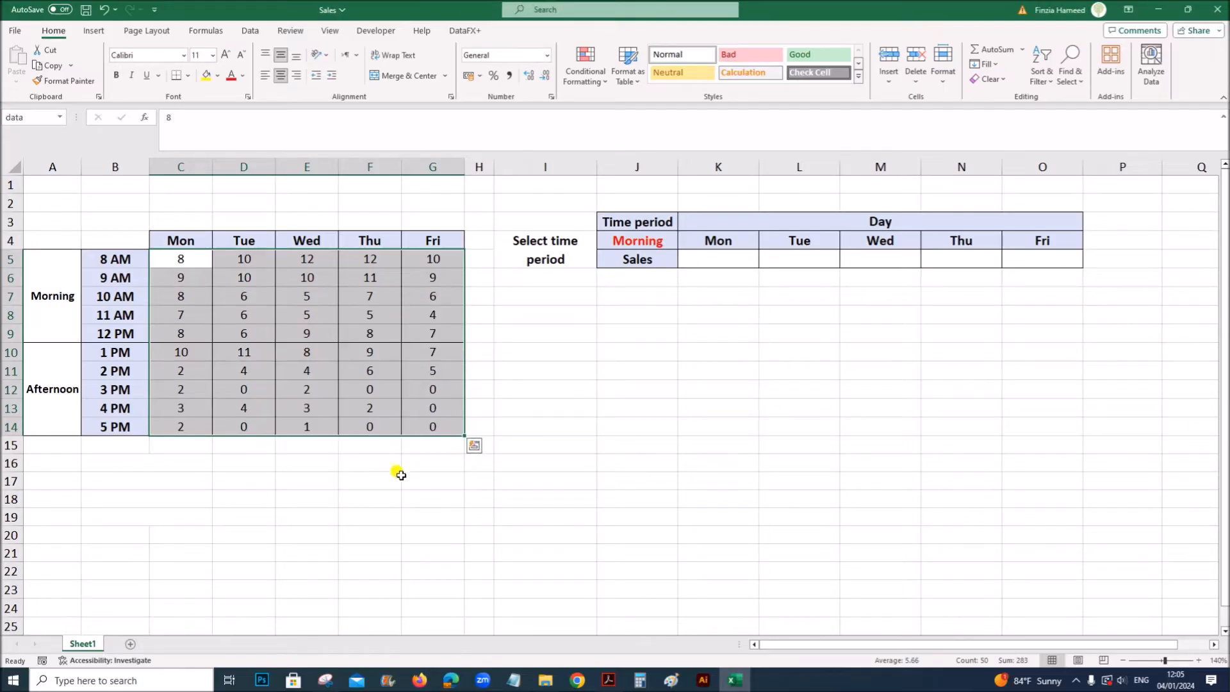
Check the second range in the exam paper and define the name times for cells B5:B14 in the Sales workbook
left_click(605, 681)
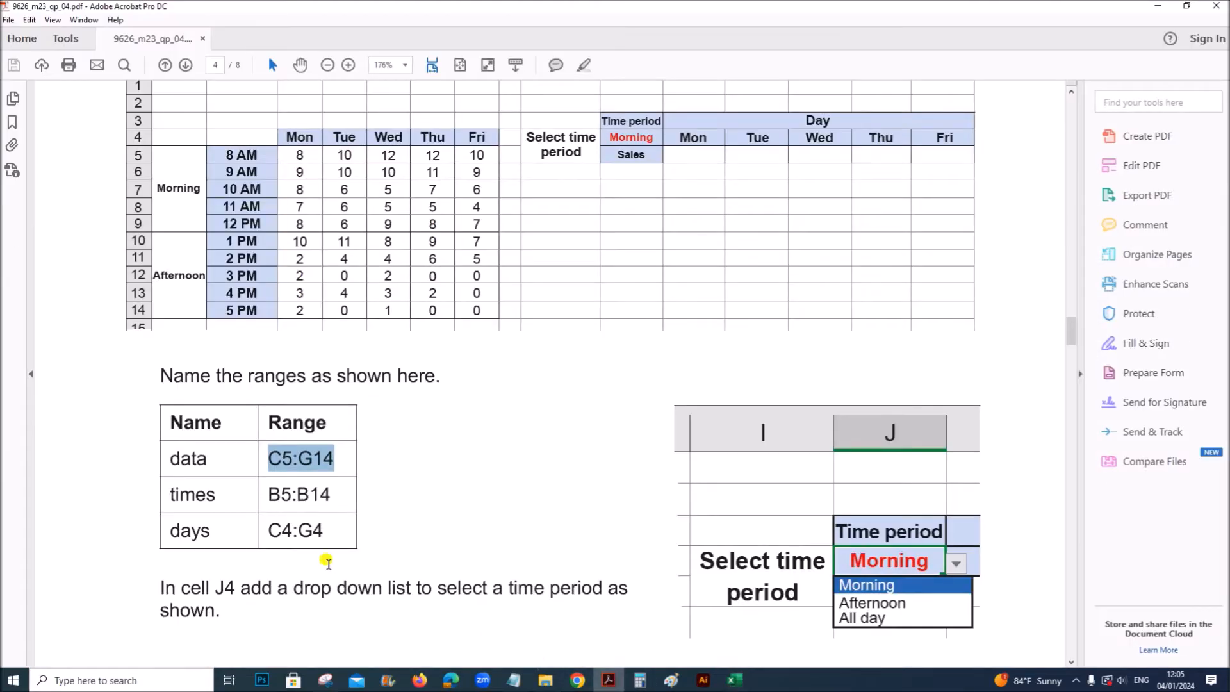
left_click_drag(270, 496, 332, 494)
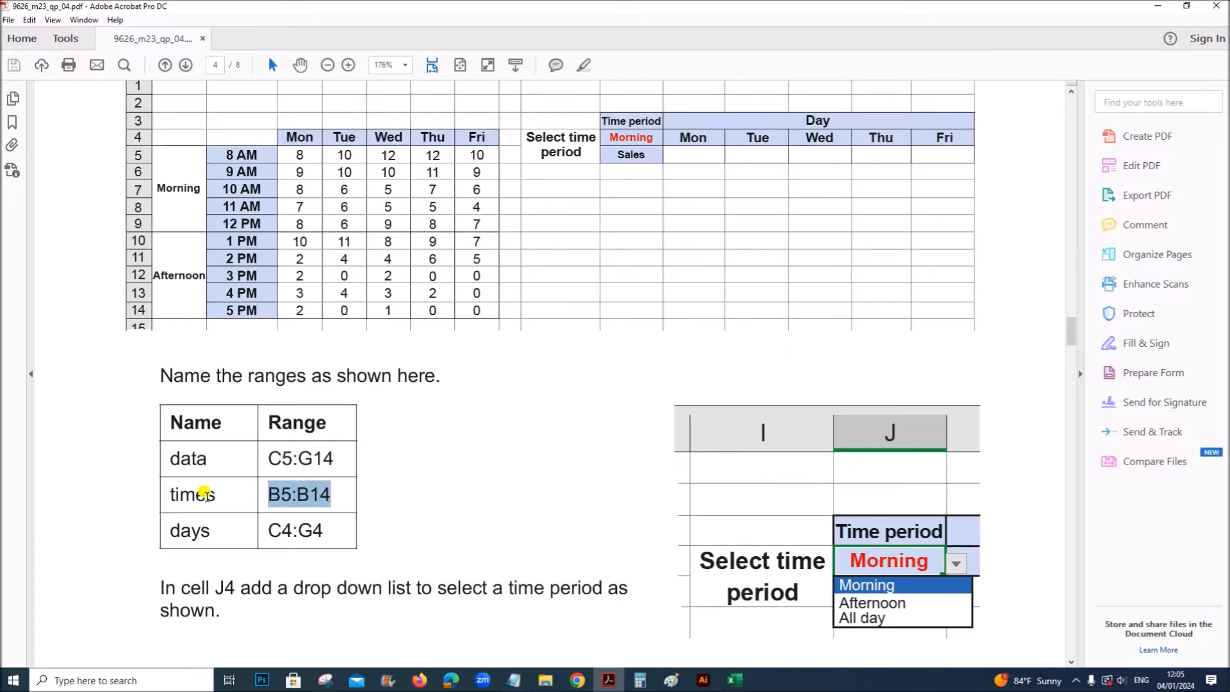
left_click(734, 681)
left_click(370, 423)
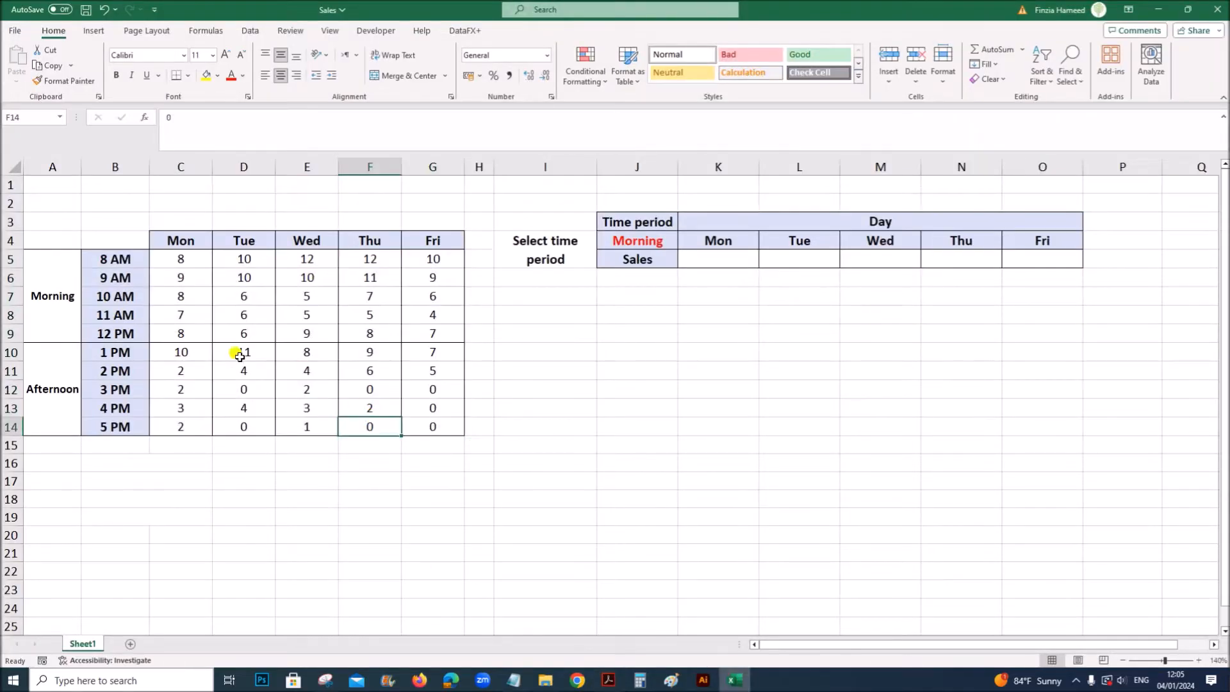
left_click_drag(129, 260, 121, 423)
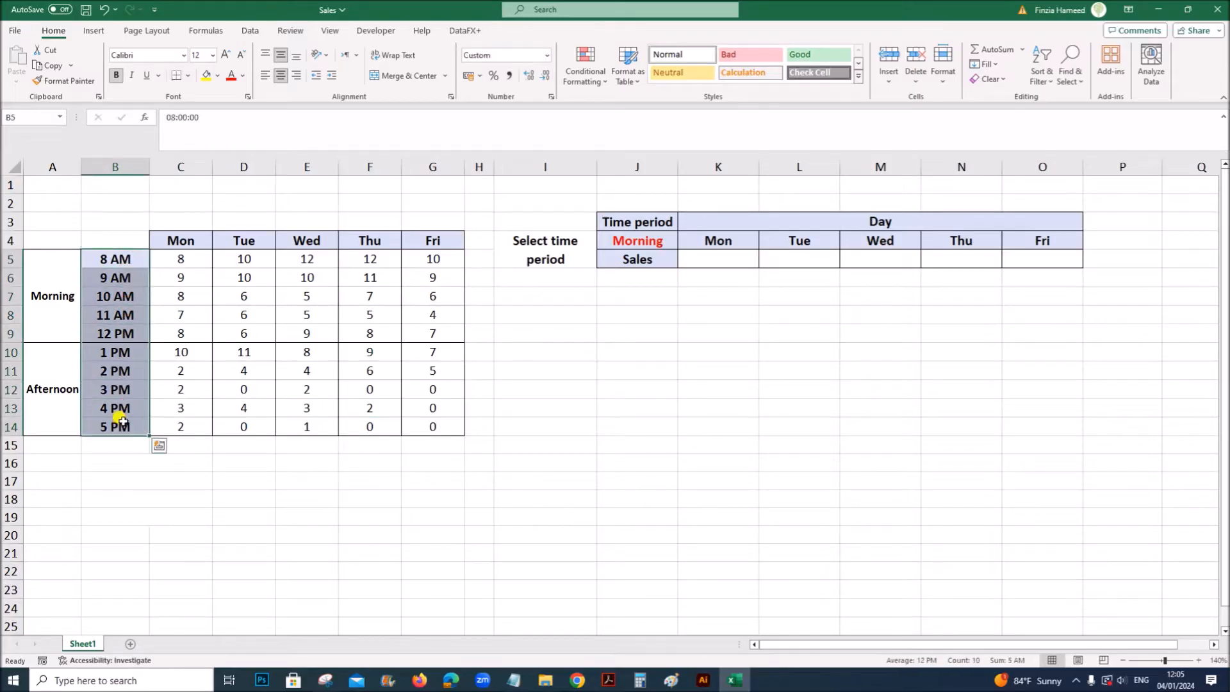
right_click(116, 283)
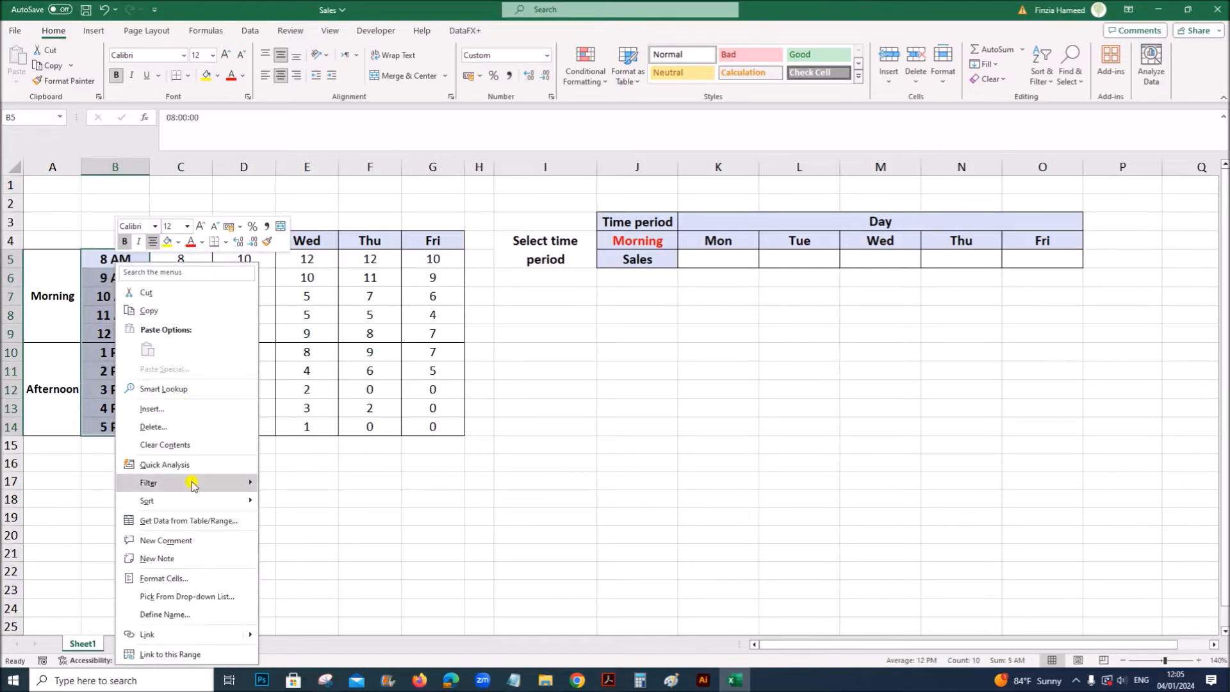
left_click(172, 616)
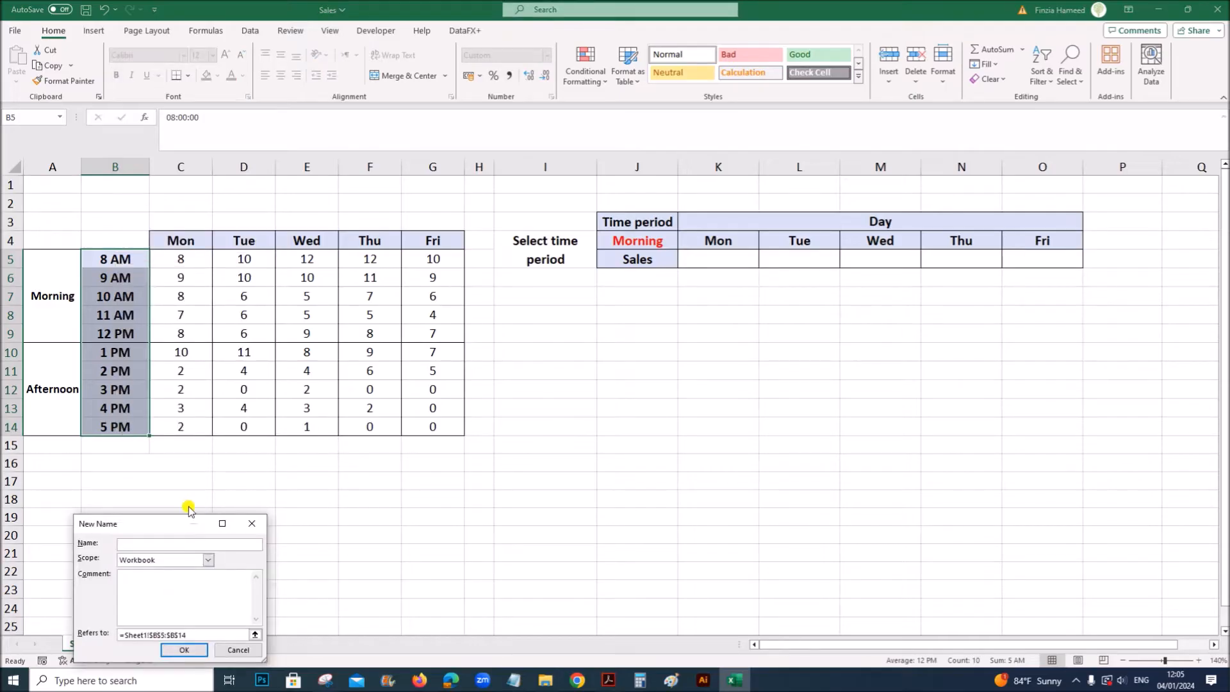
left_click_drag(171, 524, 426, 352)
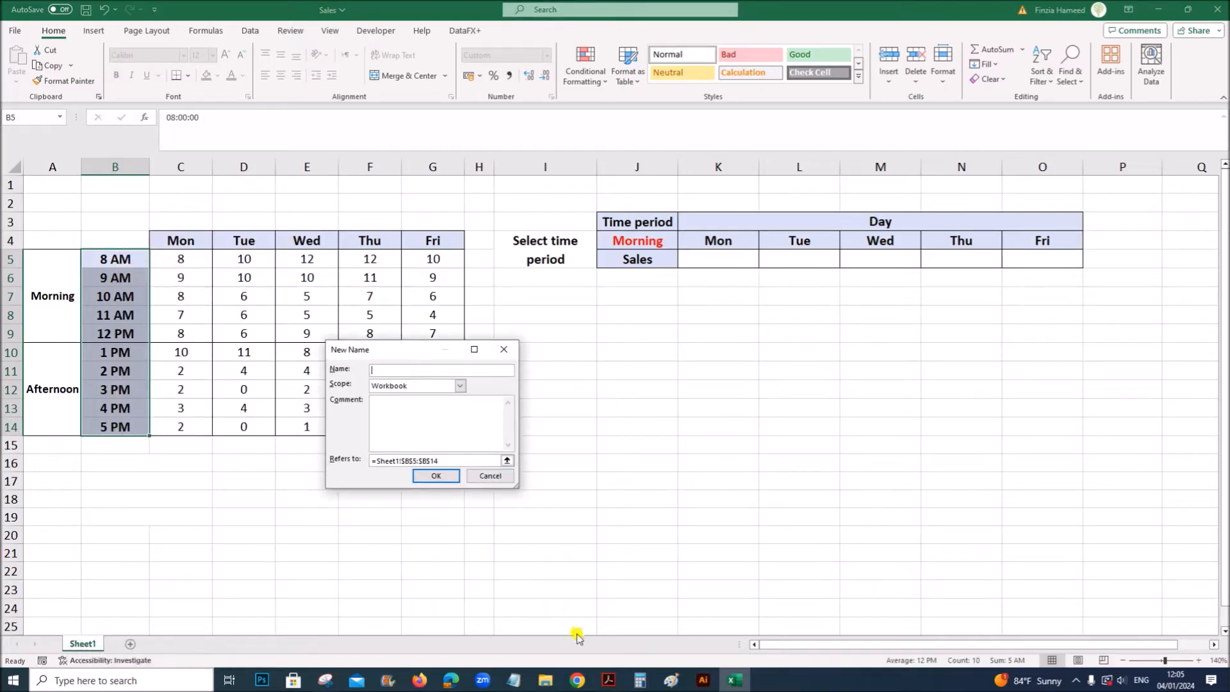
left_click(609, 680)
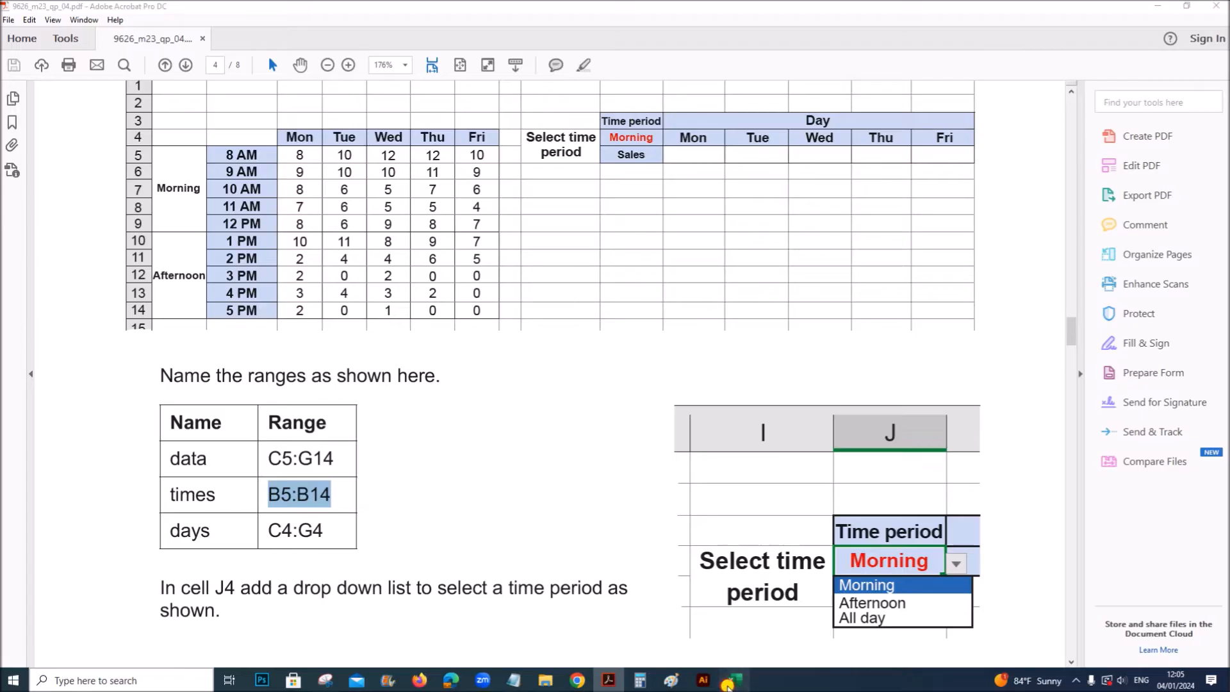
left_click(734, 680)
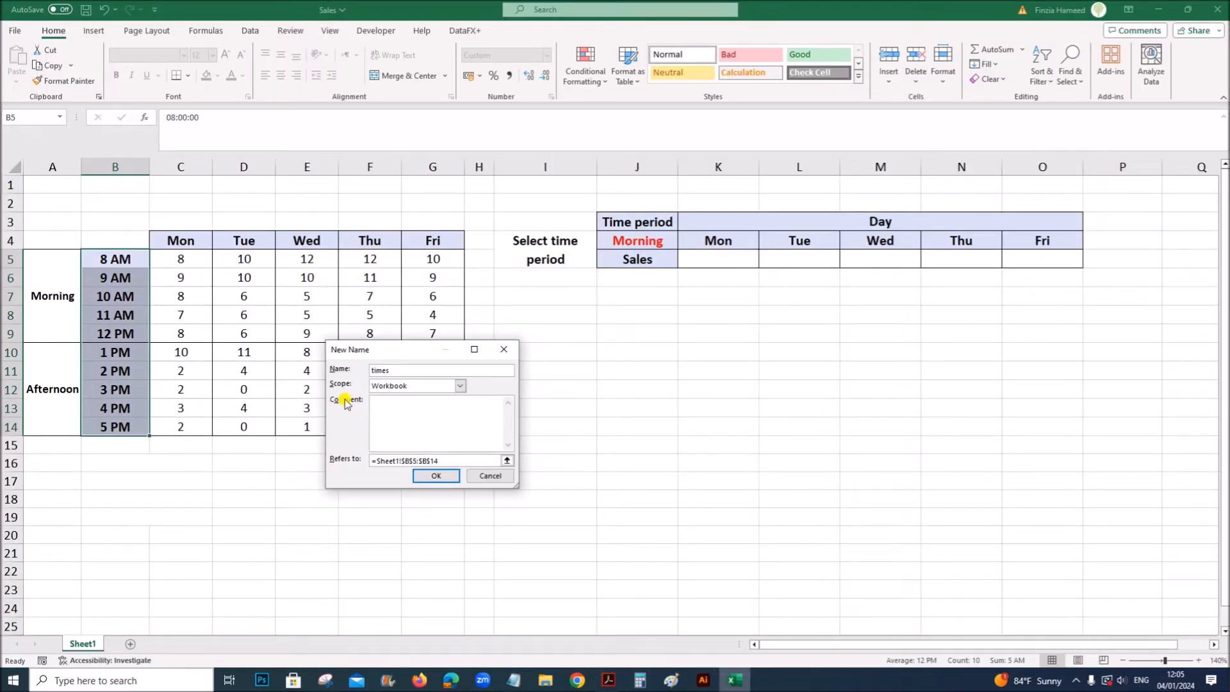
left_click(435, 475)
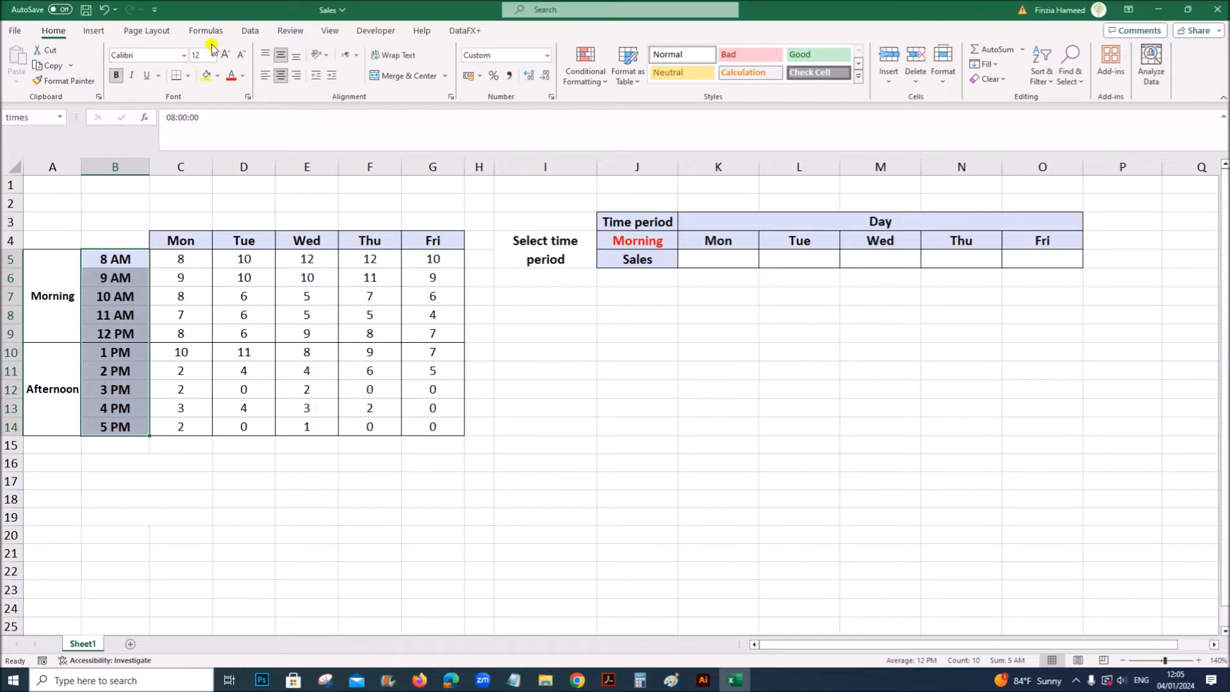
Check the third range in the exam paper and define the name days for cells C4:G4 in the Sales workbook
left_click(609, 680)
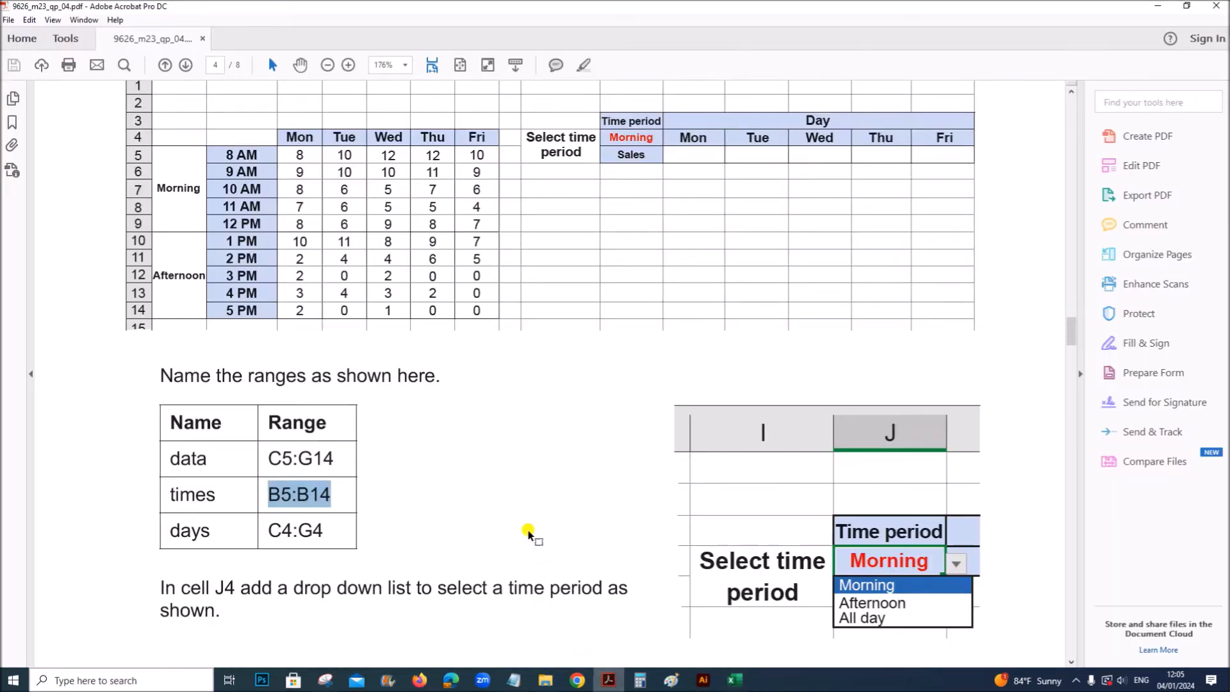
scroll(431, 528, "down", 3)
left_click_drag(268, 435, 324, 436)
left_click(734, 680)
left_click(251, 423)
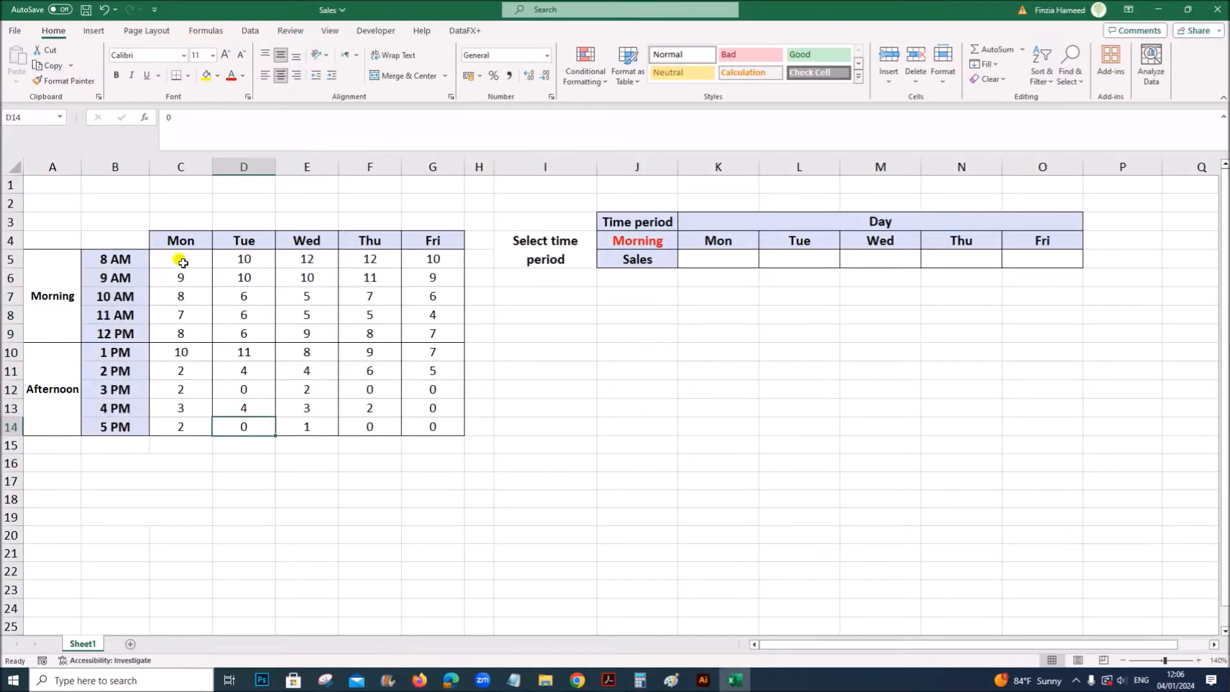
left_click(172, 242)
left_click_drag(173, 242, 455, 241)
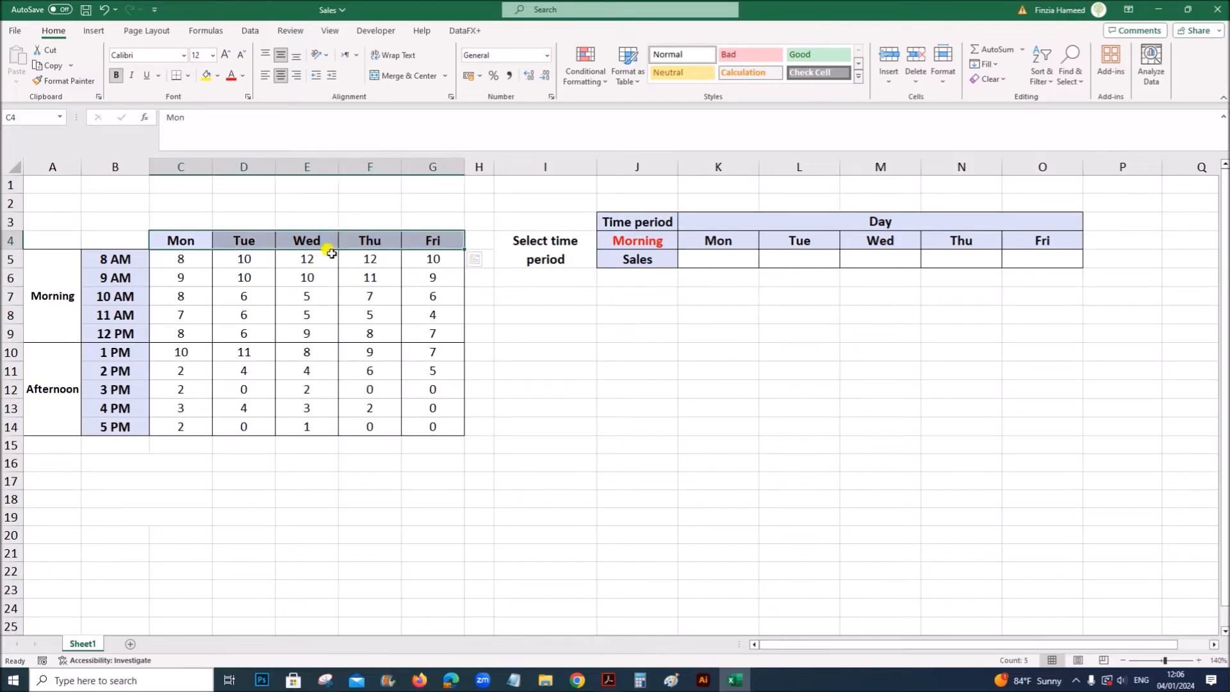
right_click(413, 239)
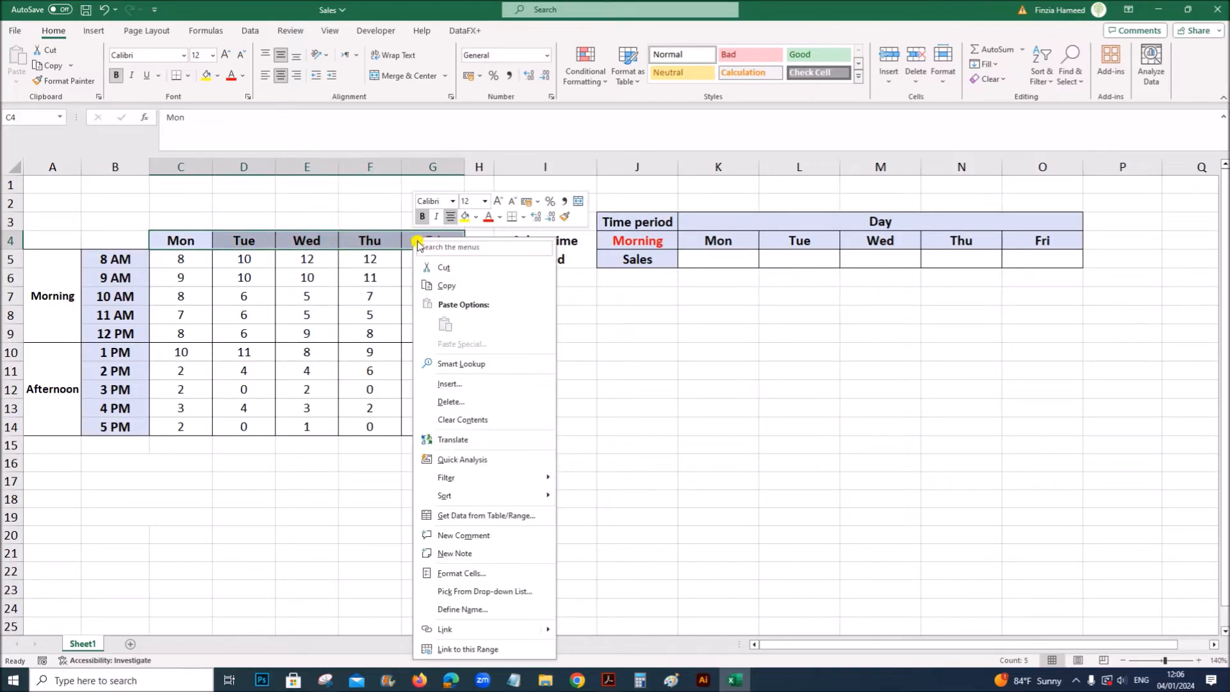
left_click(455, 609)
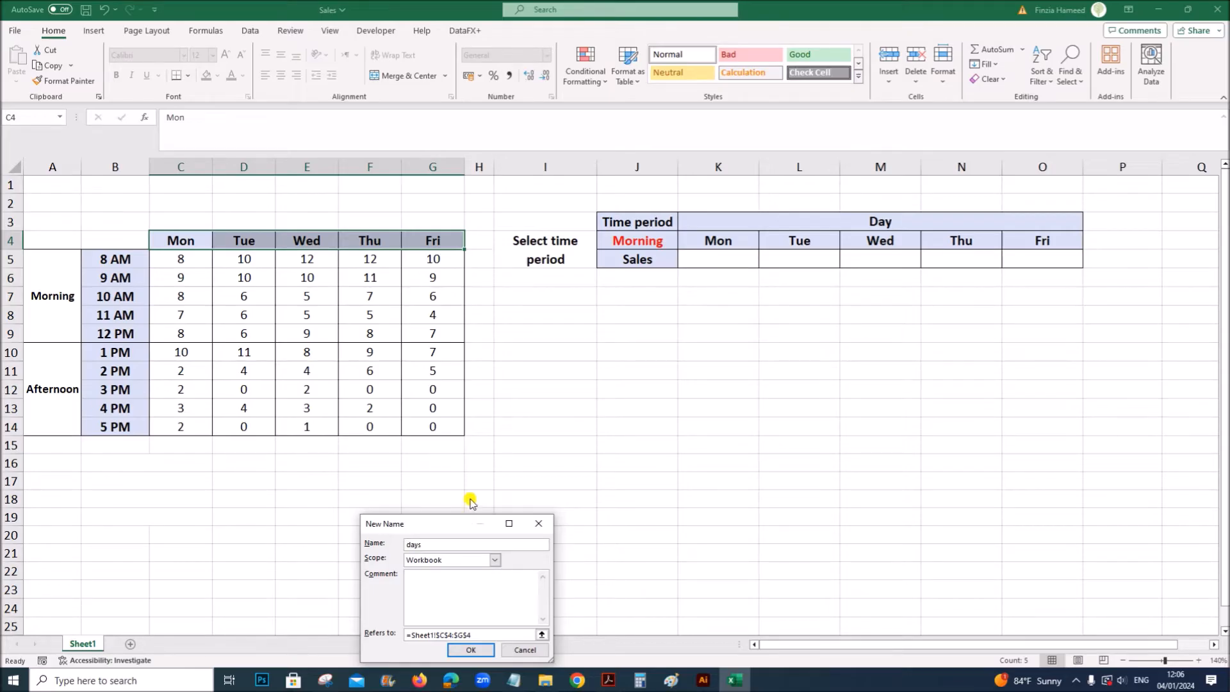
left_click_drag(457, 527, 506, 352)
left_click(518, 477)
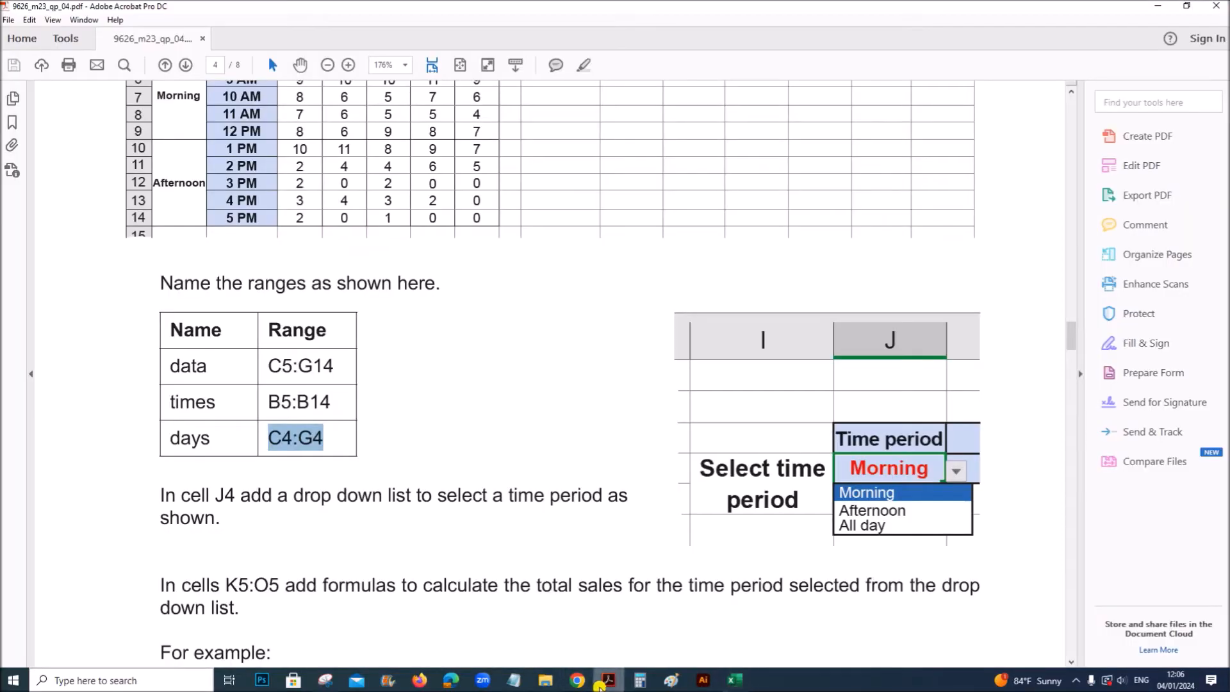
Check the drop-down list requirement for cell J4 in the exam paper in Acrobat and return to the Sales workbook in Excel
left_click(609, 680)
scroll(330, 552, "down", 1)
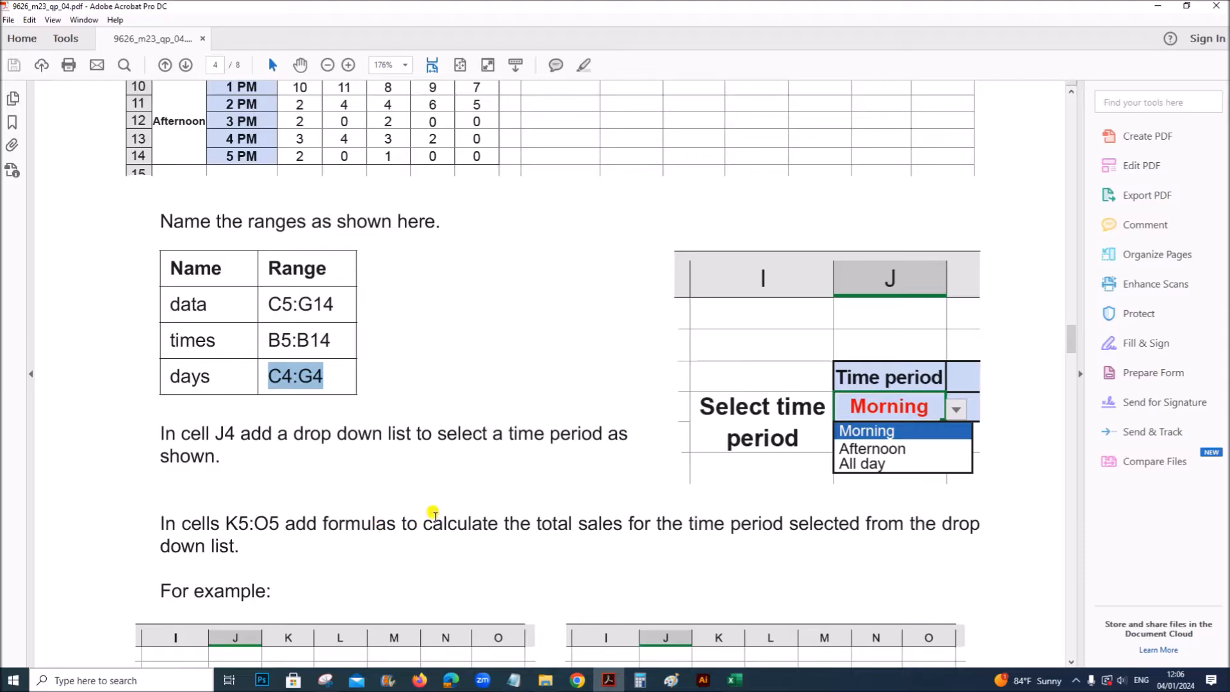
left_click_drag(222, 435, 213, 459)
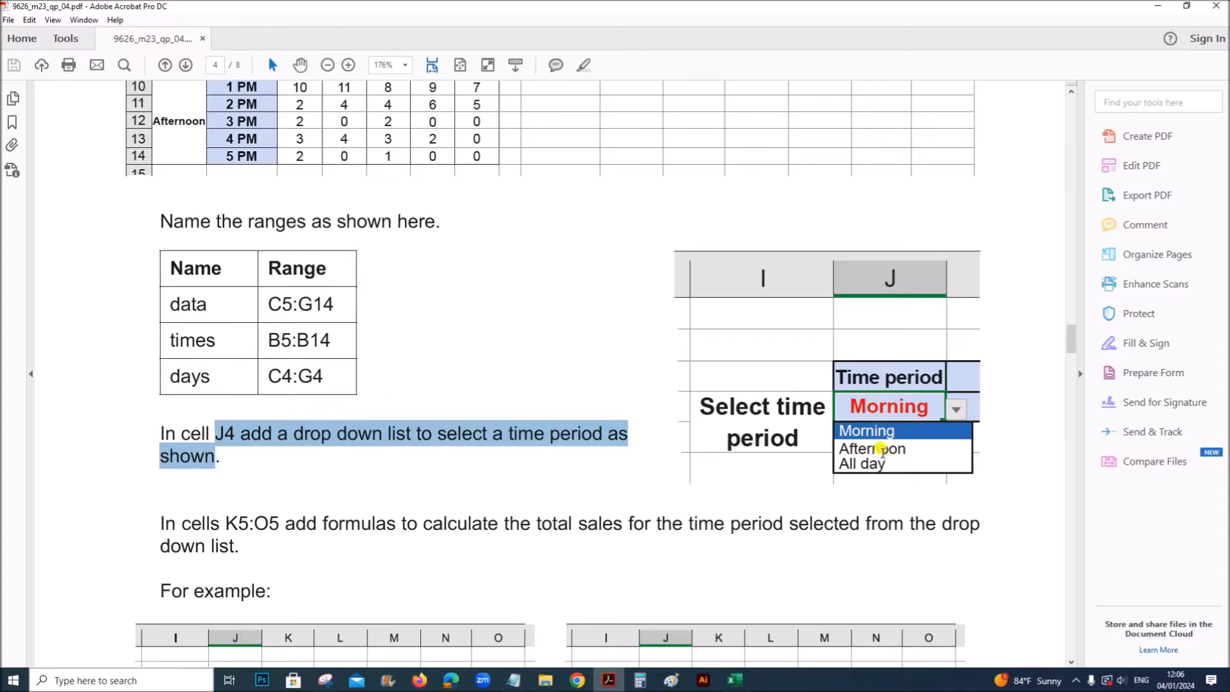
left_click(735, 680)
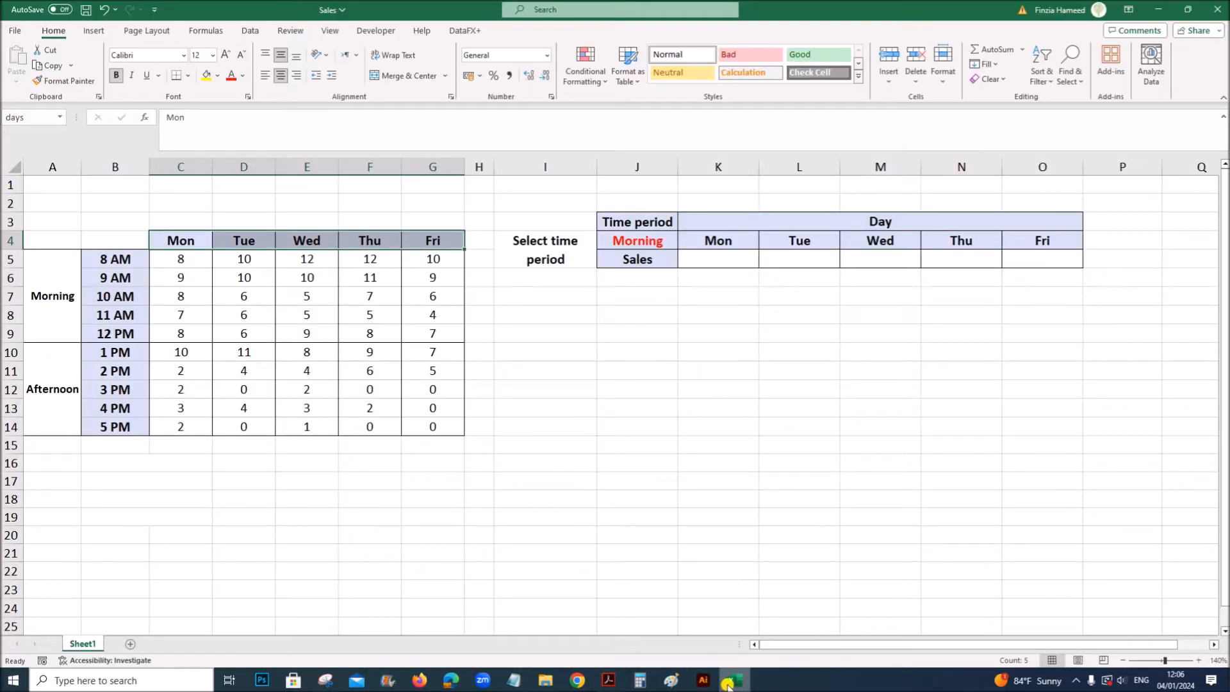
left_click(785, 355)
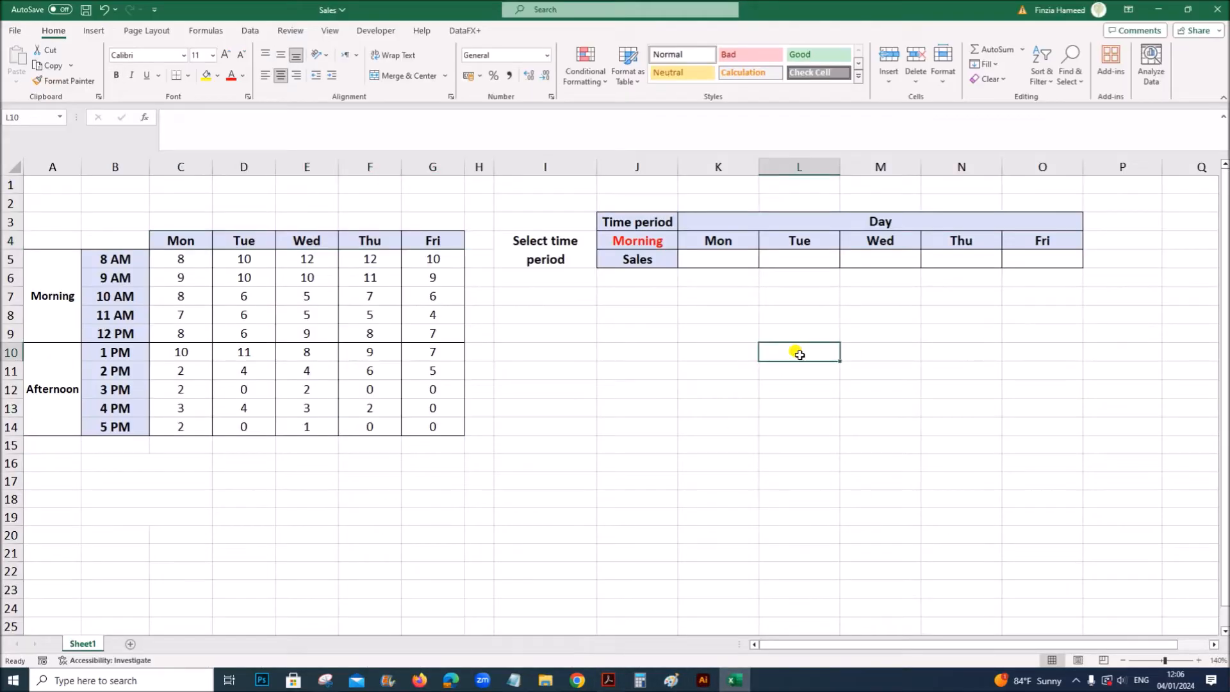
Set up data validation for cell J4 that allows a list with the source Morning,Afternoon,All Day
left_click(632, 242)
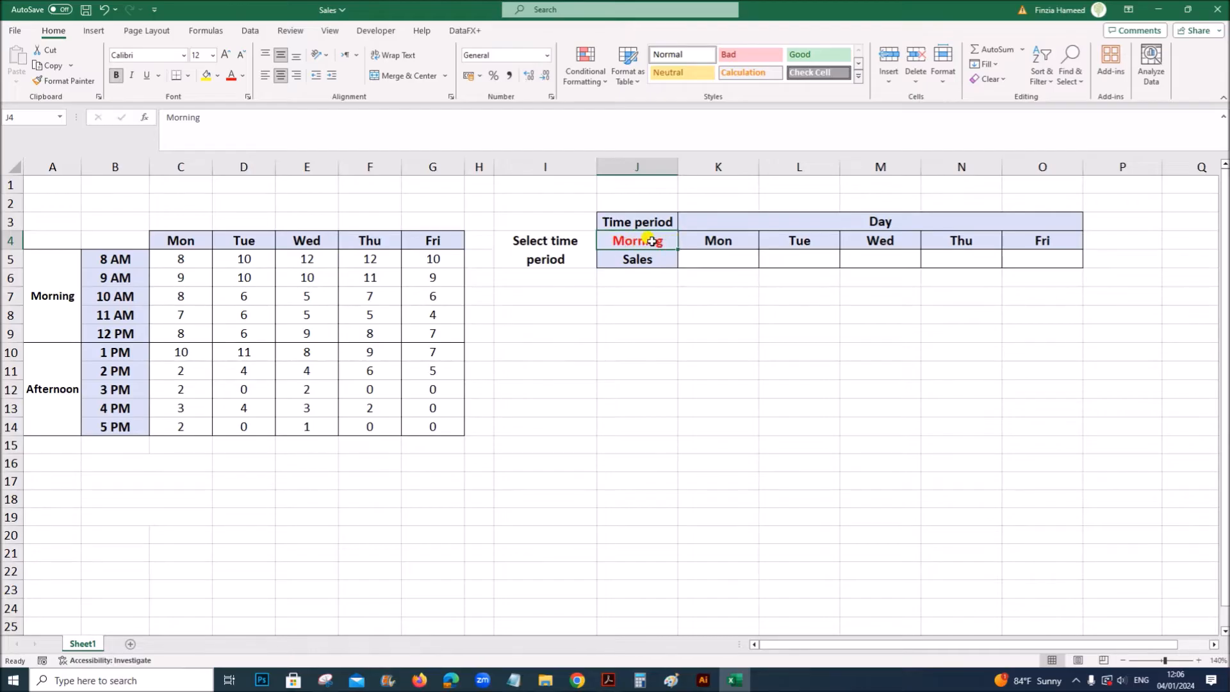
left_click(254, 33)
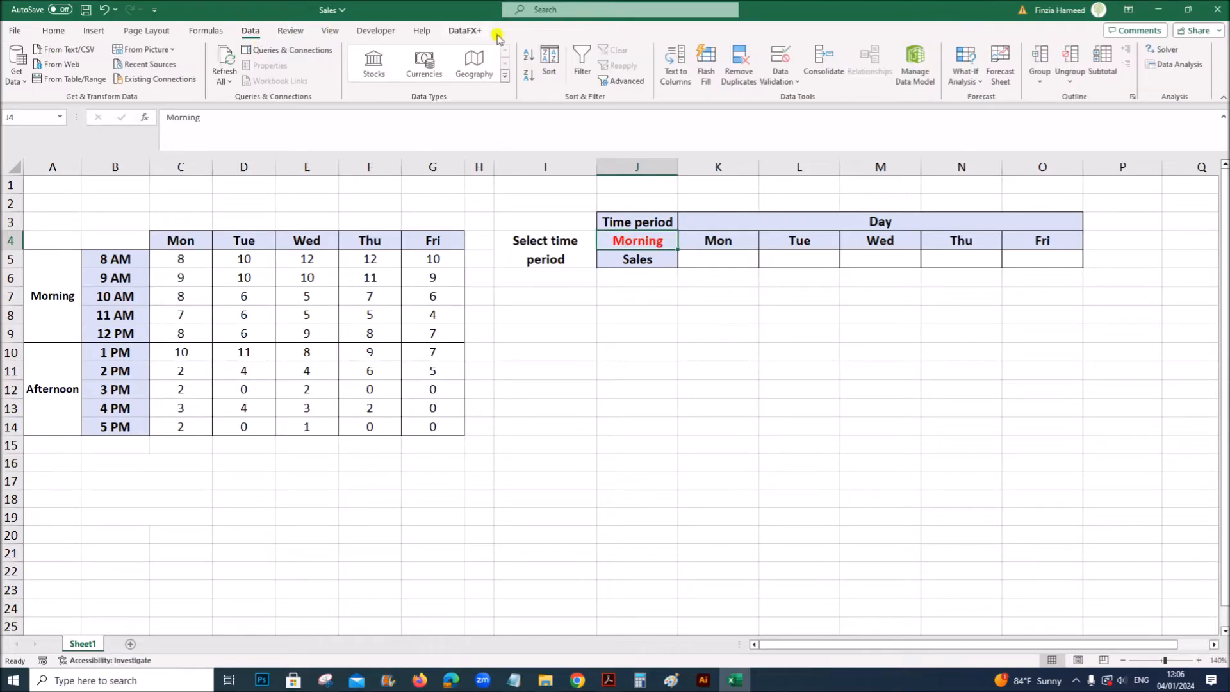
left_click(781, 63)
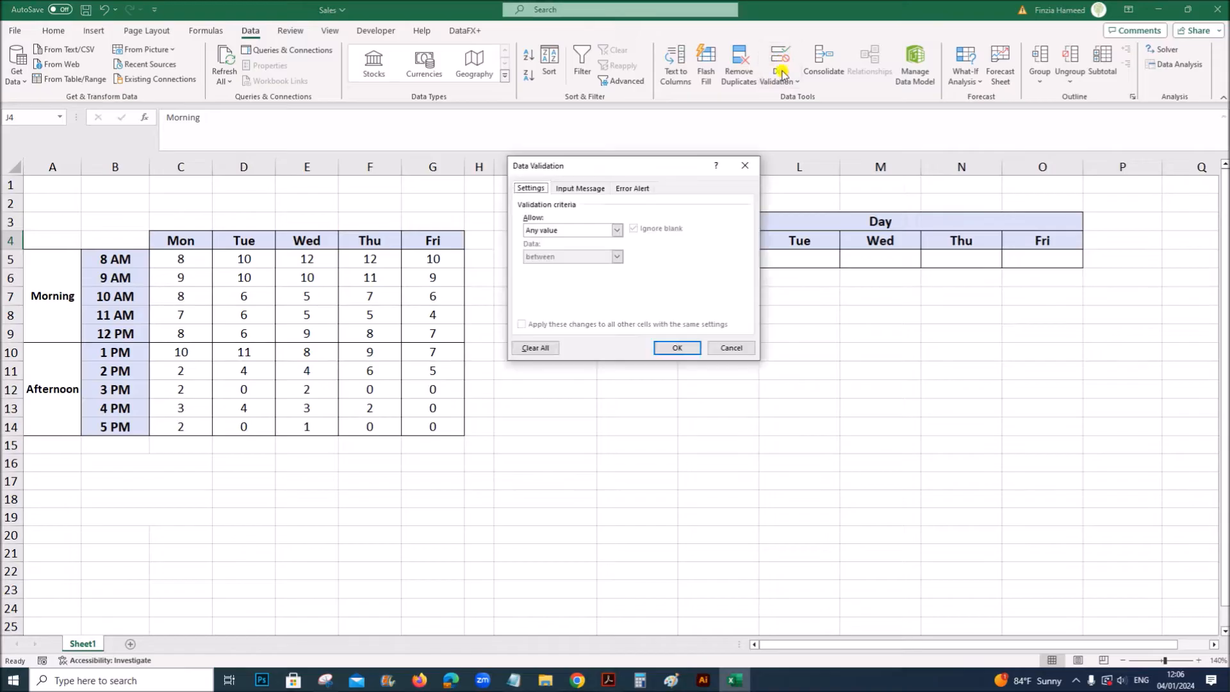
left_click_drag(672, 166, 867, 248)
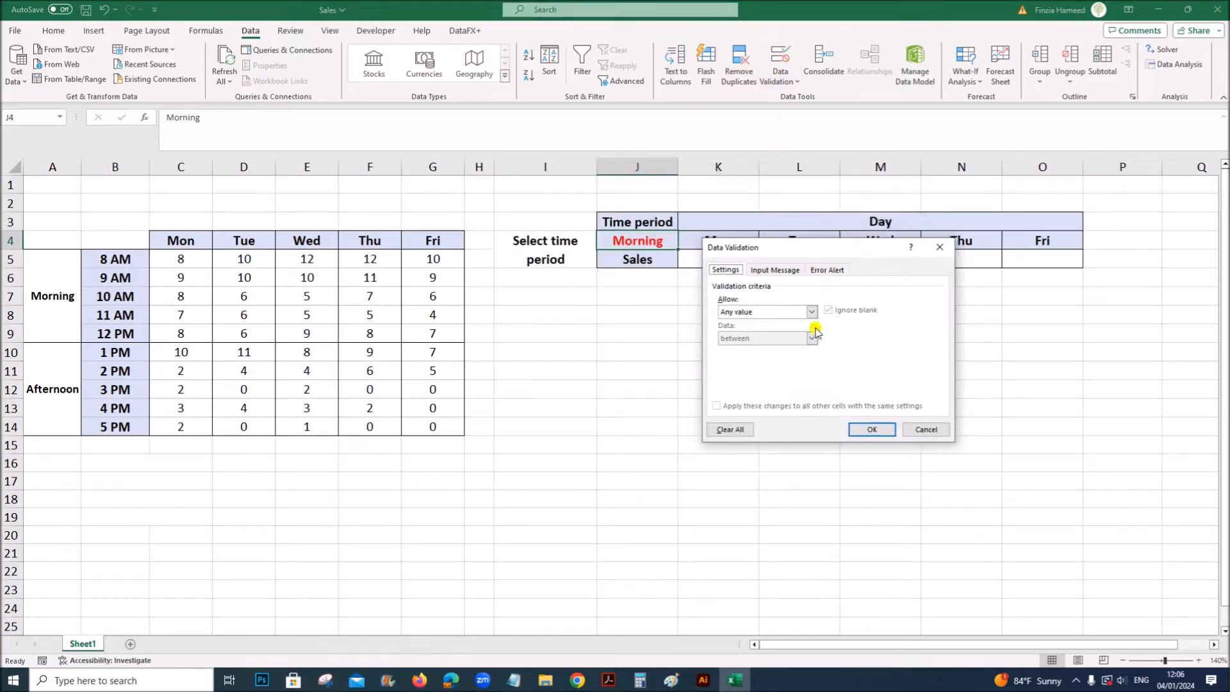
left_click(812, 314)
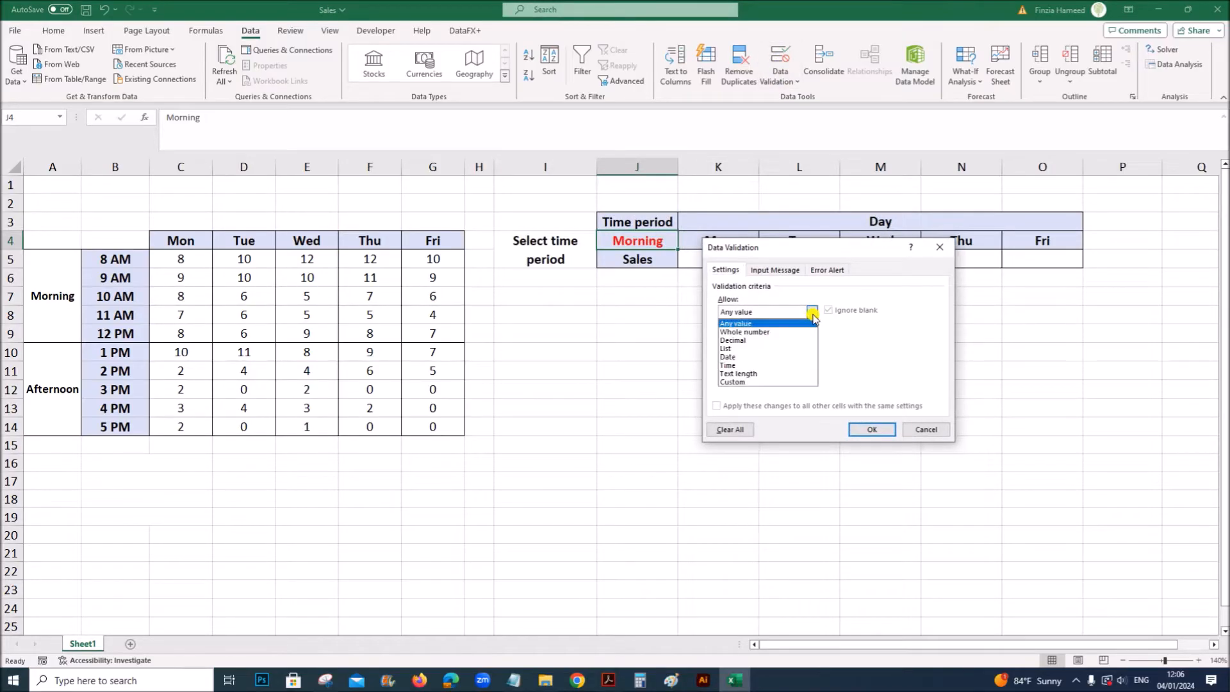
left_click(734, 348)
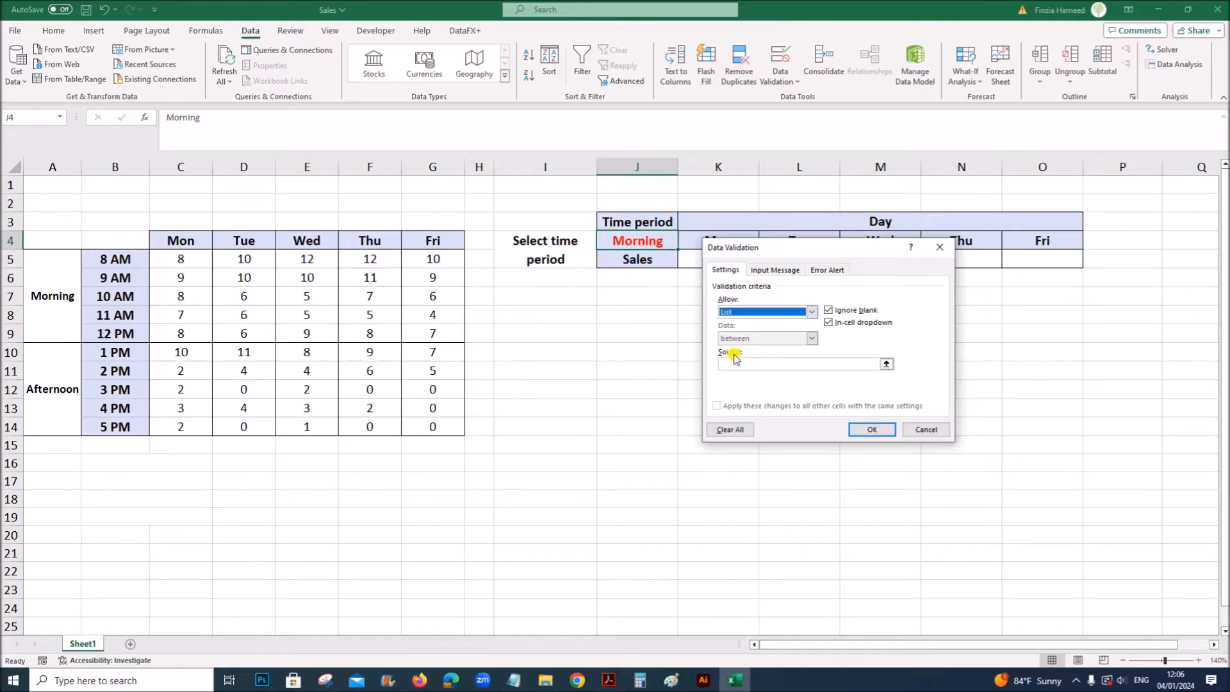
left_click_drag(793, 246, 804, 318)
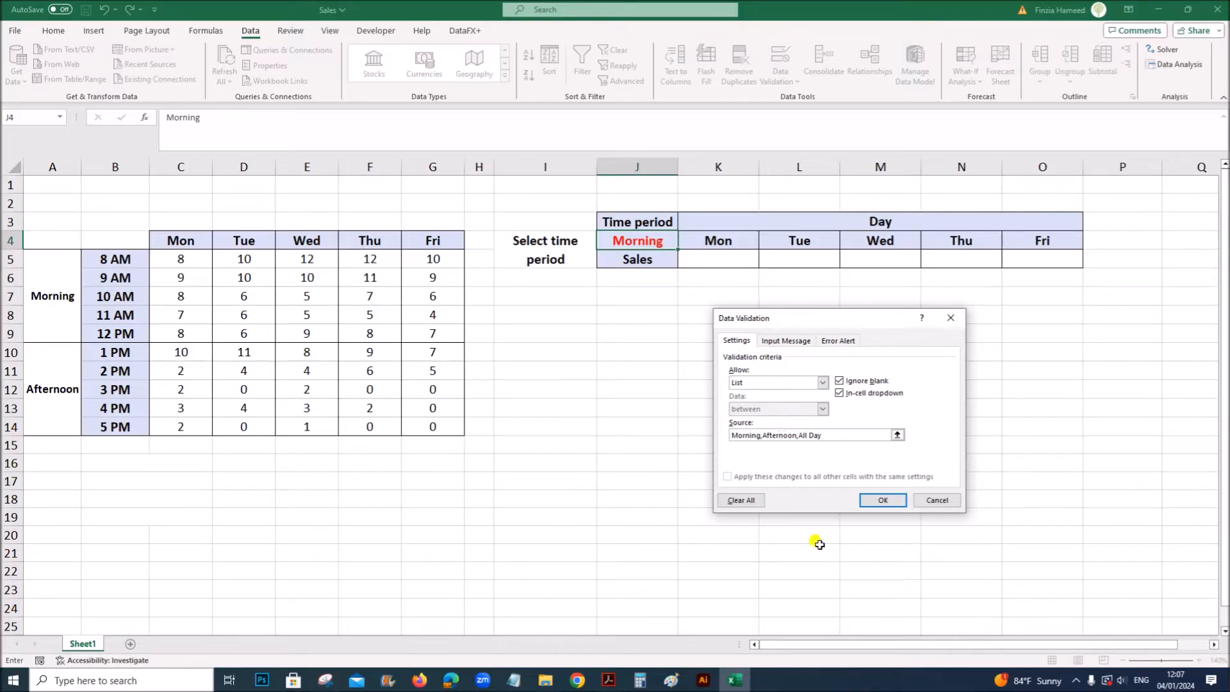
Match the list's last entry to the exam paper's wording, All day, and apply and check the drop-down in J4
left_click(608, 680)
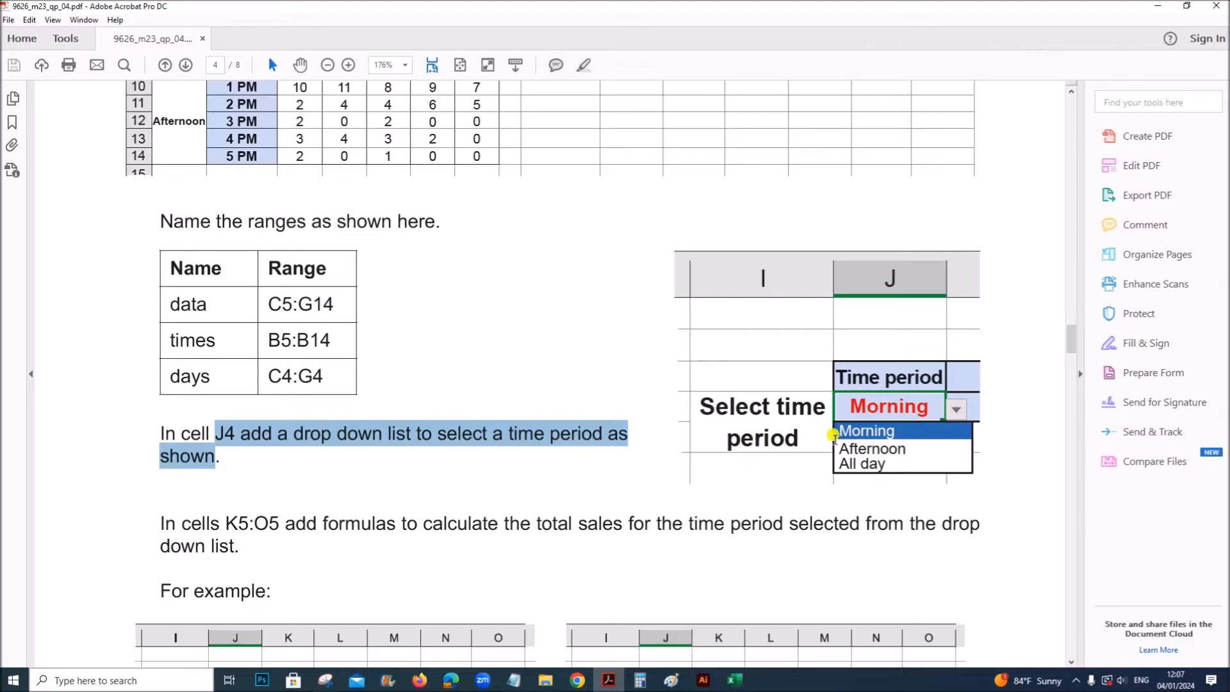
left_click(735, 680)
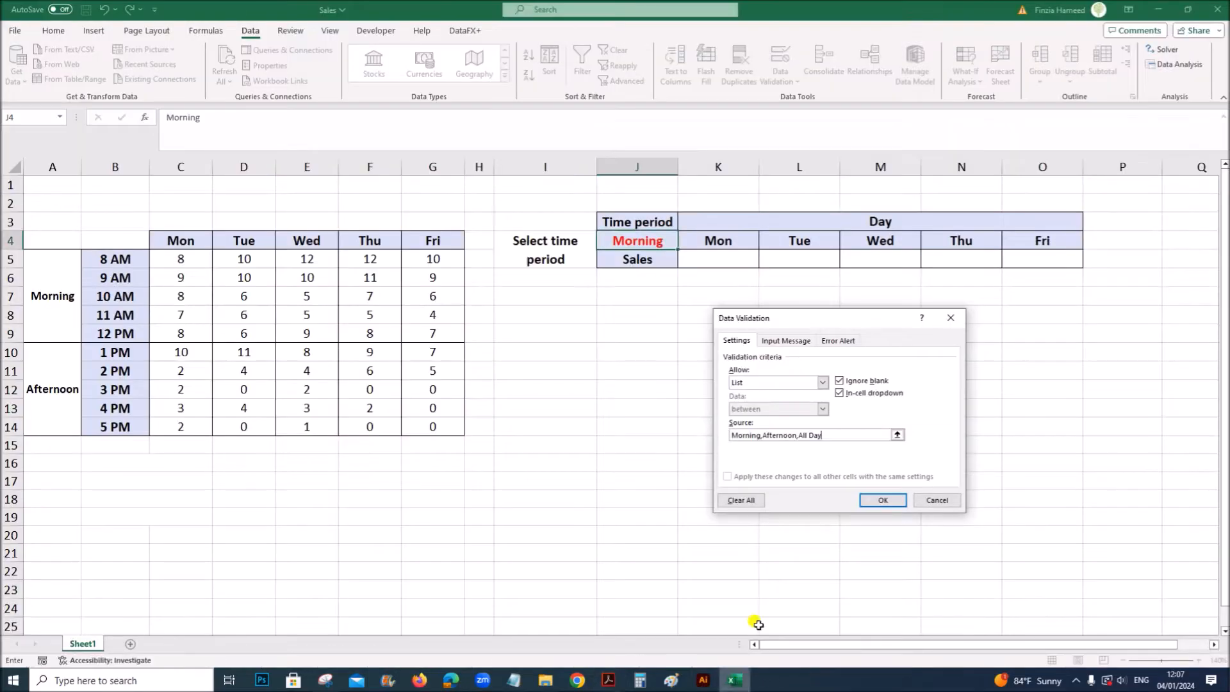
left_click(838, 393)
left_click(838, 393)
left_click(609, 680)
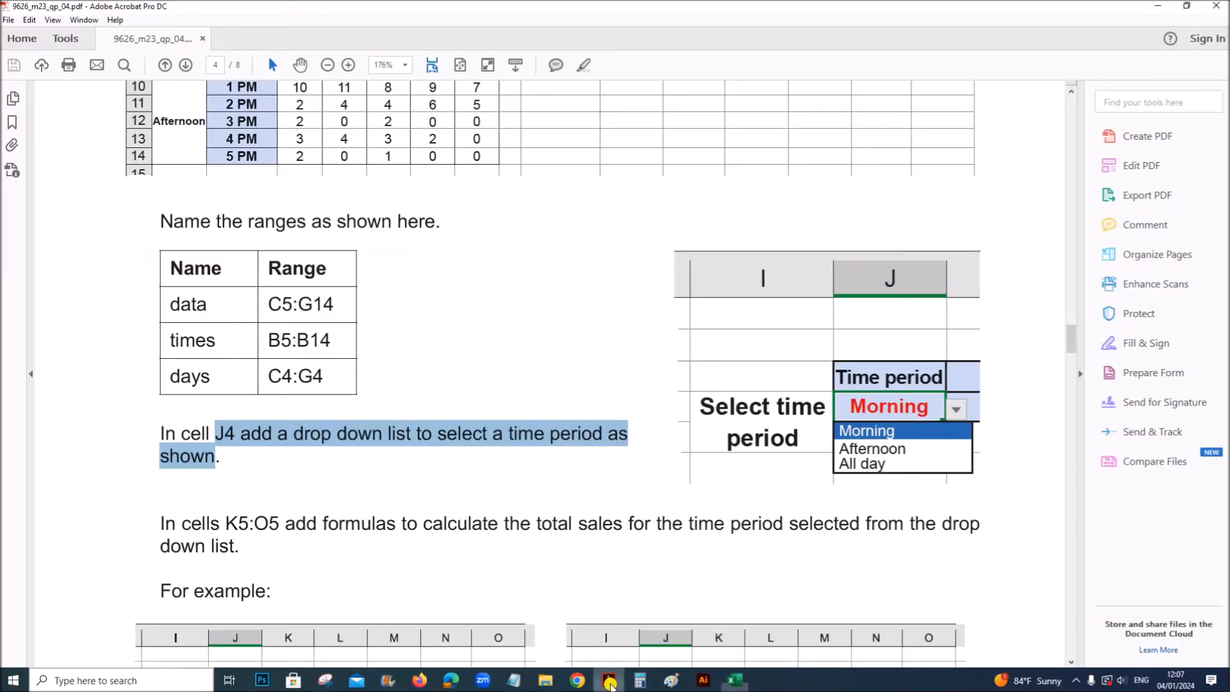
left_click(734, 680)
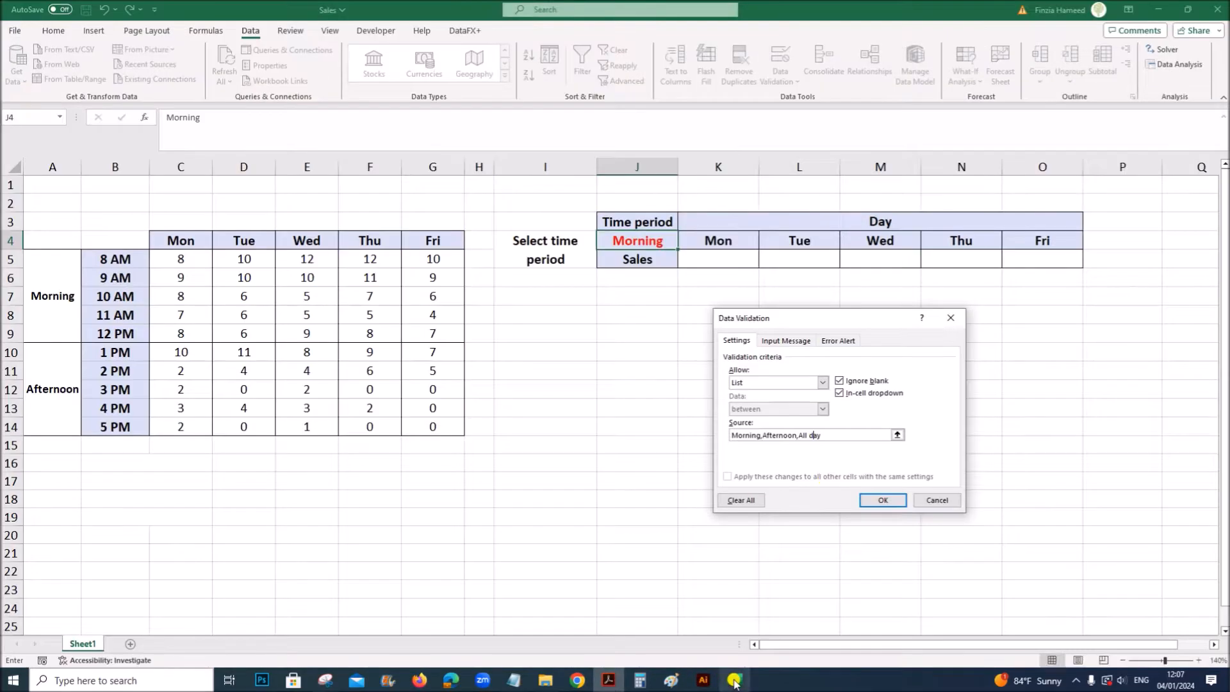
left_click(865, 499)
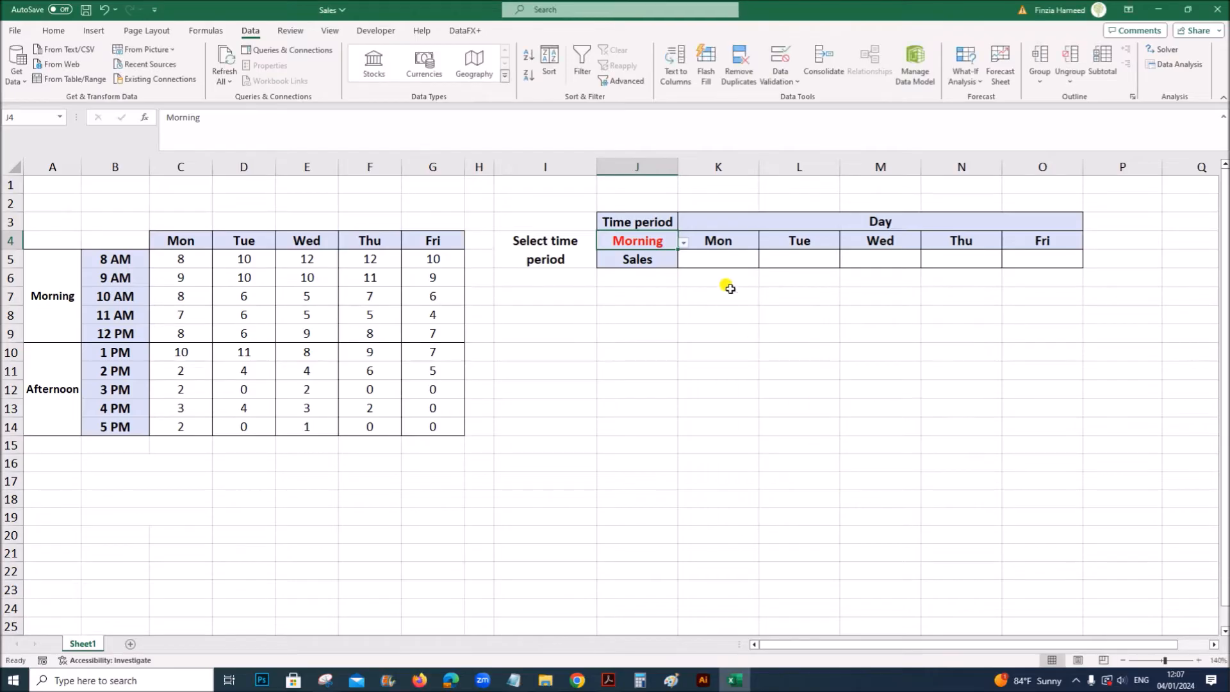
left_click(684, 244)
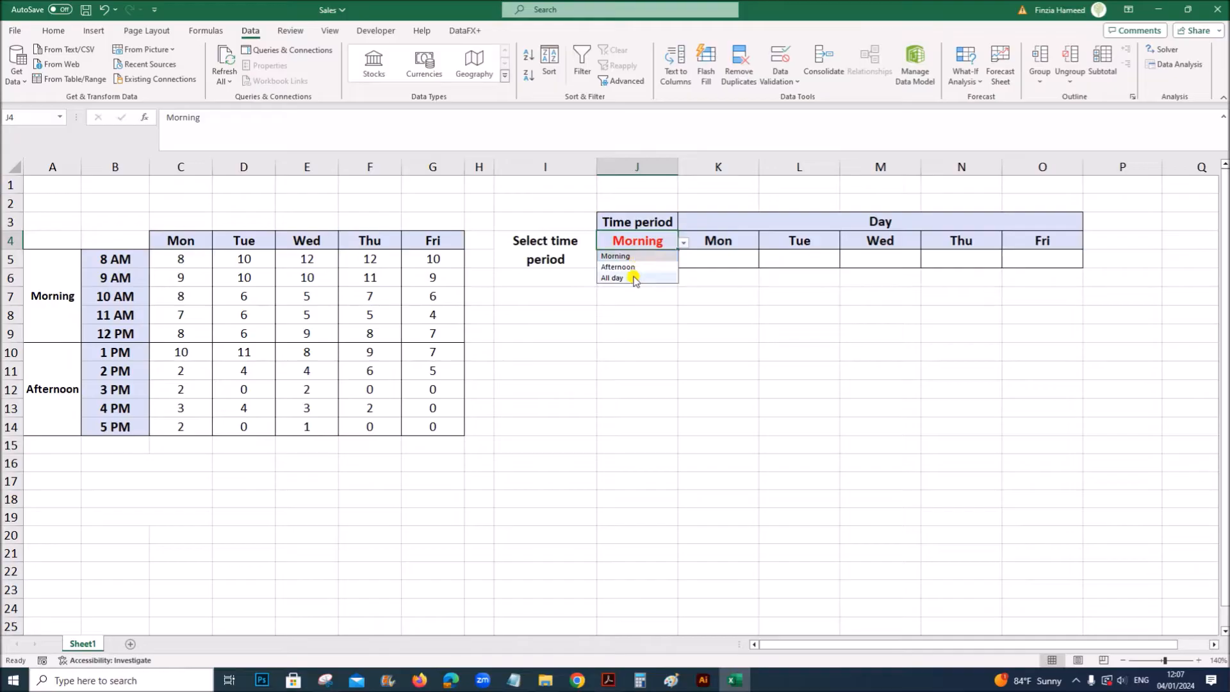
left_click(705, 294)
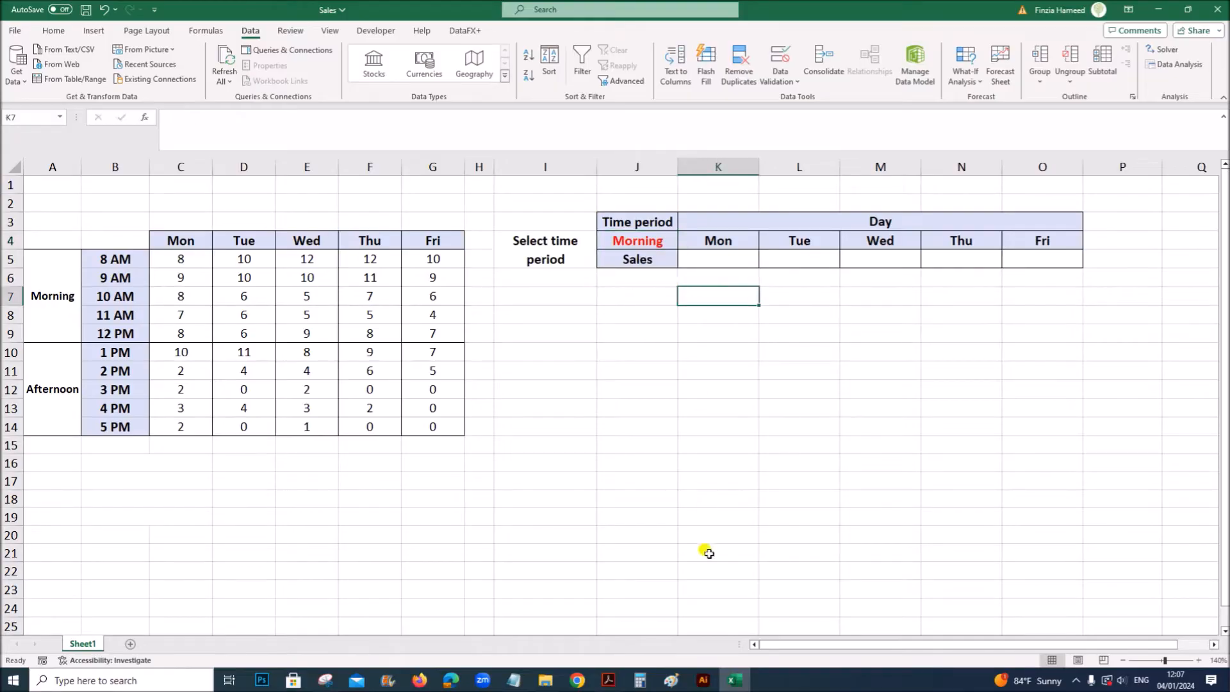
Read the instruction and examples for the total sales formulas in K5:O5 in the exam paper in Acrobat
left_click(608, 683)
scroll(576, 525, "down", 5)
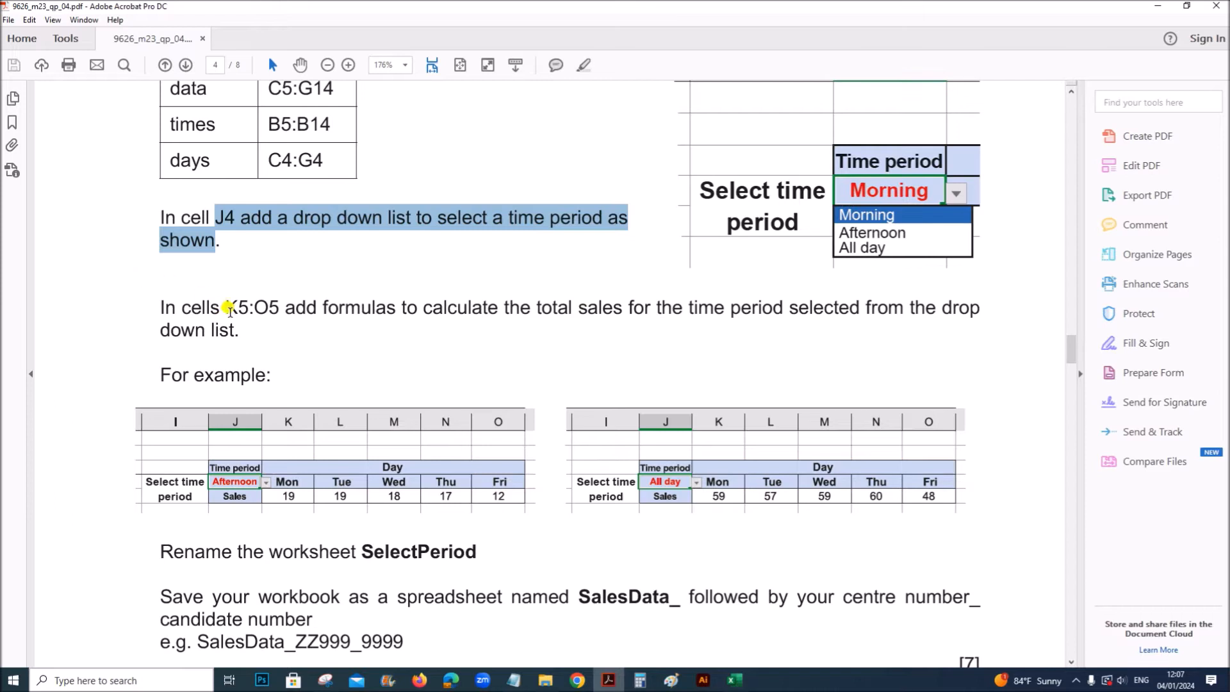
left_click_drag(228, 309, 365, 356)
left_click(426, 355)
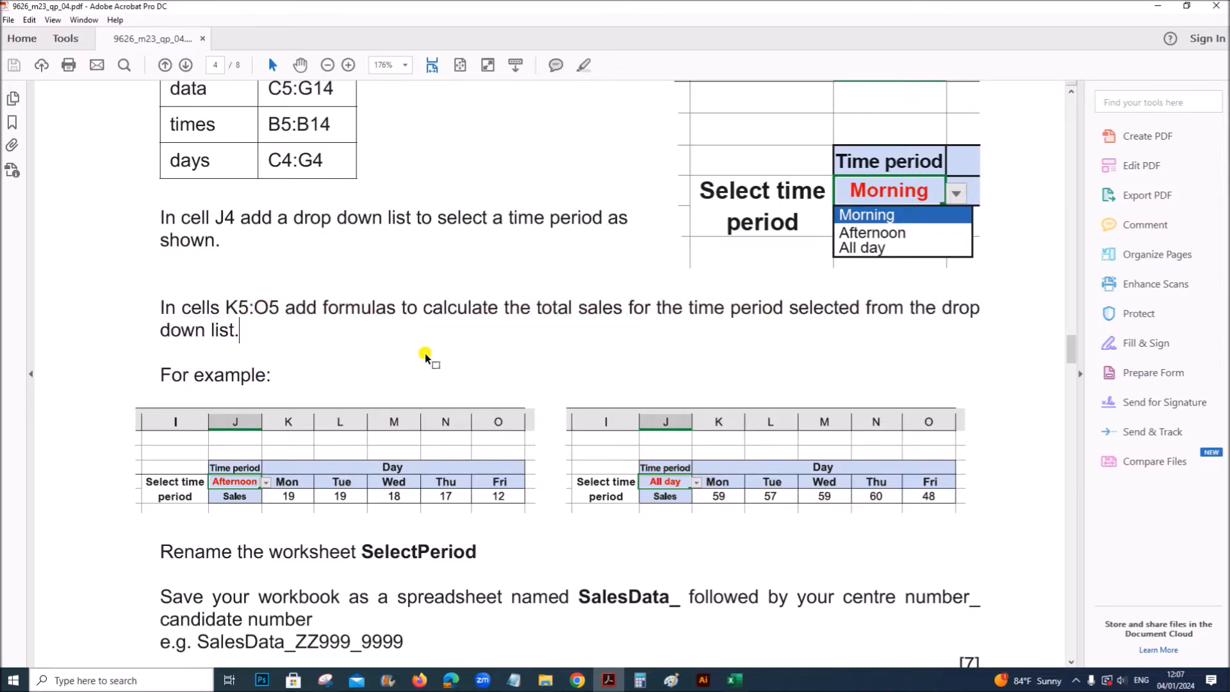
left_click_drag(224, 307, 274, 307)
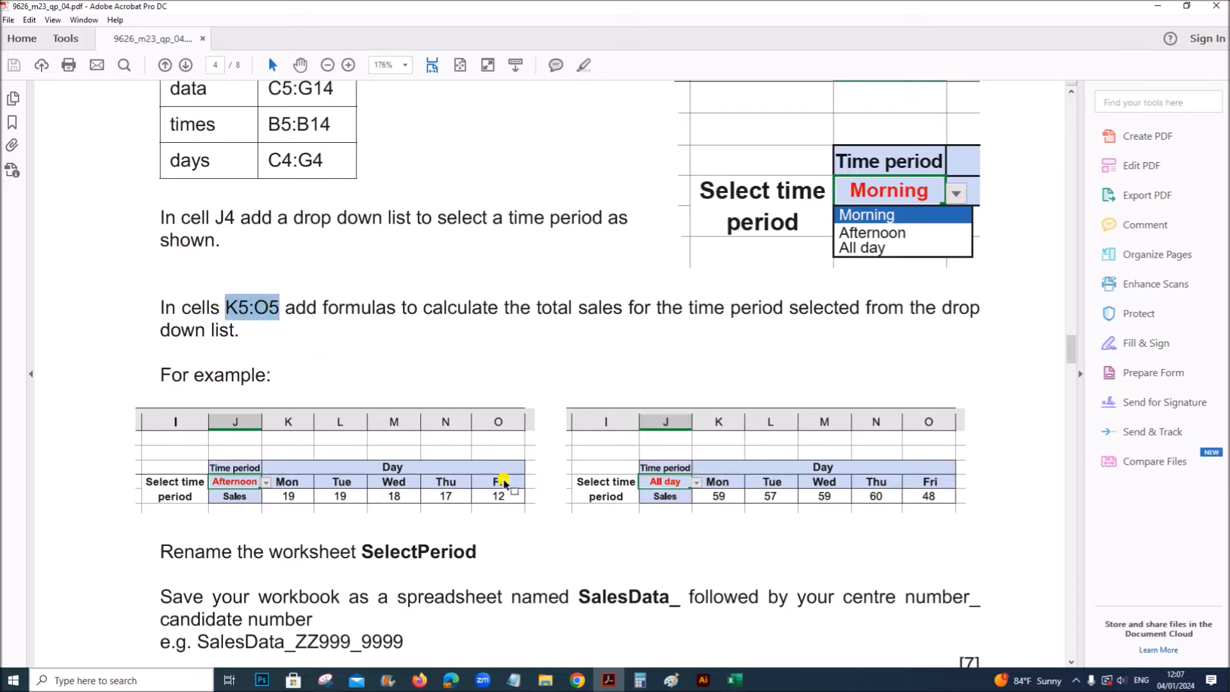
In the Sales workbook in Excel, examine Monday's morning, afternoon and all-day ranges: C5:C9, C10:C14 and C5:C14
left_click(735, 679)
left_click(727, 371)
left_click(722, 260)
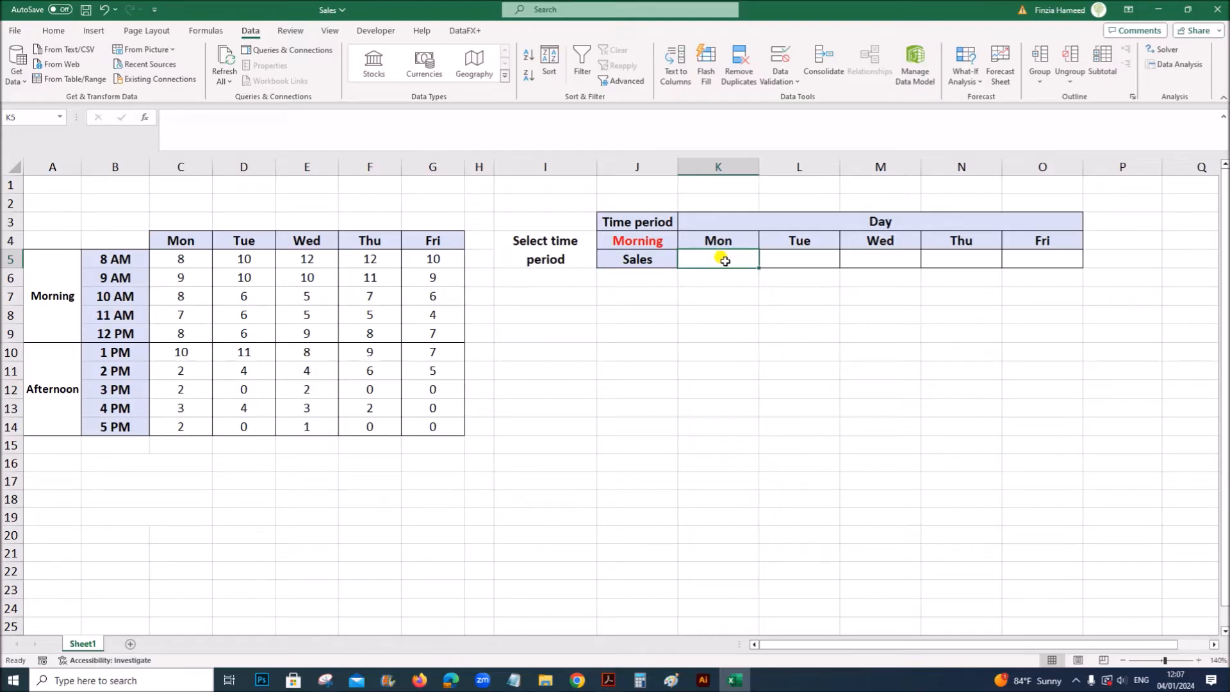
left_click(656, 244)
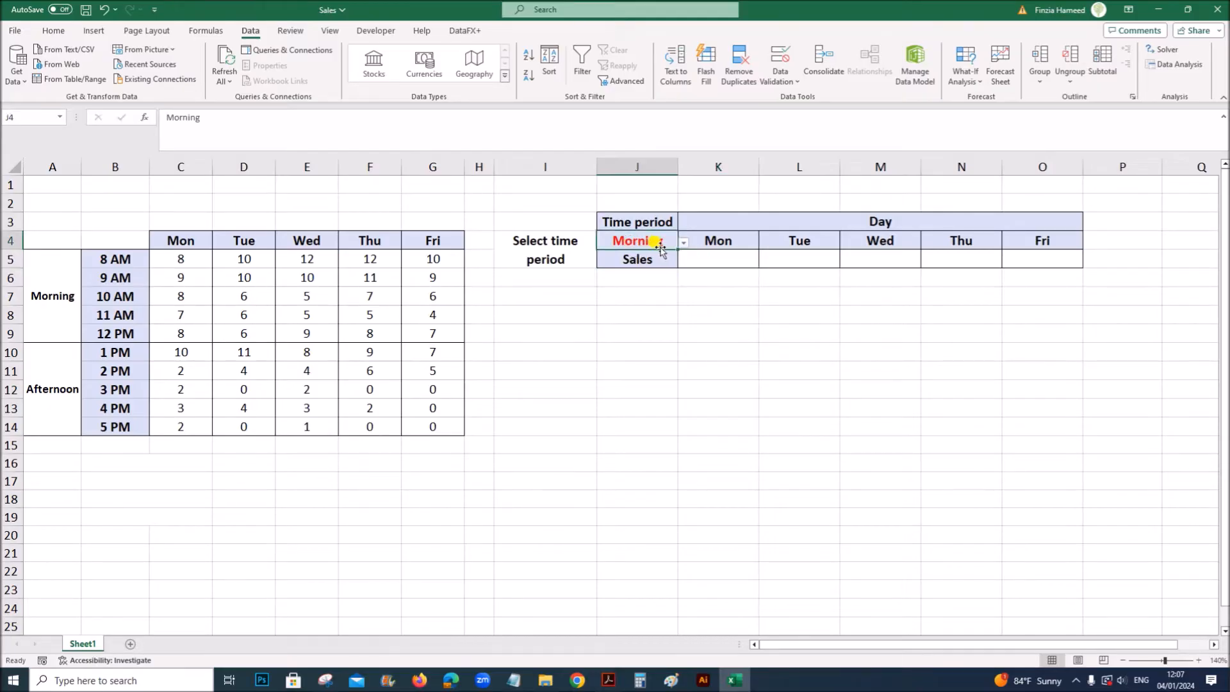
left_click(717, 258)
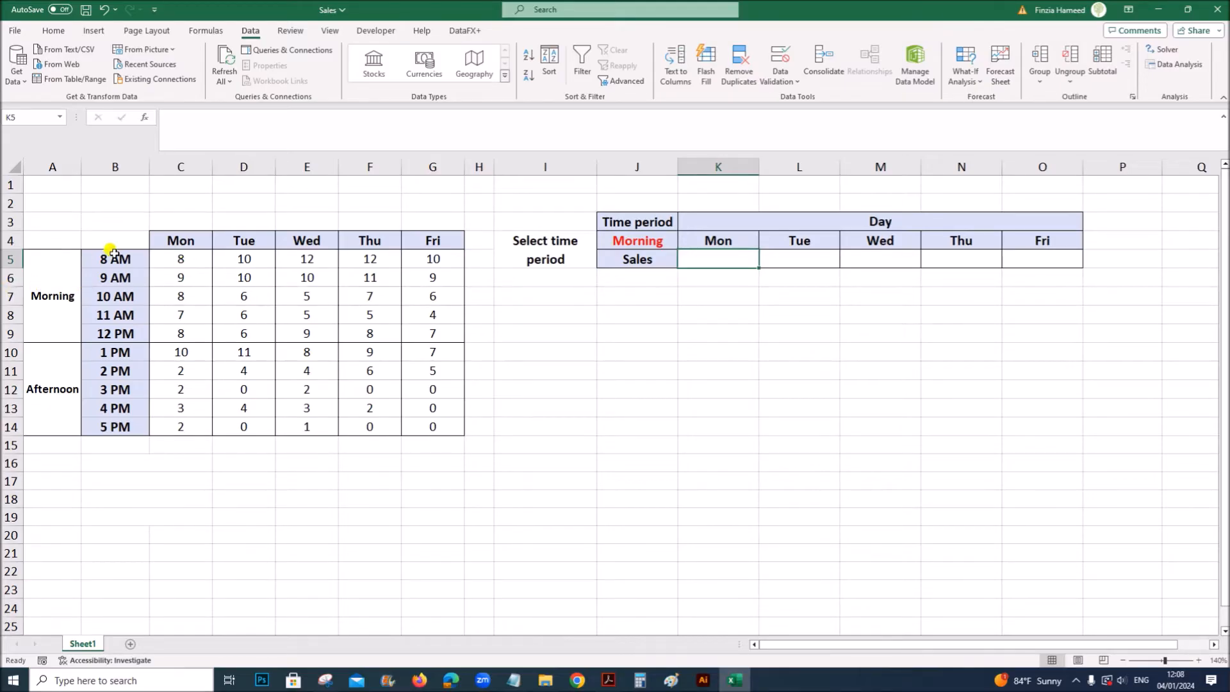
left_click(183, 257)
left_click_drag(179, 251, 172, 334)
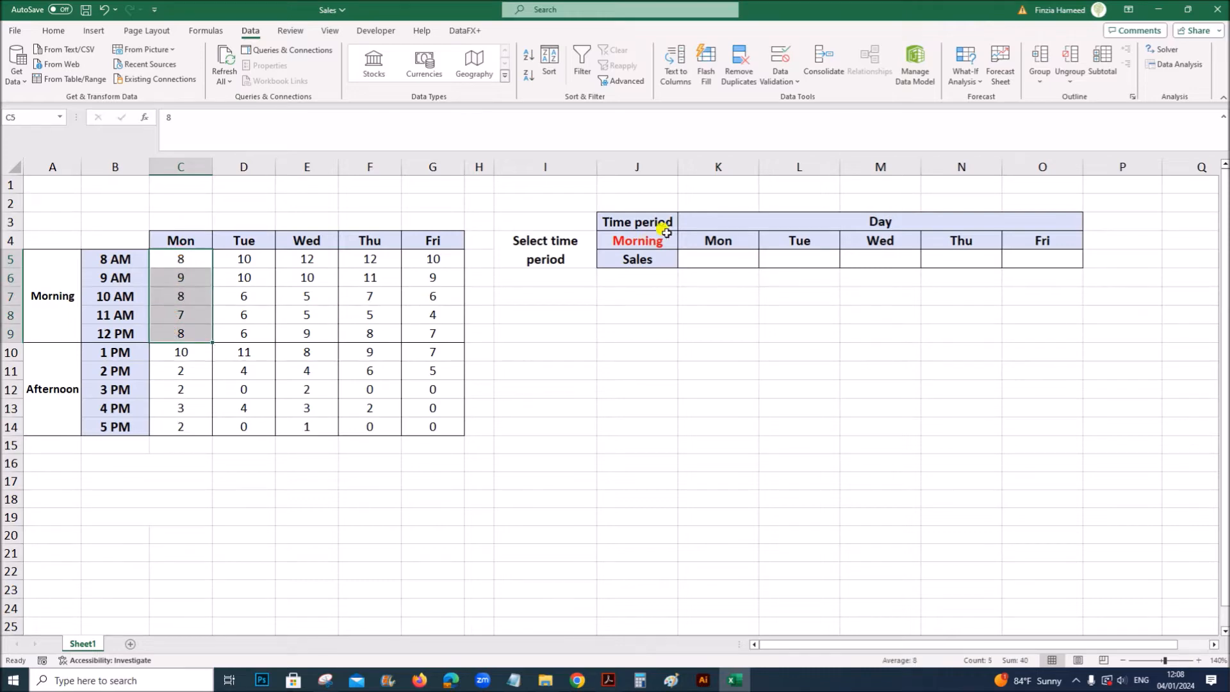
left_click(218, 484)
left_click_drag(180, 352, 188, 430)
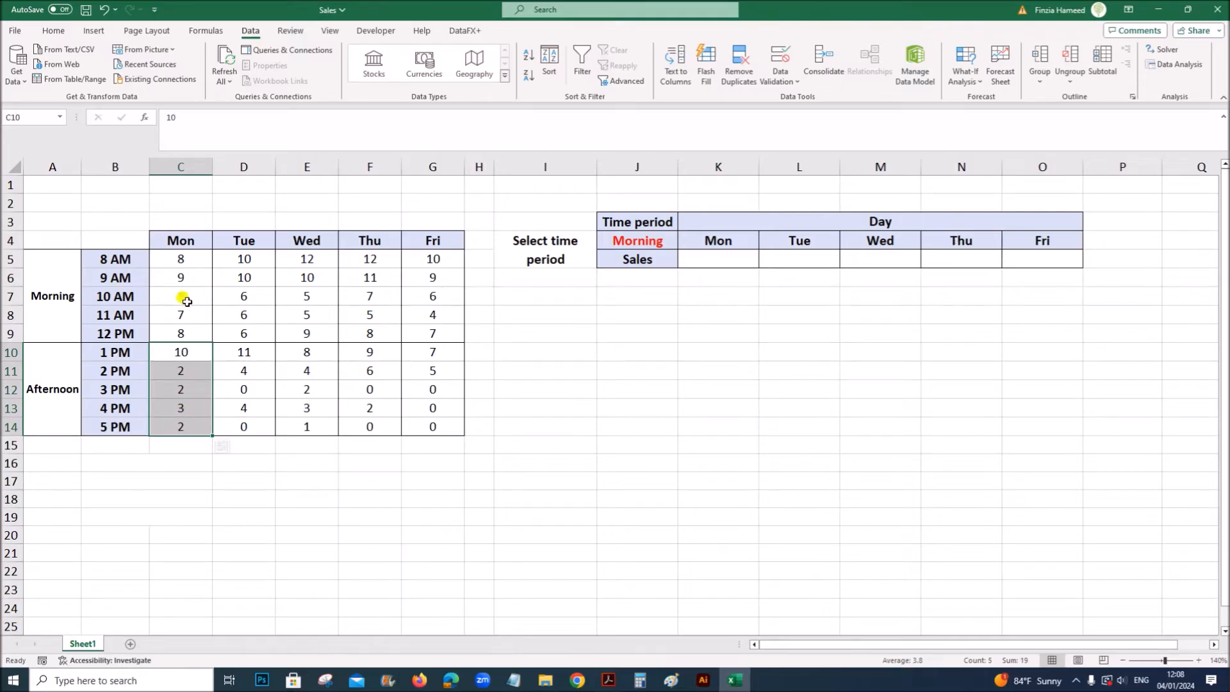
left_click_drag(194, 256, 181, 428)
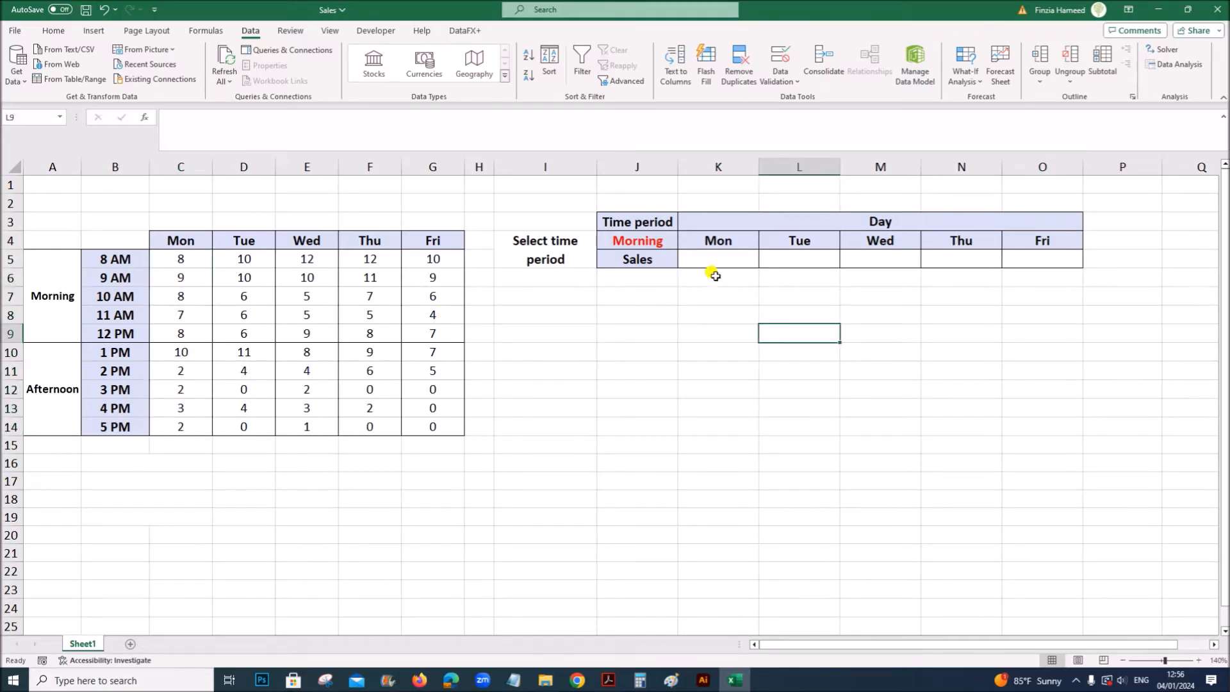
Start an IF formula in cell K5 with the logical test J4="Morning"
left_click(718, 259)
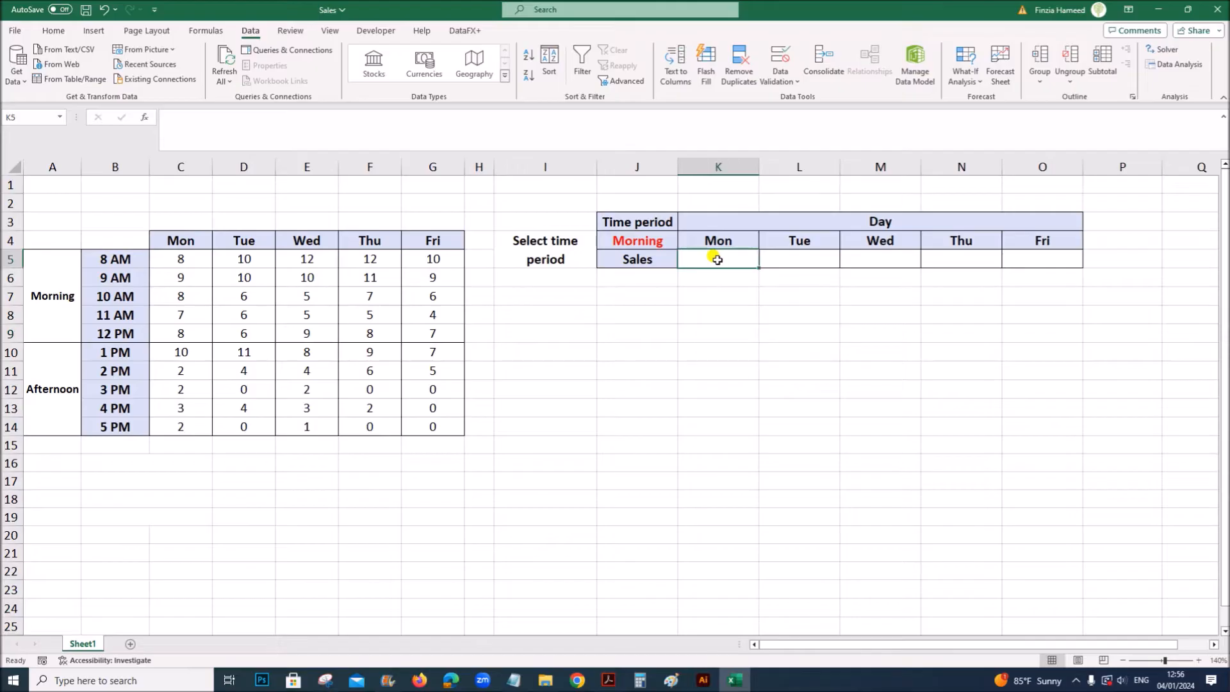
type("=i")
key("Tab")
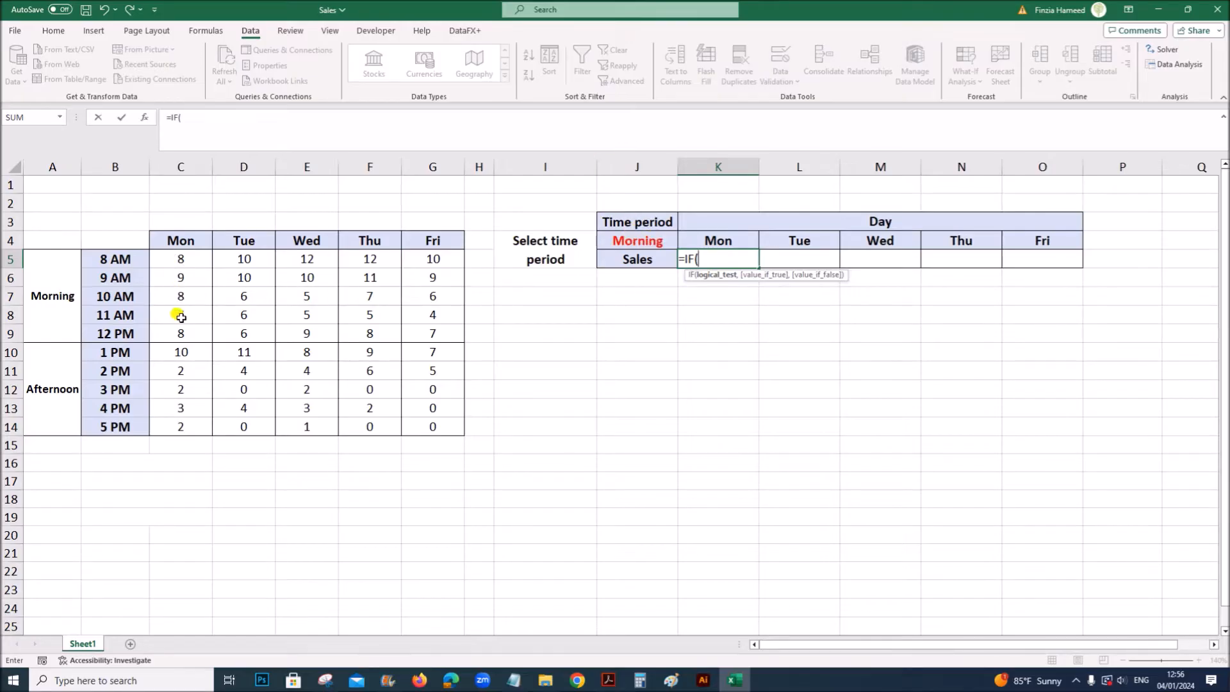
left_click(622, 243)
type("=\"M")
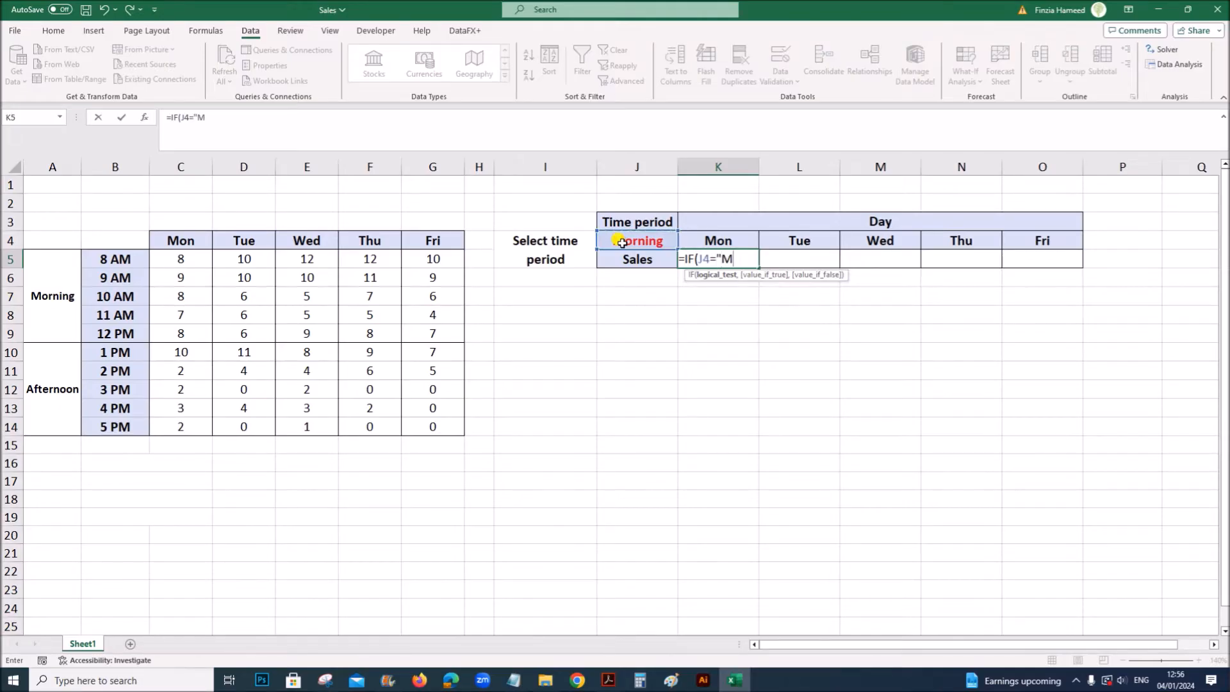
type("orning")
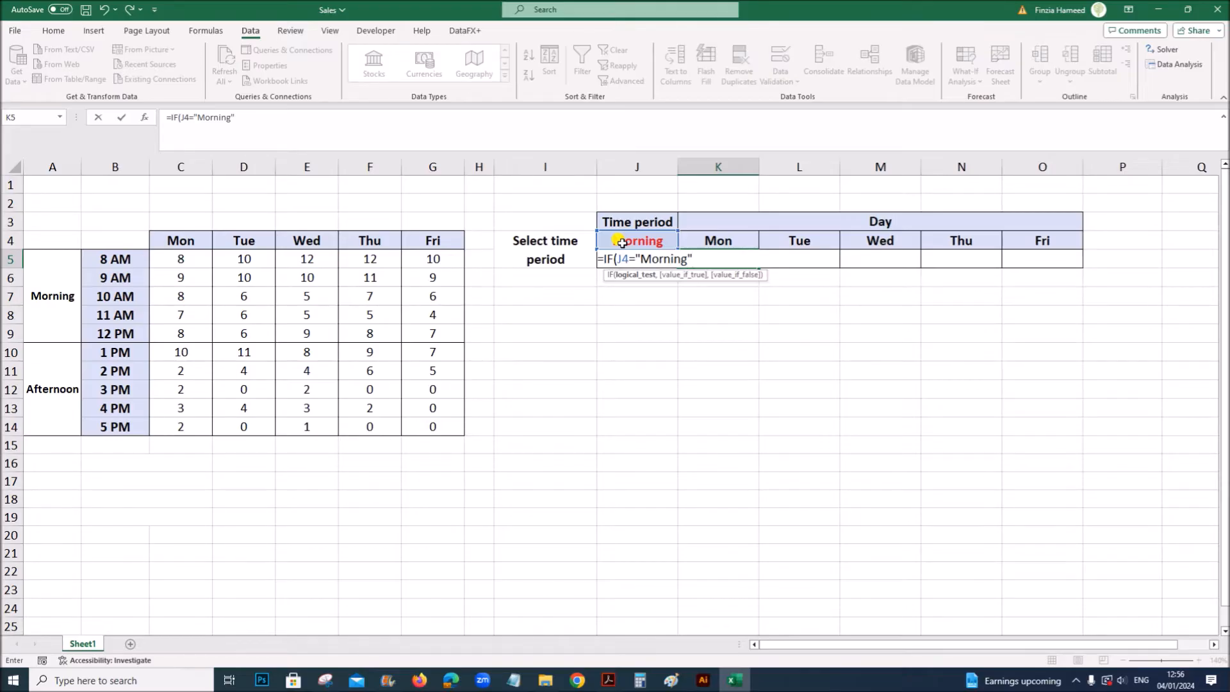
type(",")
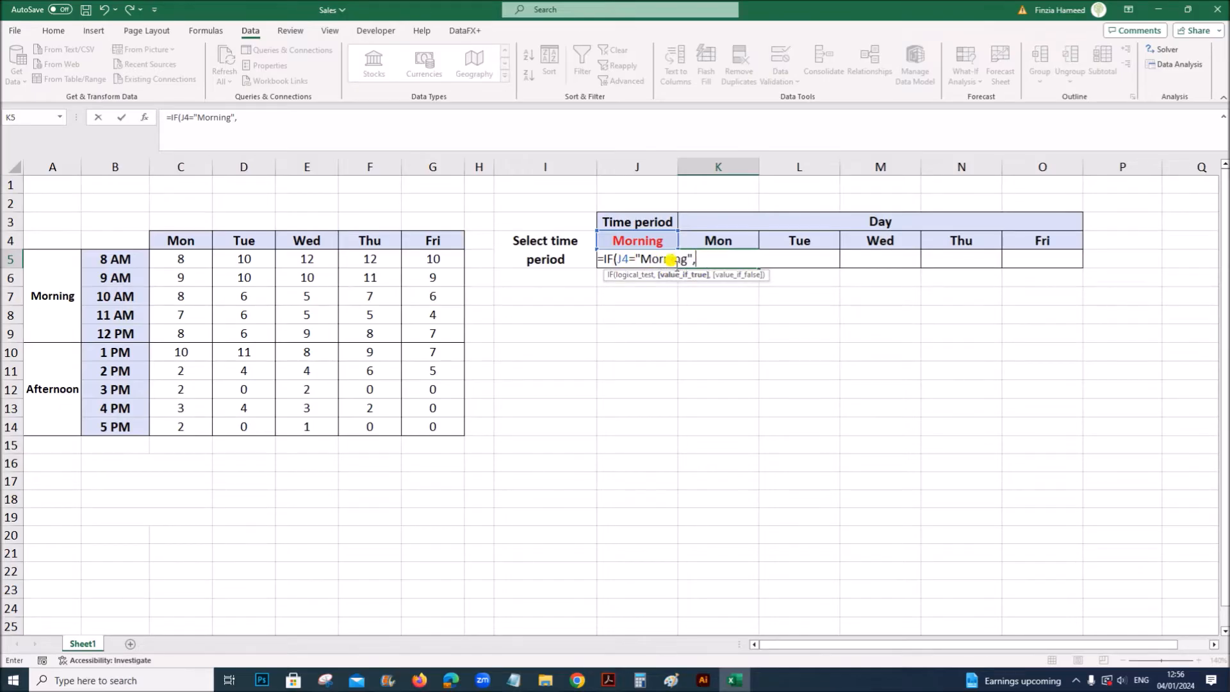
Add SUM(C5:C9) as the value if true in the K5 formula
type("sum(")
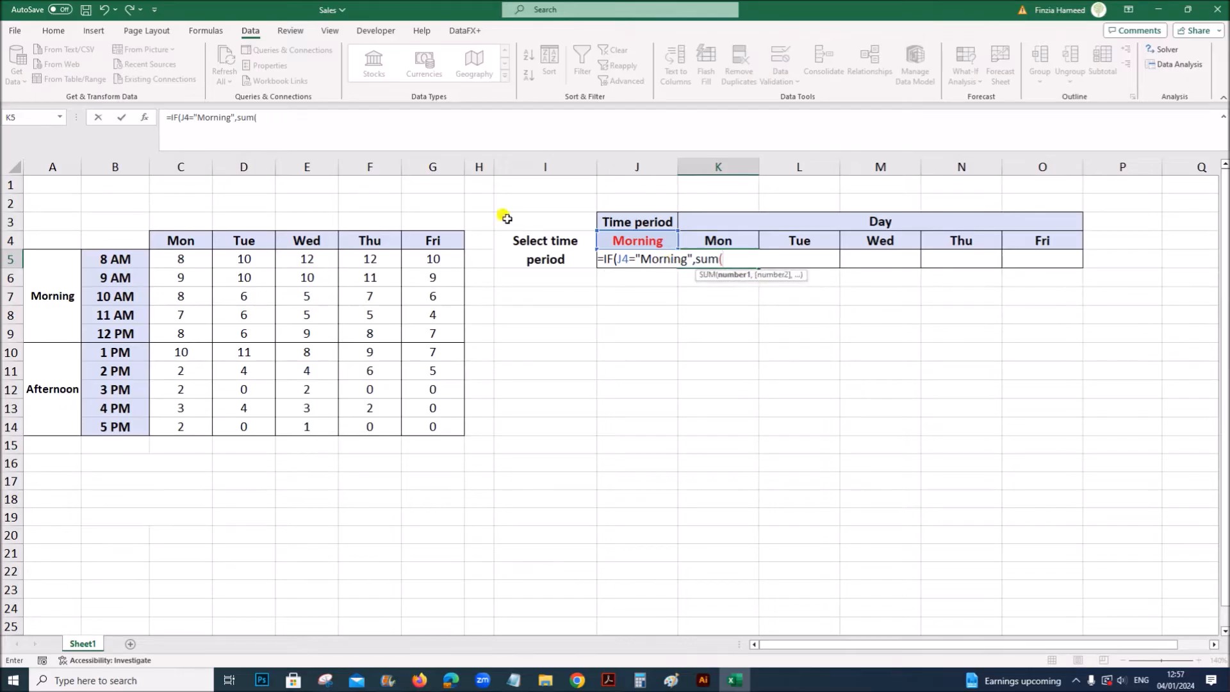
left_click(159, 264)
left_click_drag(159, 264, 173, 335)
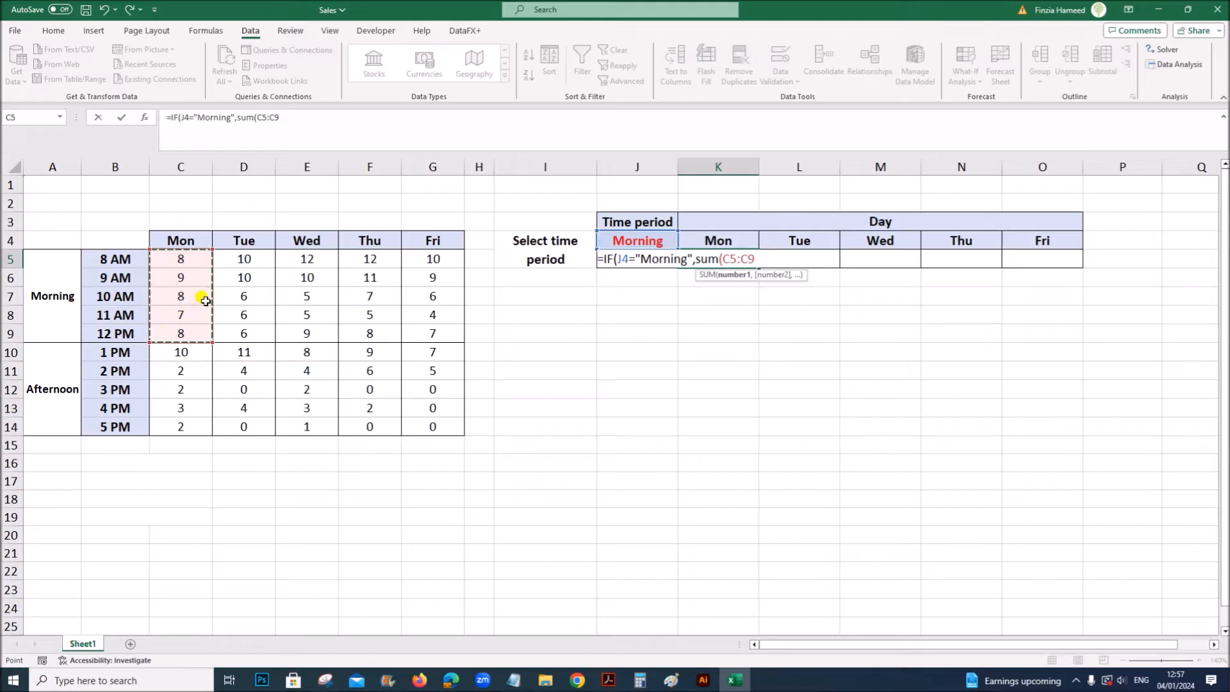
type(")")
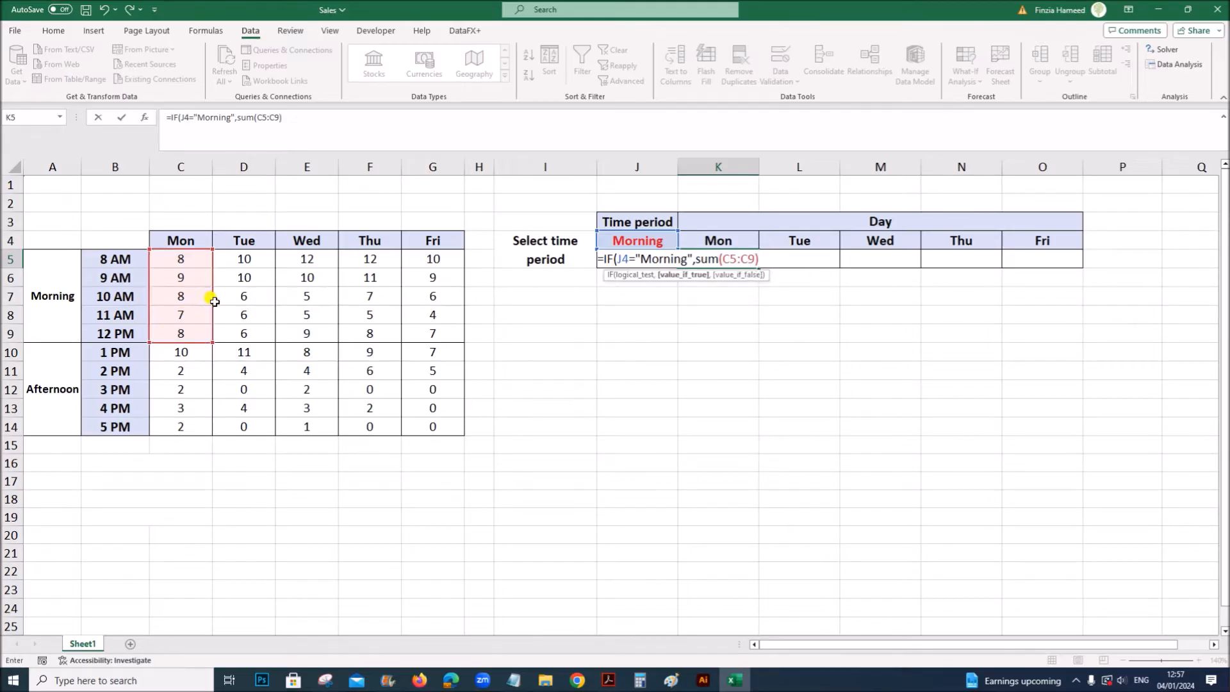
Add a nested IF with the logical test J4="Afternoon" as the value if false in the K5 formula
type(",")
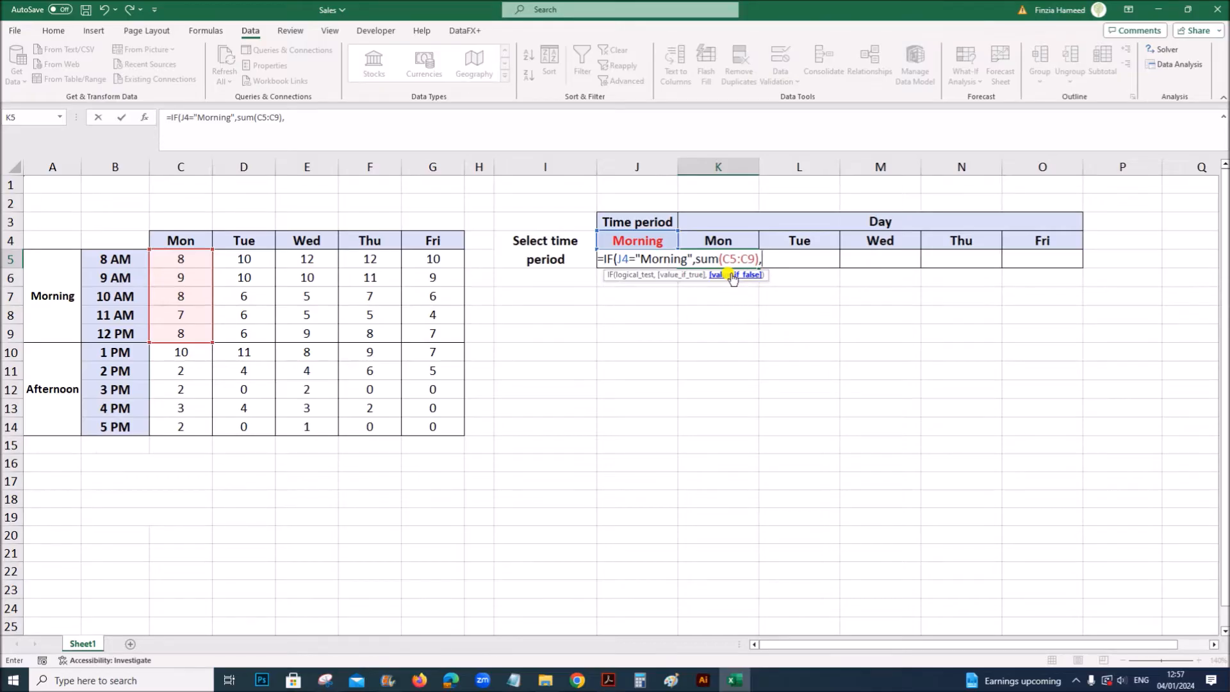
type("if")
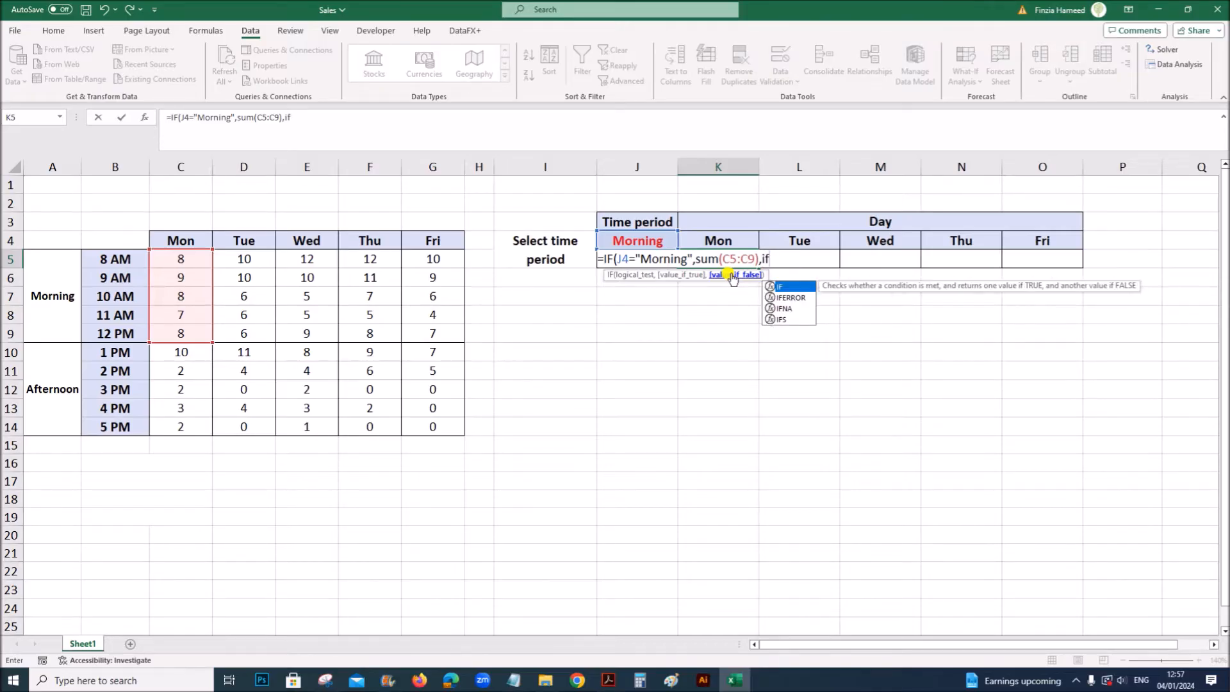
type("(")
left_click(633, 239)
type("=\"Afte")
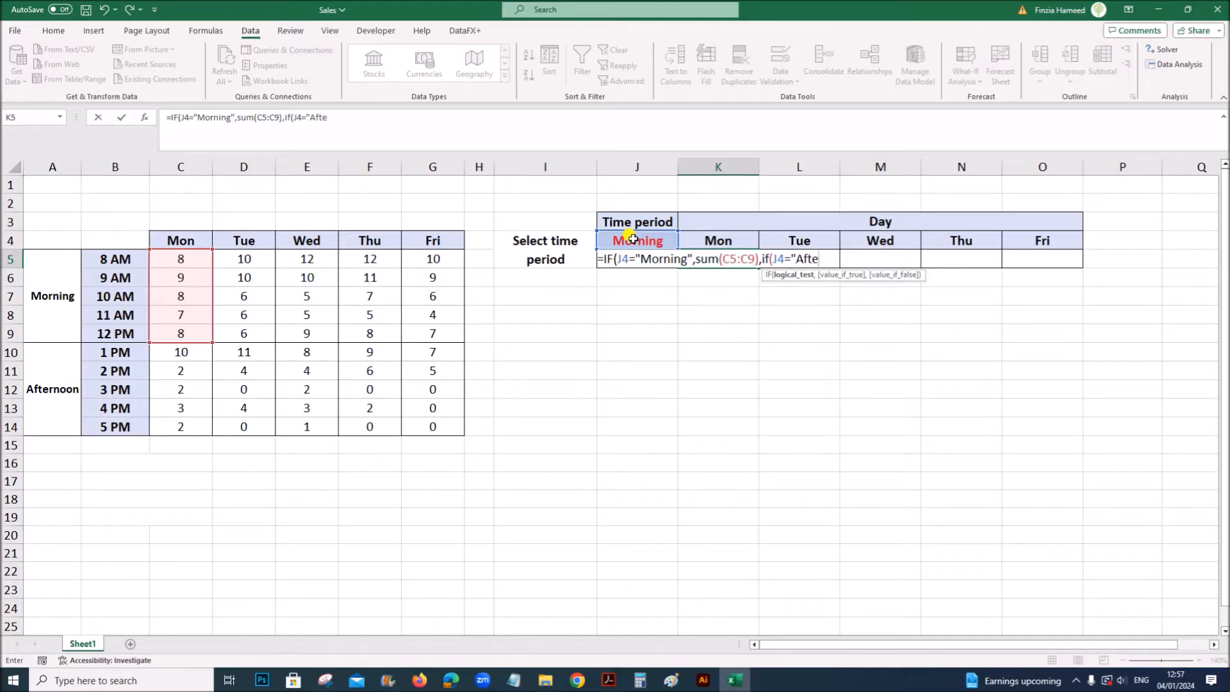
type("rnoon")
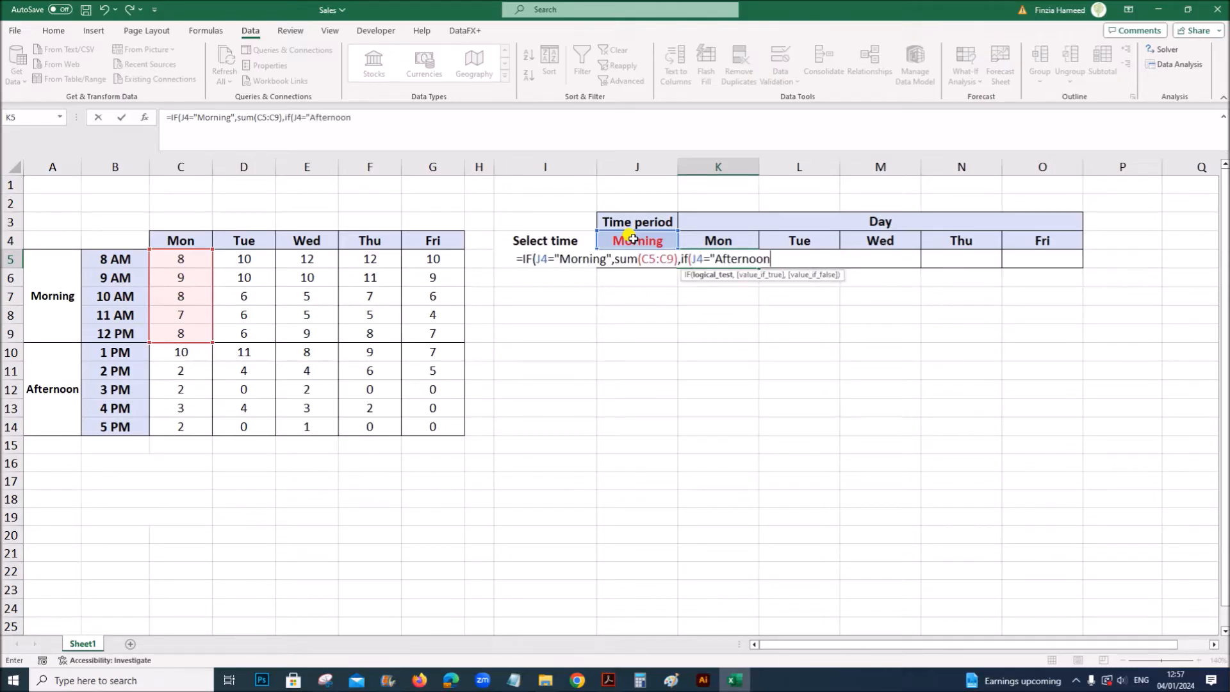
type("\",")
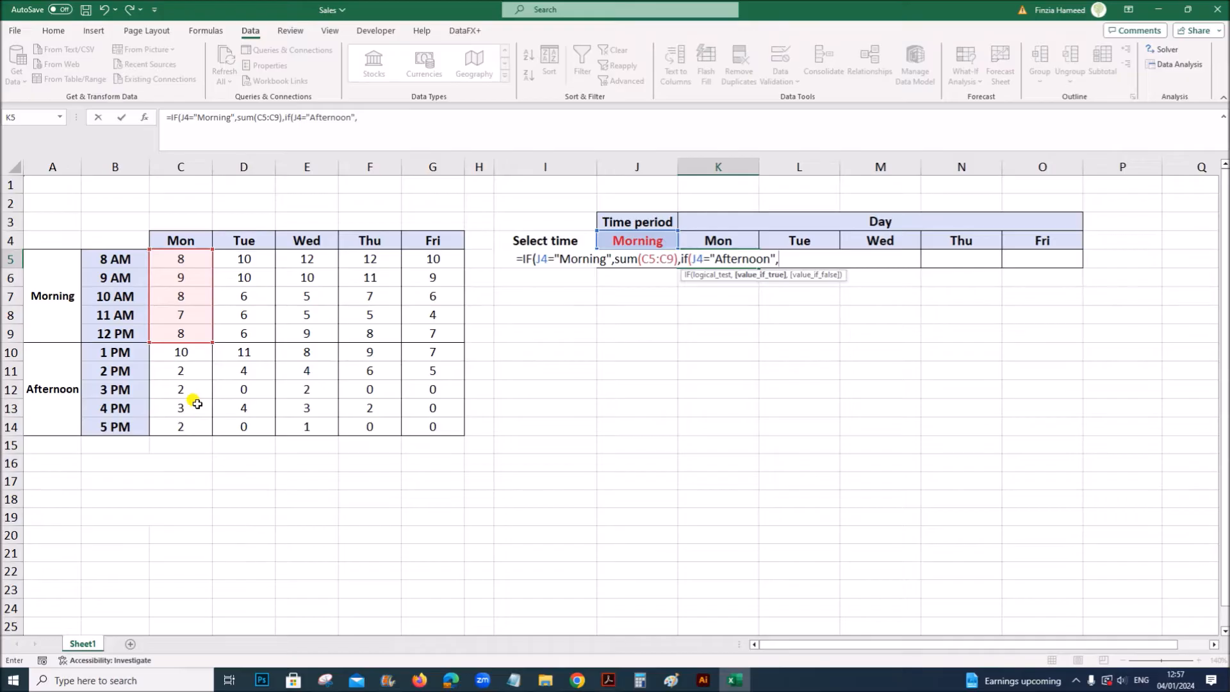
Add SUM(C10:C14) as the value if true of the nested IF in K5
type("sum(")
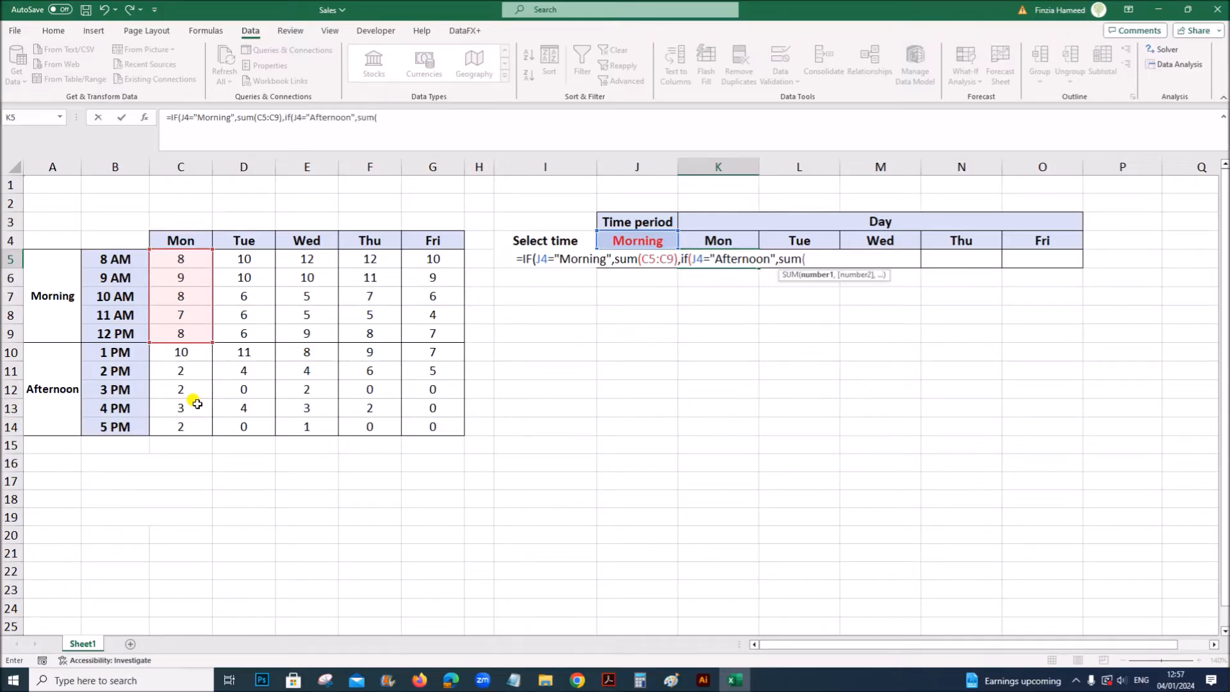
left_click(180, 352)
left_click_drag(180, 354, 183, 427)
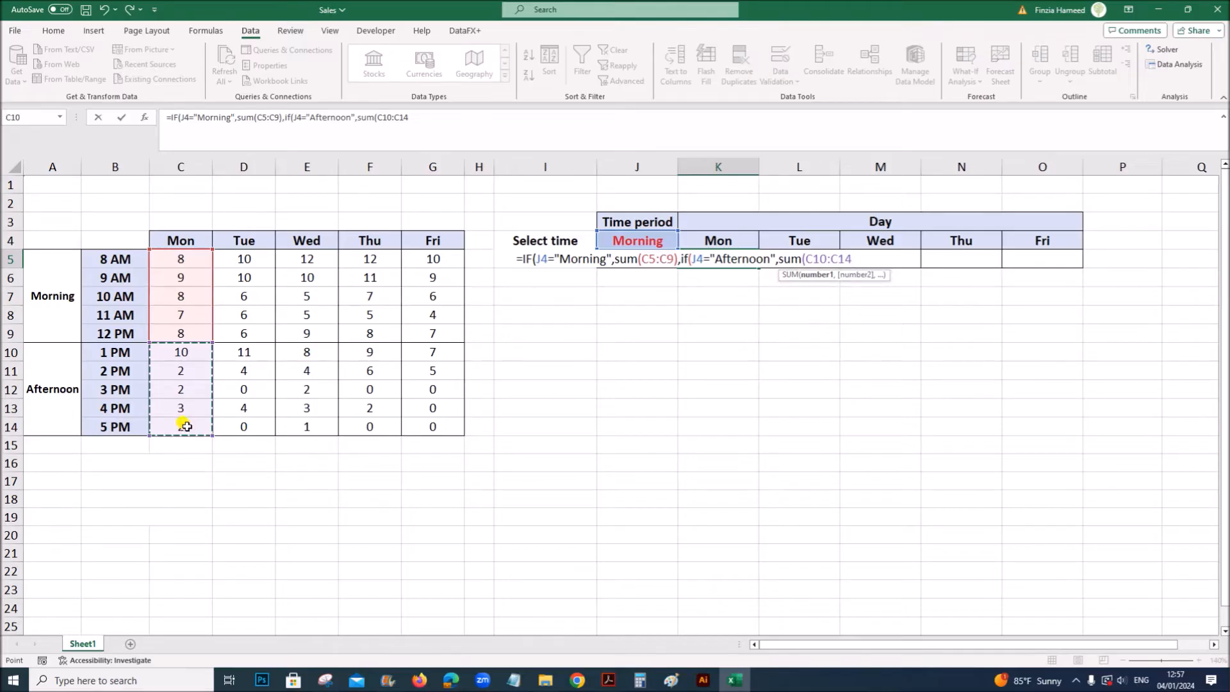
type("),")
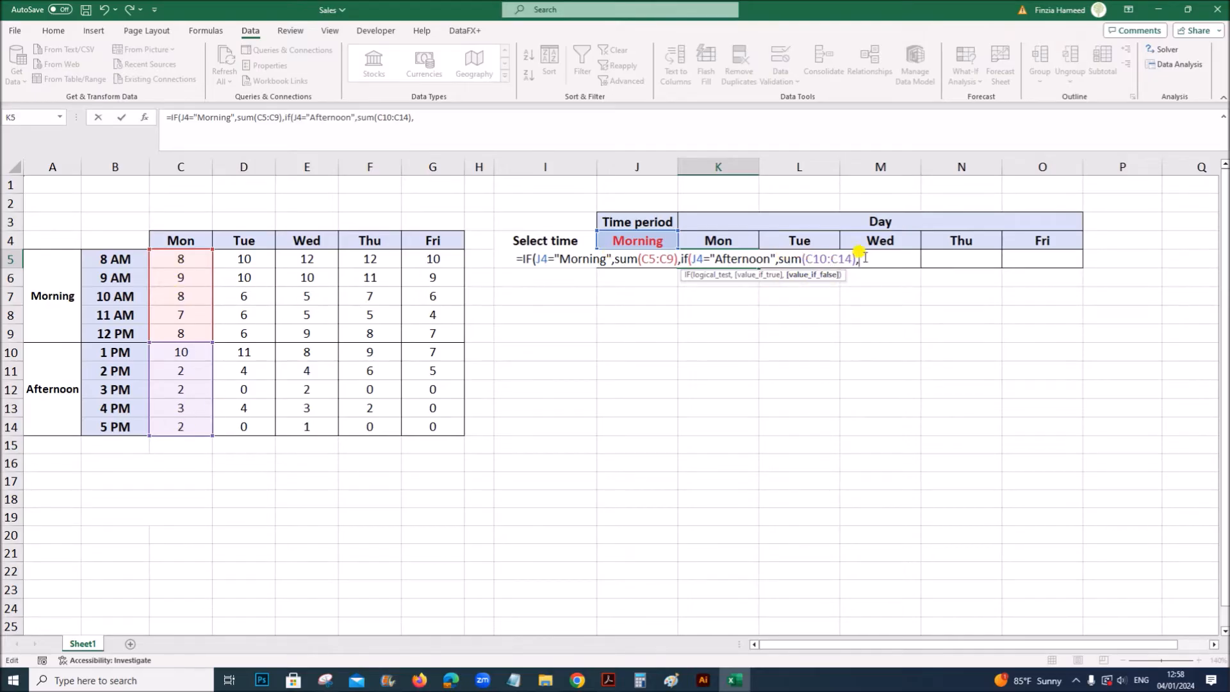
Add SUM(C5:C14) as the nested IF's value if false and complete the K5 formula with its closing brackets
type("sum(")
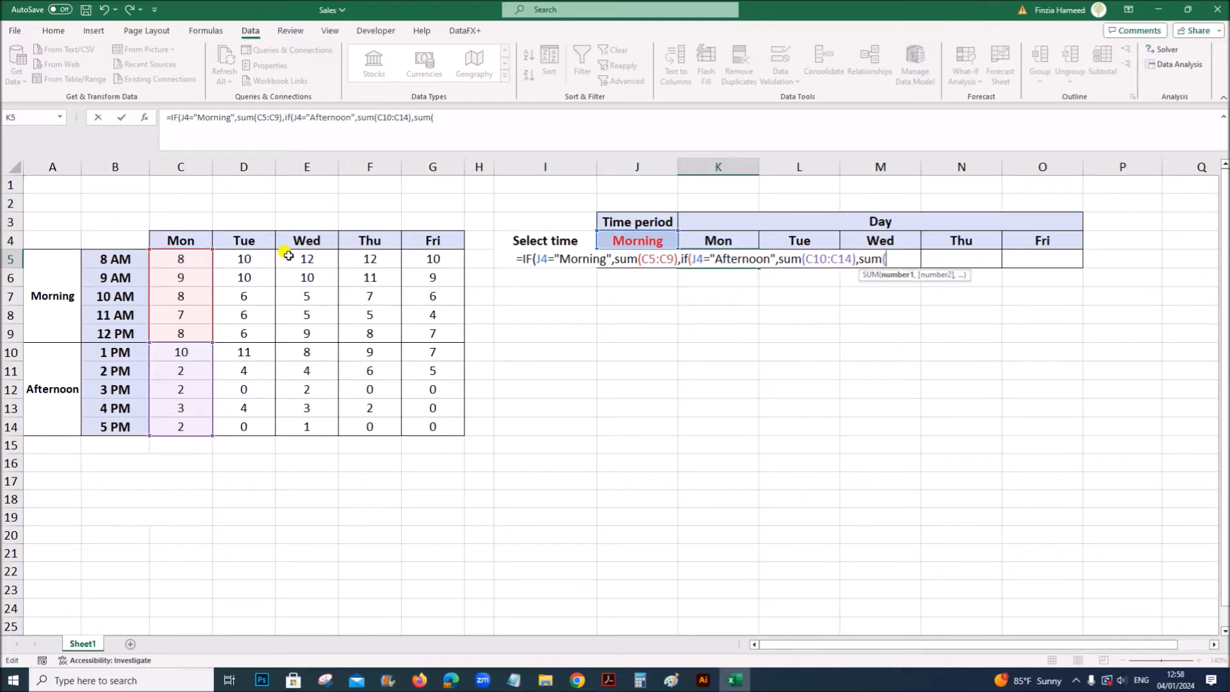
left_click_drag(160, 266, 160, 425)
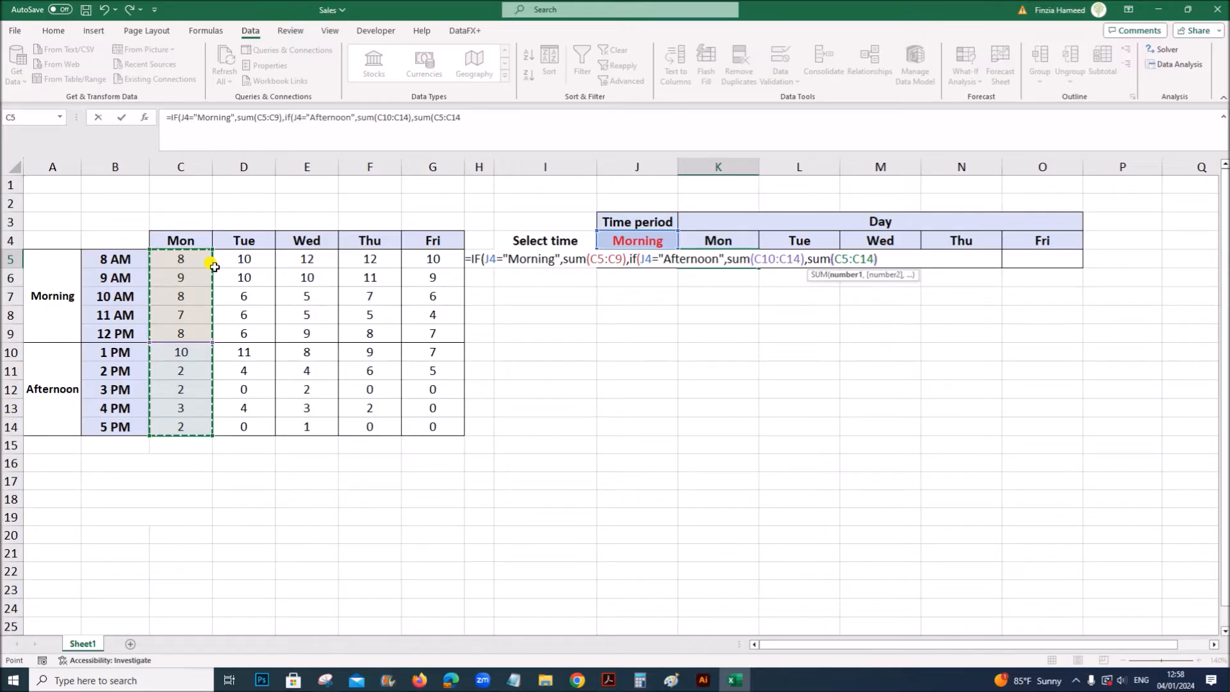
type(")")
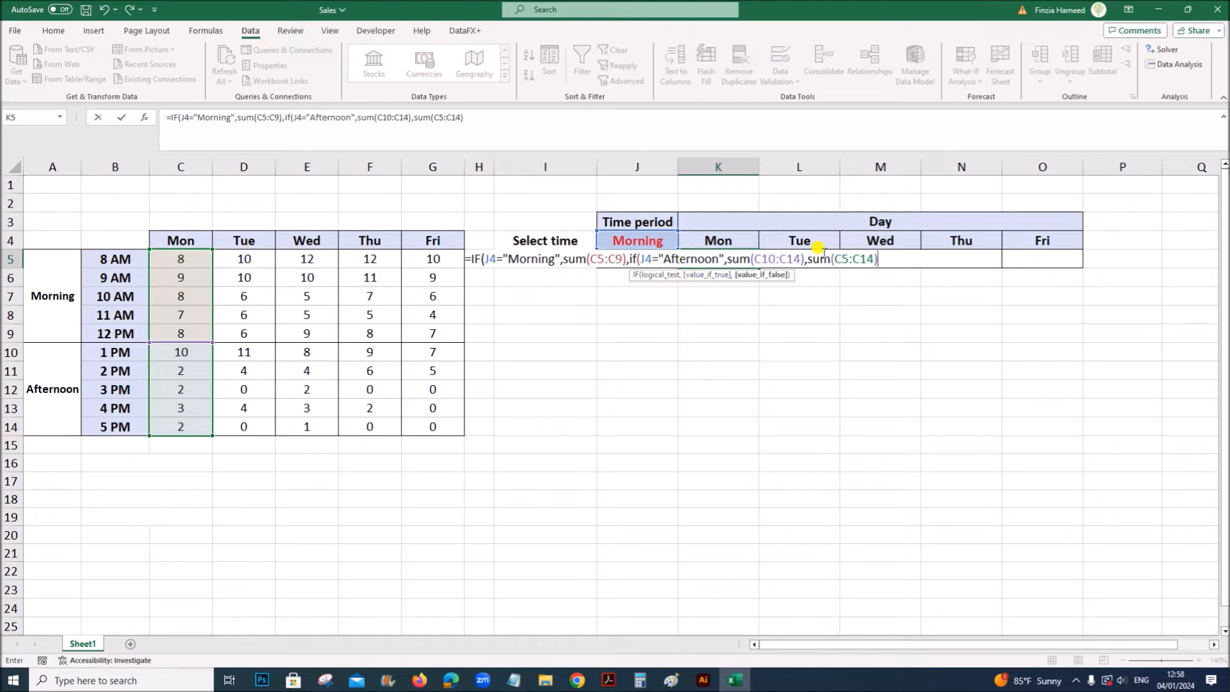
left_click_drag(809, 254, 874, 253)
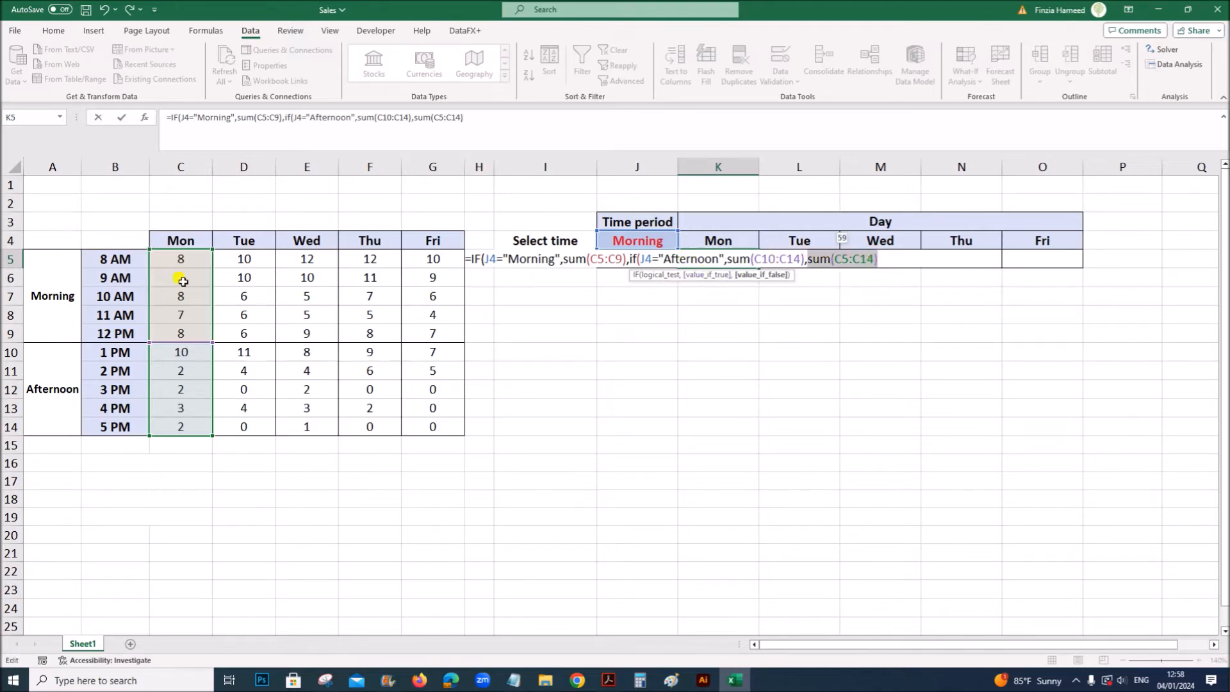
left_click(886, 260)
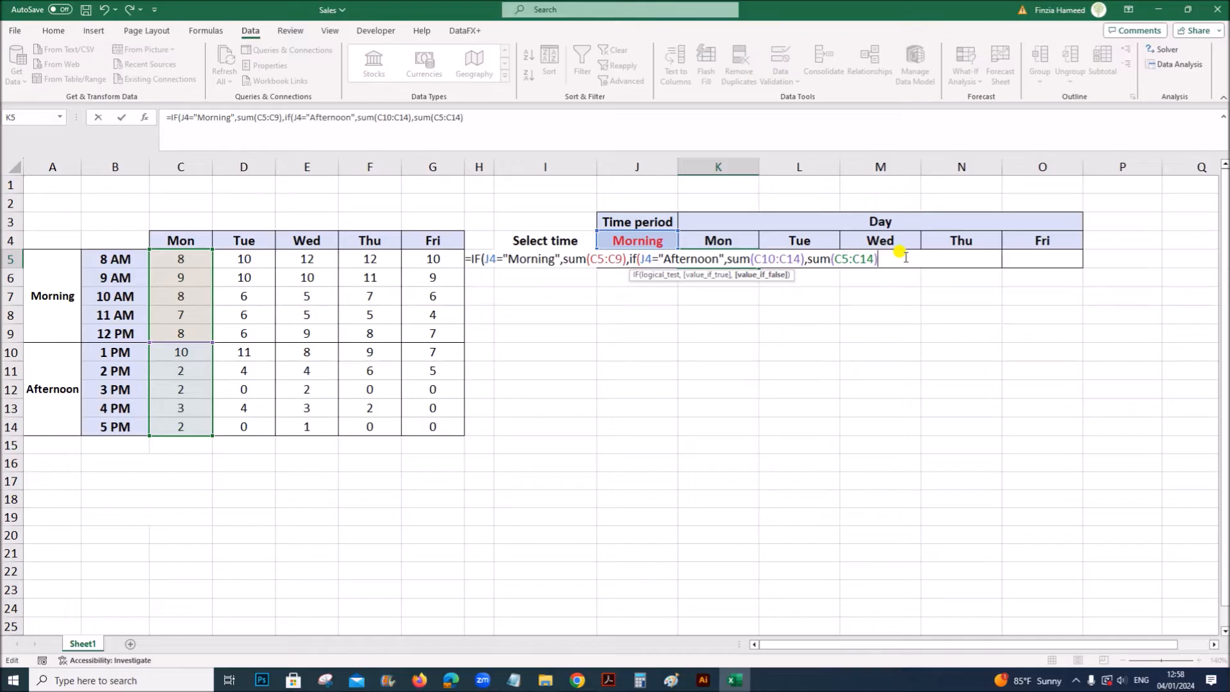
type("))")
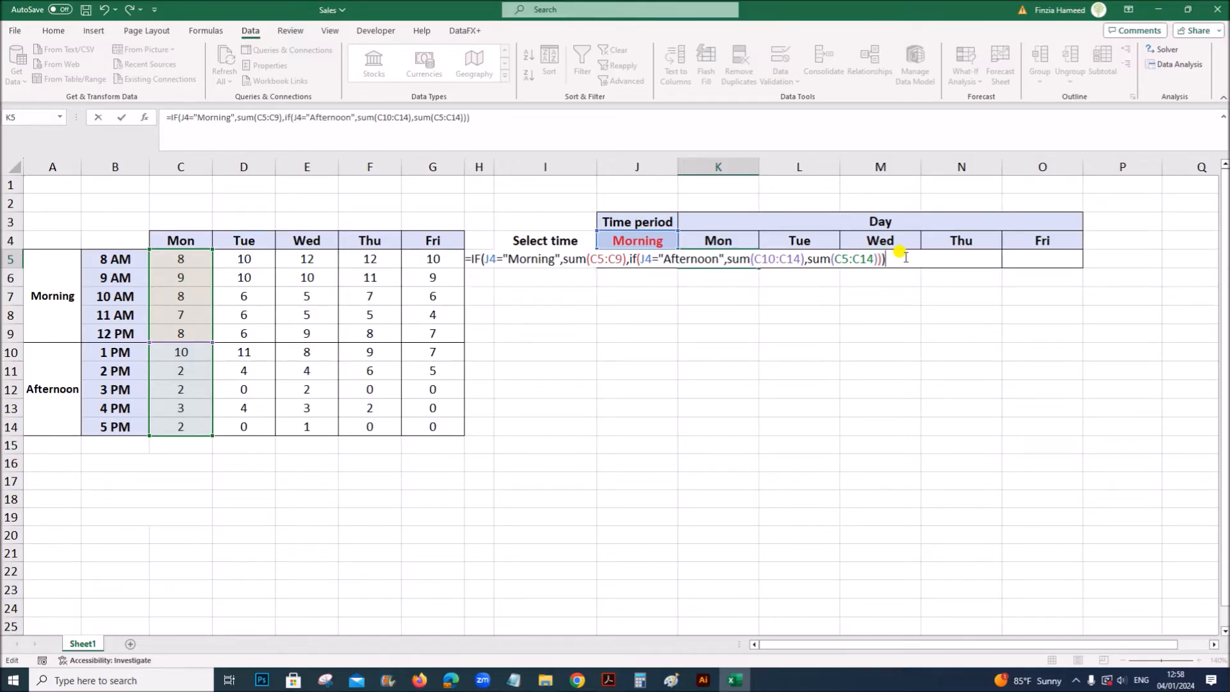
key("Return")
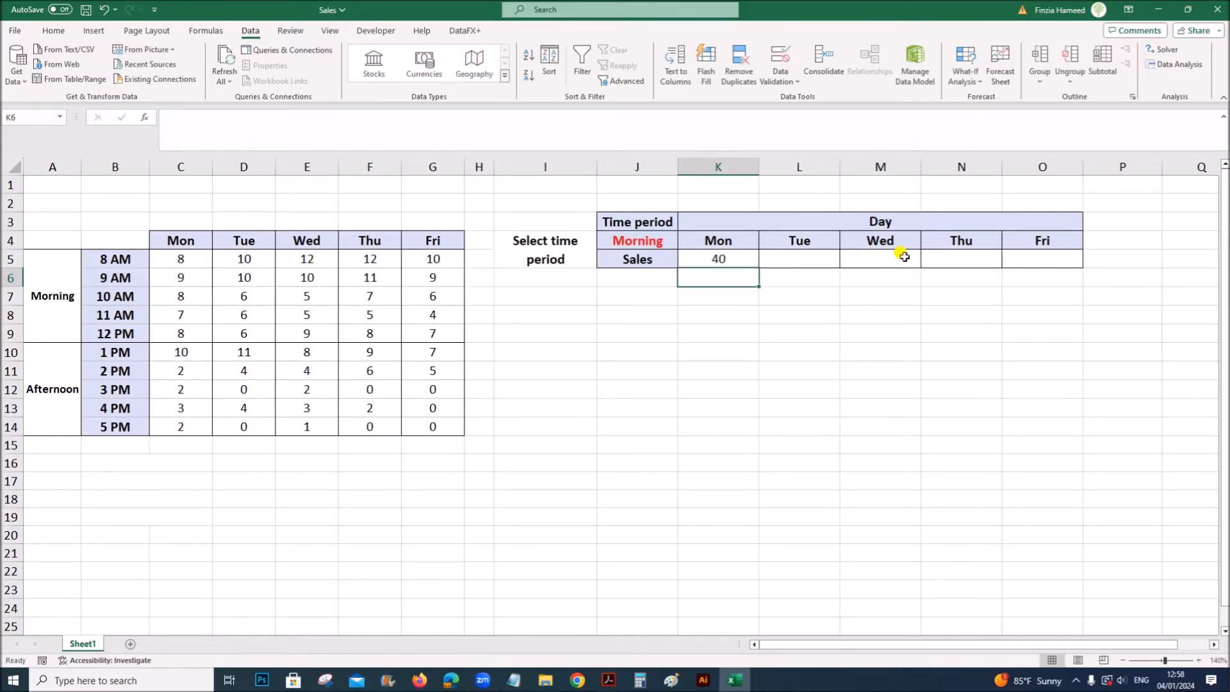
Review the ranges C5:C9 and C10:C14 used in the K5 formula
double_click(701, 262)
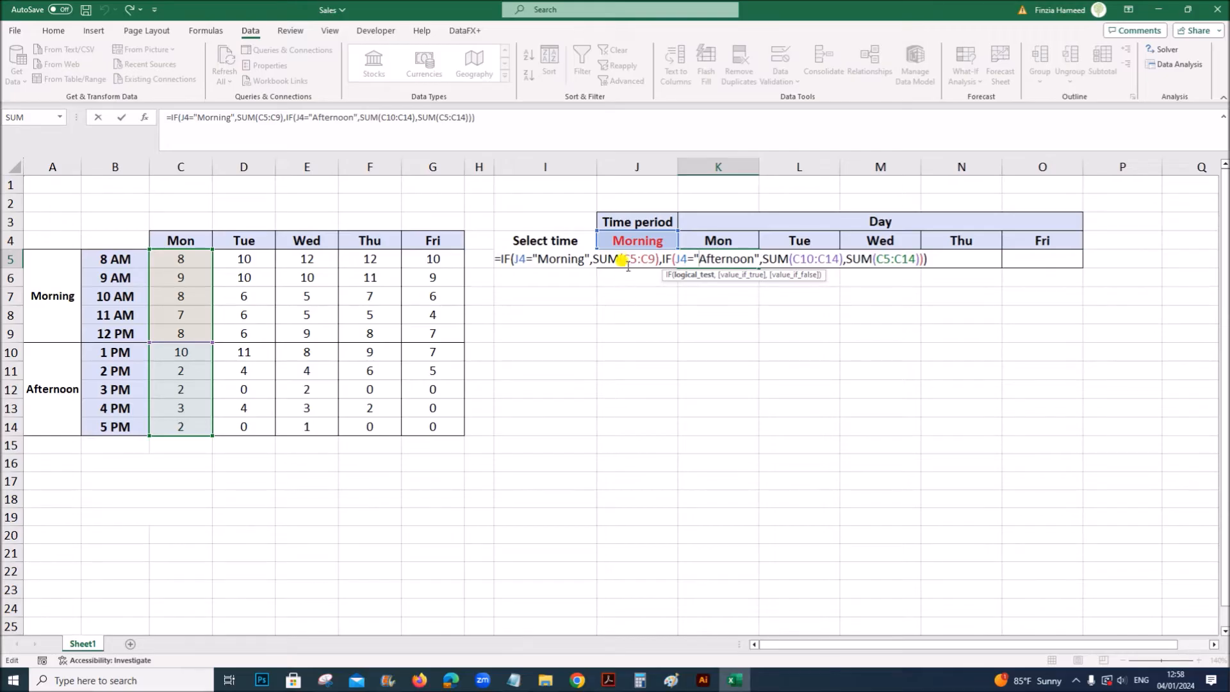
left_click_drag(622, 259, 653, 258)
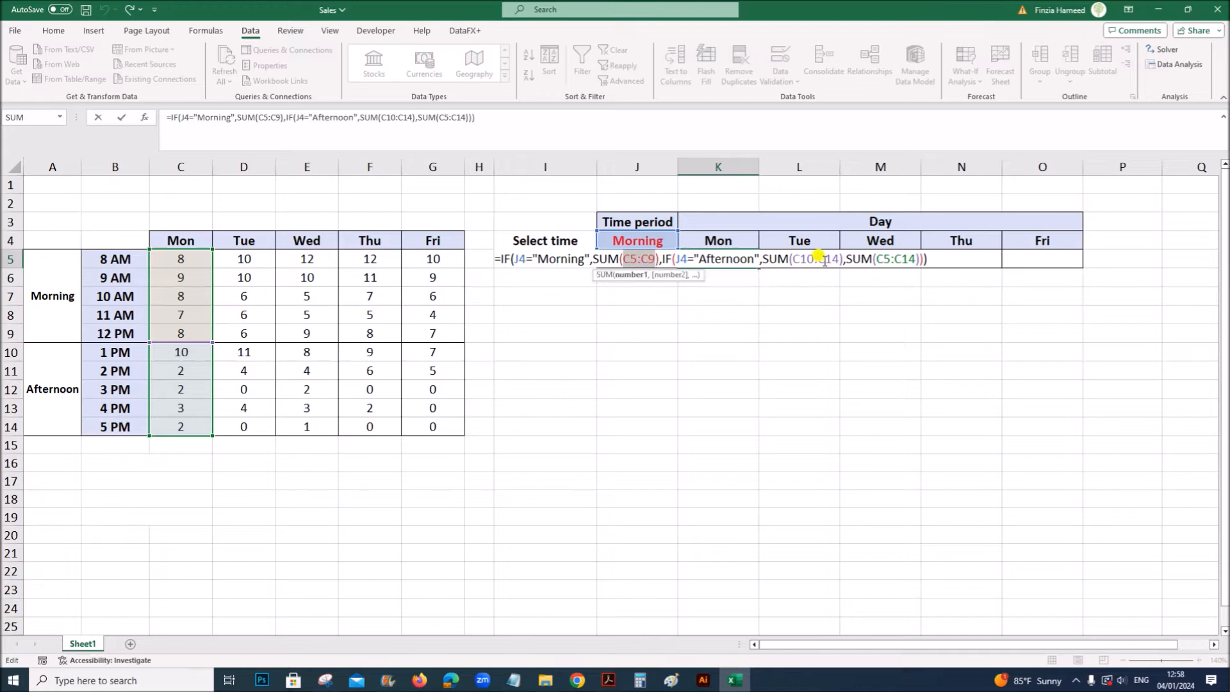
left_click_drag(795, 259, 836, 258)
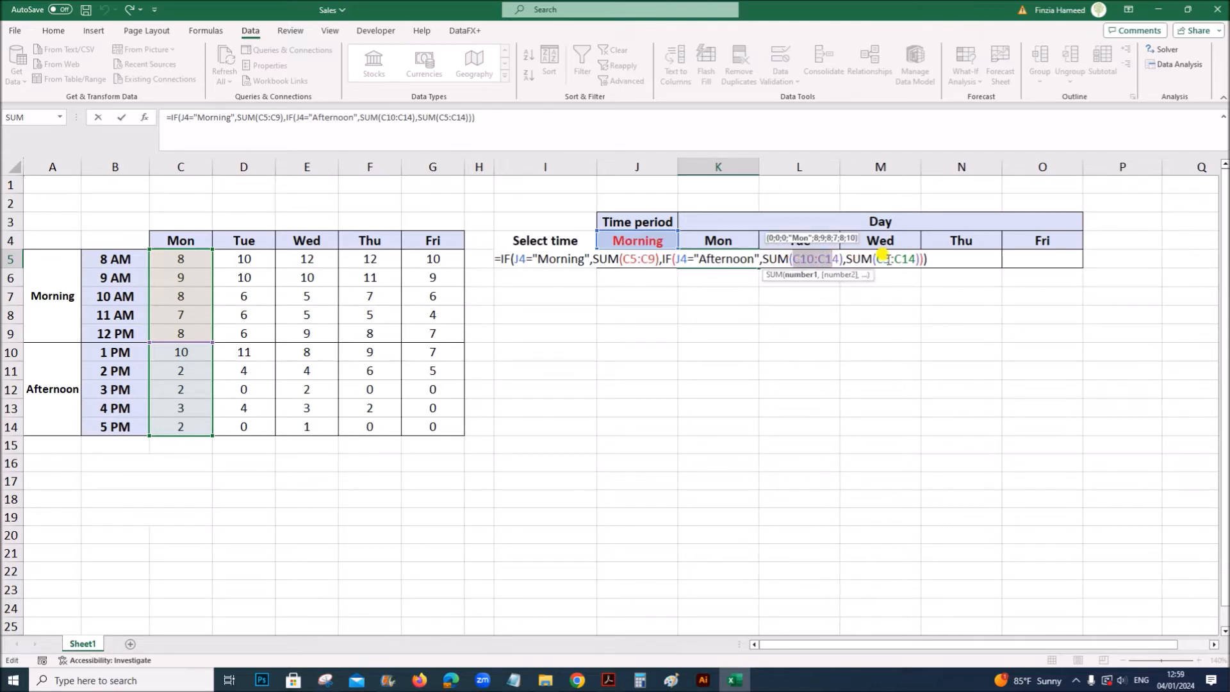
key("Return")
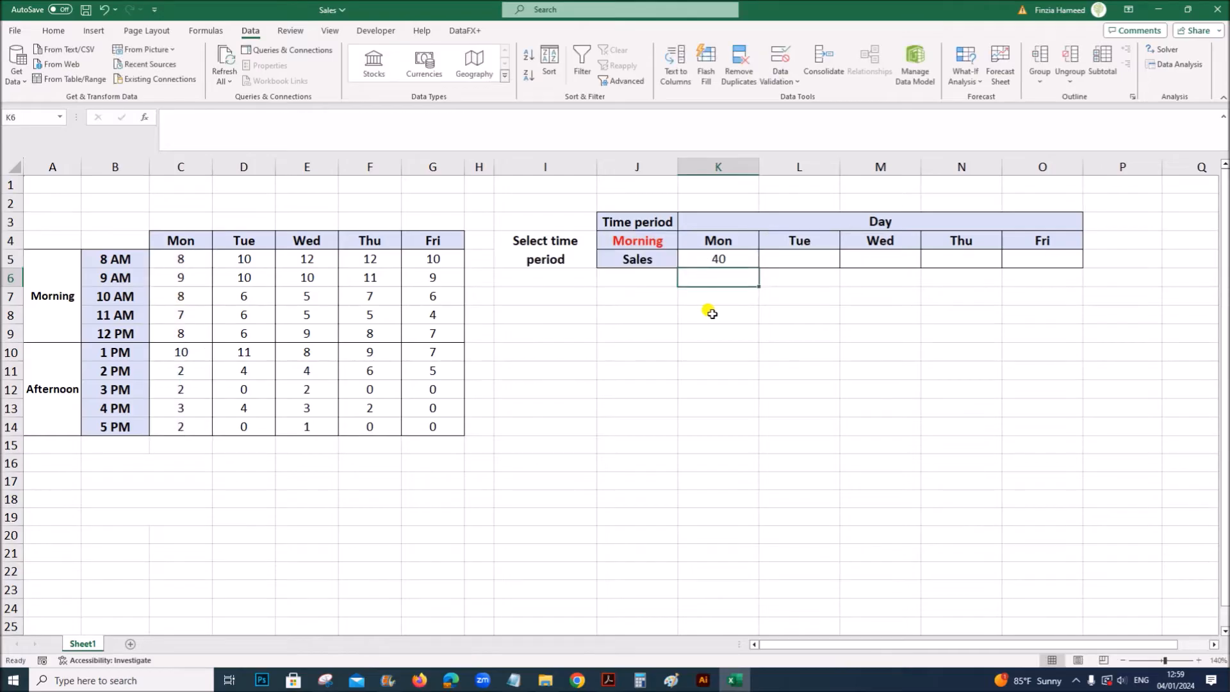
Make both J4 references in the K5 formula absolute as $J$4
double_click(719, 260)
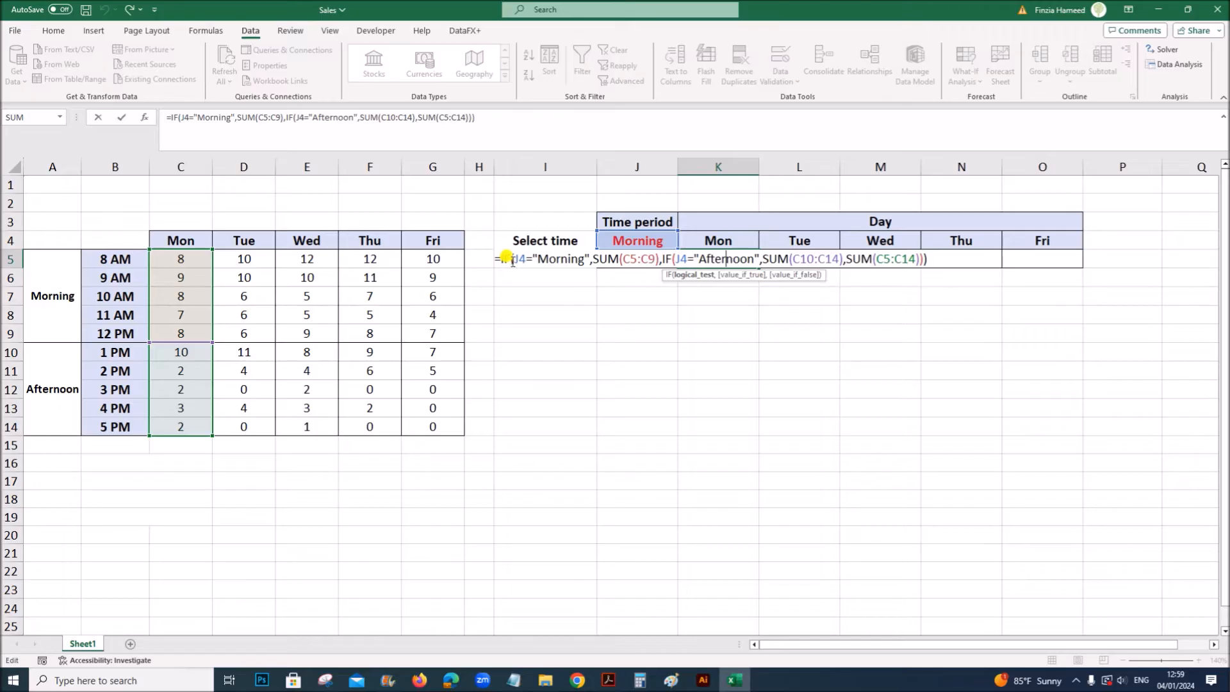
double_click(519, 259)
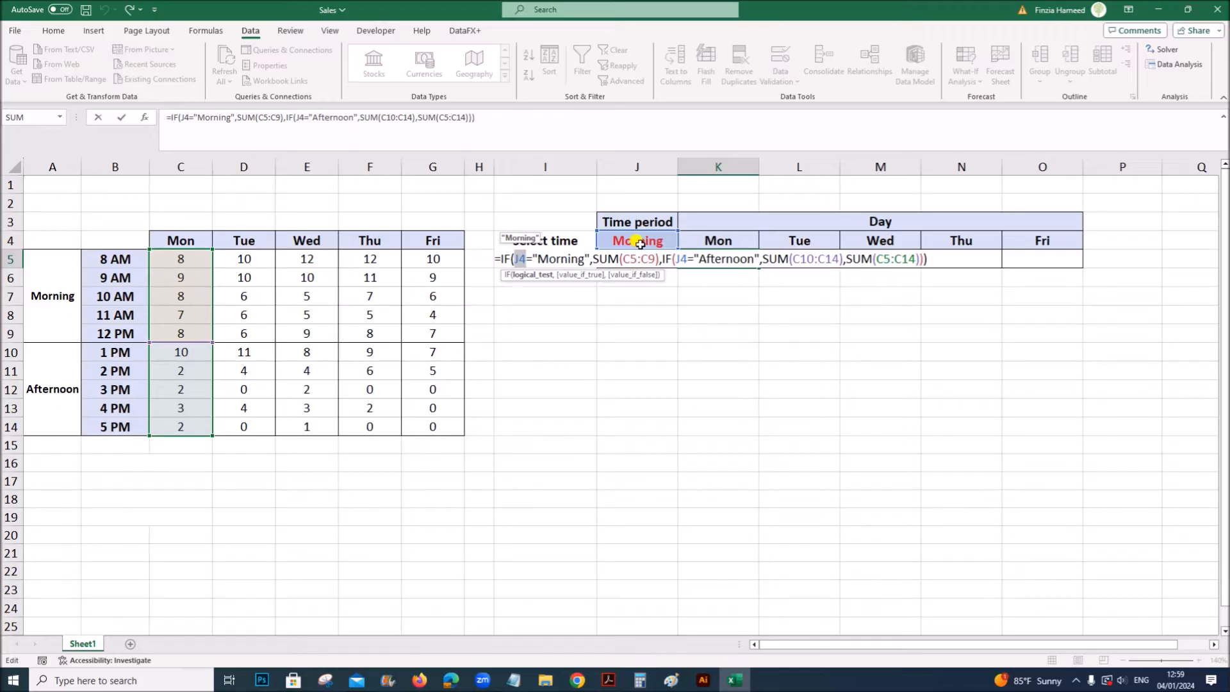
key("F4")
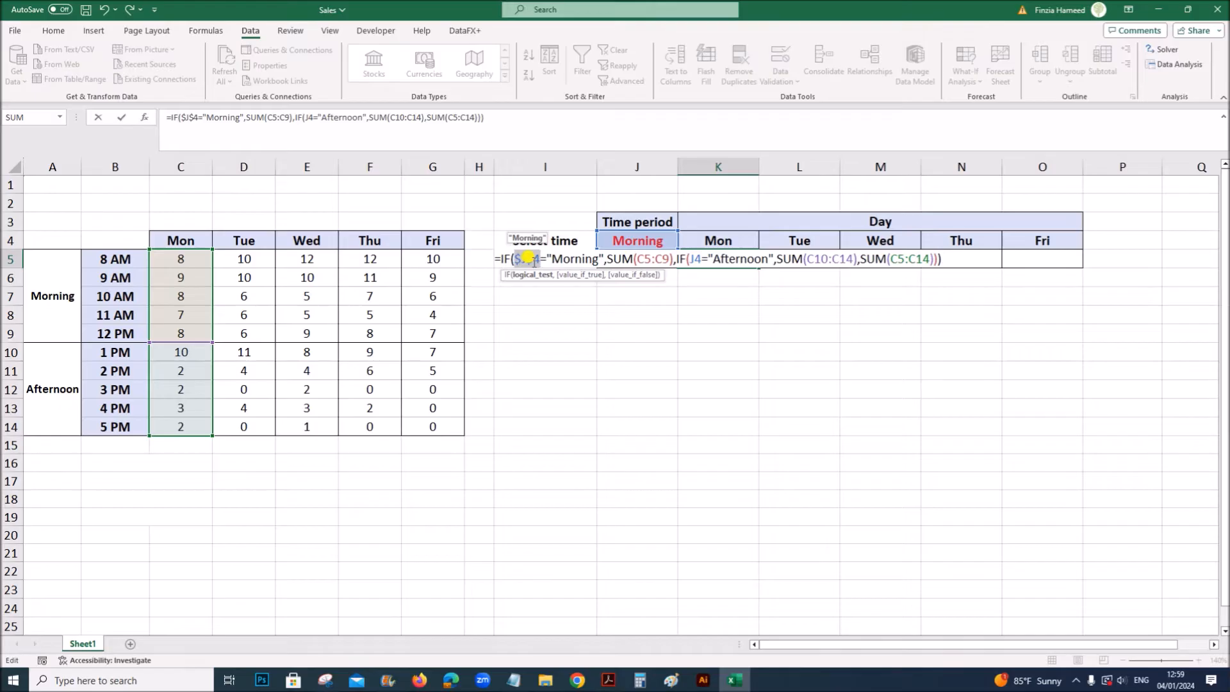
double_click(695, 258)
key("F4")
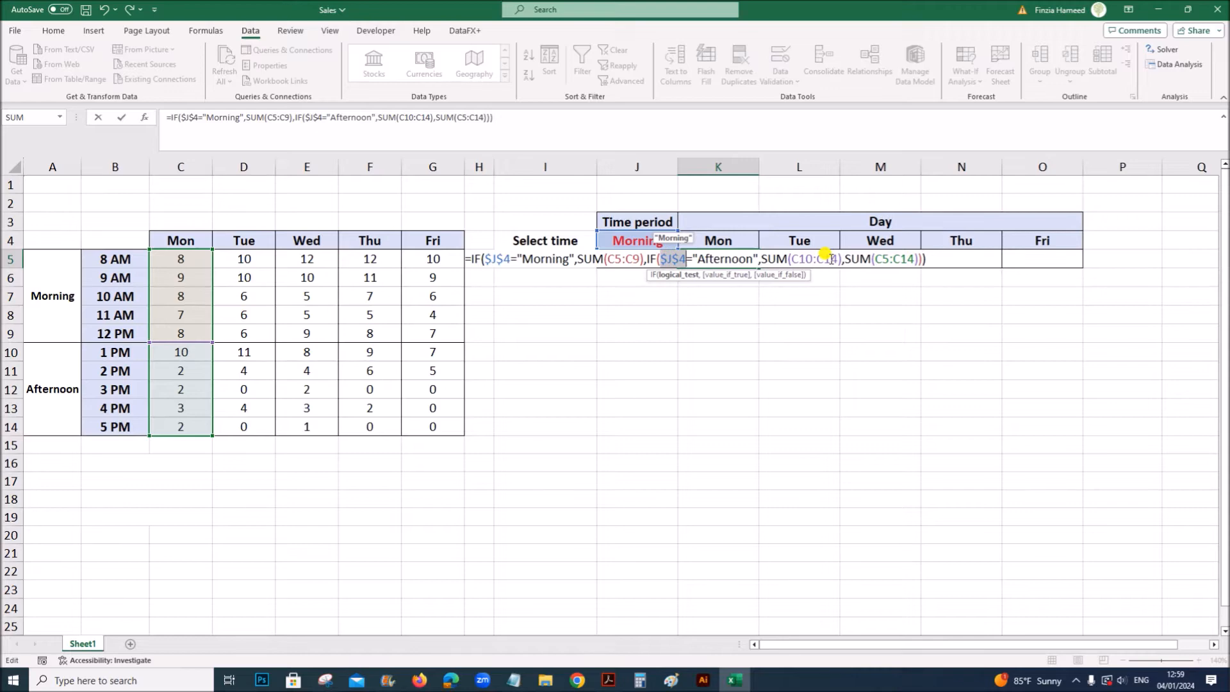
left_click(948, 256)
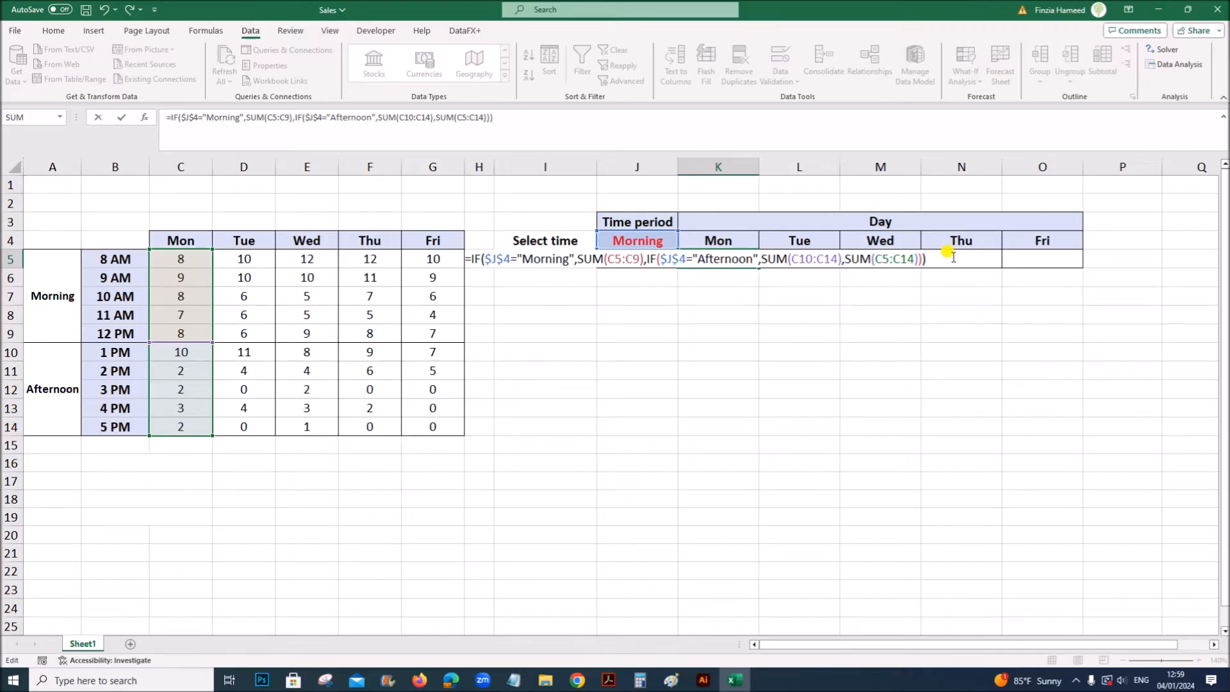
key("Return")
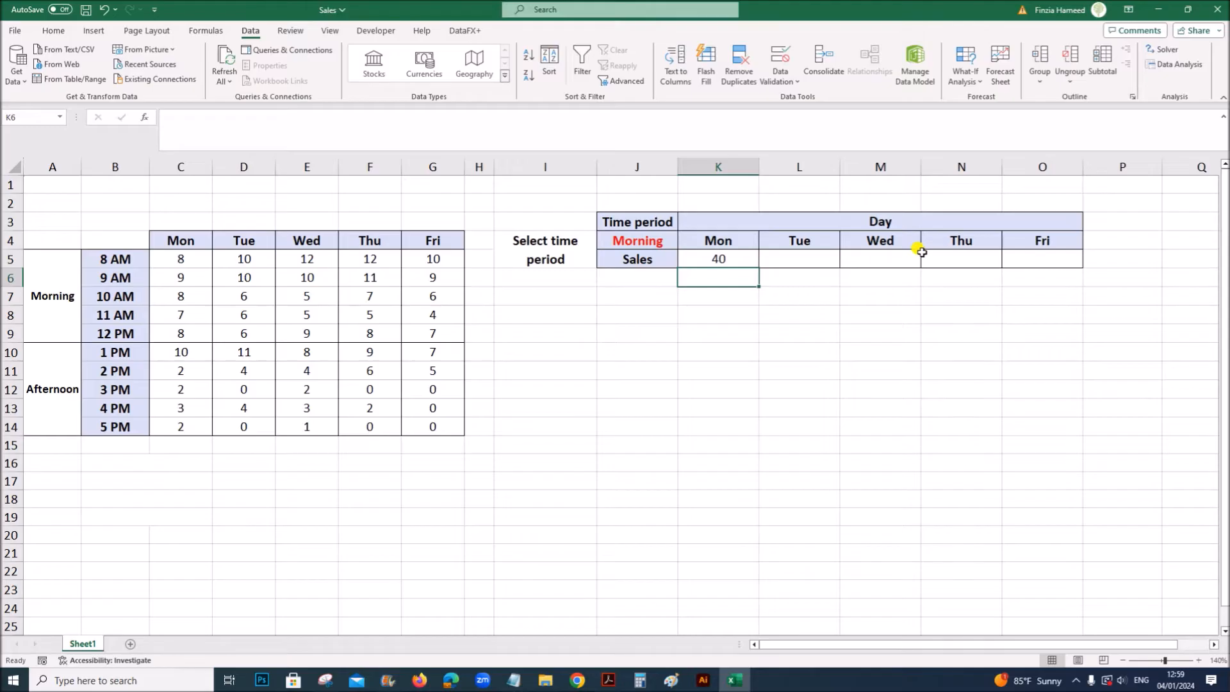
Fill the K5 formula across to O5 for Tuesday to Friday
left_click(746, 259)
left_click_drag(759, 268, 1051, 268)
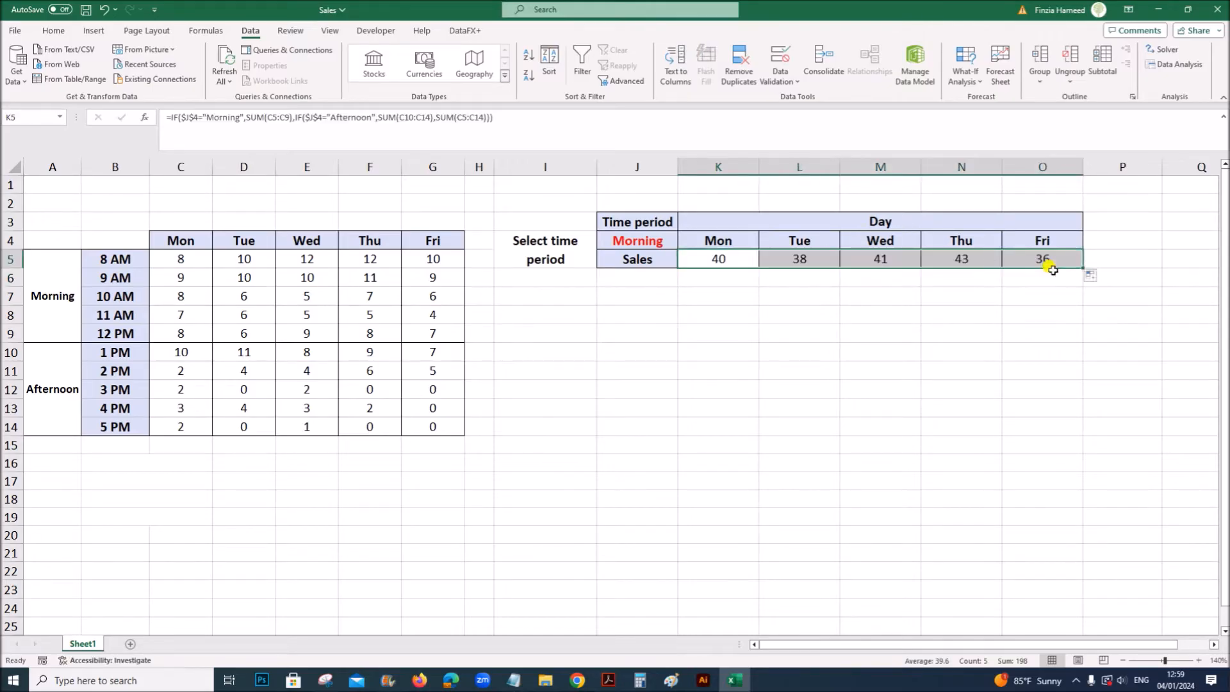
left_click(876, 328)
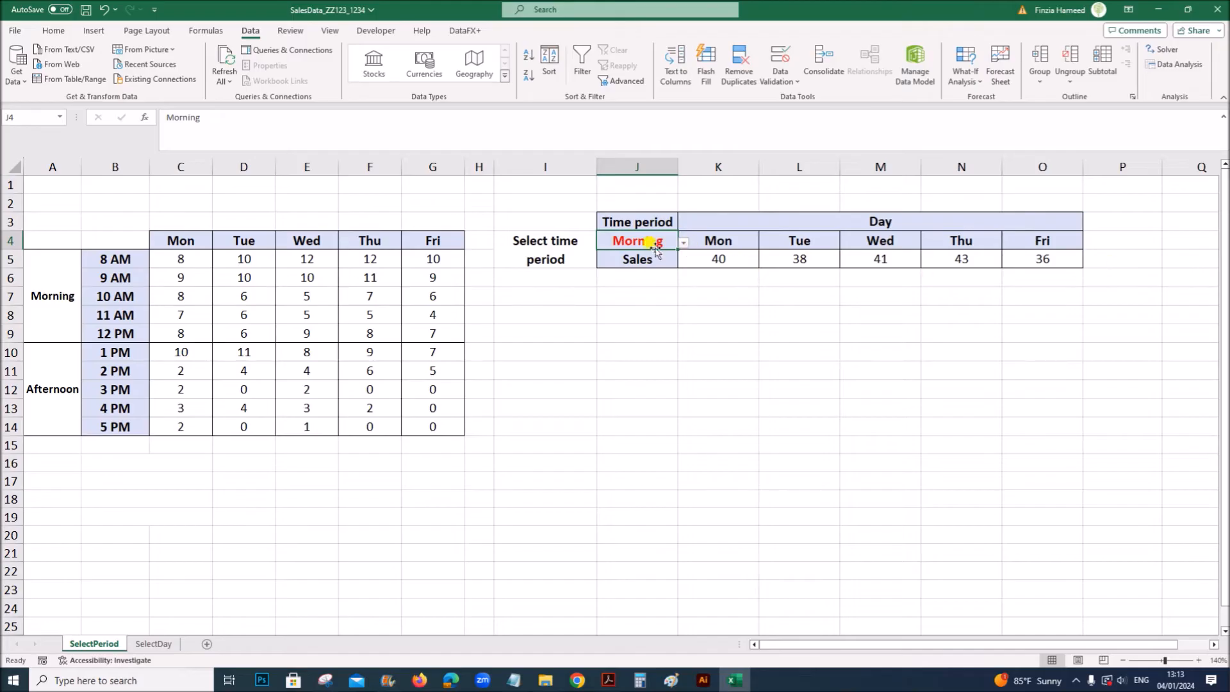
Test the sales formulas by choosing Afternoon and All day from the time period list in J4
left_click(683, 242)
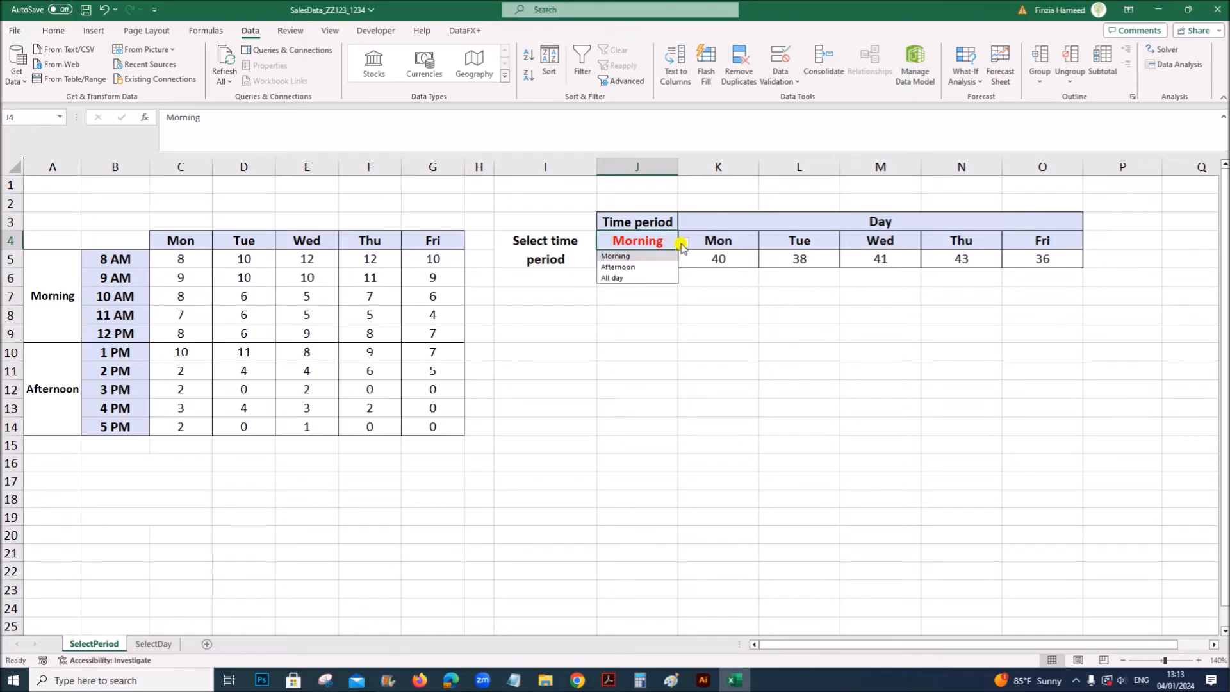
left_click(627, 268)
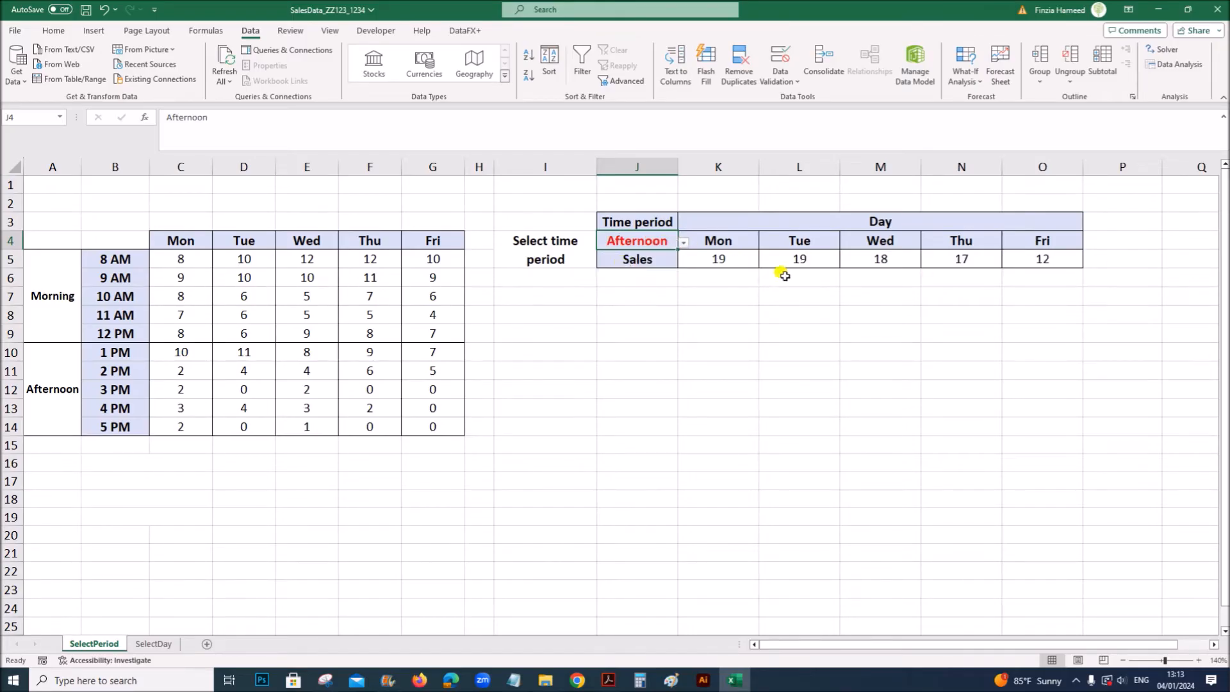
left_click(684, 243)
left_click(653, 278)
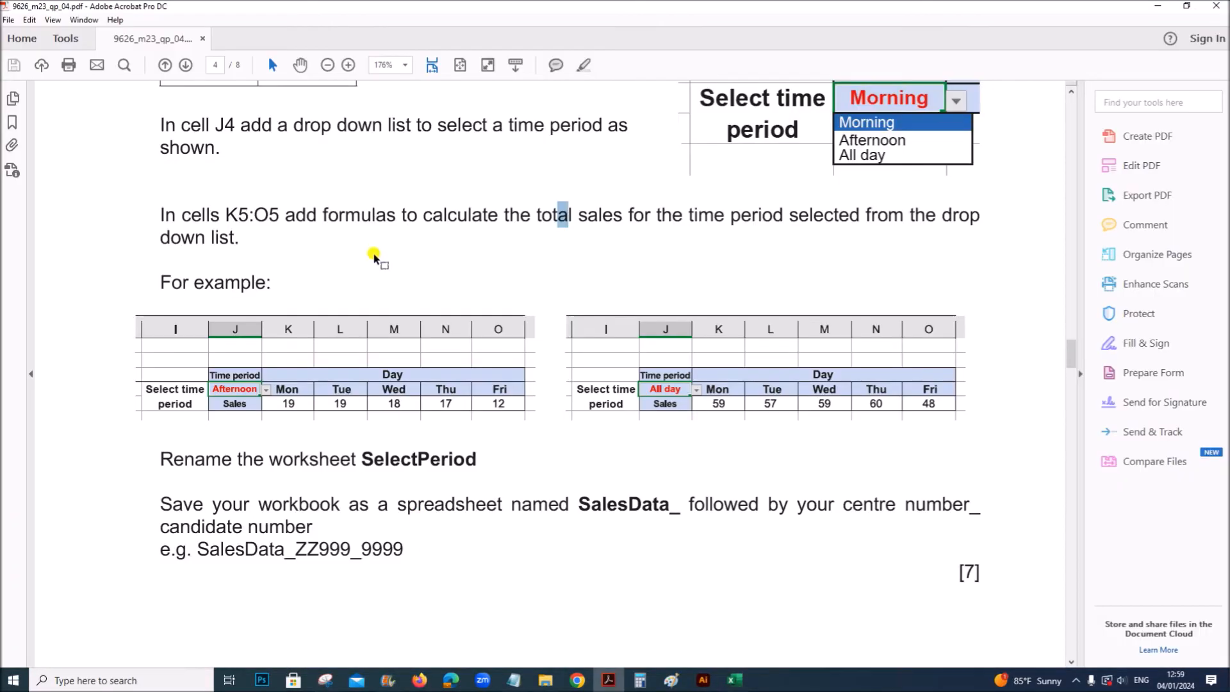
Copy the required worksheet name SelectPeriod from the exam paper in Acrobat
left_click(289, 458)
left_click_drag(363, 458, 466, 458)
left_click(573, 442)
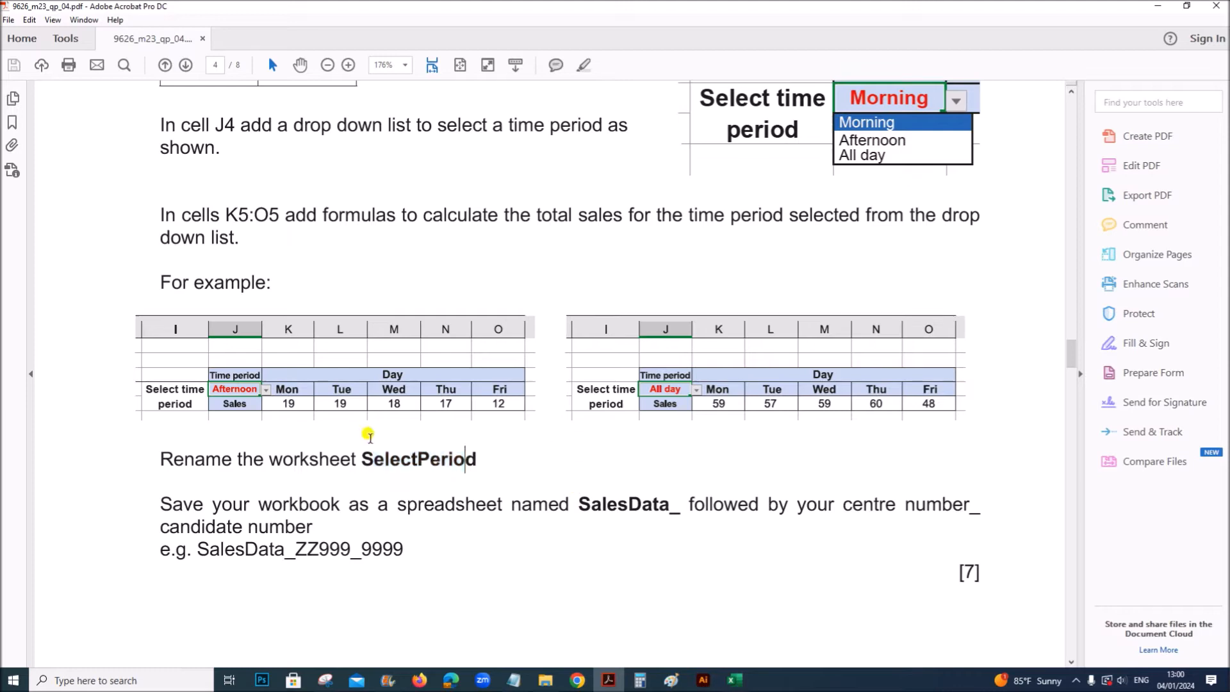
left_click_drag(361, 459, 482, 461)
key("ctrl+c")
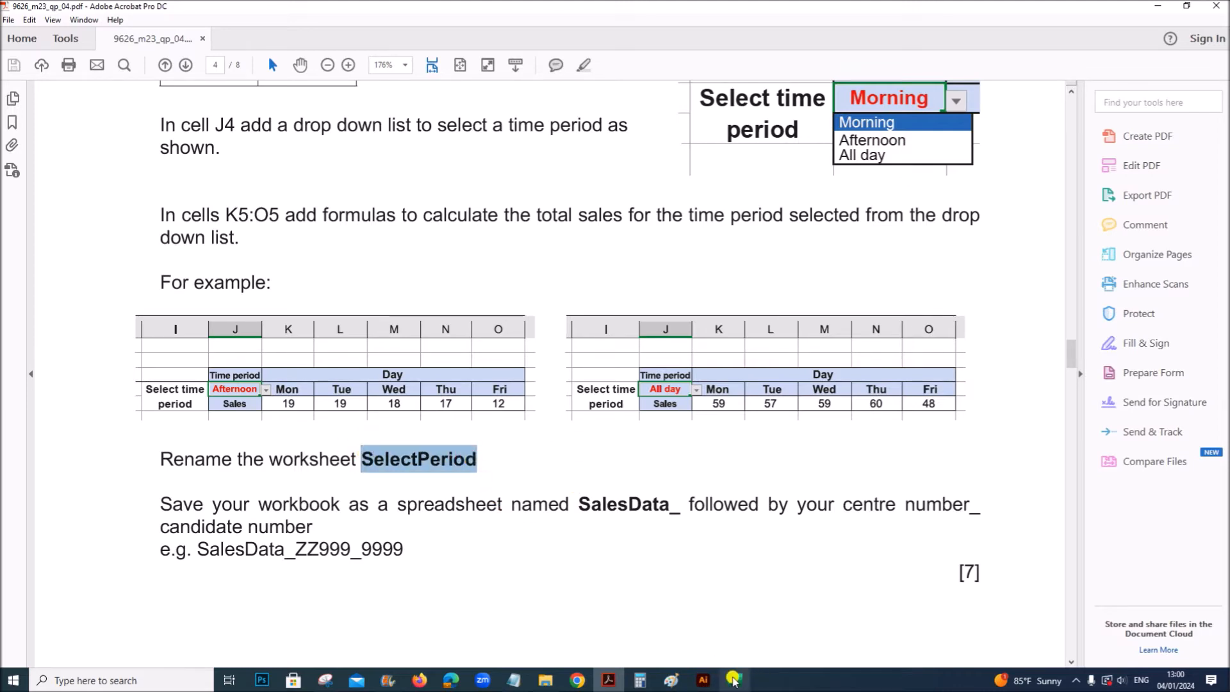
Switch to the Sales workbook in Excel and rename Sheet1 as SelectPeriod
left_click(744, 678)
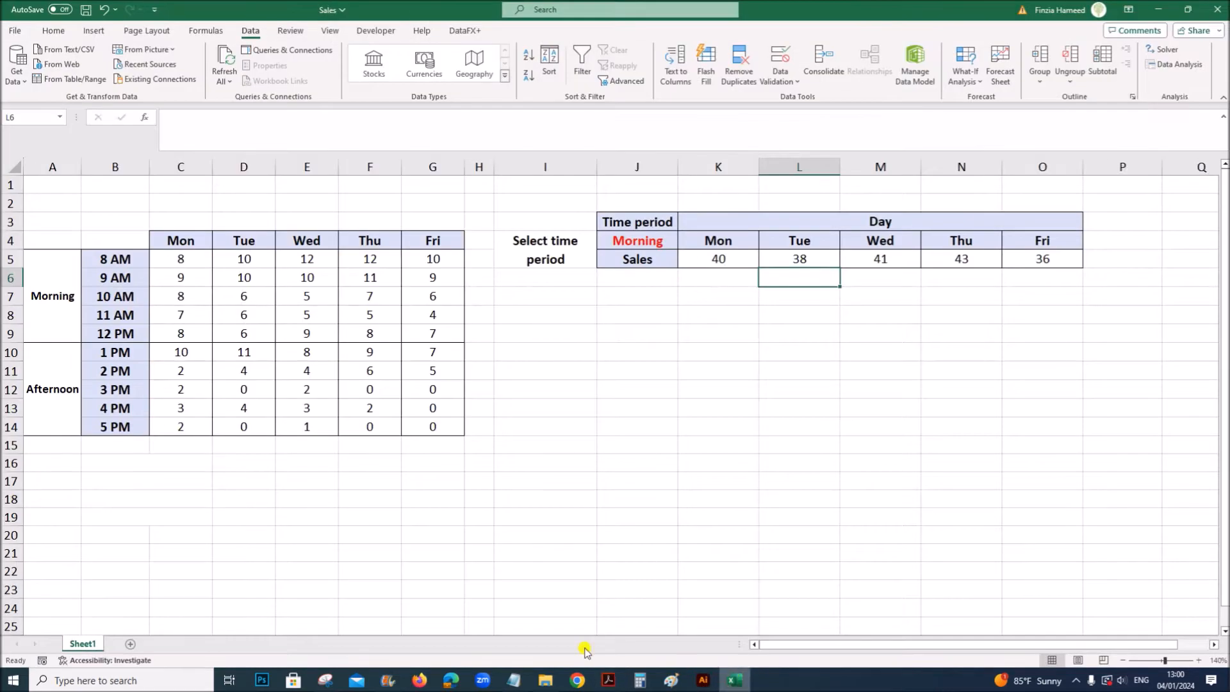
double_click(88, 644)
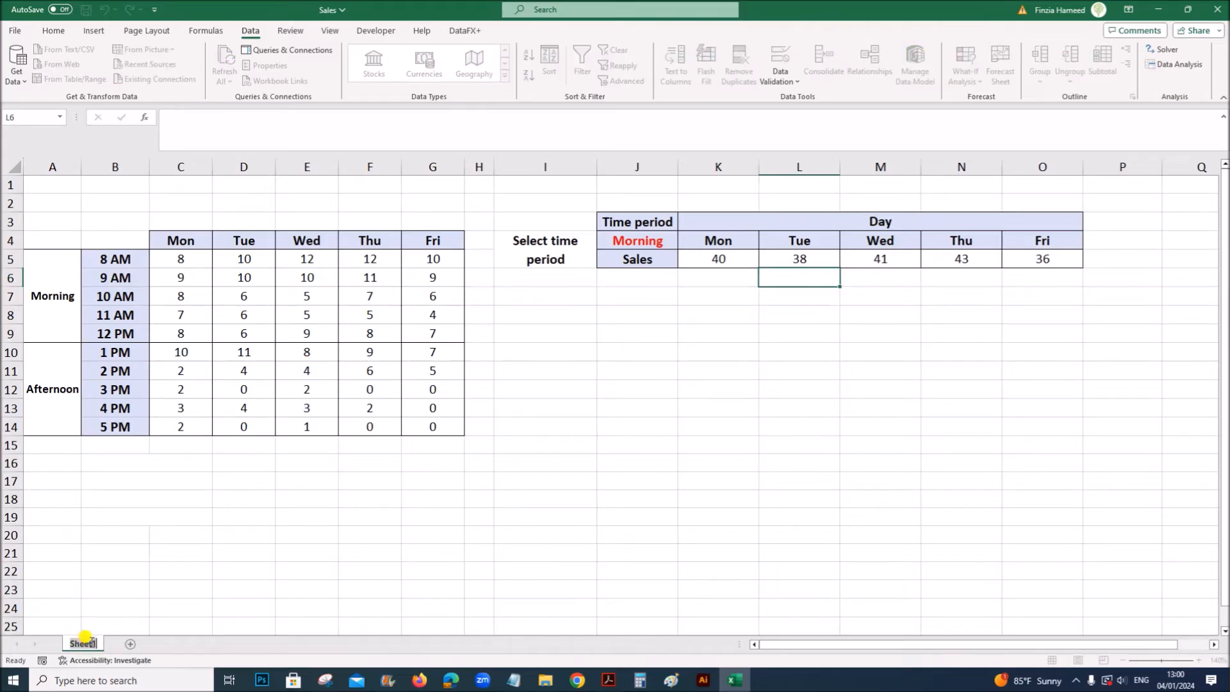
key("ctrl+v")
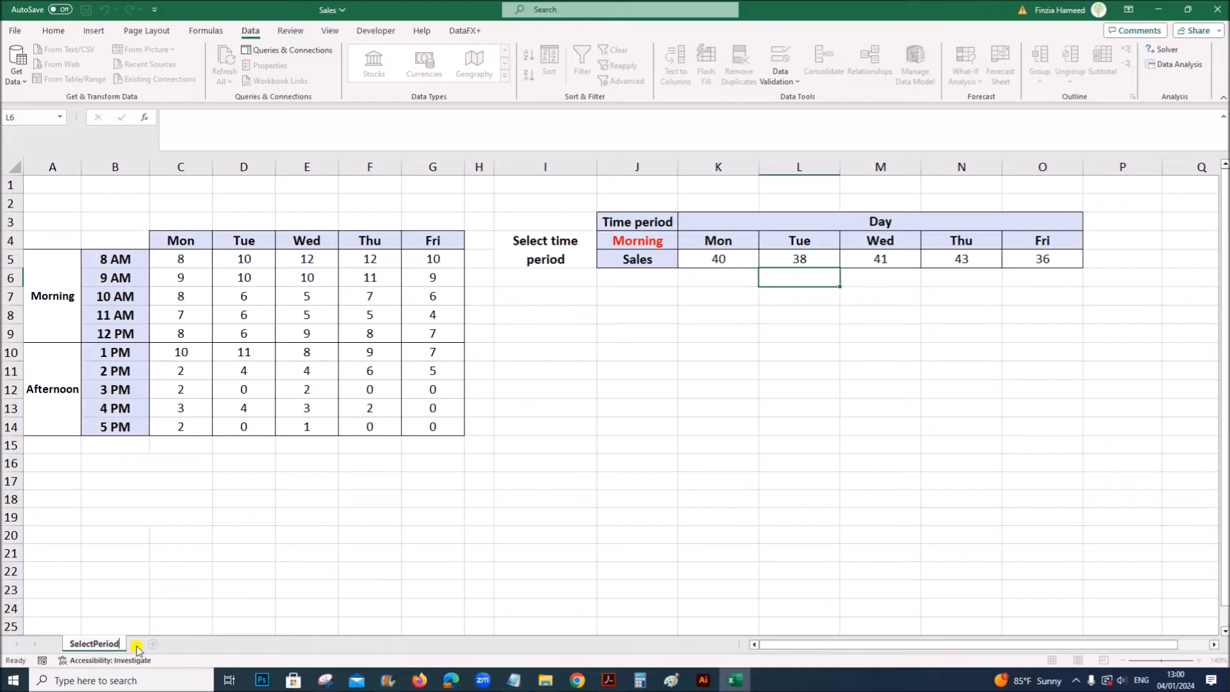
Switch from the exam paper to Excel and rename the copied worksheet as SelectDay
left_click(468, 589)
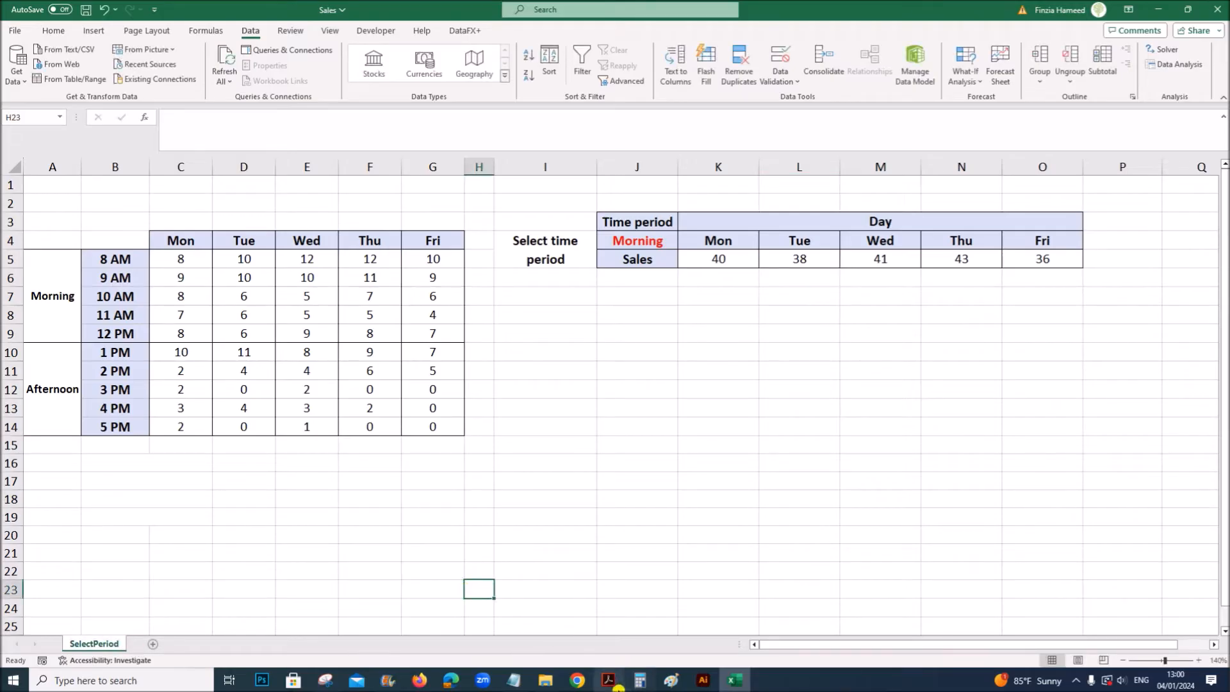
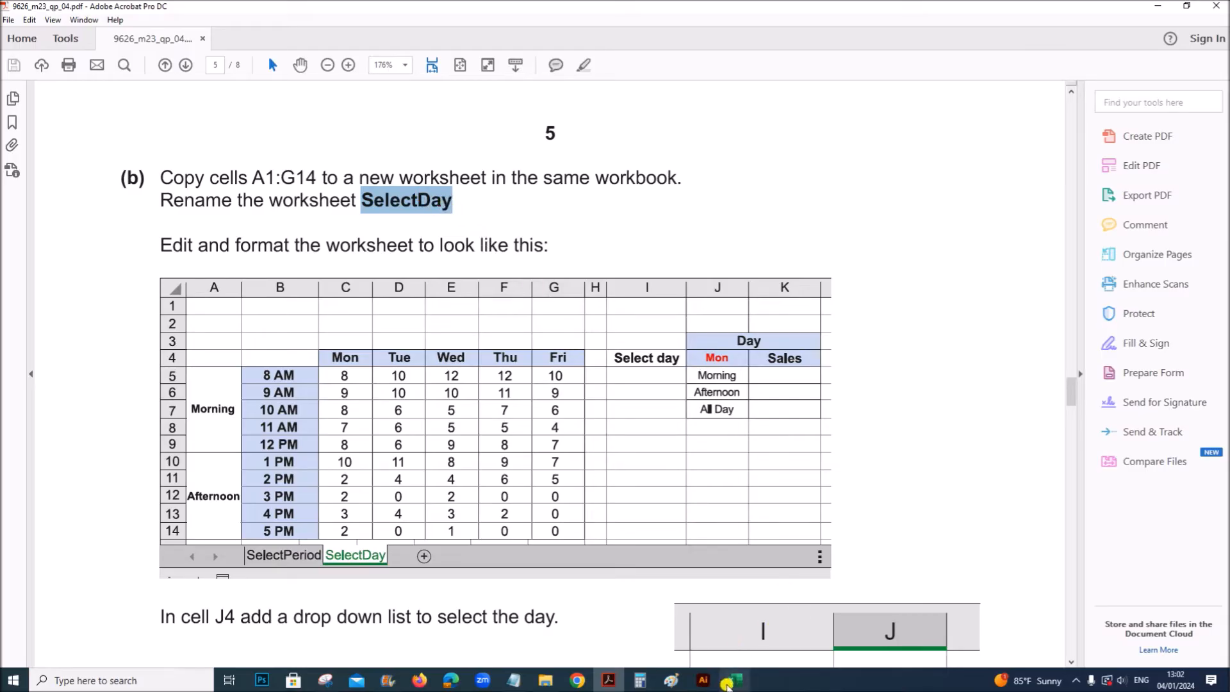
left_click(734, 680)
double_click(168, 645)
type("SelectDay")
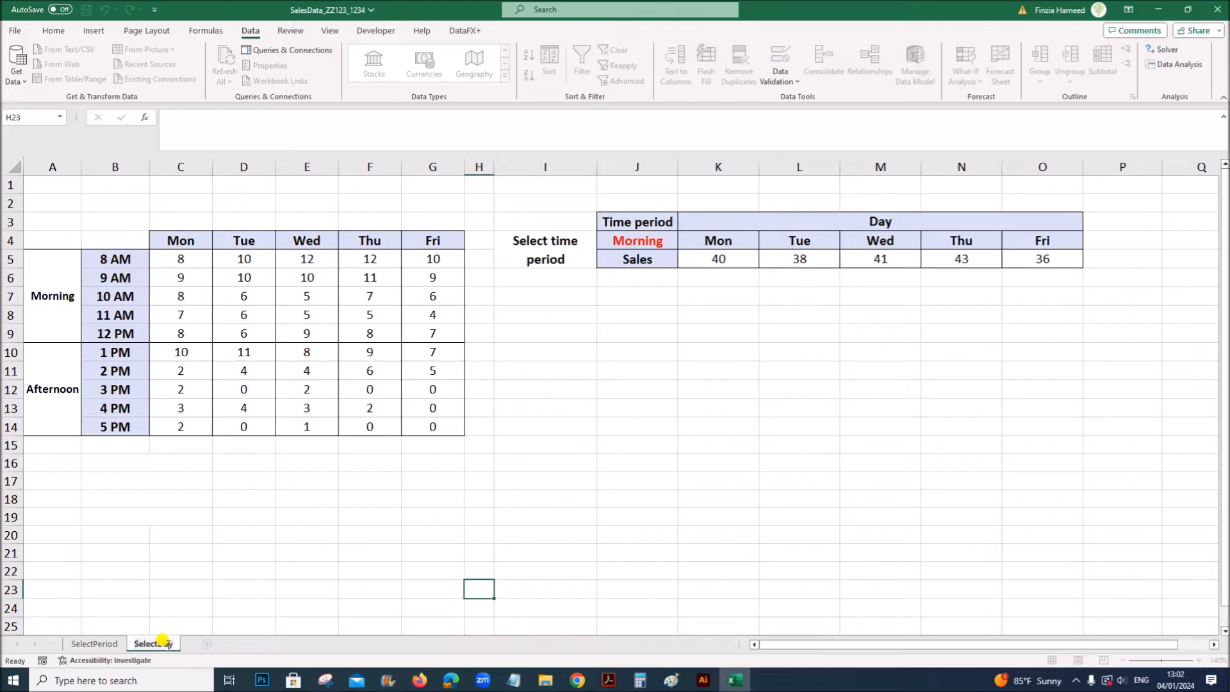
left_click(237, 563)
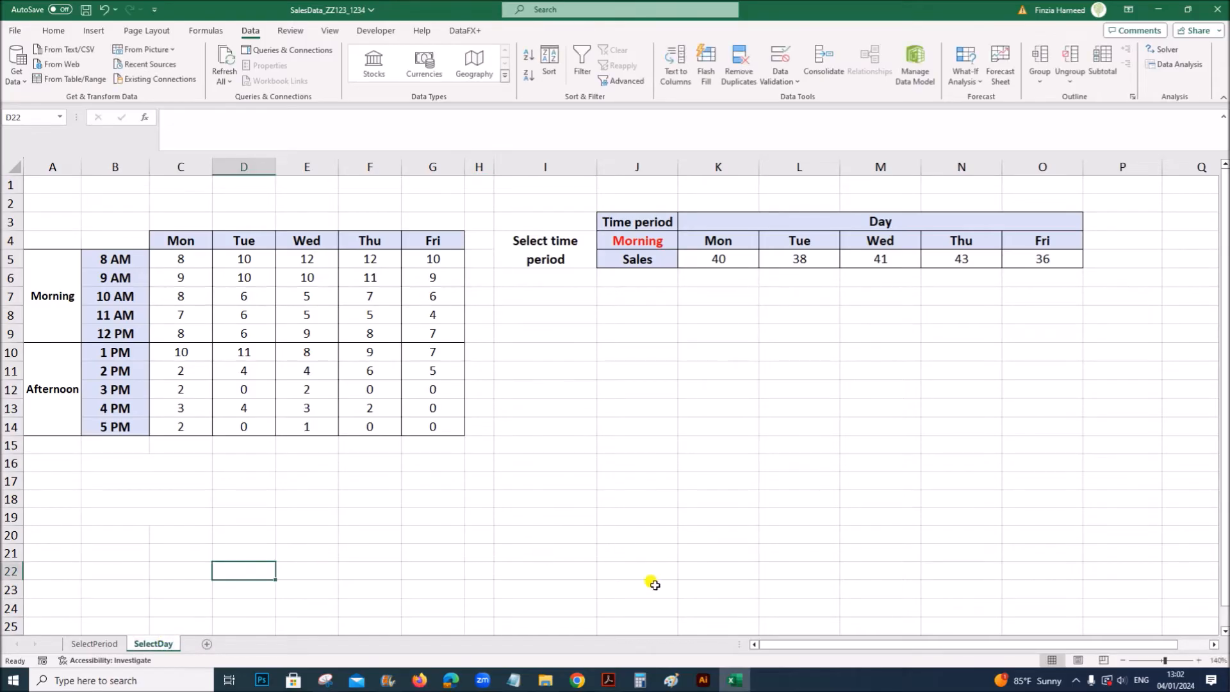
Check the required SelectDay layout in the exam paper in Acrobat, and narrow column H slightly in Excel
left_click(609, 679)
scroll(404, 442, "down", 1)
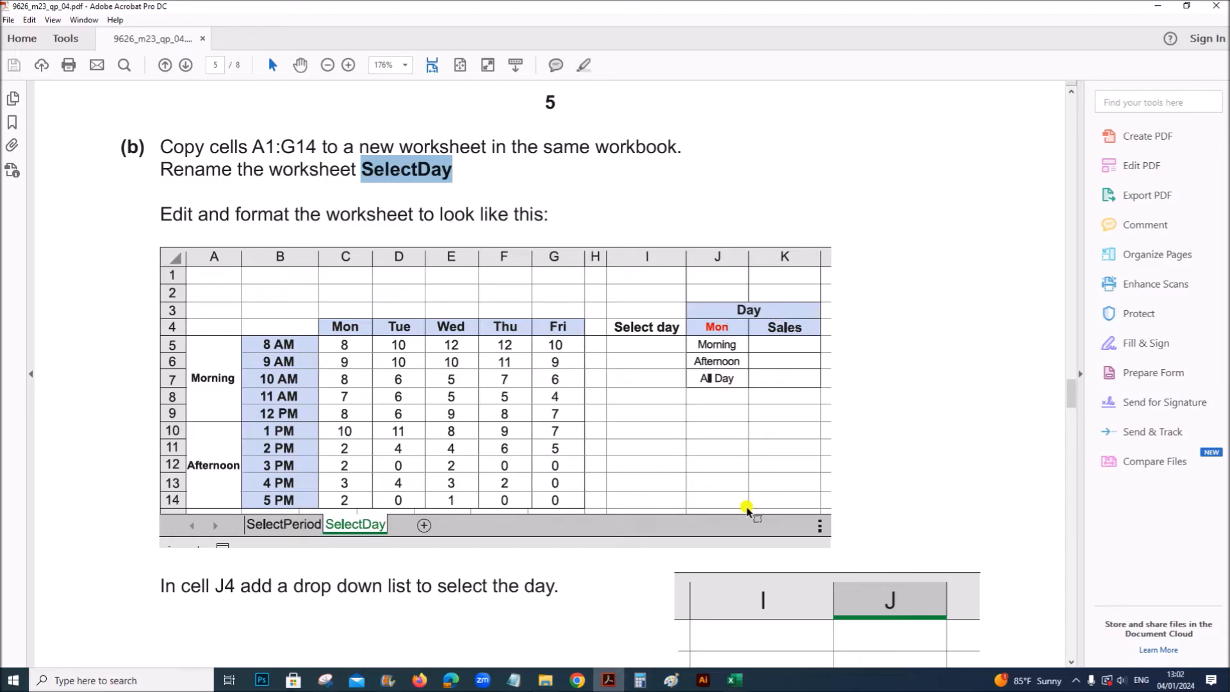
left_click(734, 681)
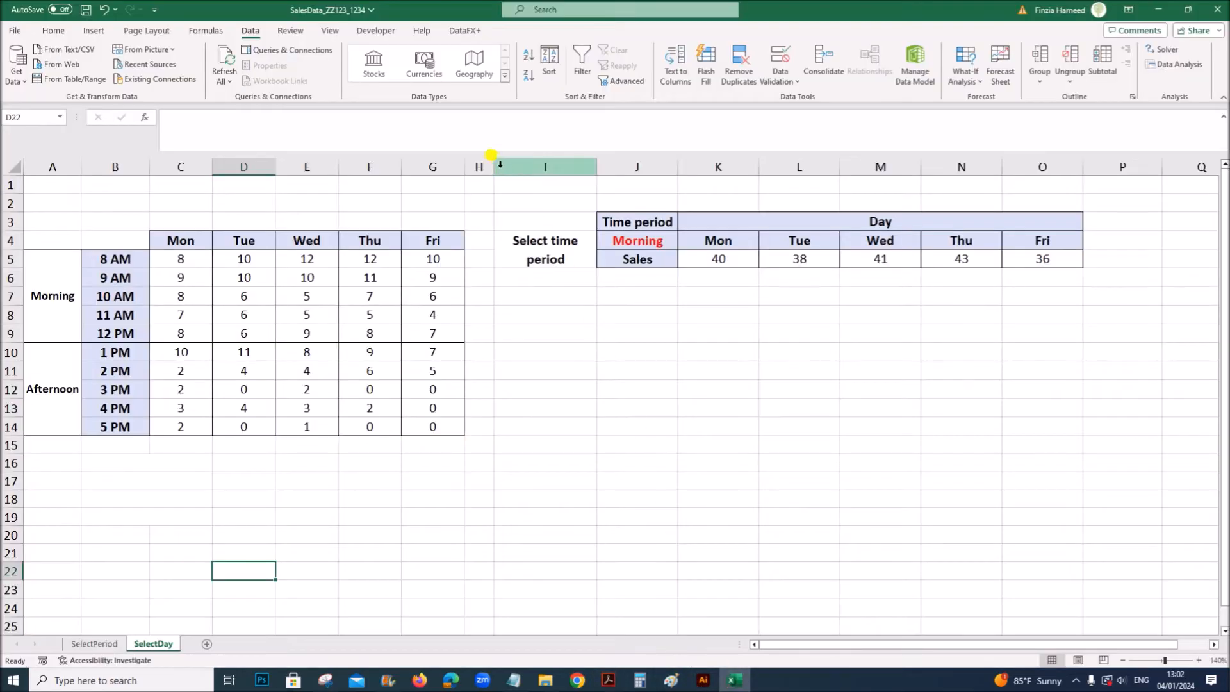
left_click_drag(492, 164, 490, 164)
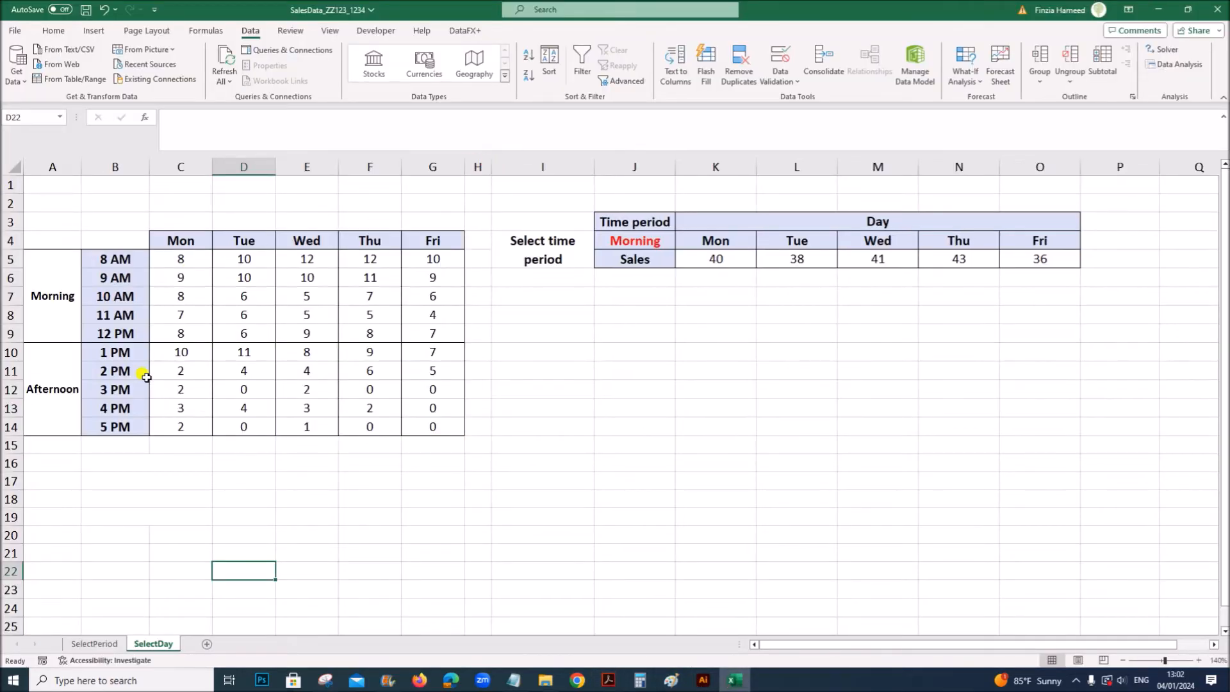
left_click(382, 497)
Compare with the exam paper in Acrobat and delete columns I to O from the SelectDay worksheet in Excel
left_click(609, 681)
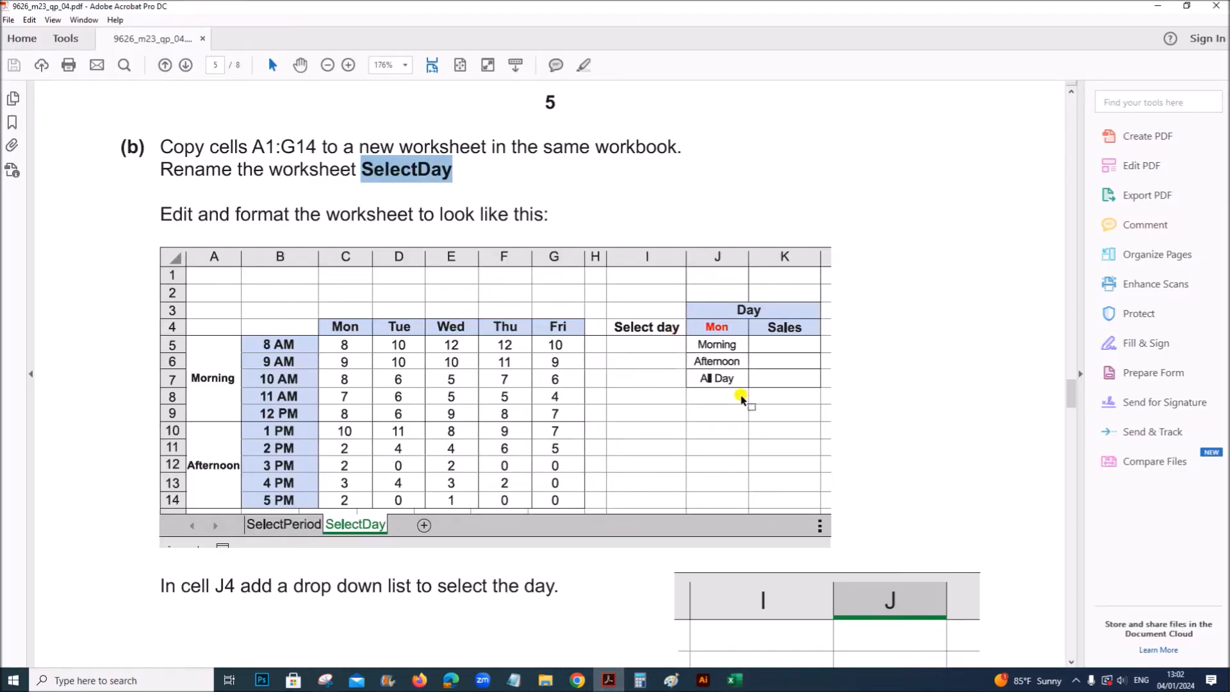
left_click(735, 680)
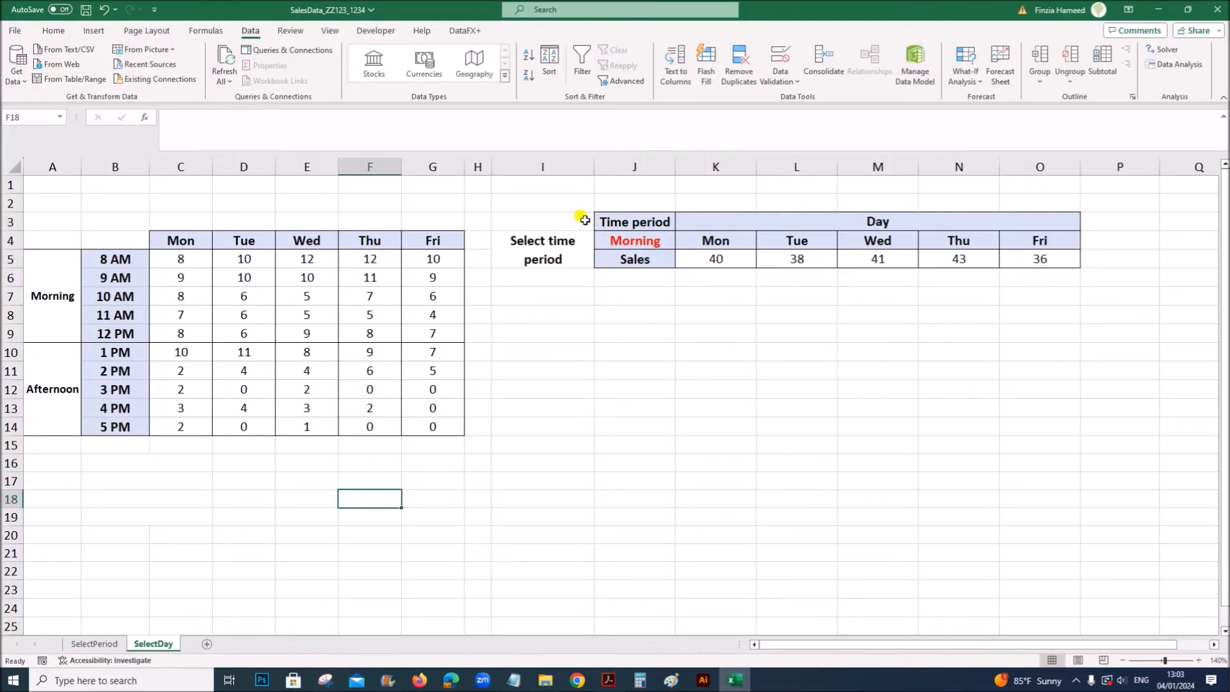
left_click_drag(544, 168, 1025, 184)
right_click(856, 175)
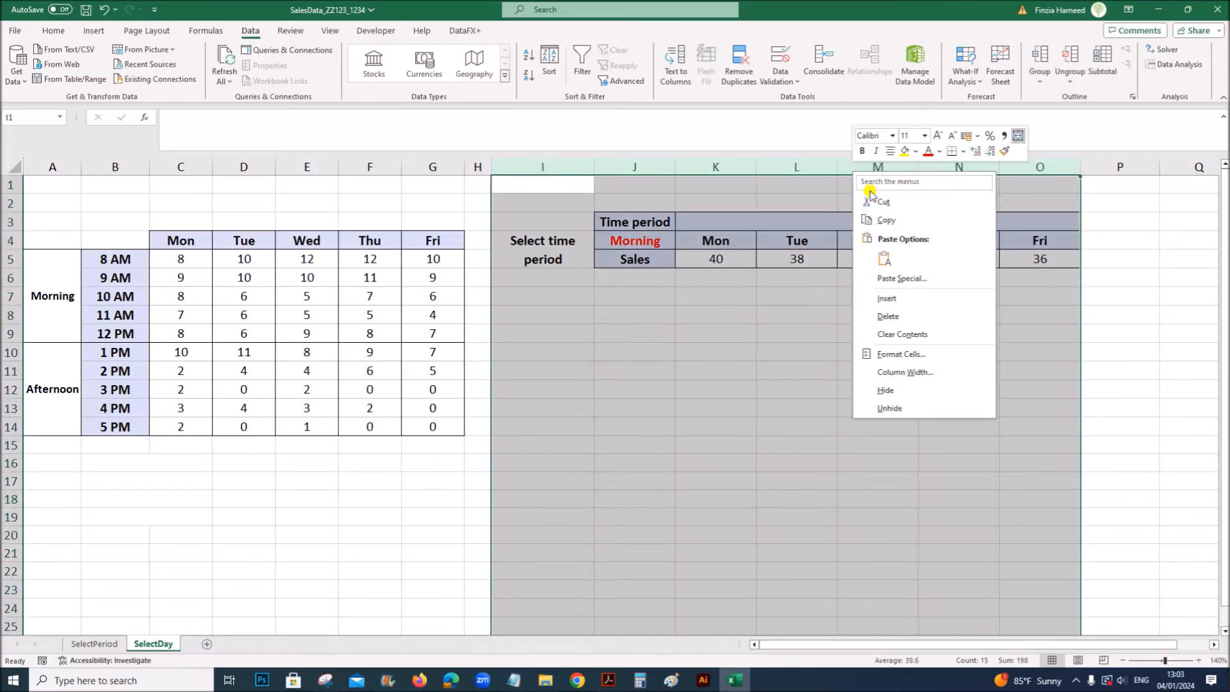
left_click(890, 315)
left_click(770, 396)
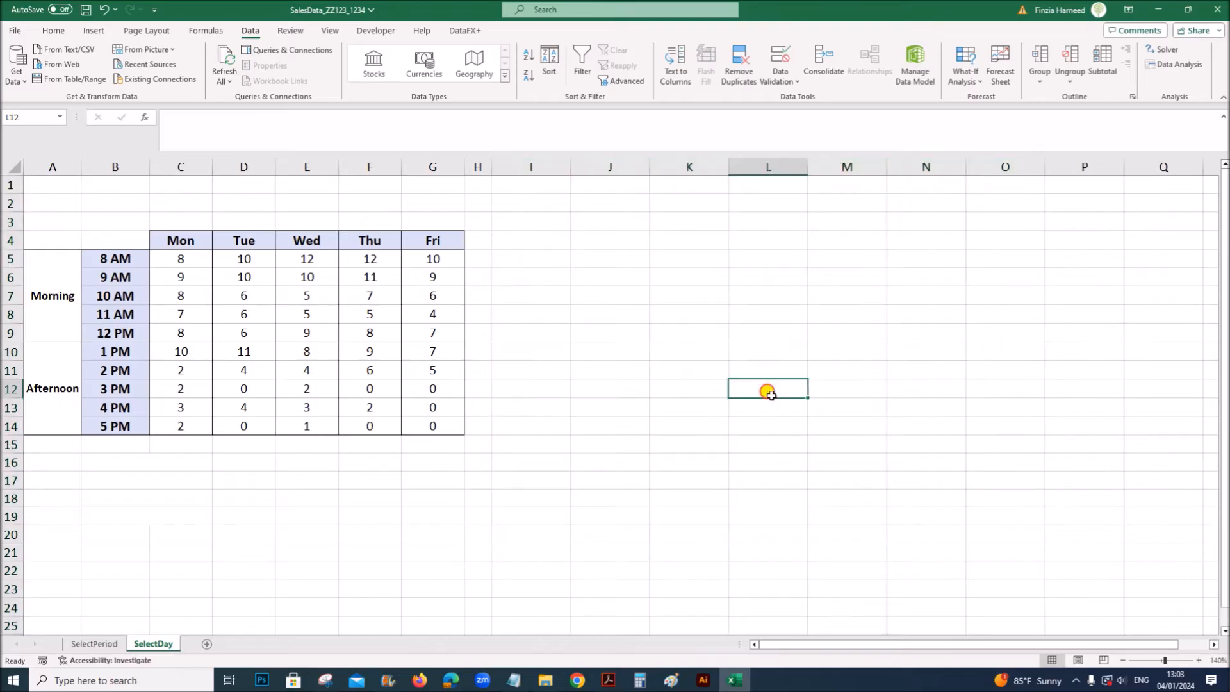
Check the labels in the exam paper in Acrobat and enter Select day in cell I4 of the SelectDay worksheet in Excel
left_click(619, 678)
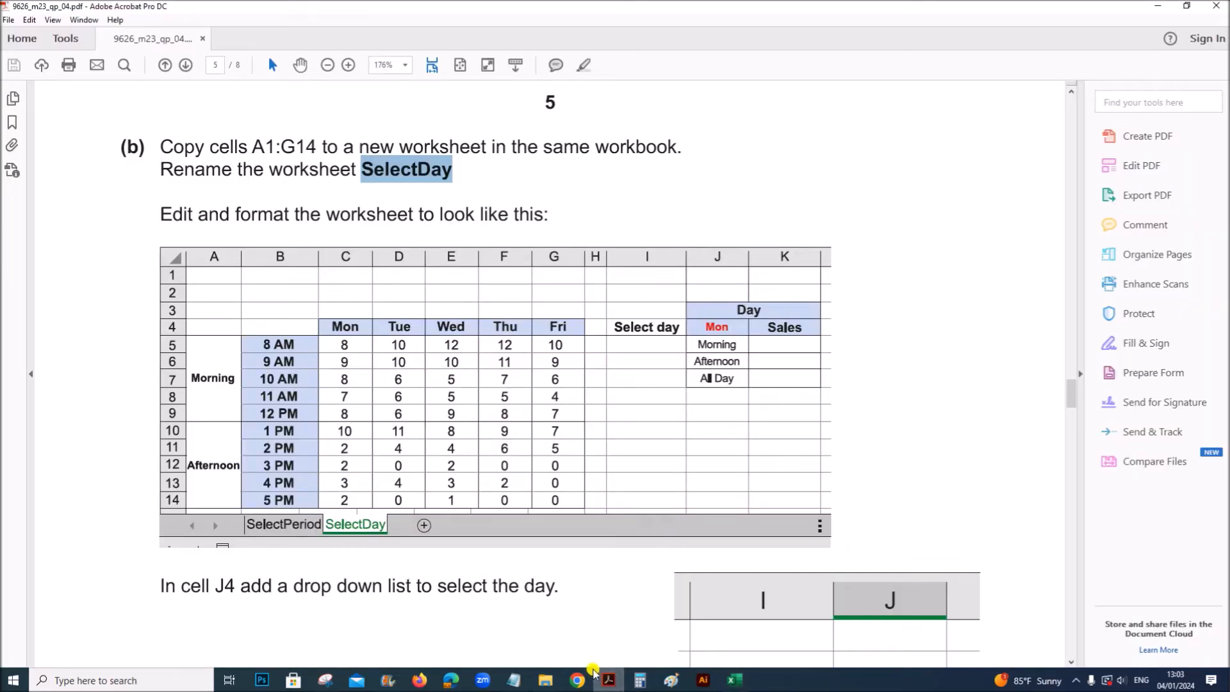
left_click(616, 328)
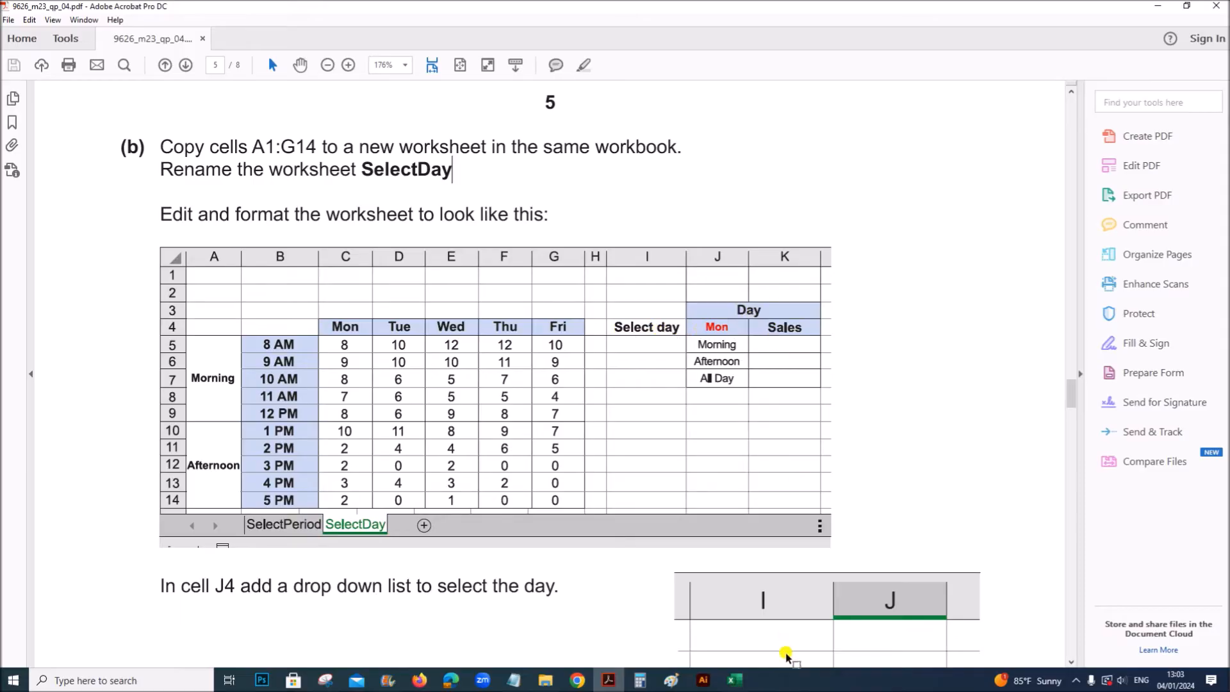
left_click(734, 680)
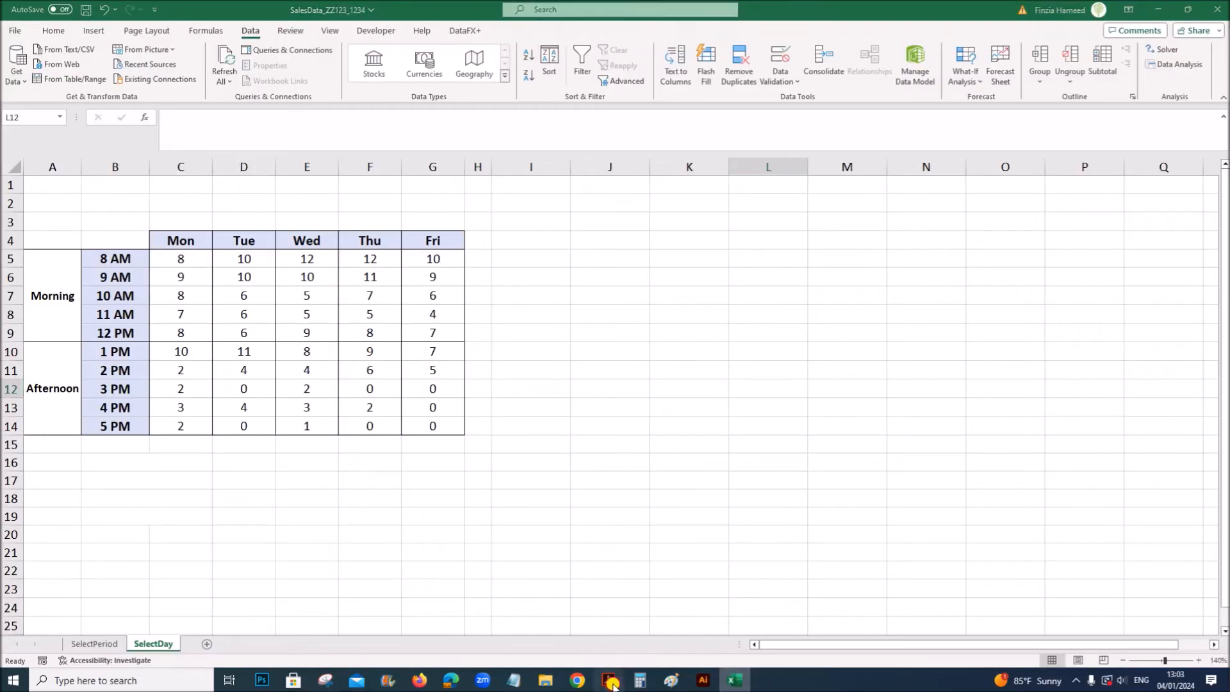
left_click(608, 680)
left_click(735, 680)
left_click(528, 240)
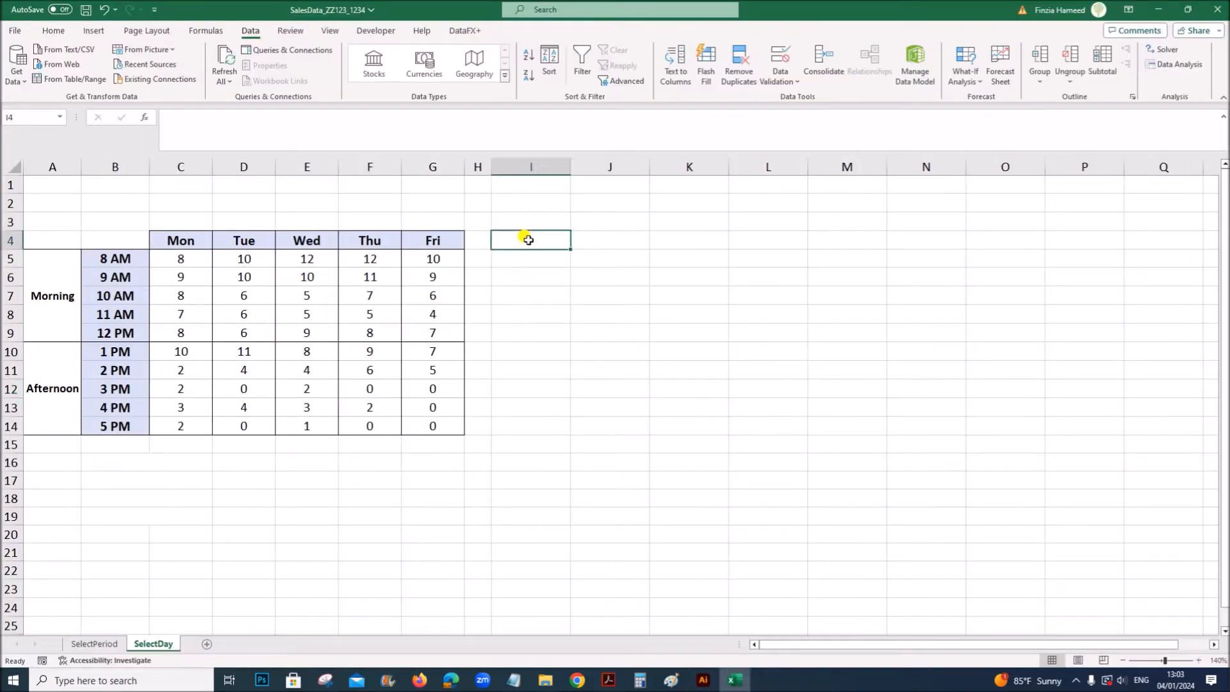
type("S")
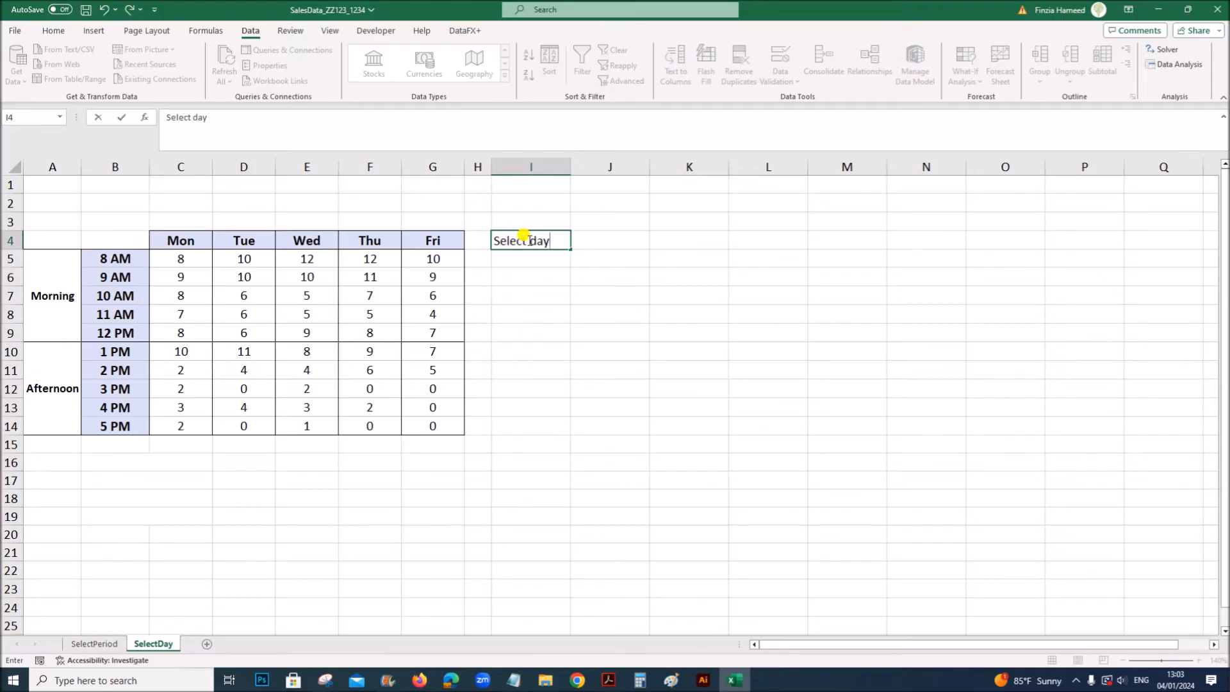
type("elect day")
left_click(580, 308)
Look up the J4 entry in the exam paper in Acrobat and enter Mon in cell J4 in Excel
left_click(598, 242)
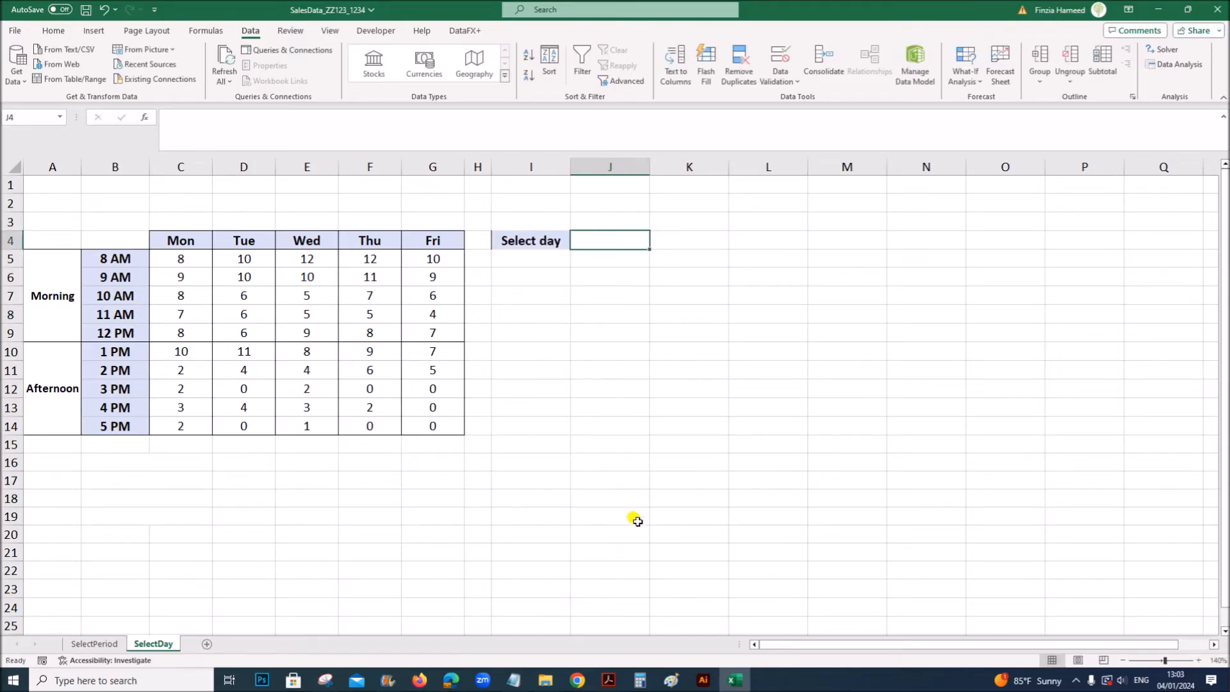
left_click(611, 680)
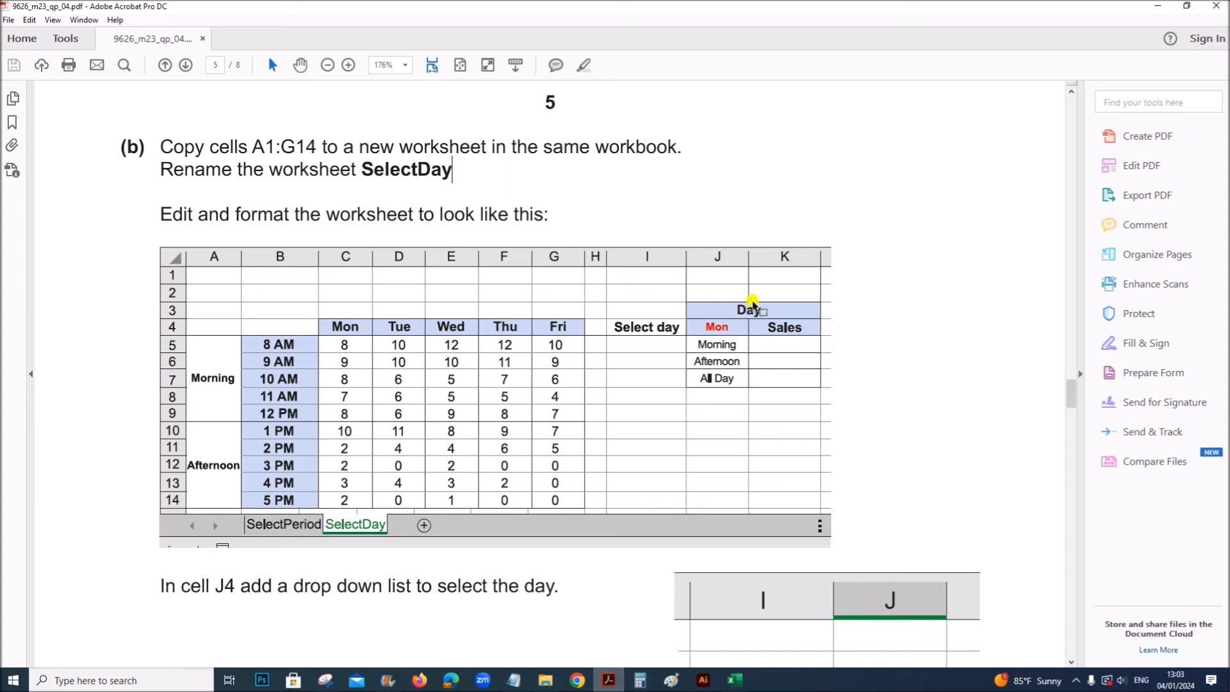
left_click(735, 681)
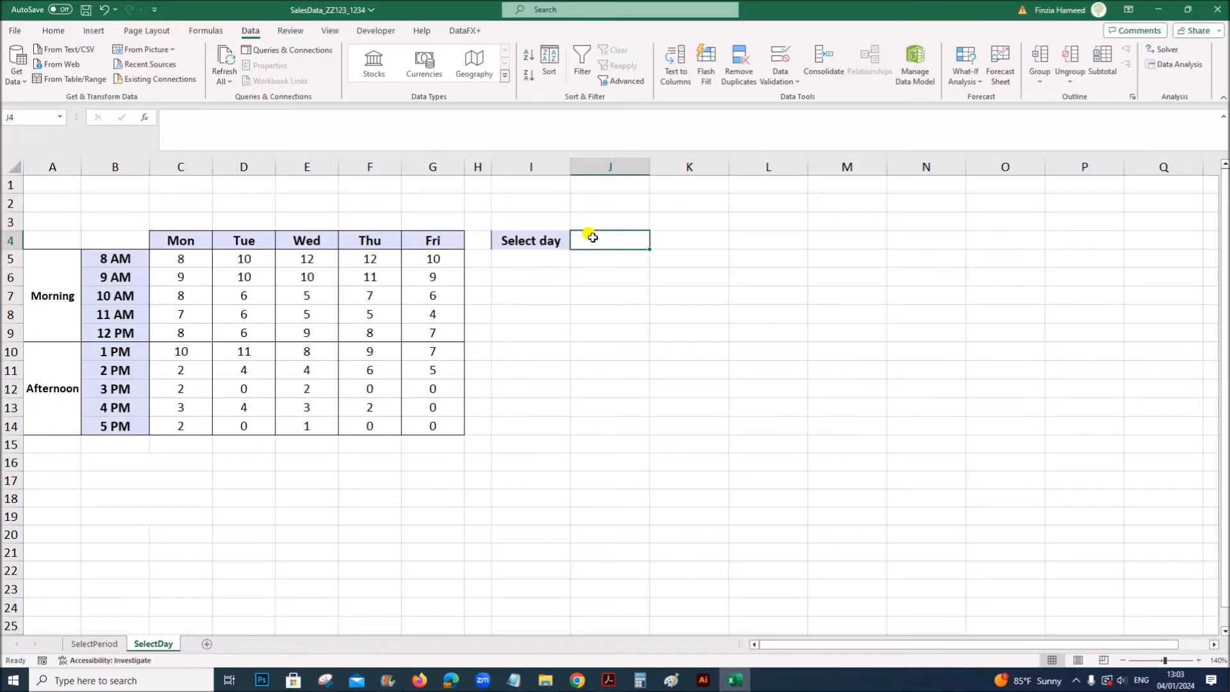
type("Mon")
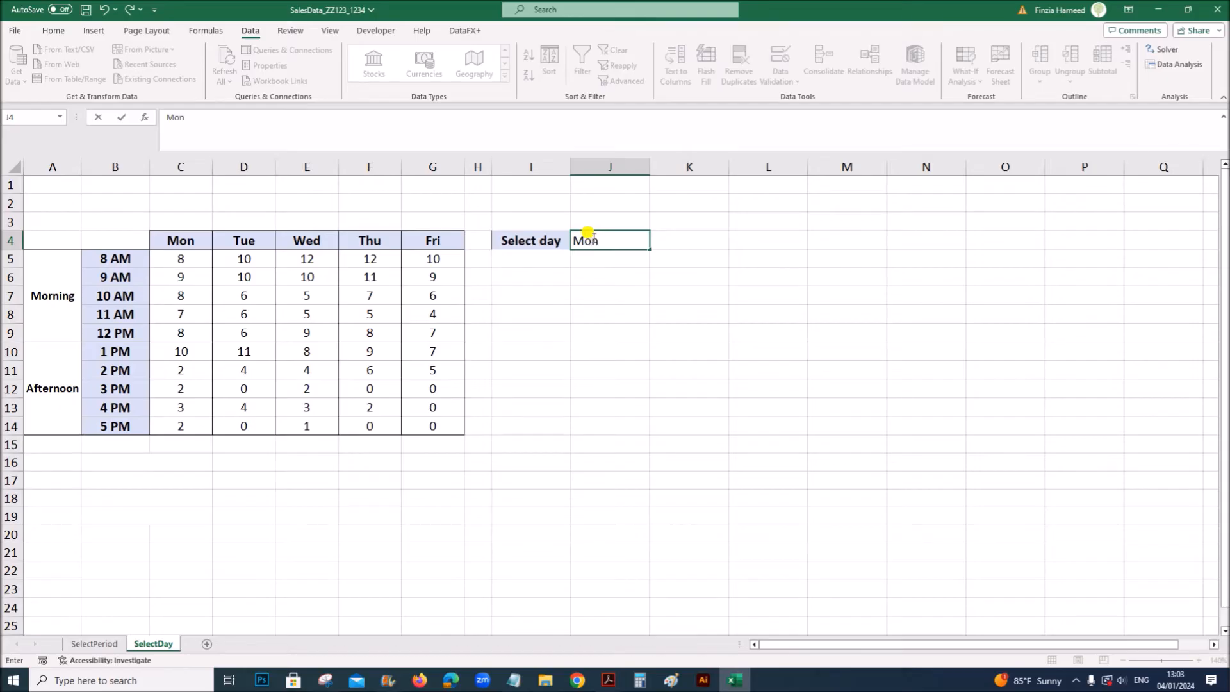
key("Up")
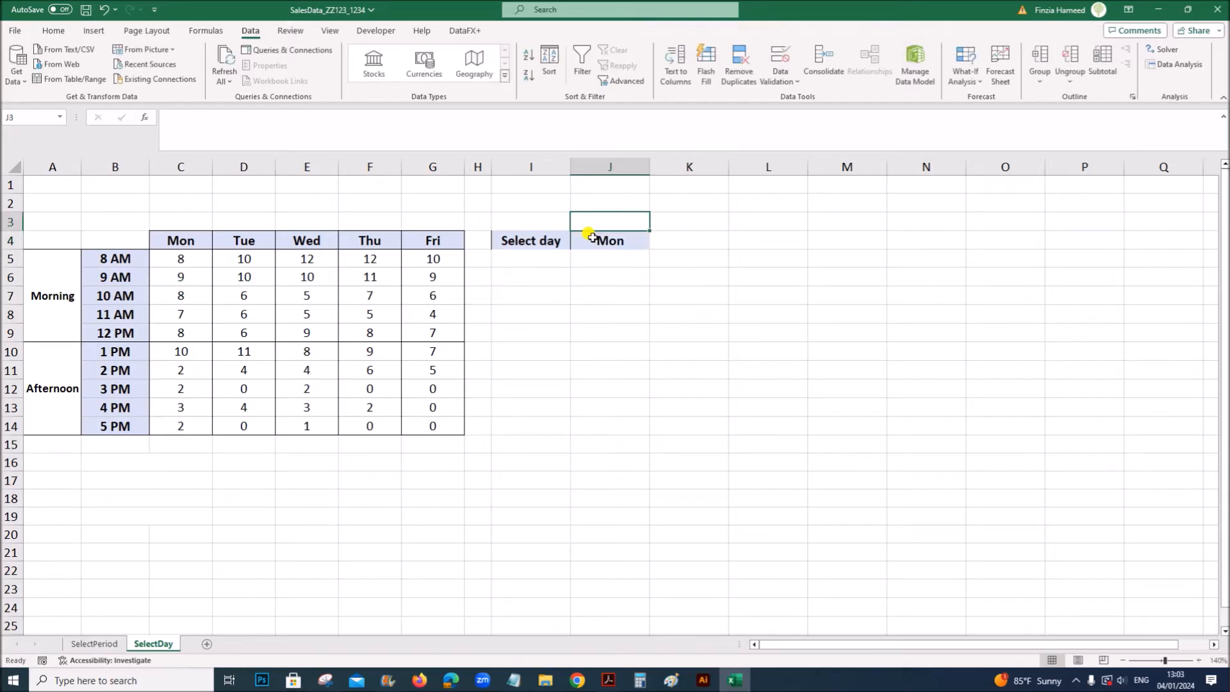
Enter the heading Sales in J3, check its position in the exam paper in Acrobat, and move it to K4 in Excel
type("Sales")
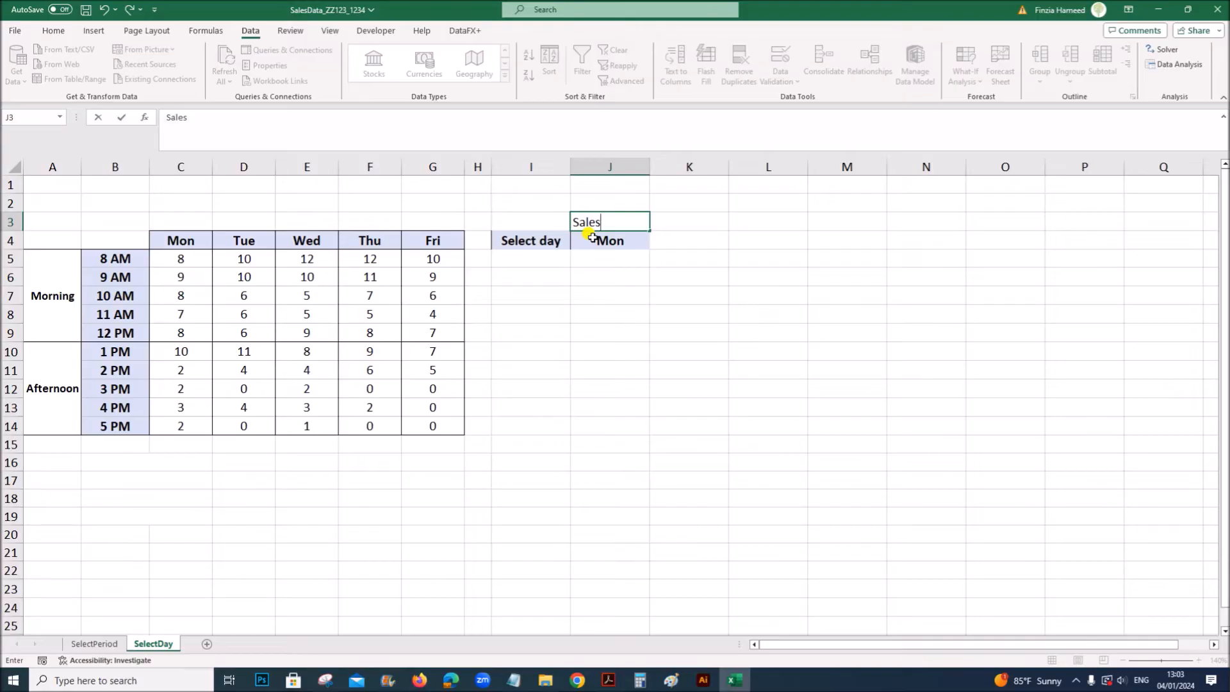
left_click(614, 337)
left_click(609, 680)
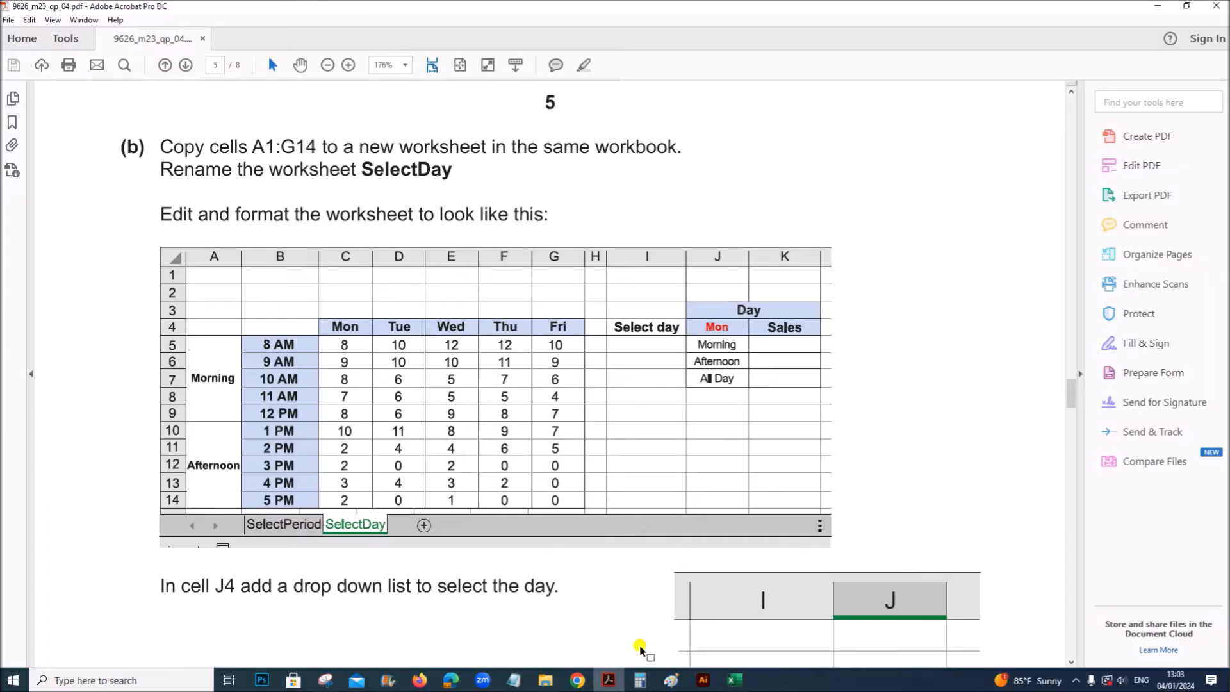
left_click(735, 680)
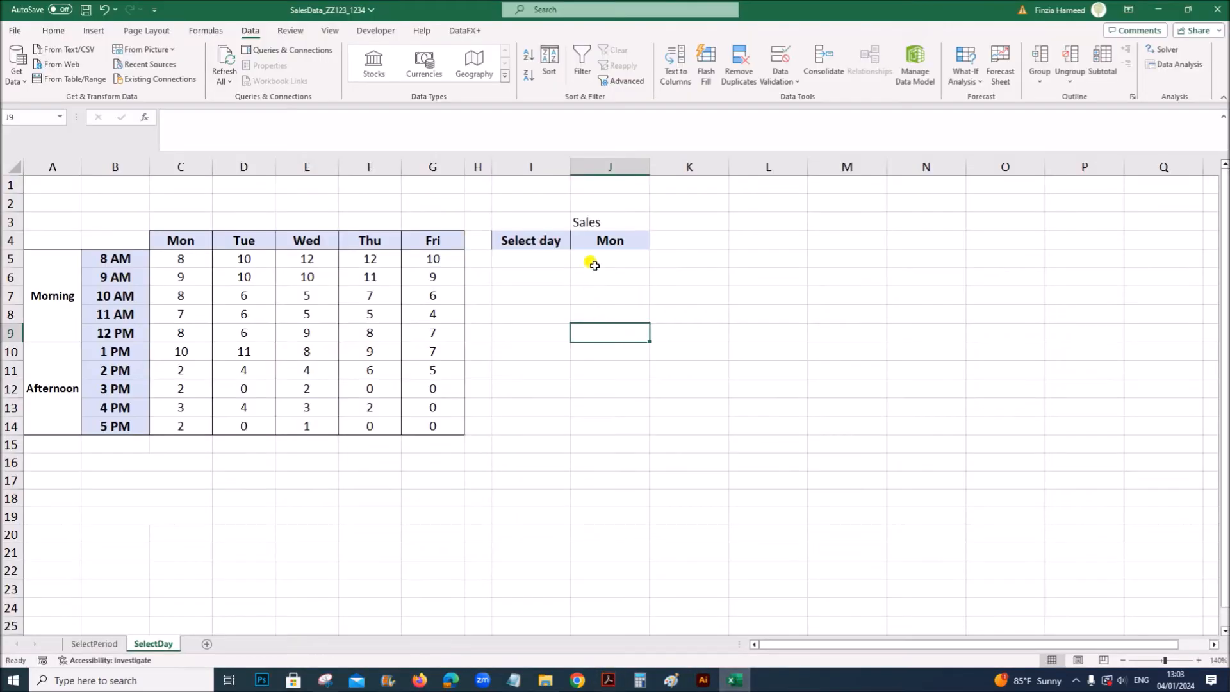
left_click(594, 226)
key("ctrl+c")
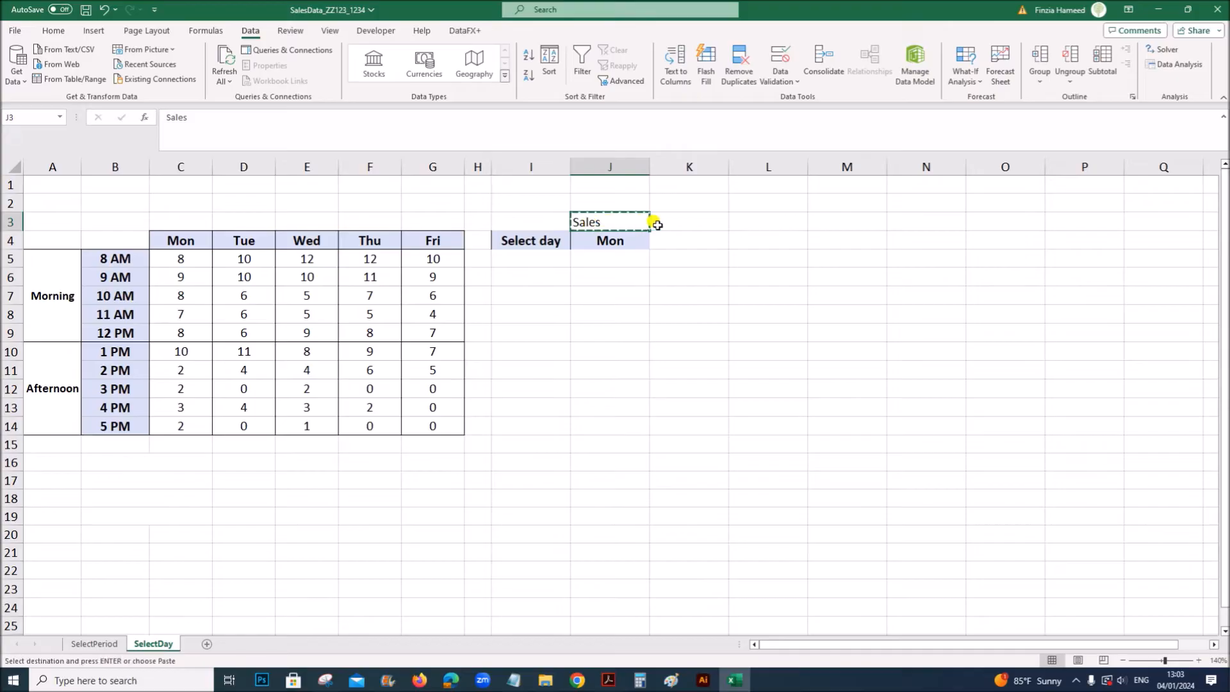
left_click(669, 237)
key("Return")
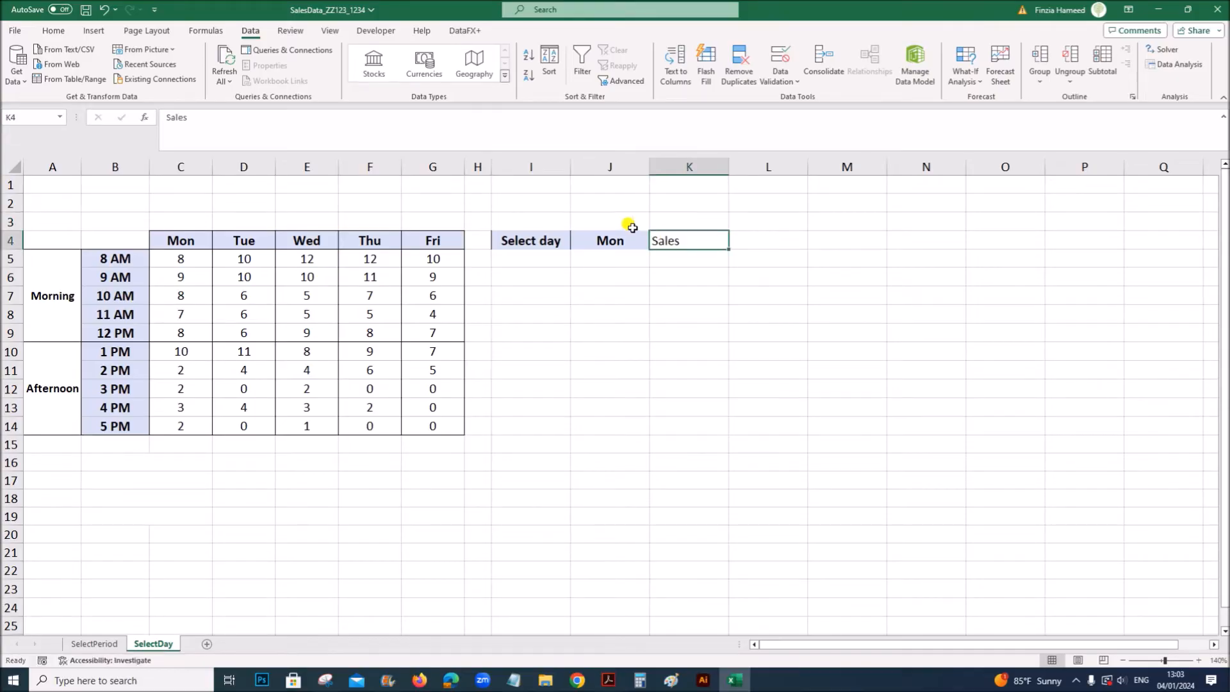
Check the top heading in the exam paper in Acrobat and enter Day in cell J3 in Excel
left_click(629, 224)
left_click(606, 680)
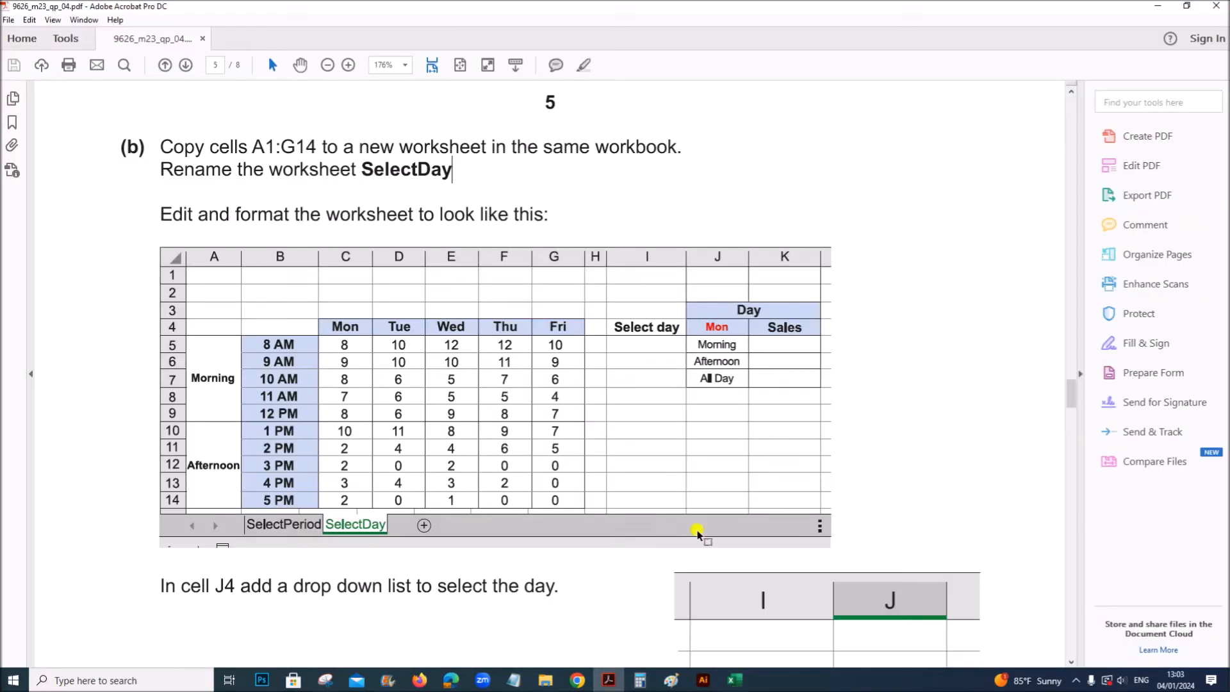
left_click(735, 680)
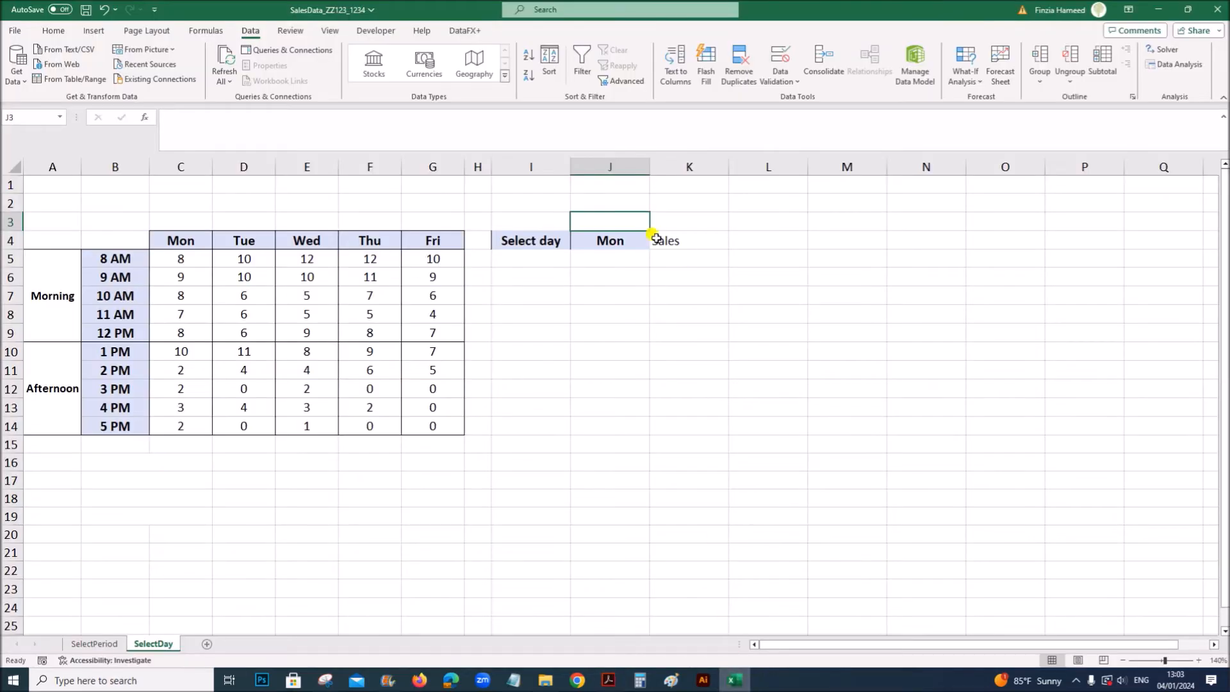
type("Day")
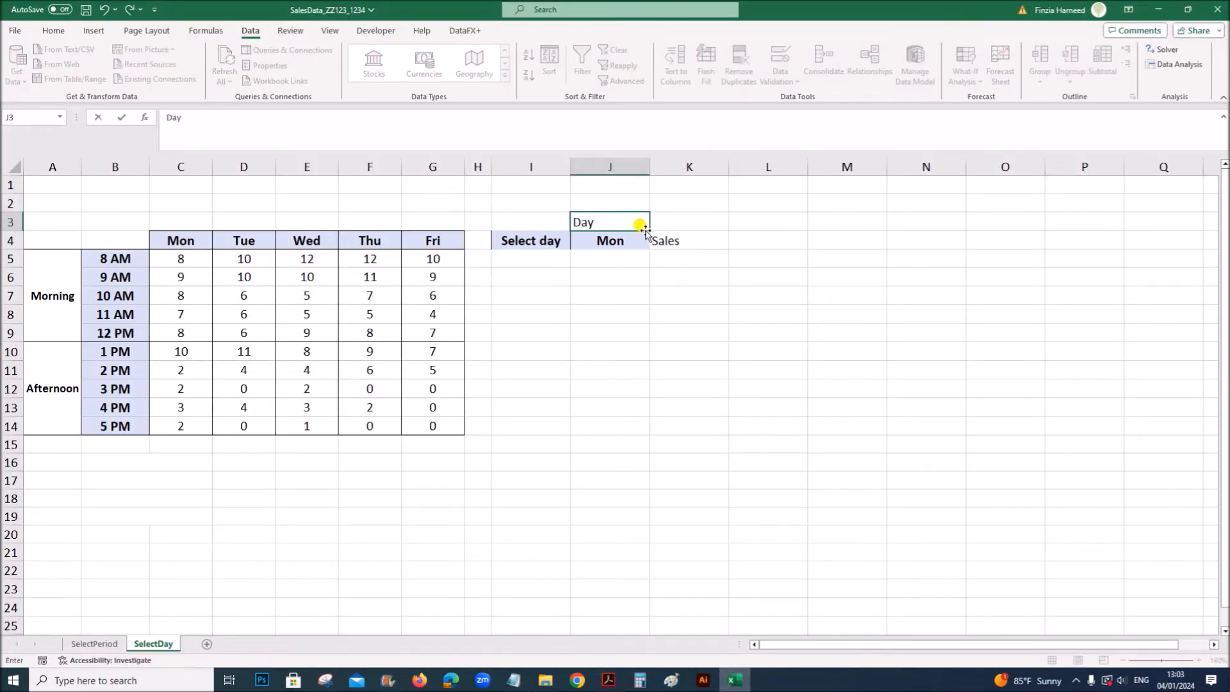
left_click(696, 369)
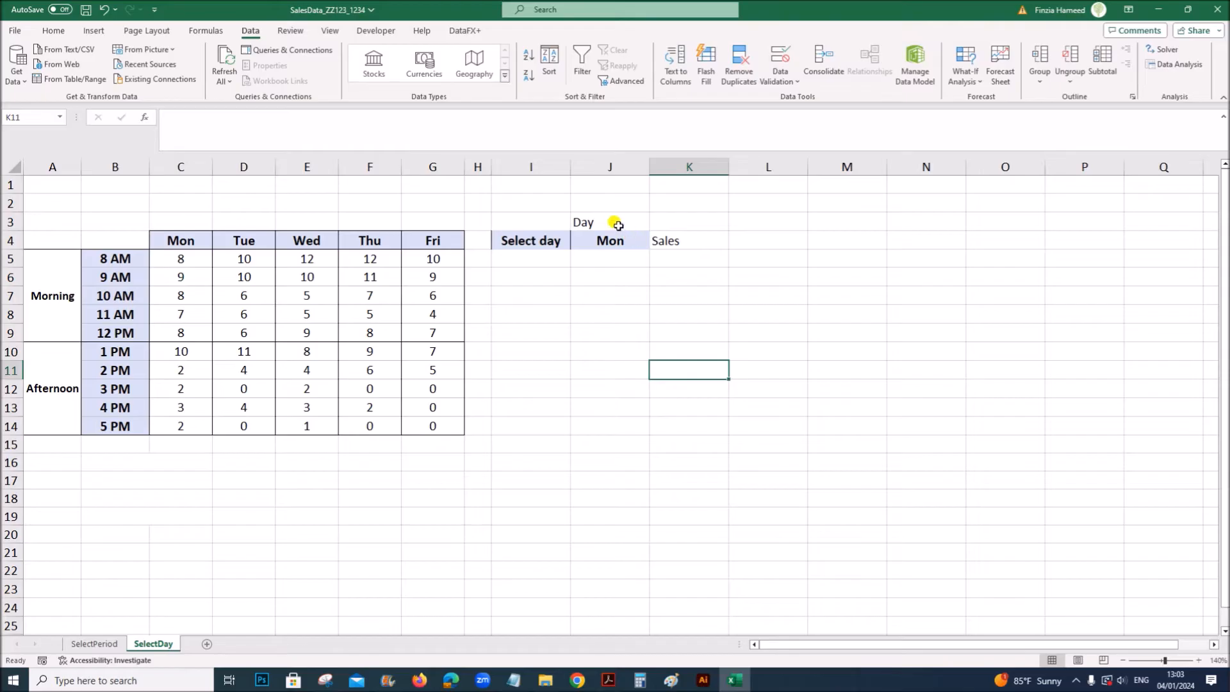
Merge and center the Day heading across J3:K3
left_click_drag(615, 223, 662, 223)
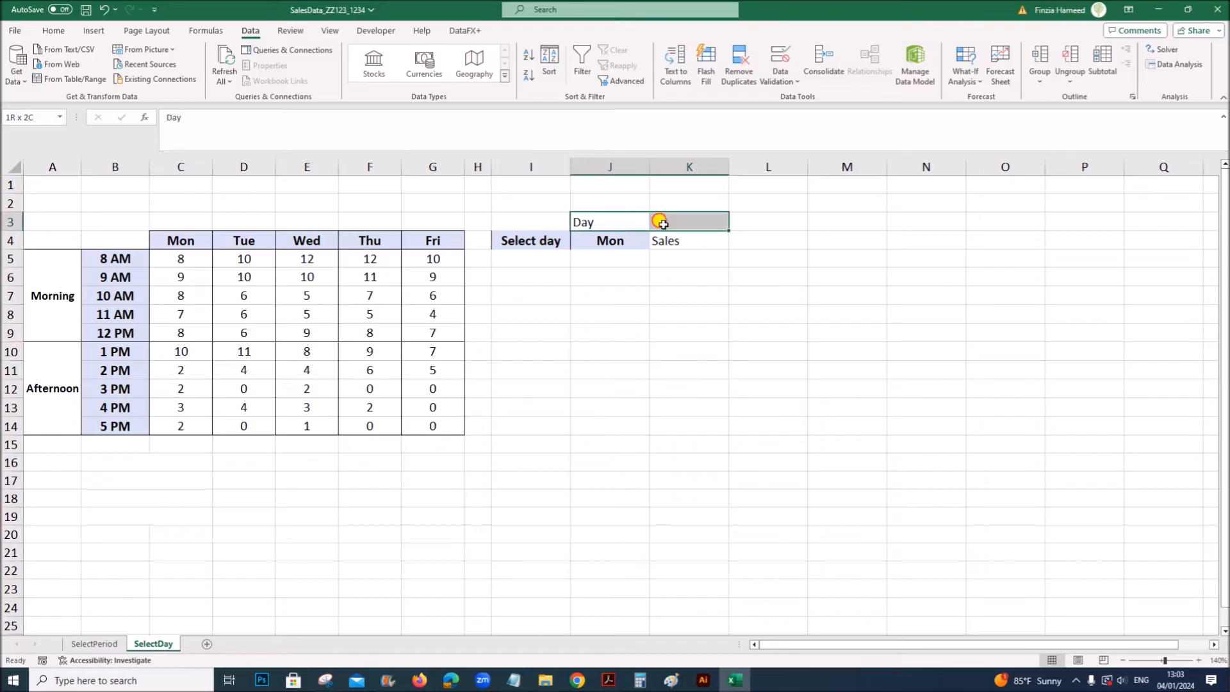
left_click(53, 31)
left_click(408, 75)
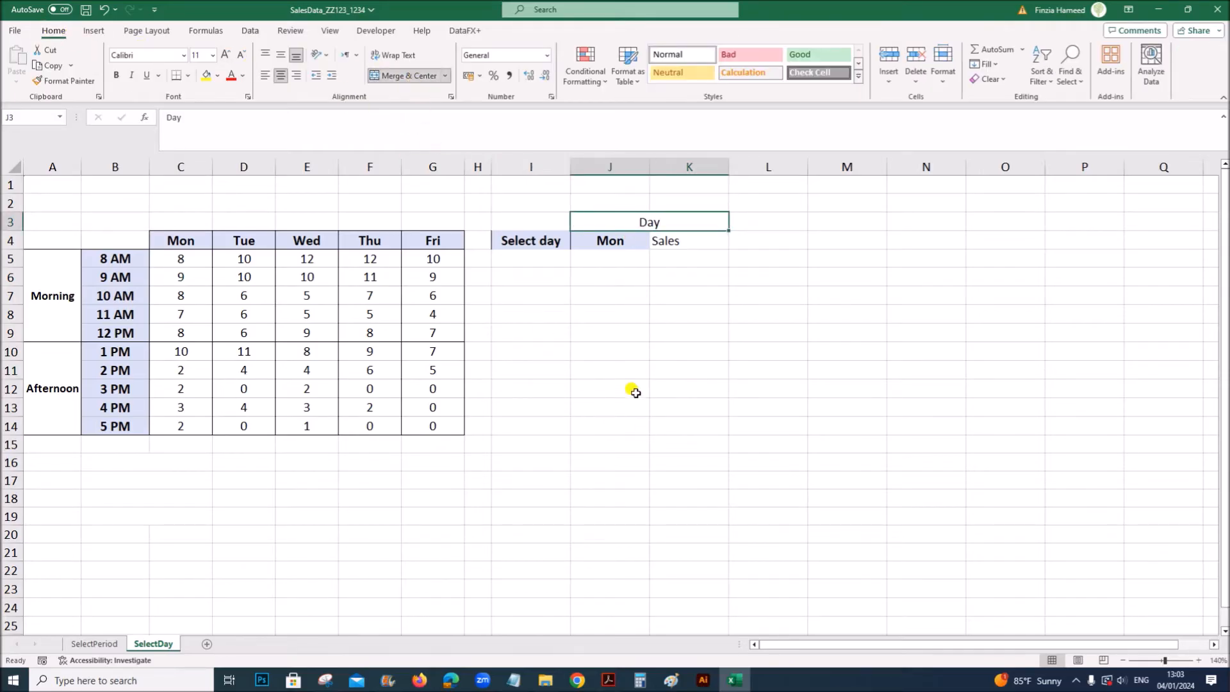
Set the font colour of Mon in J4 to red and switch to the exam paper in Acrobat to check the layout
left_click(615, 243)
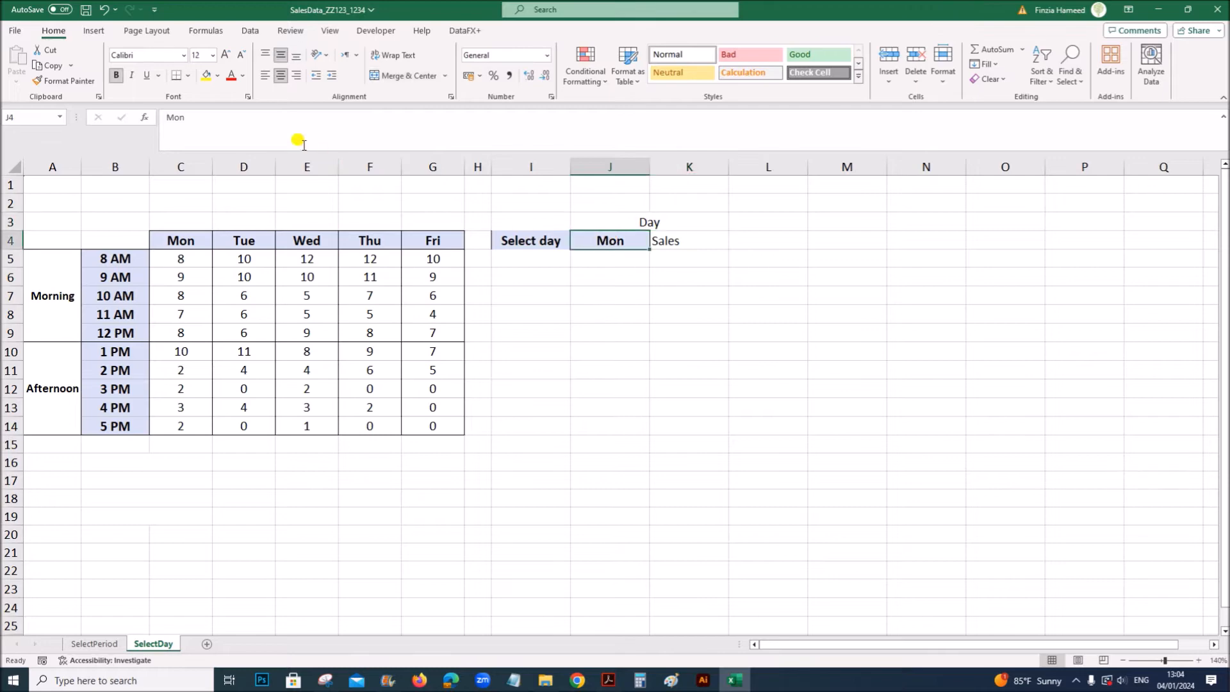
left_click(231, 76)
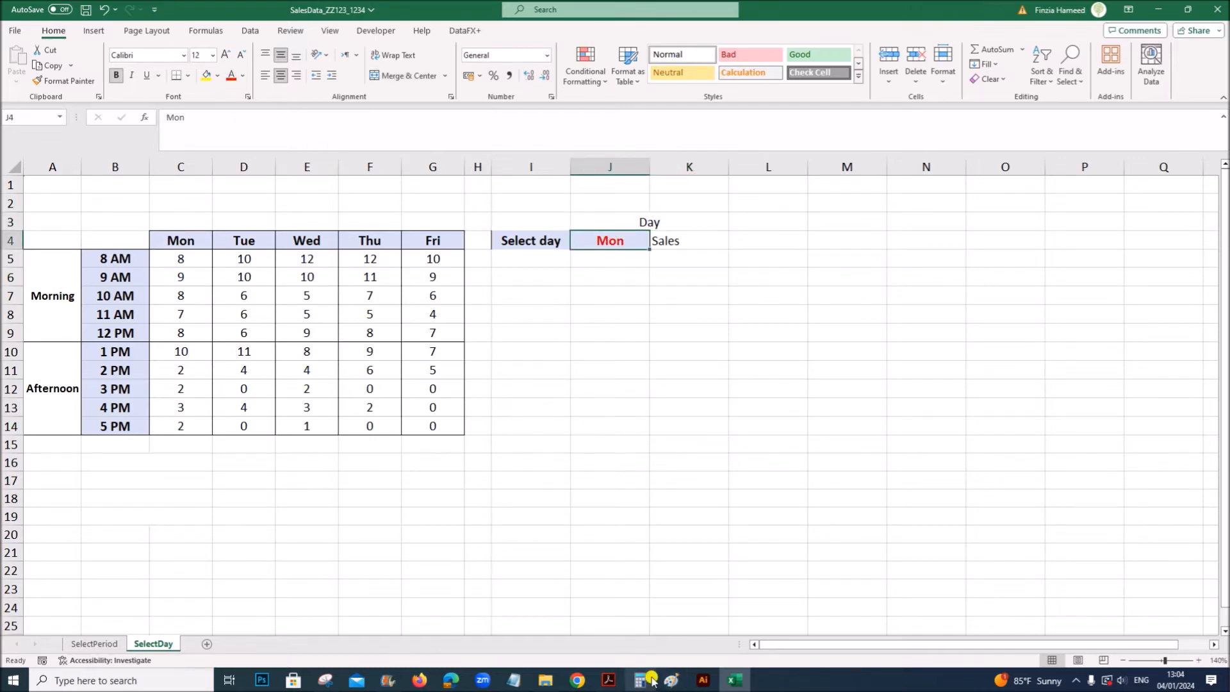
left_click(609, 680)
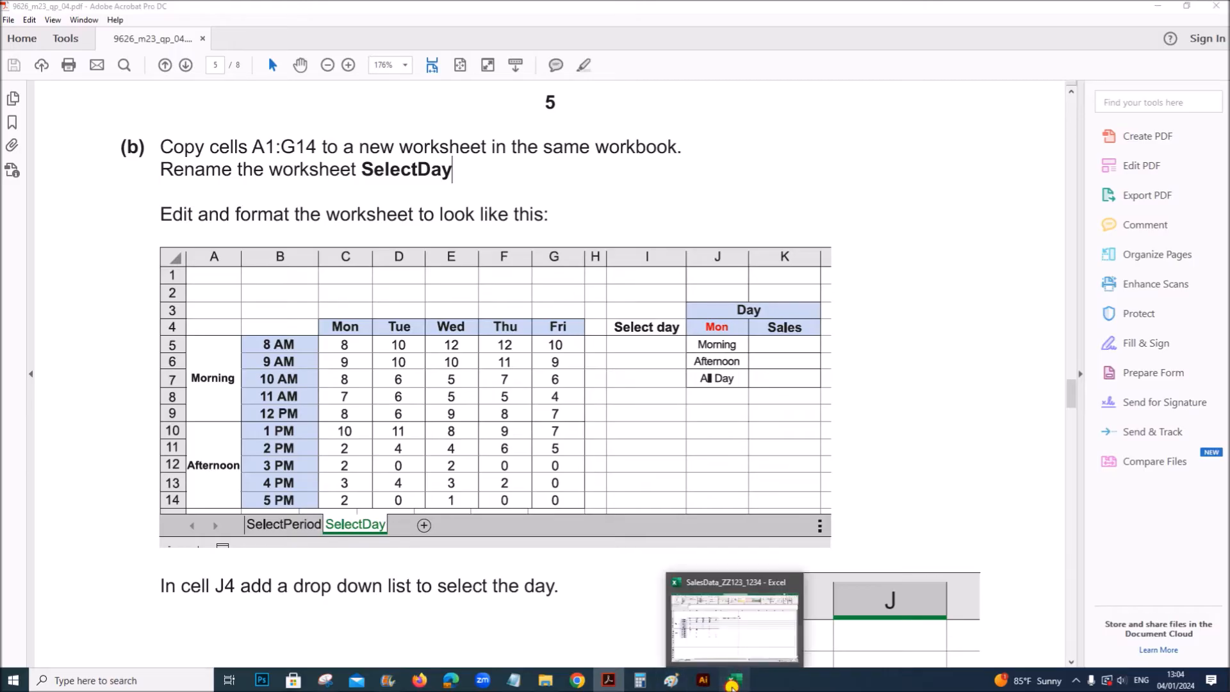
Switch to Excel and remove the fill and borders from the Select day label in I4
left_click(732, 684)
left_click(525, 237)
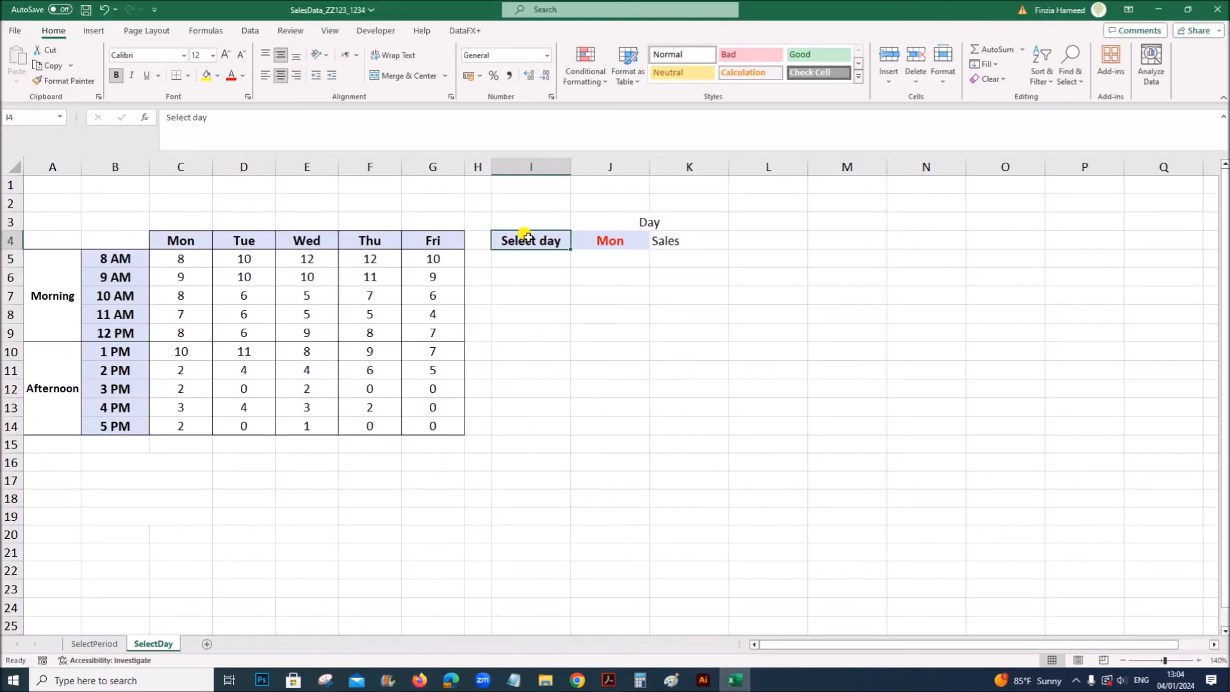
left_click(217, 77)
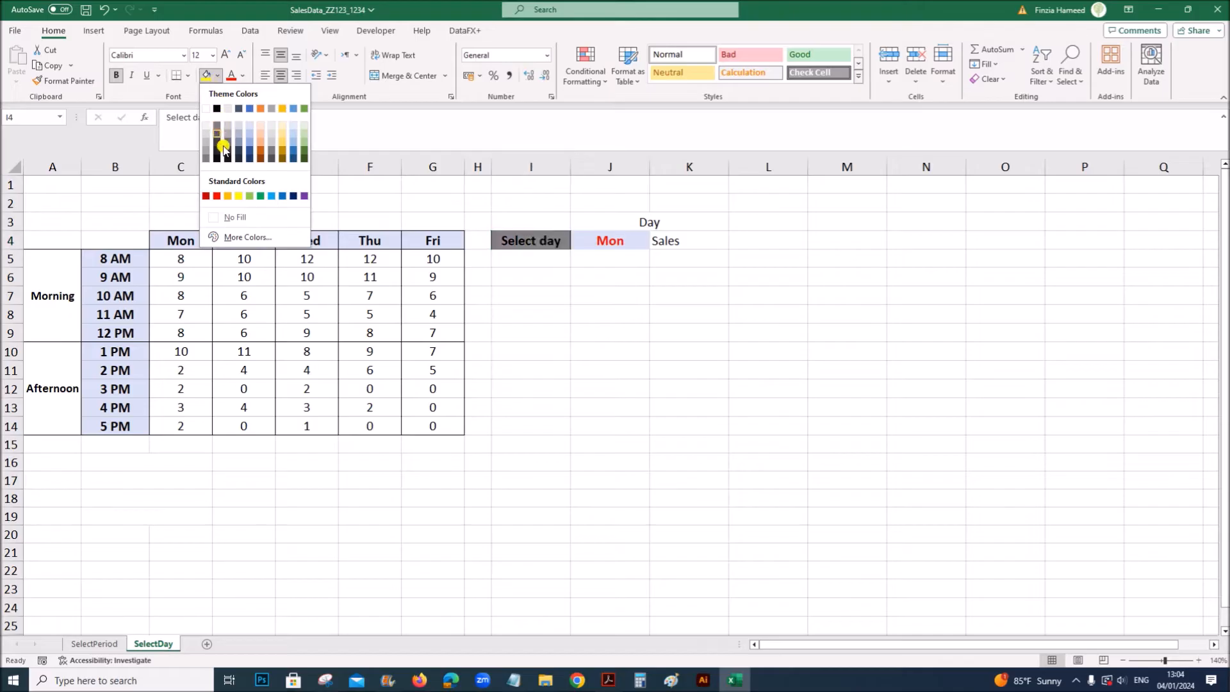
left_click(235, 218)
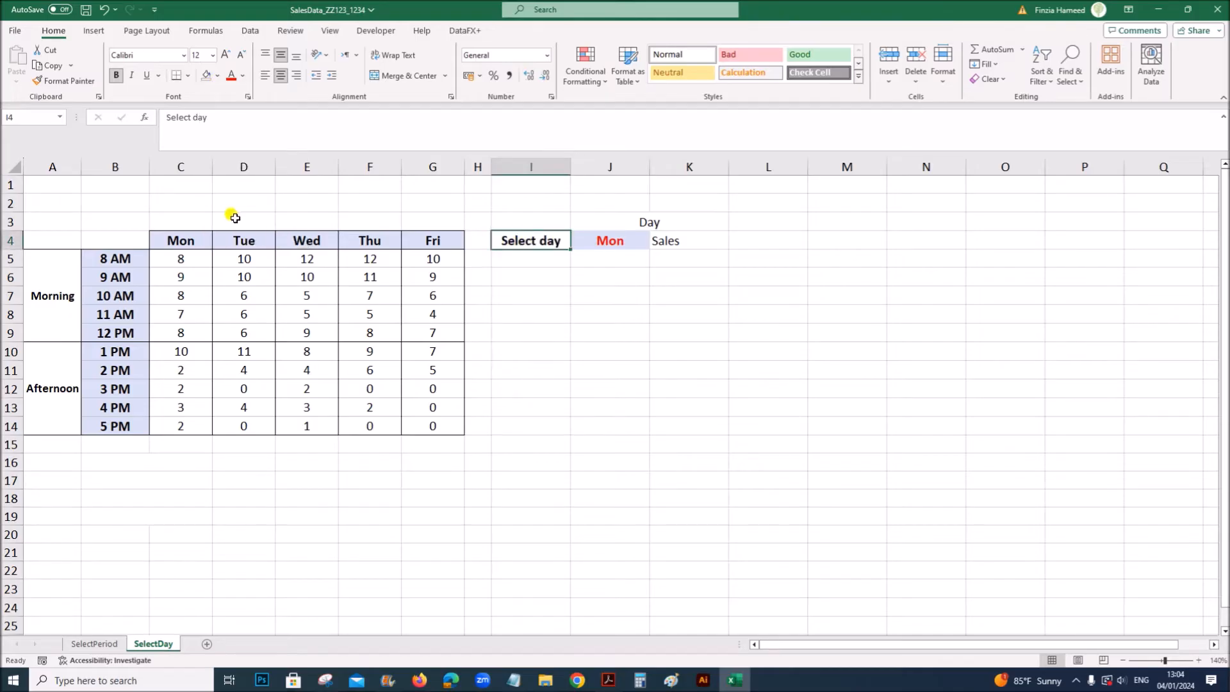
left_click(192, 76)
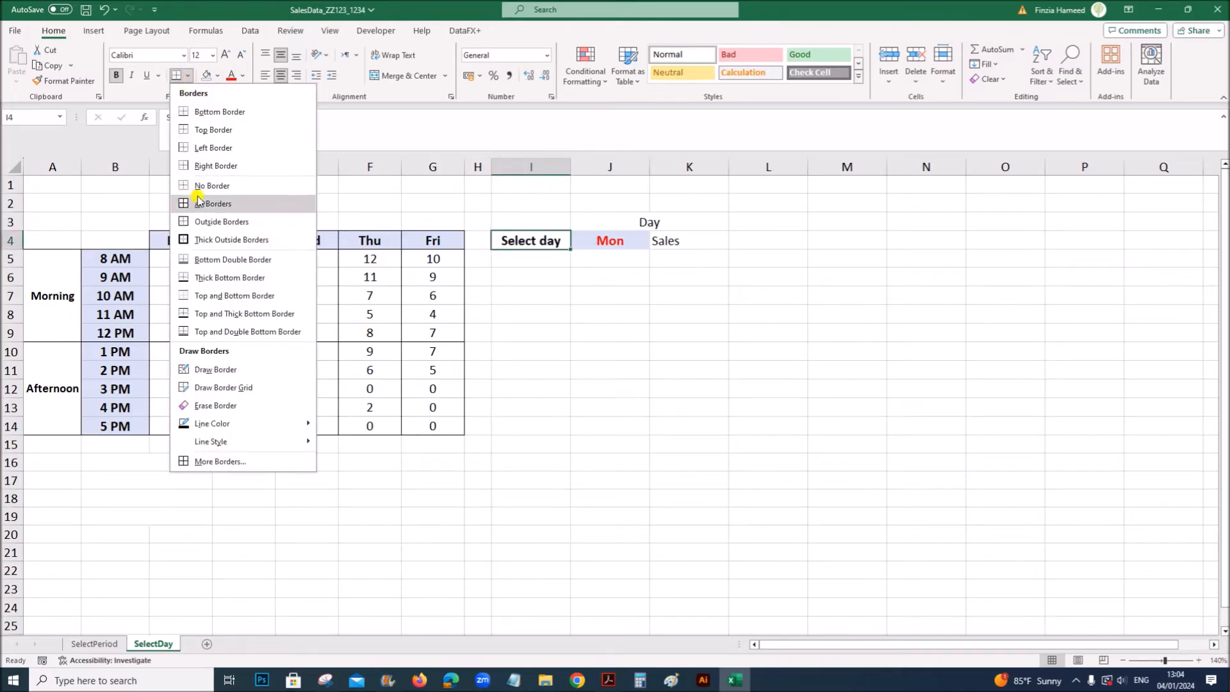
left_click(250, 209)
left_click(582, 407)
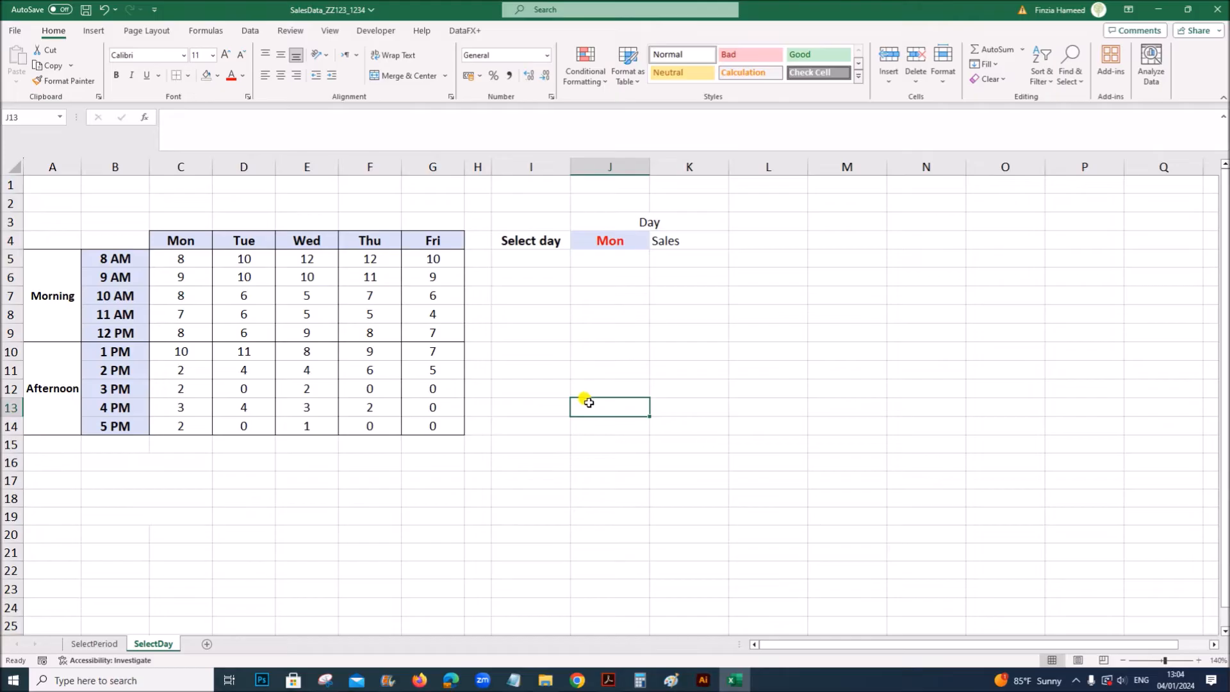
Check the layout in the exam paper in Acrobat and copy the Mon heading format from C4 to the Day heading in J3 in Excel
left_click(608, 679)
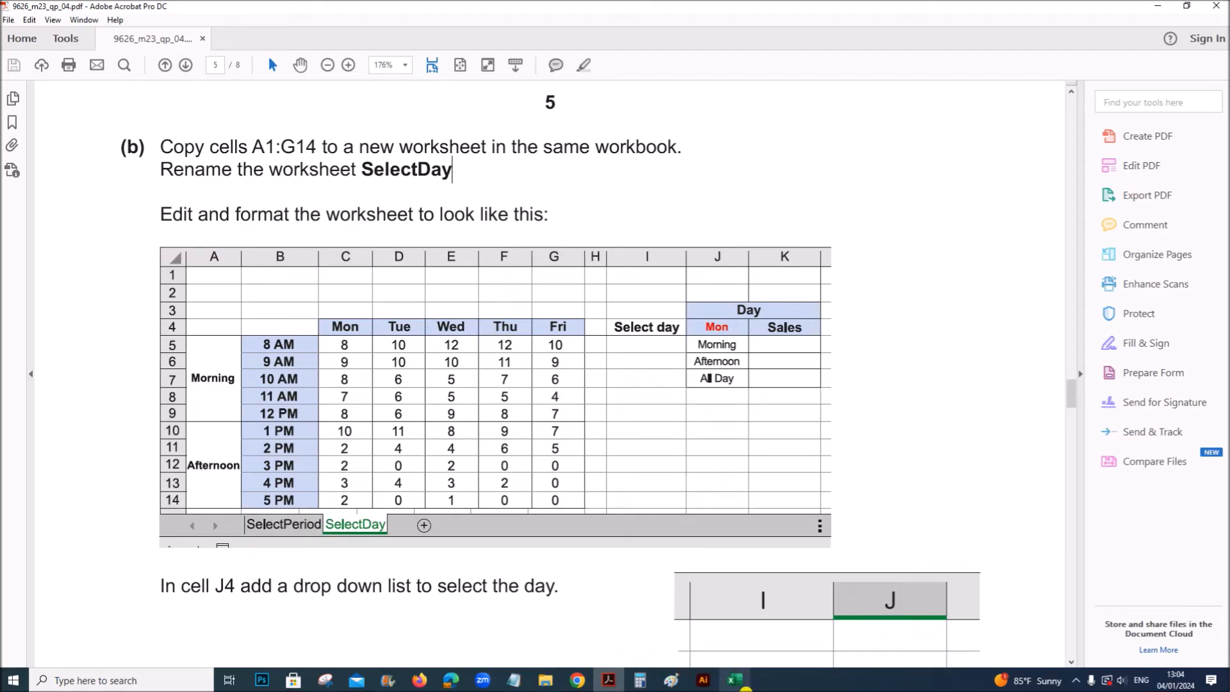
left_click(737, 682)
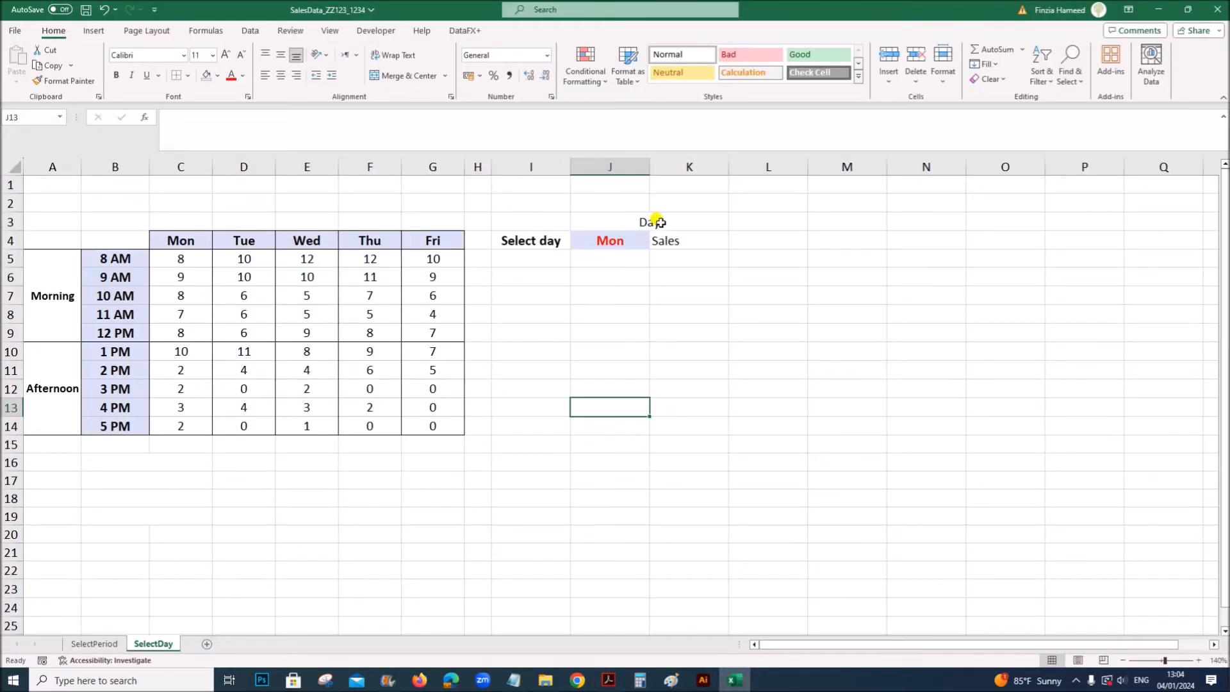
left_click_drag(660, 221, 647, 222)
key("alt+h")
key("m")
key("c")
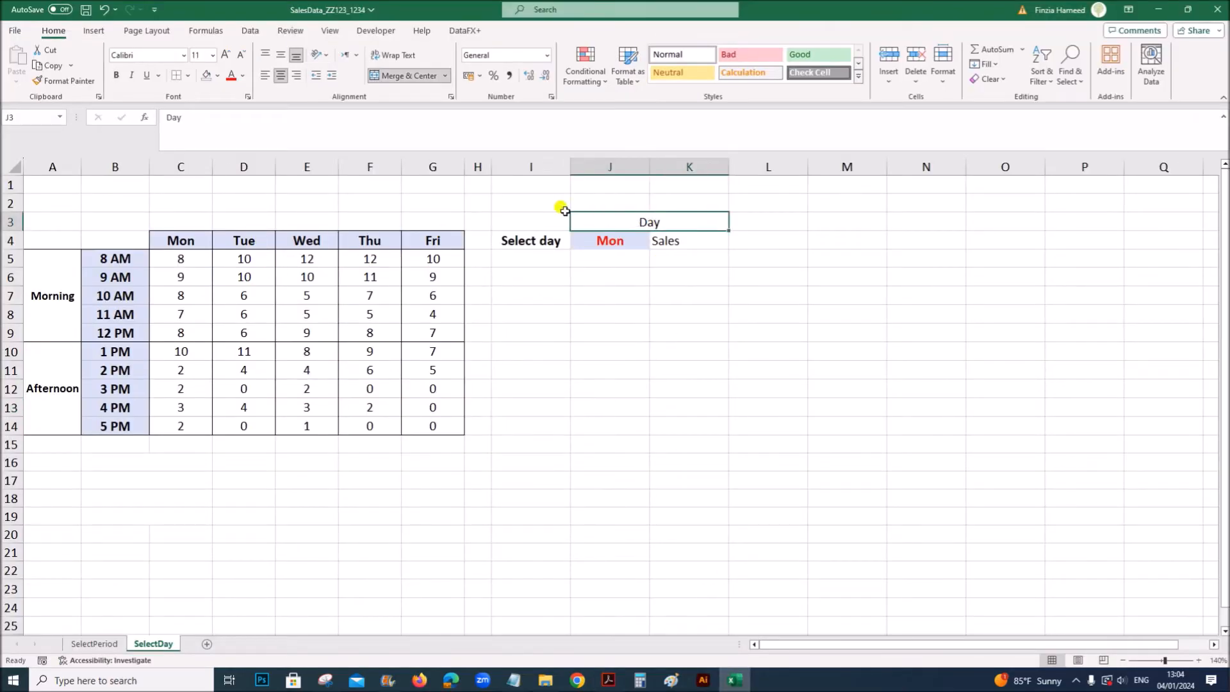
left_click(180, 238)
left_click(625, 220)
left_click(679, 240)
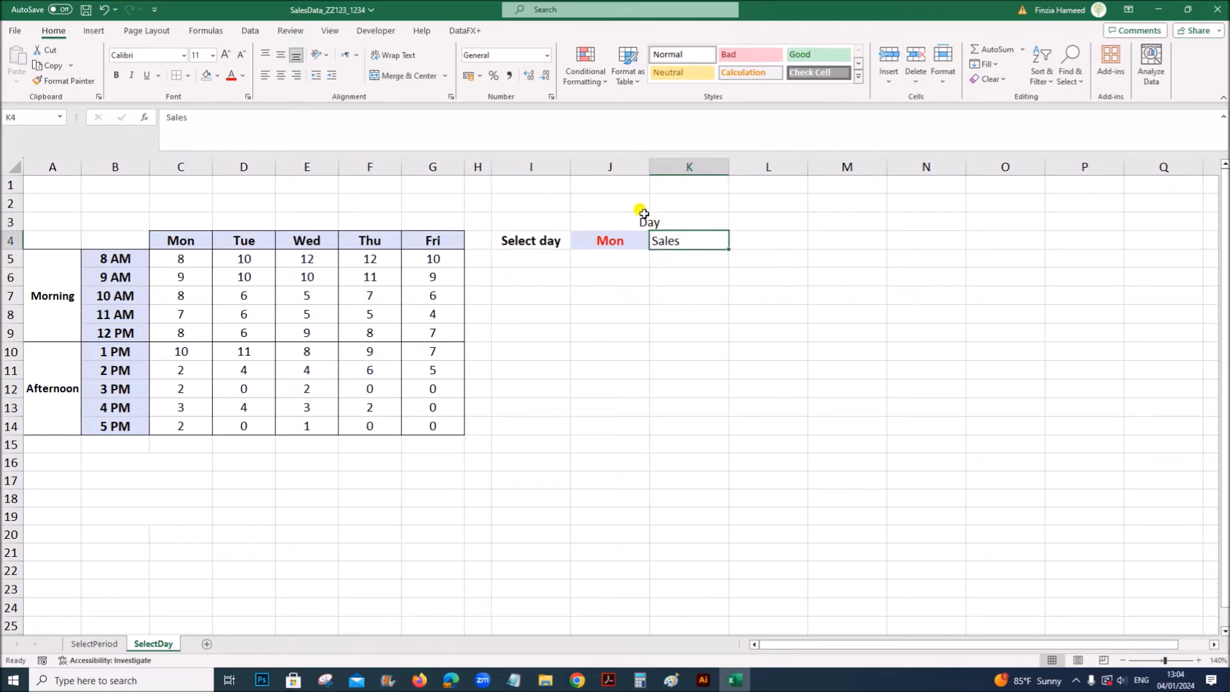
left_click(187, 241)
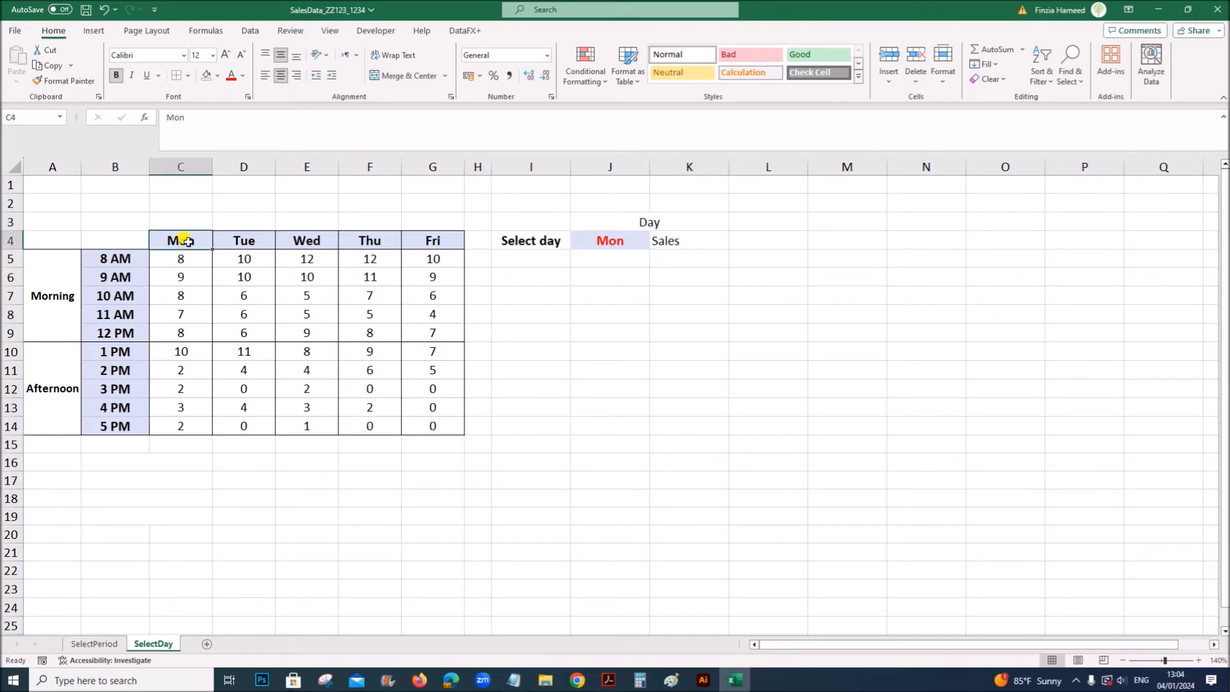
left_click(72, 81)
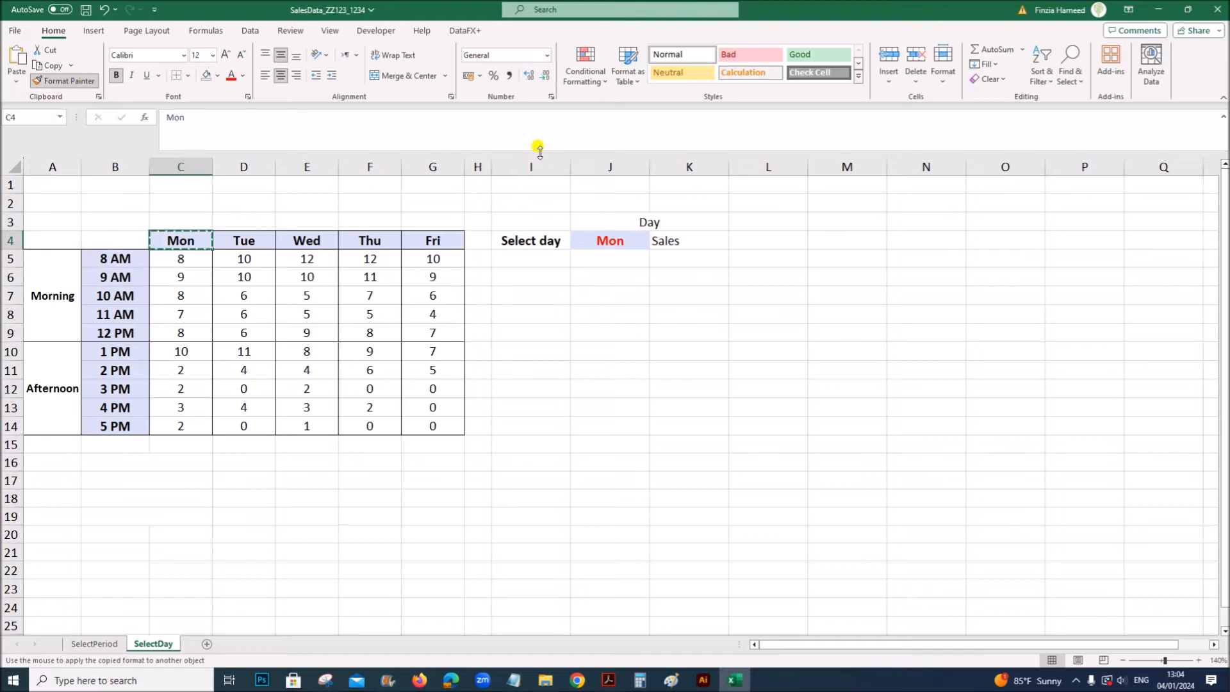
left_click(663, 225)
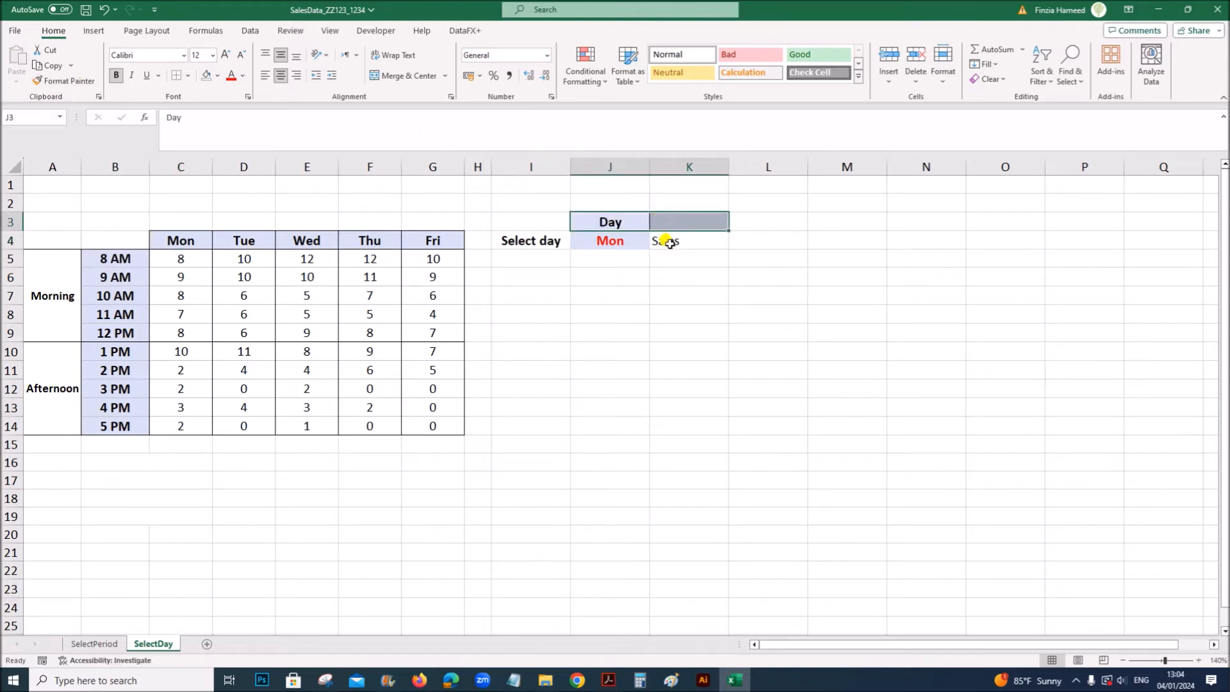
Copy the formatting of the 8 AM cell in B5 to the Sales heading in K4
left_click(106, 258)
left_click(64, 81)
left_click(696, 246)
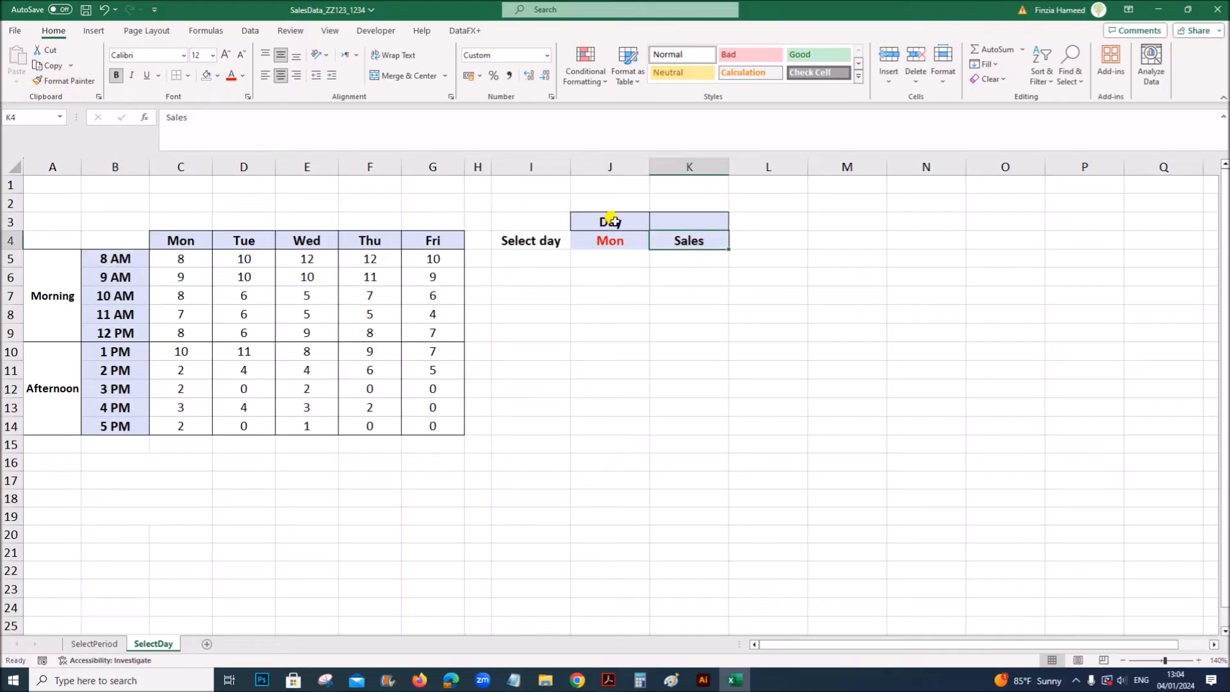
Merge and center the reformatted Day heading across J3:K3 again
left_click_drag(608, 221, 678, 221)
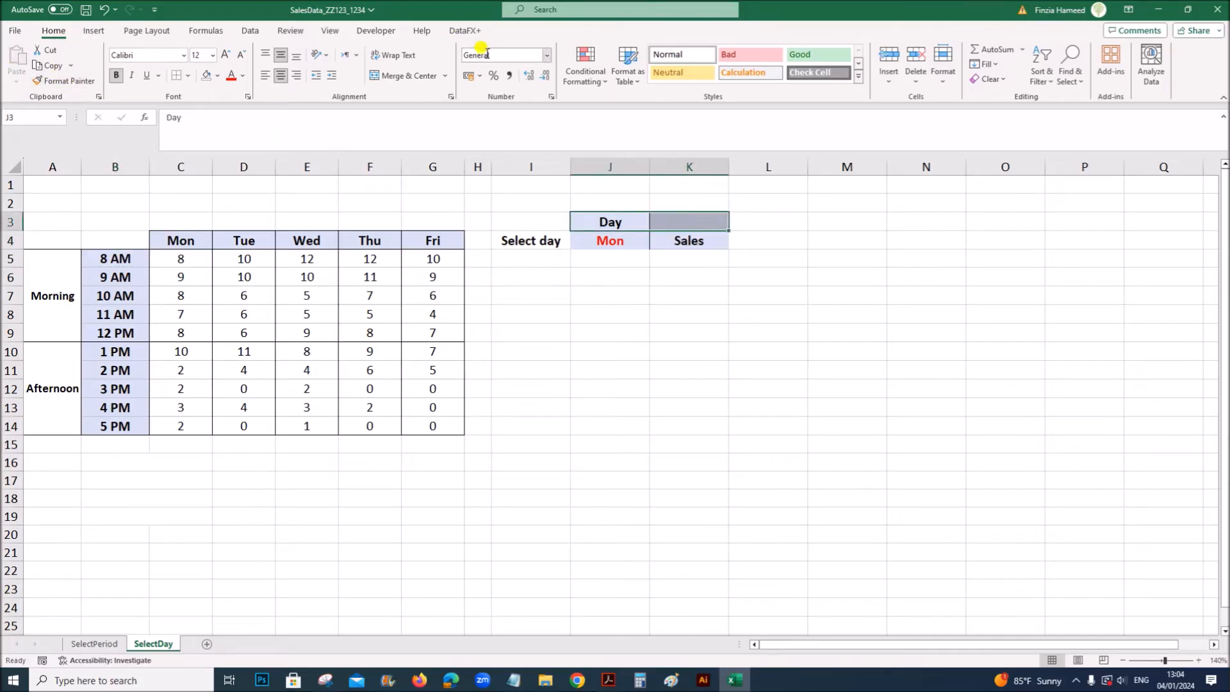
left_click(410, 76)
left_click(722, 441)
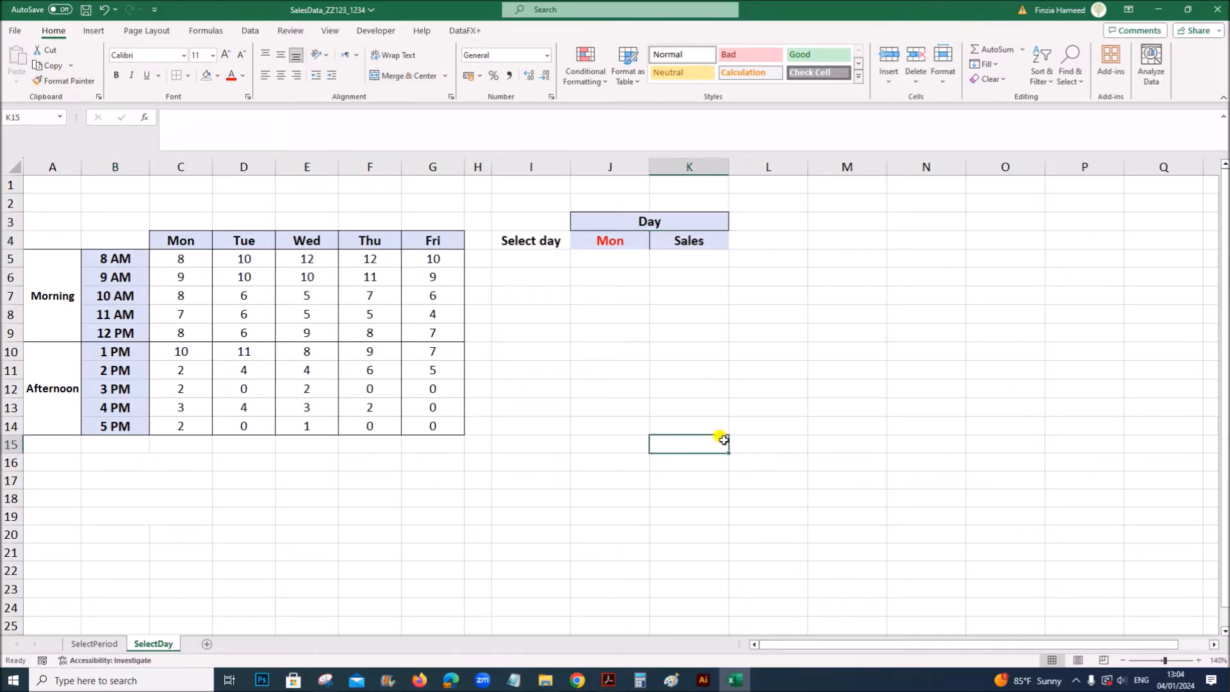
Check the table outline in the exam paper in Acrobat and apply all borders to J3:K7 in Excel
left_click(649, 220)
left_click(607, 681)
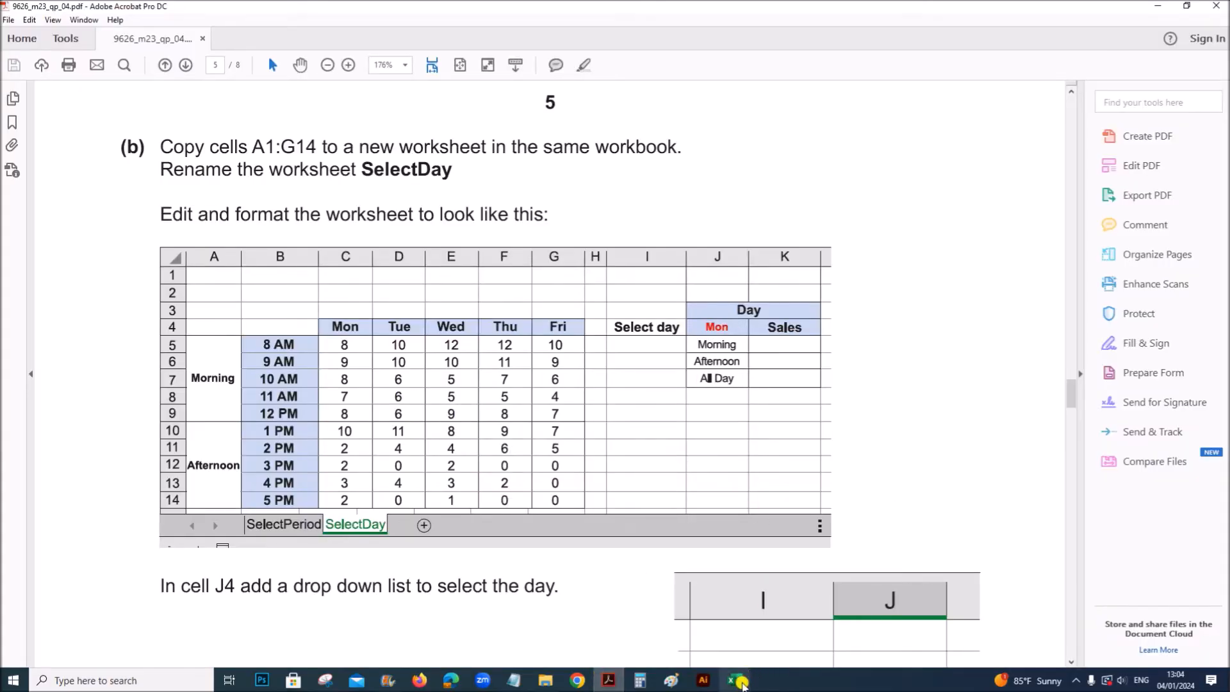
left_click(737, 680)
left_click_drag(653, 218, 663, 295)
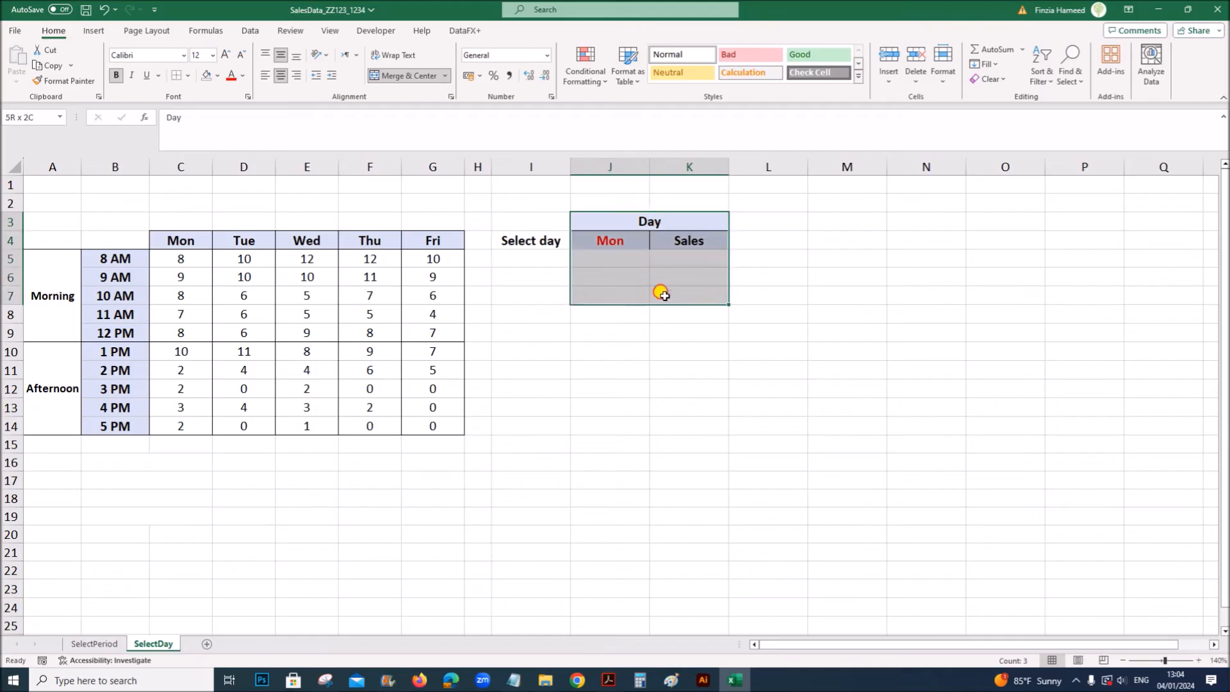
left_click(189, 76)
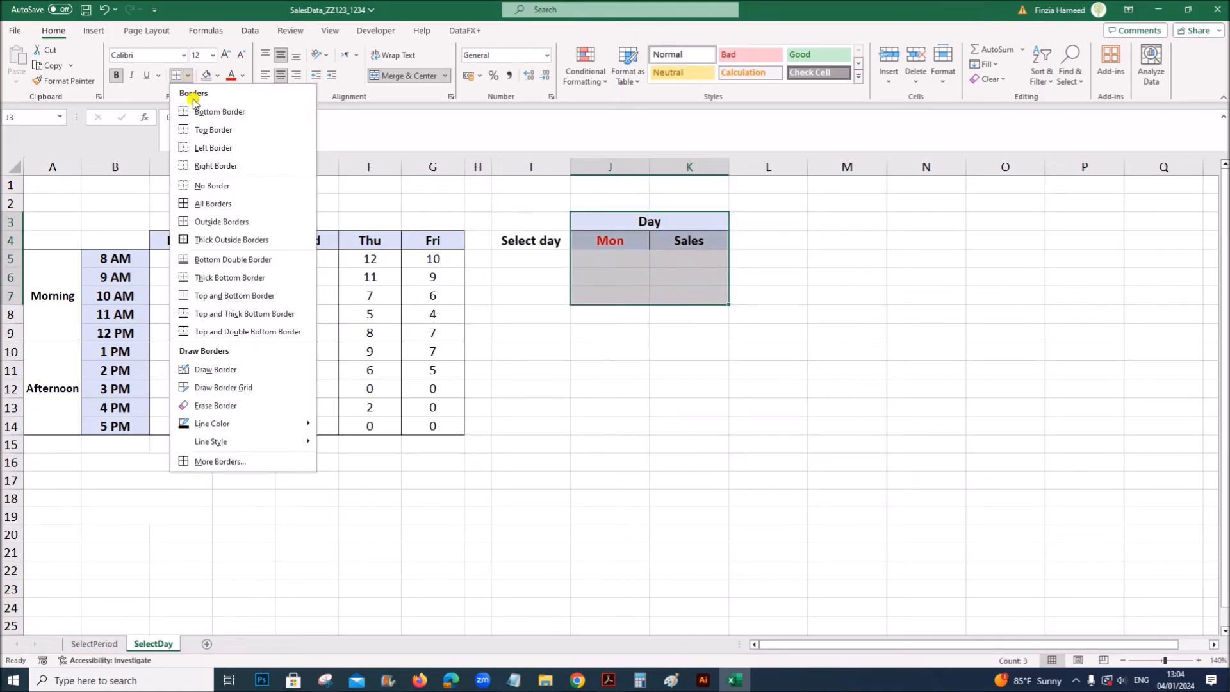
left_click(238, 200)
left_click(664, 406)
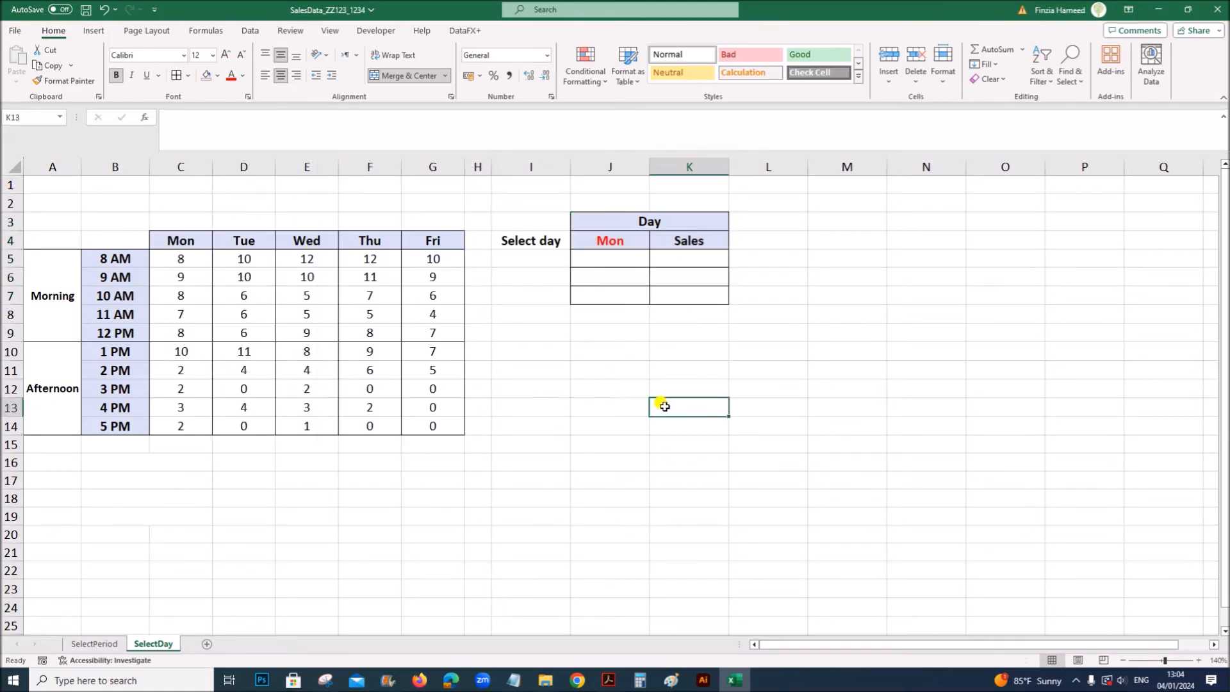
Enter the labels Morning, Afternoon and All day in cells J5 to J7
left_click(619, 261)
type("Morning")
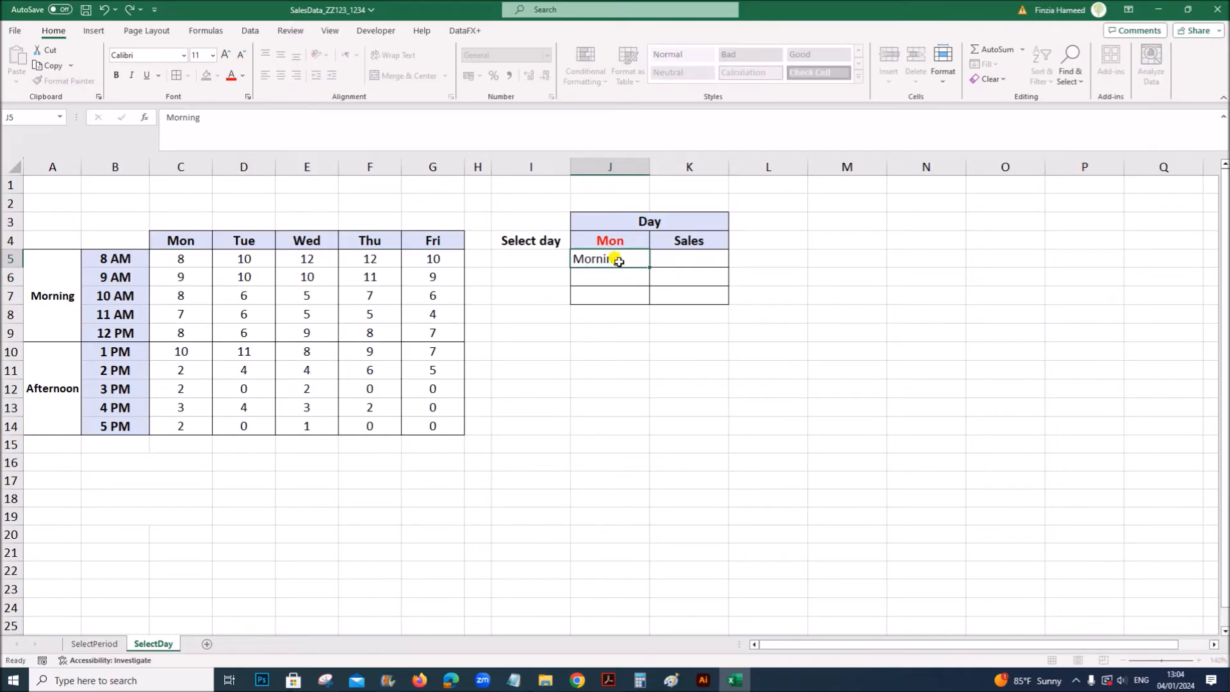
key("Return")
type("Aft")
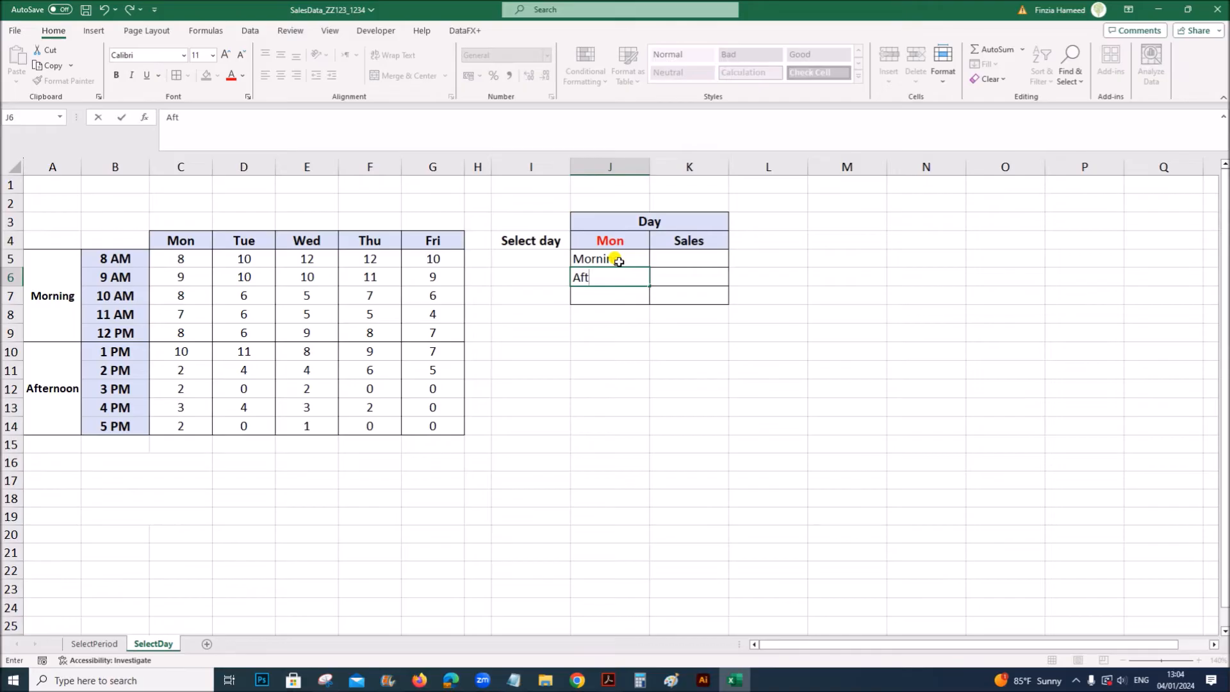
type("ernoon")
key("Return")
type("All day")
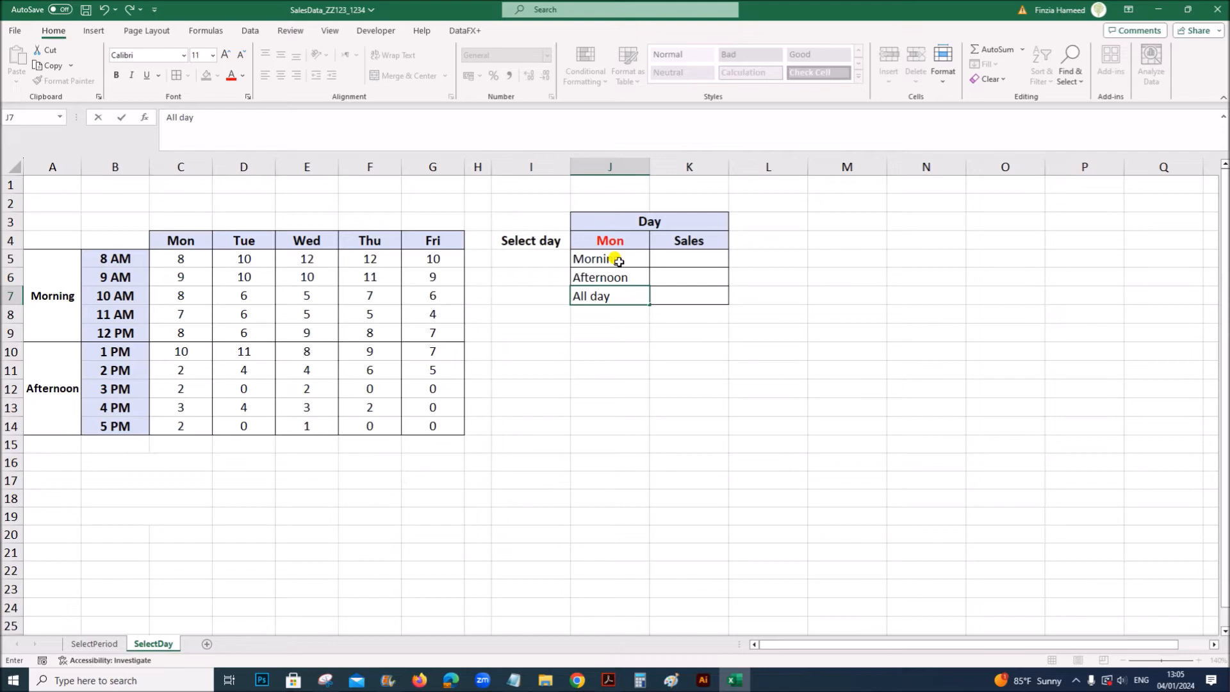
left_click_drag(666, 370, 667, 385)
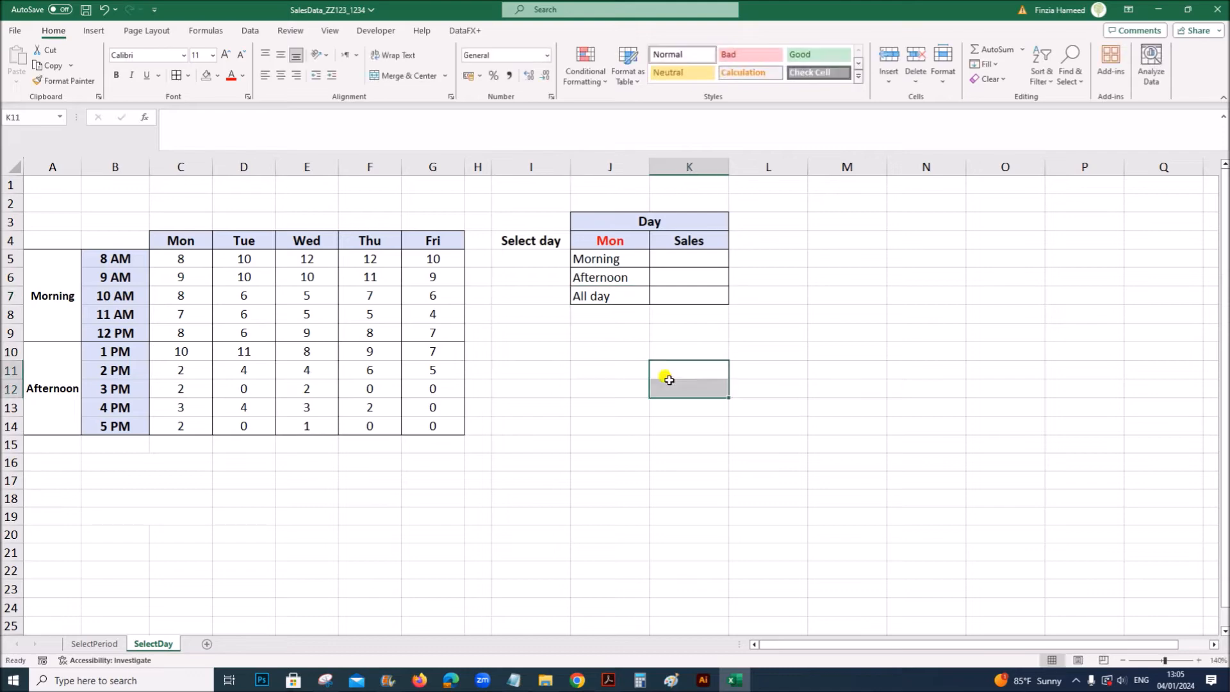
Check the label alignment in the exam paper in Acrobat and center J5:J7 and the empty sales cells K5:K7 in Excel
left_click(623, 676)
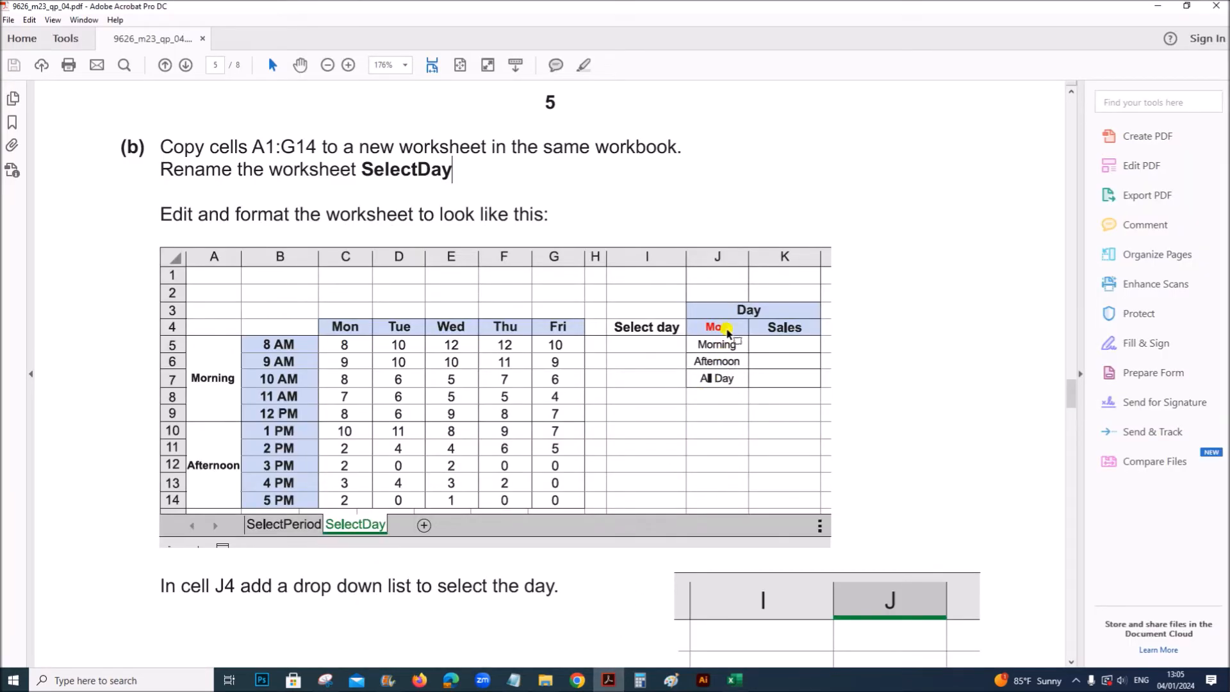
left_click(734, 679)
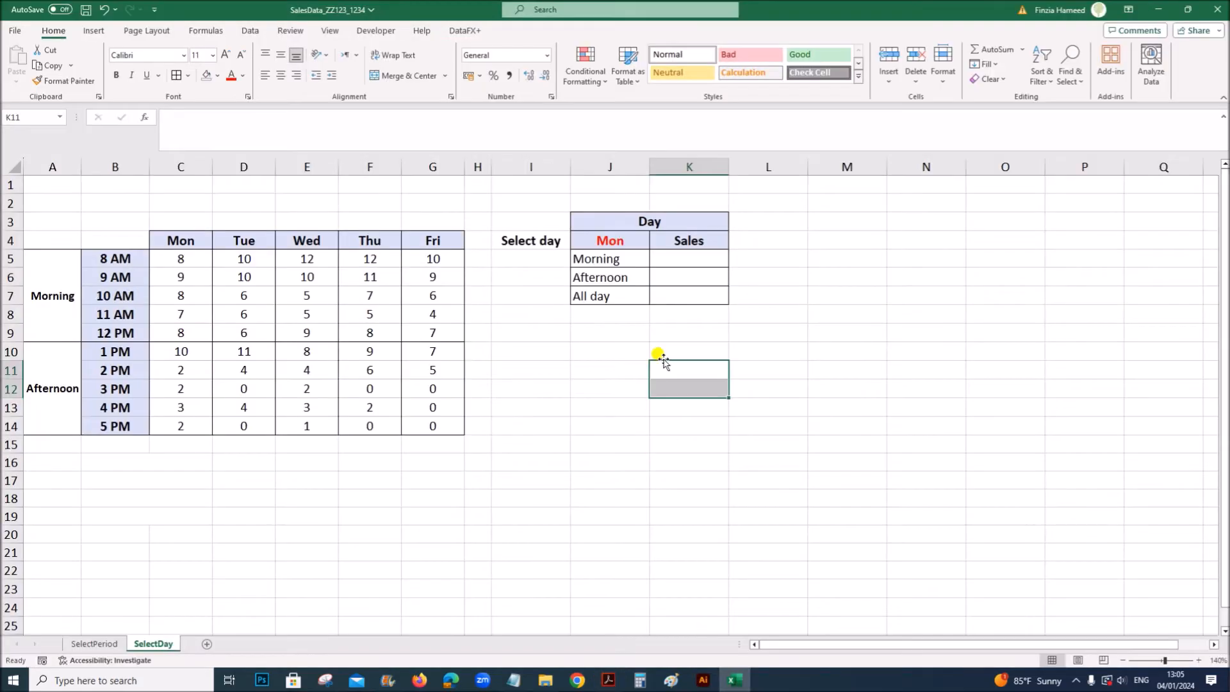
left_click_drag(629, 259, 633, 301)
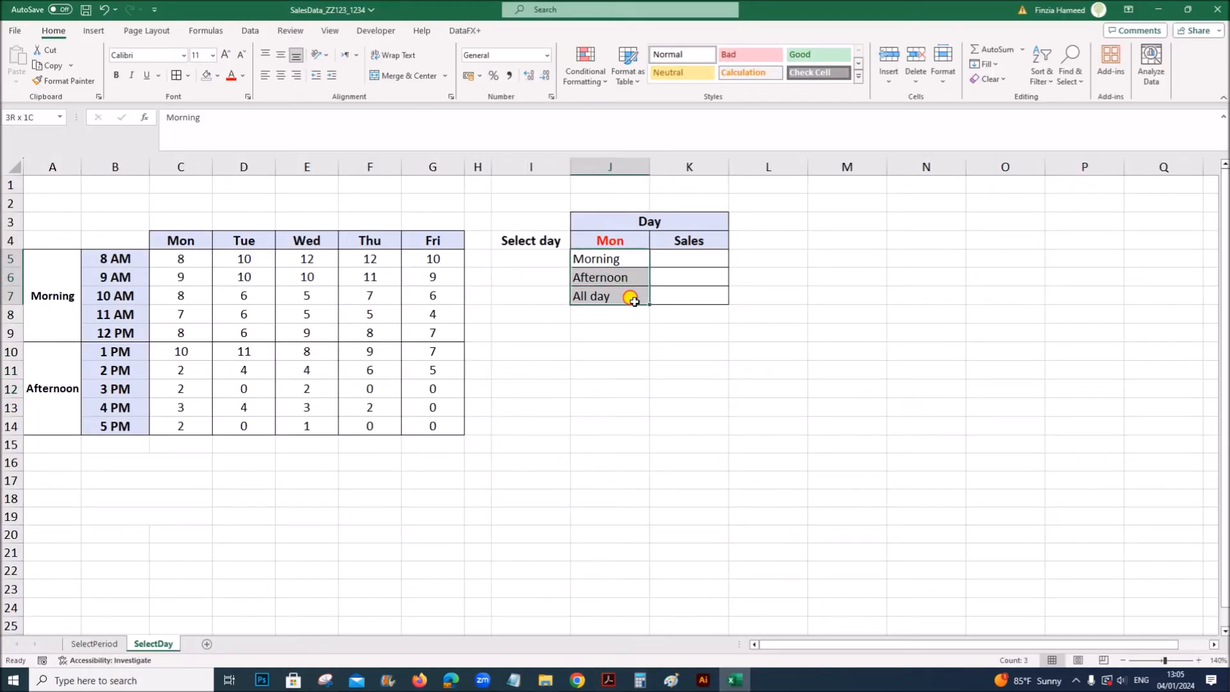
left_click(281, 75)
left_click_drag(689, 463, 689, 481)
left_click_drag(706, 255, 701, 292)
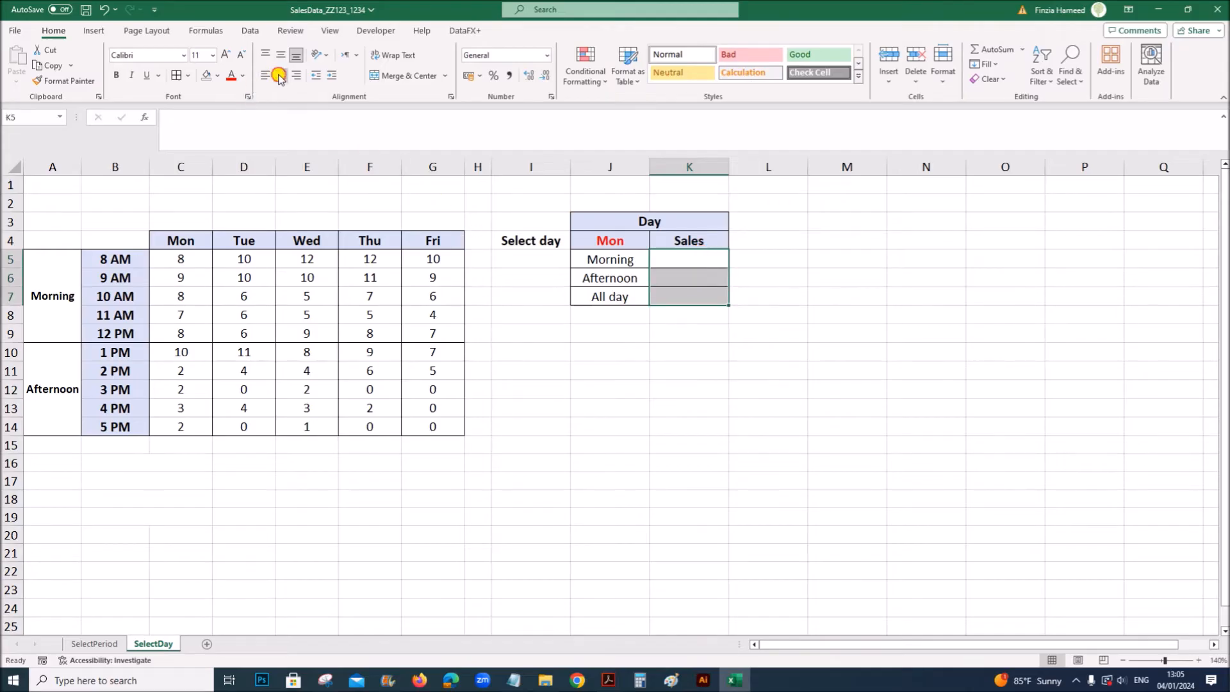
left_click(585, 558)
Read the requirement for the day drop-down list in cell J4 in the exam paper in Acrobat
left_click(609, 679)
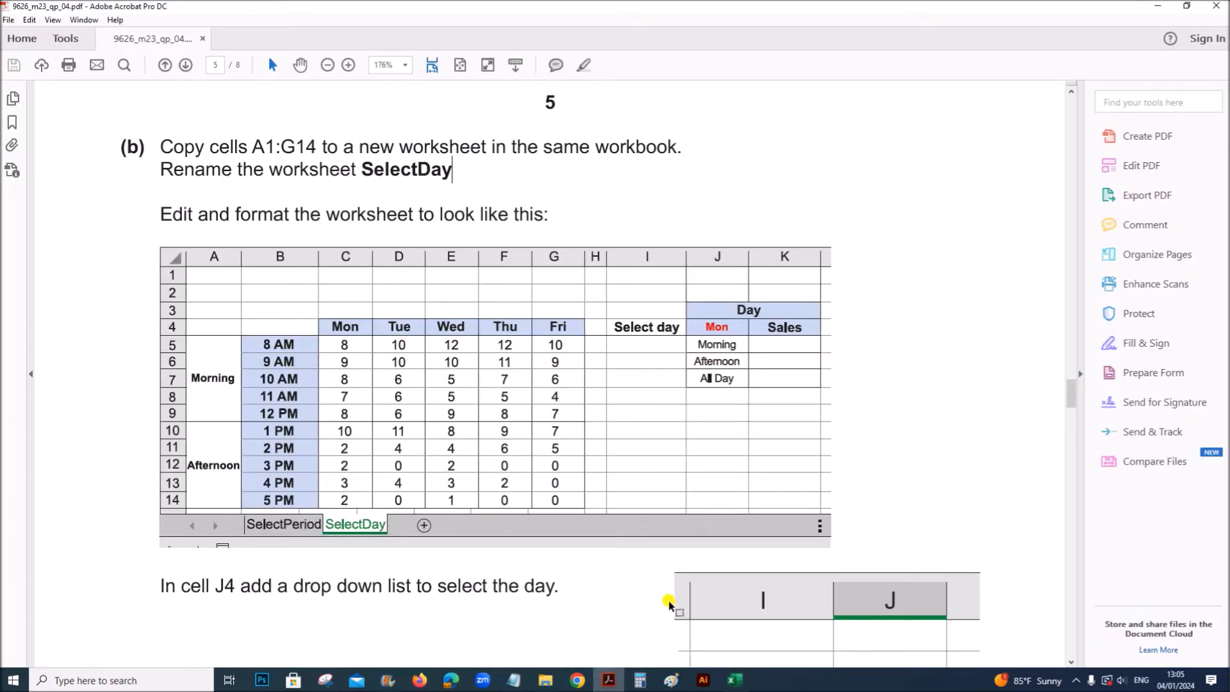
scroll(668, 602, "down", 3)
scroll(581, 571, "up", 1)
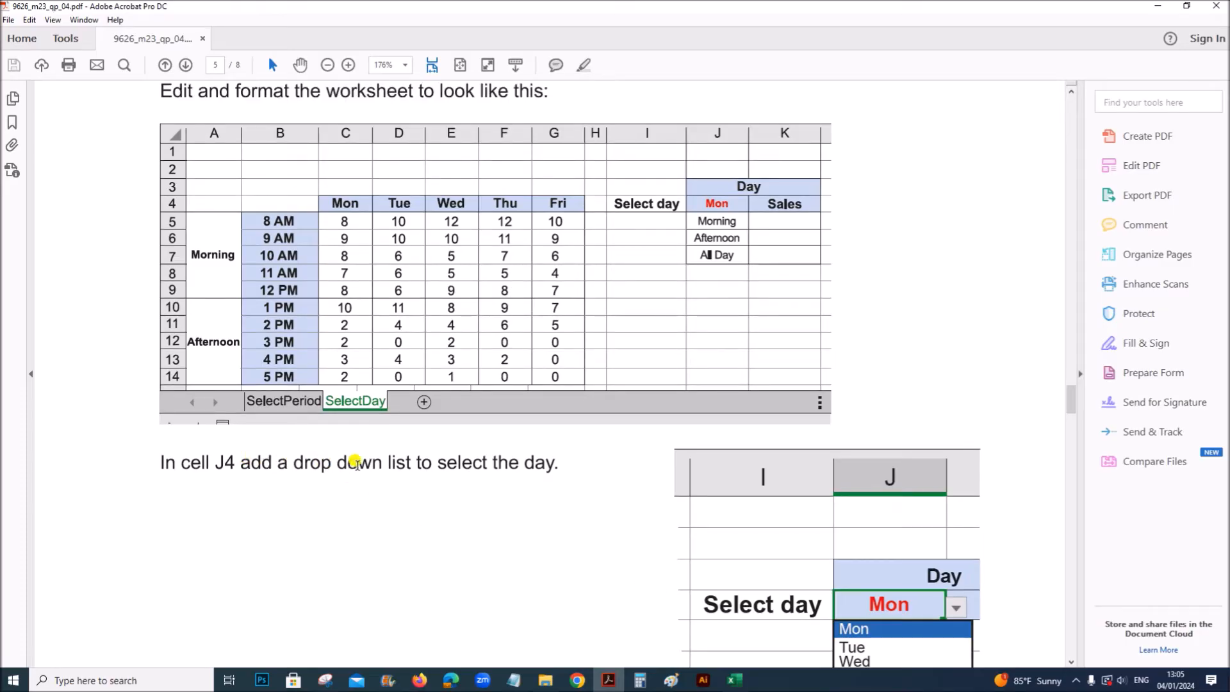
scroll(617, 513, "down", 3)
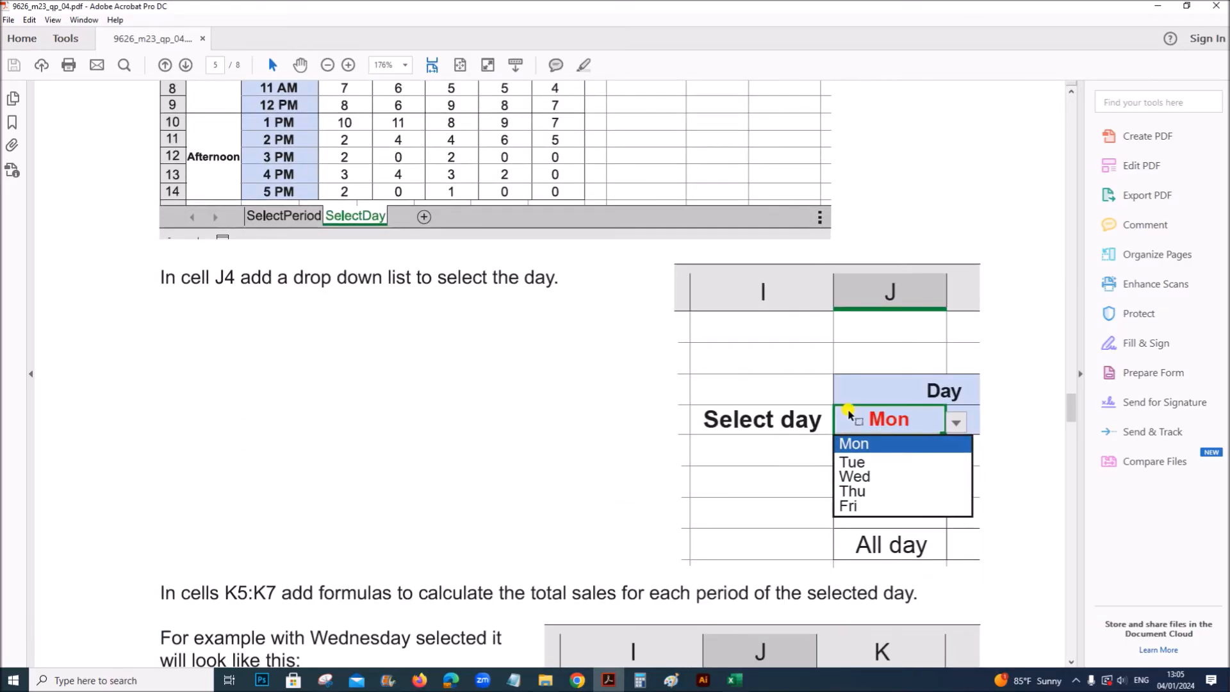
scroll(849, 448, "up", 5)
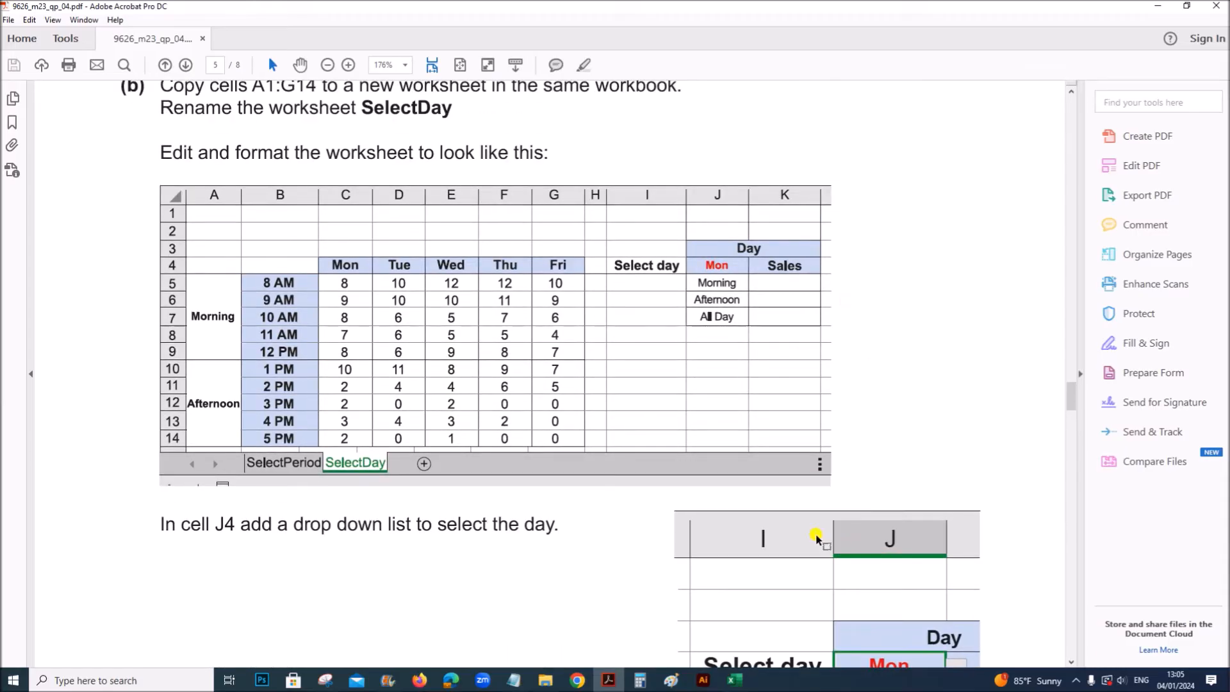
Add List data validation to J4 in Excel with the day headings C4:G4 (=days) as source, and check its drop-down options
left_click(734, 681)
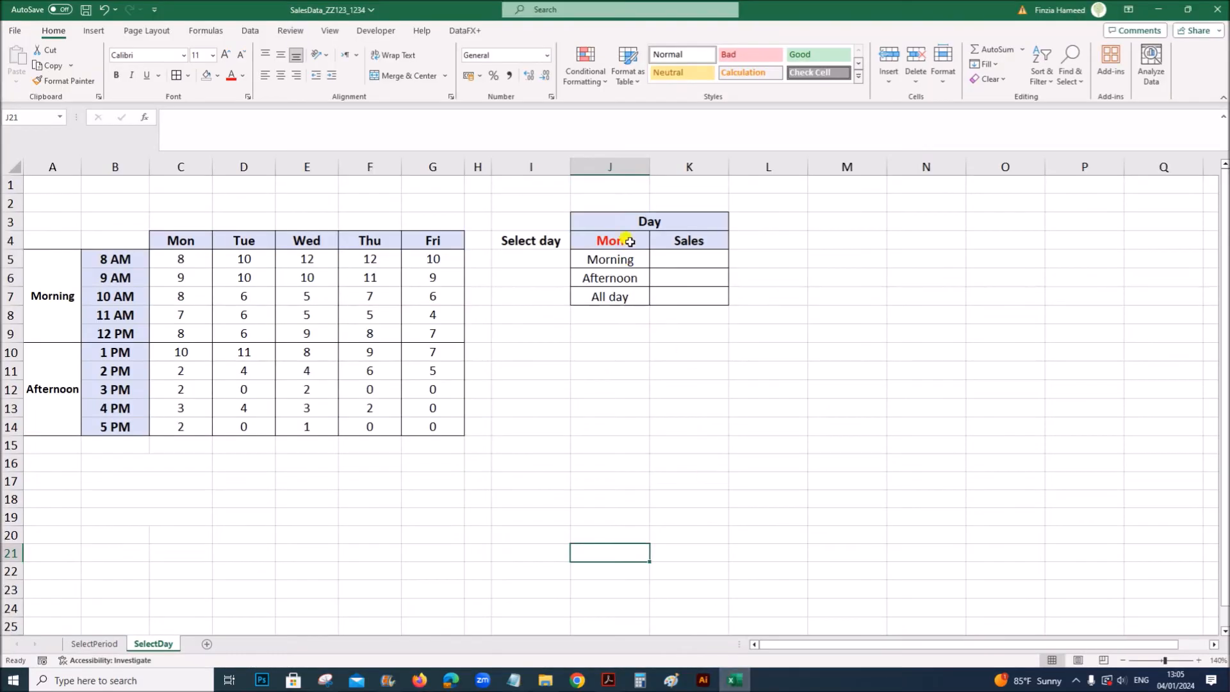
left_click(630, 241)
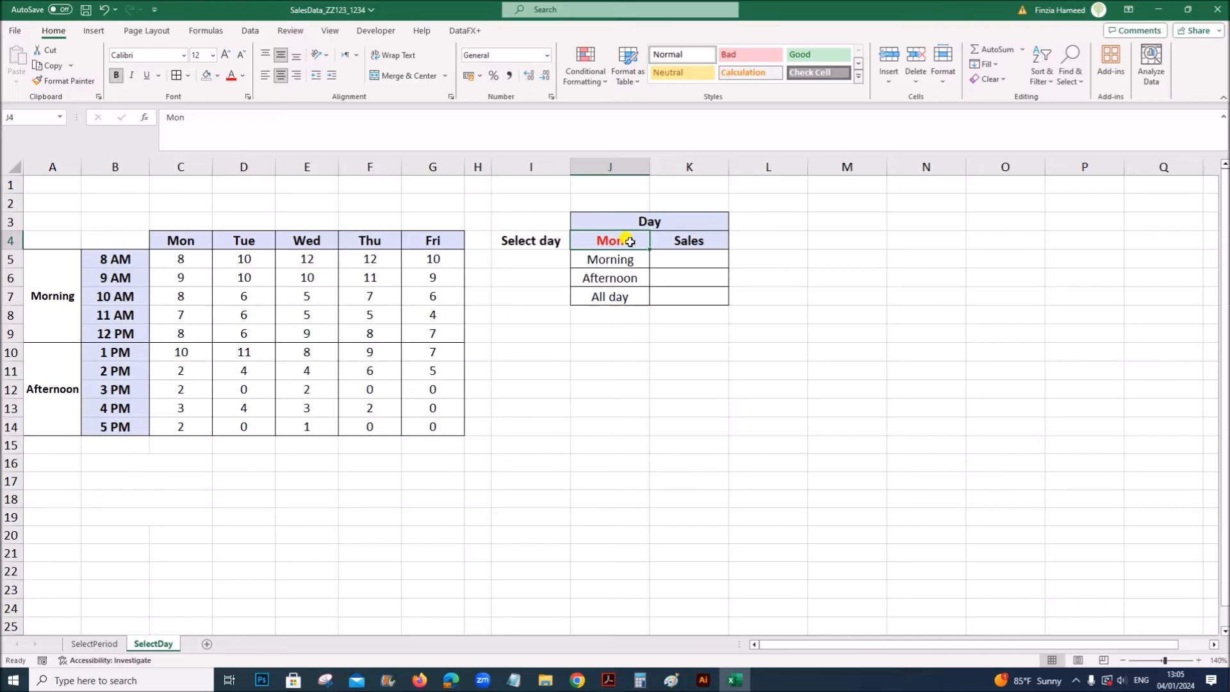
left_click(251, 30)
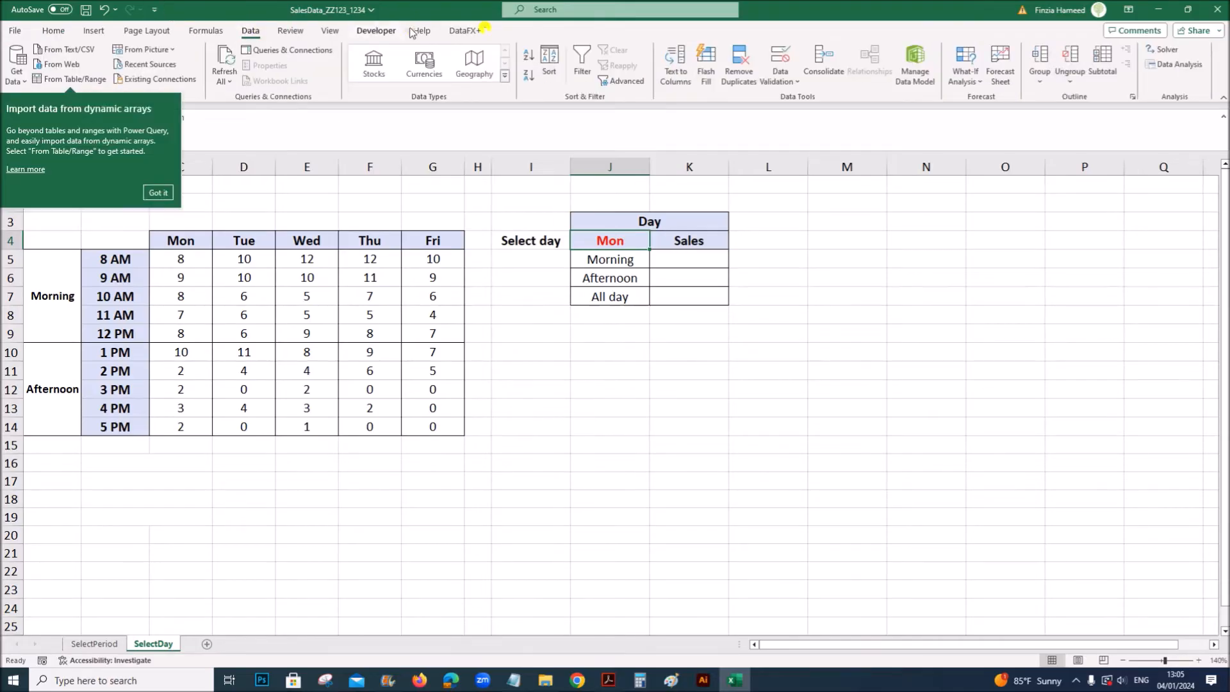
left_click(778, 61)
left_click_drag(800, 317, 804, 189)
left_click(823, 254)
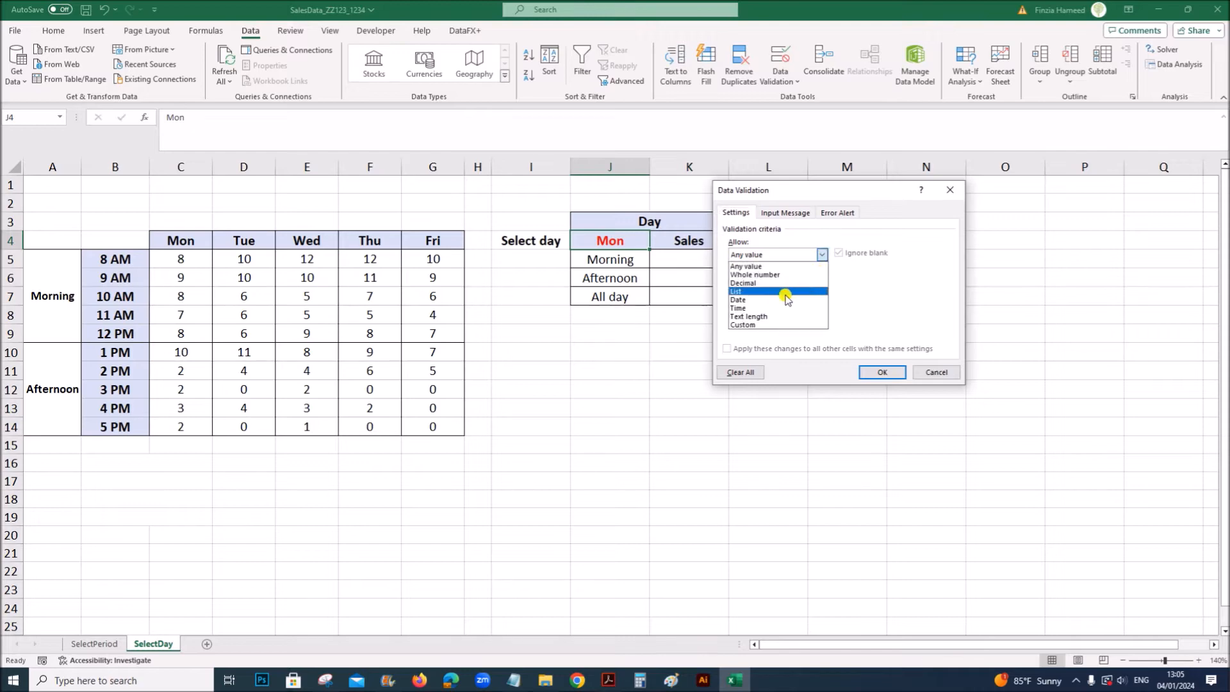
left_click(769, 296)
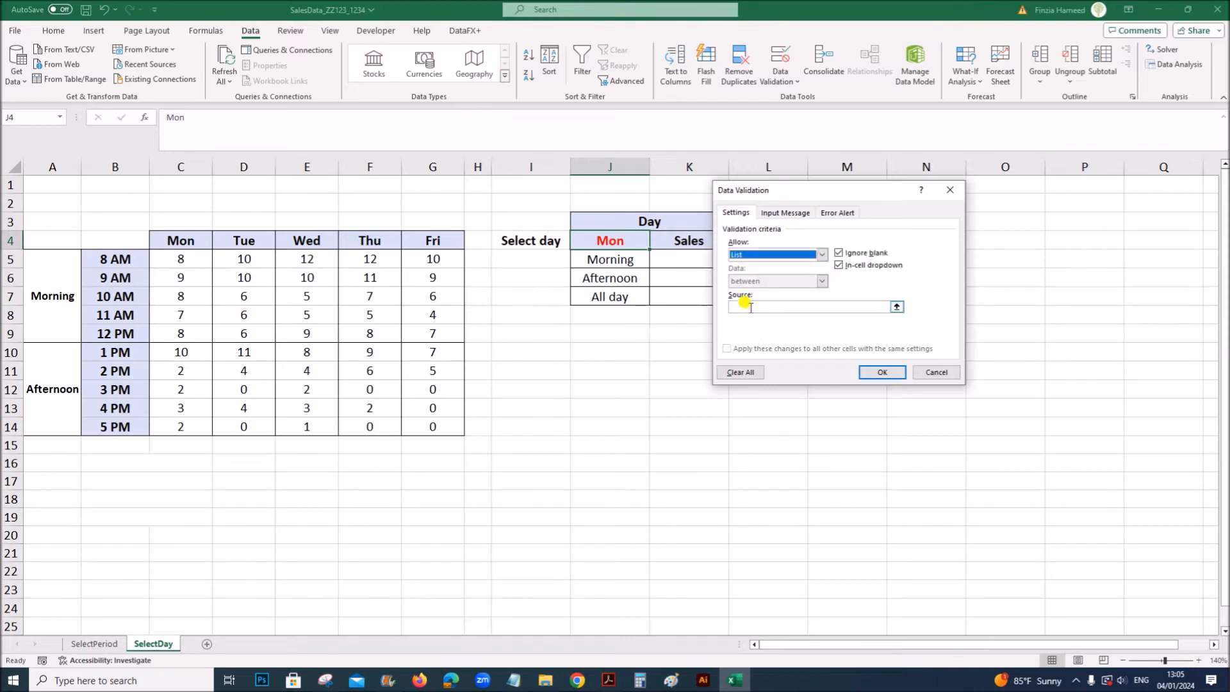
left_click(756, 309)
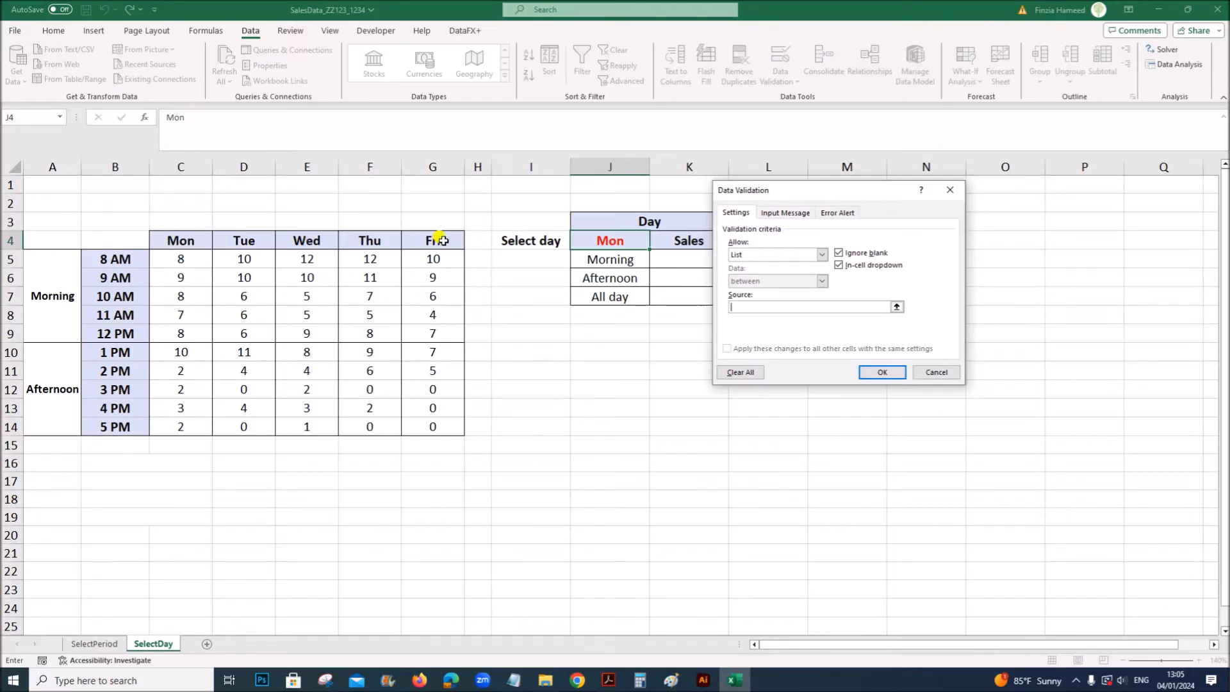
left_click_drag(203, 241, 416, 242)
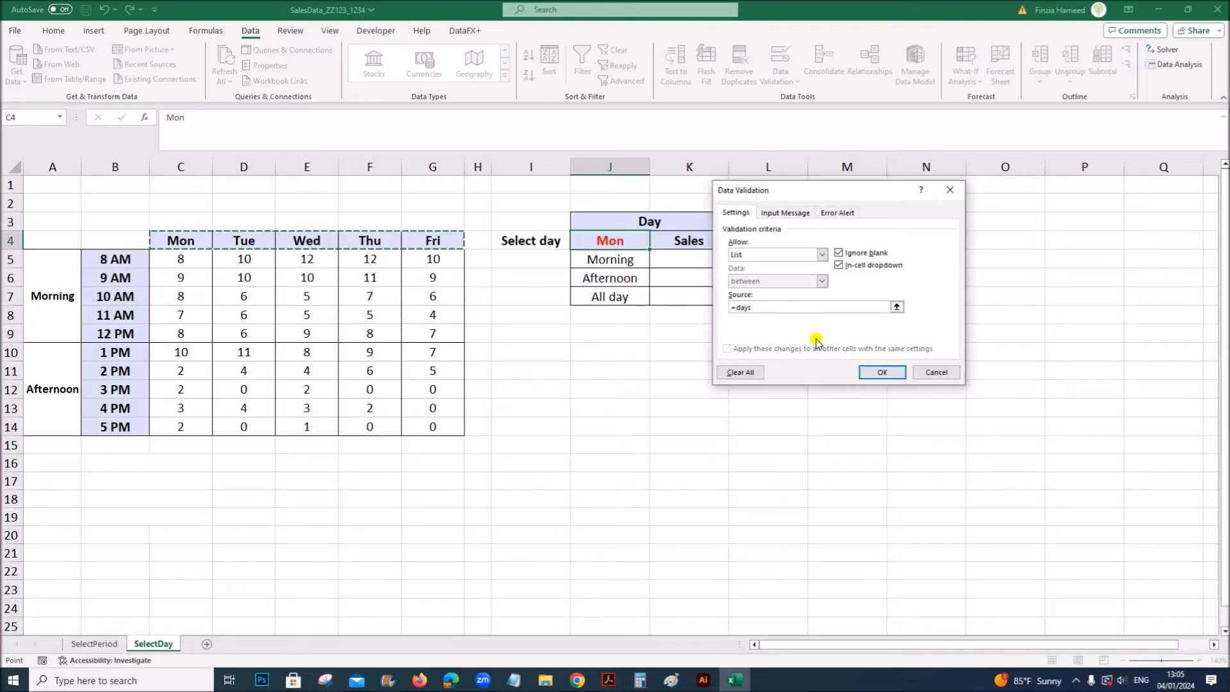
left_click(885, 372)
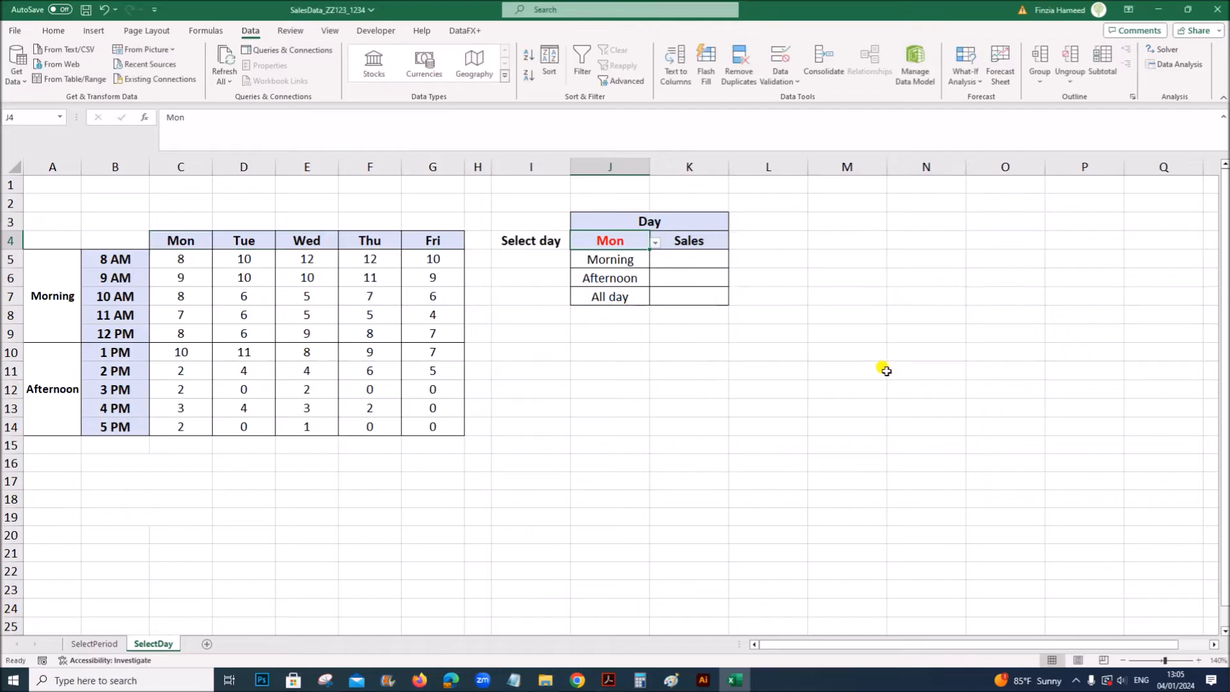
left_click(657, 244)
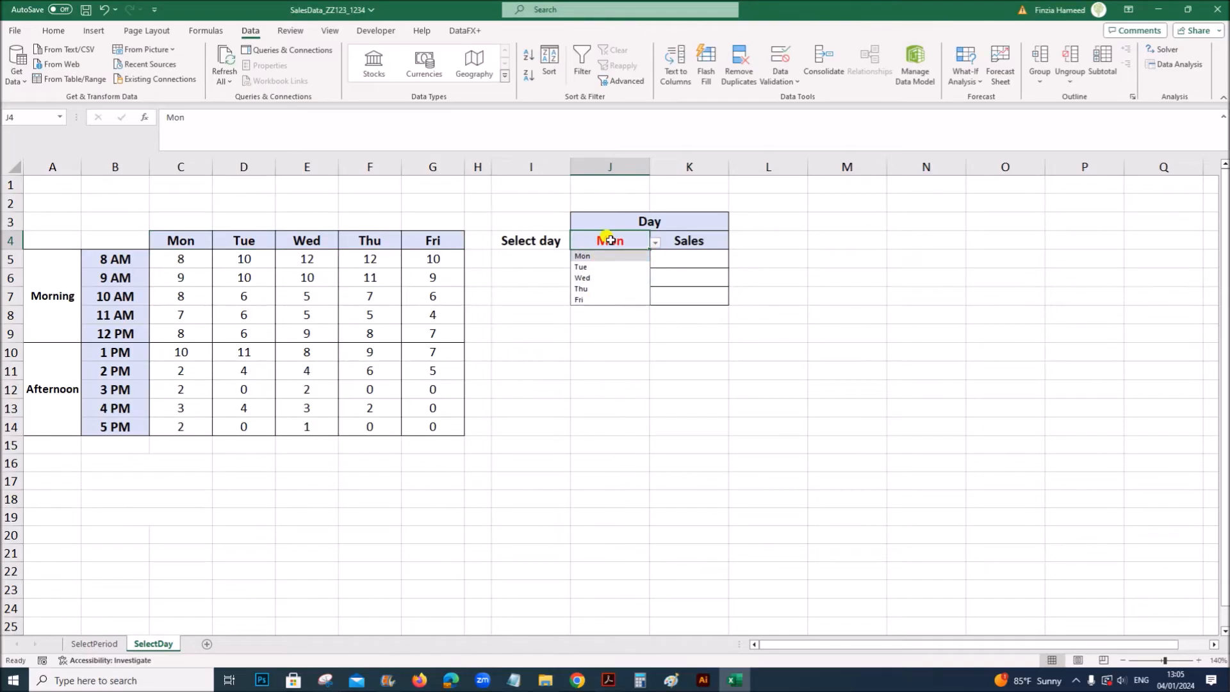
left_click(674, 481)
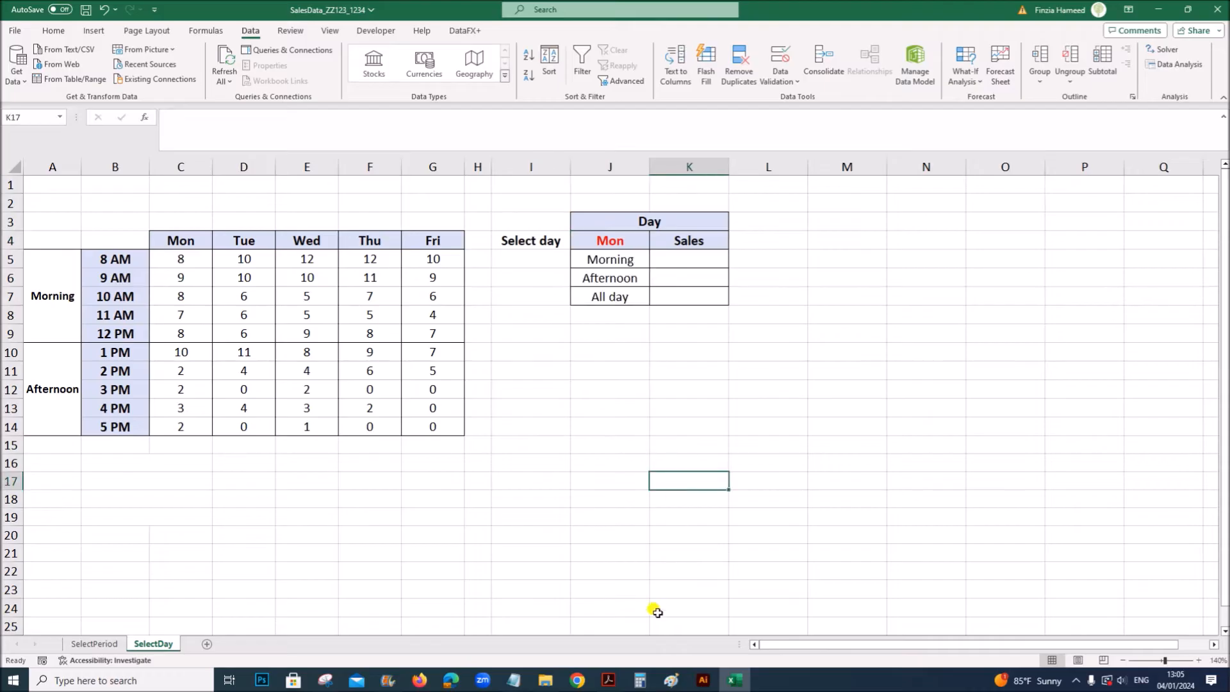
Read the requirement for the total sales formulas in K5:K7 in the exam paper in Acrobat
left_click(608, 680)
scroll(660, 546, "down", 3)
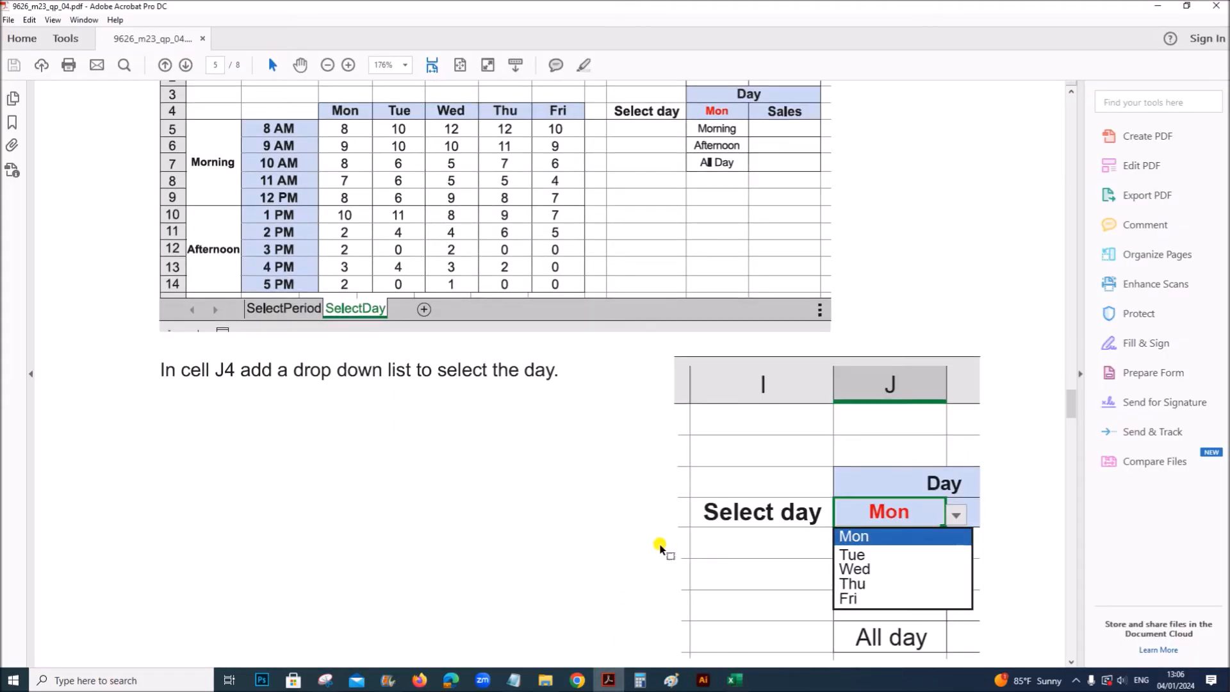
scroll(660, 546, "down", 5)
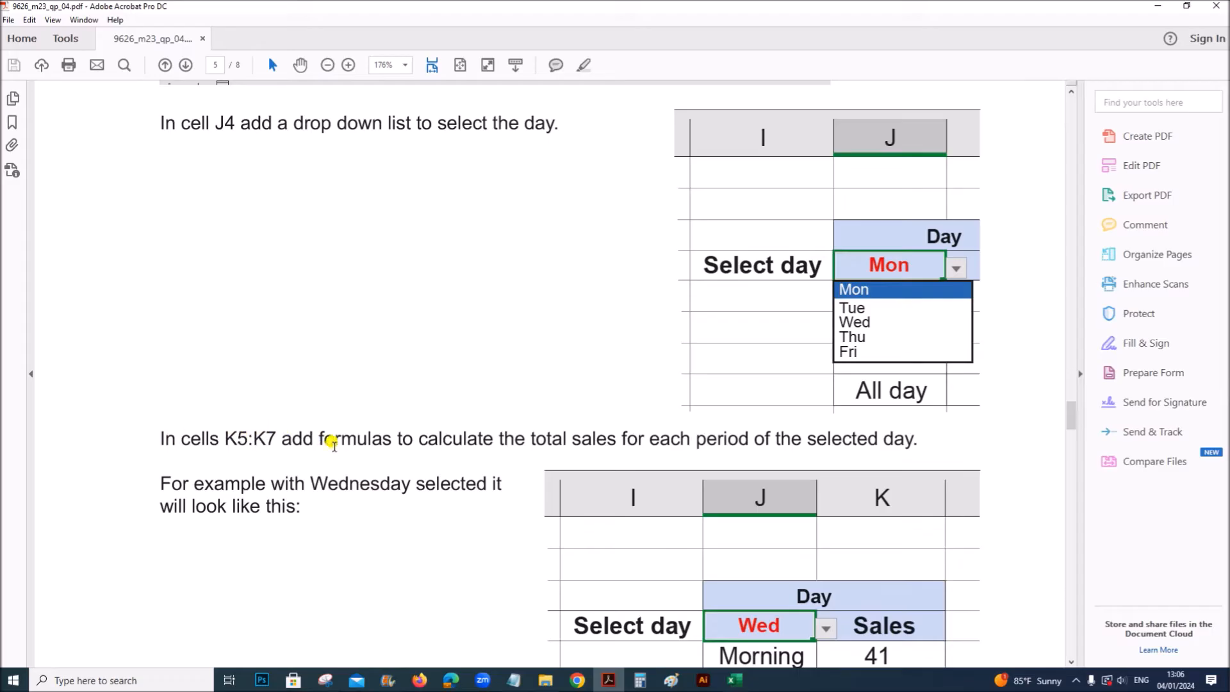
left_click_drag(440, 428, 916, 420)
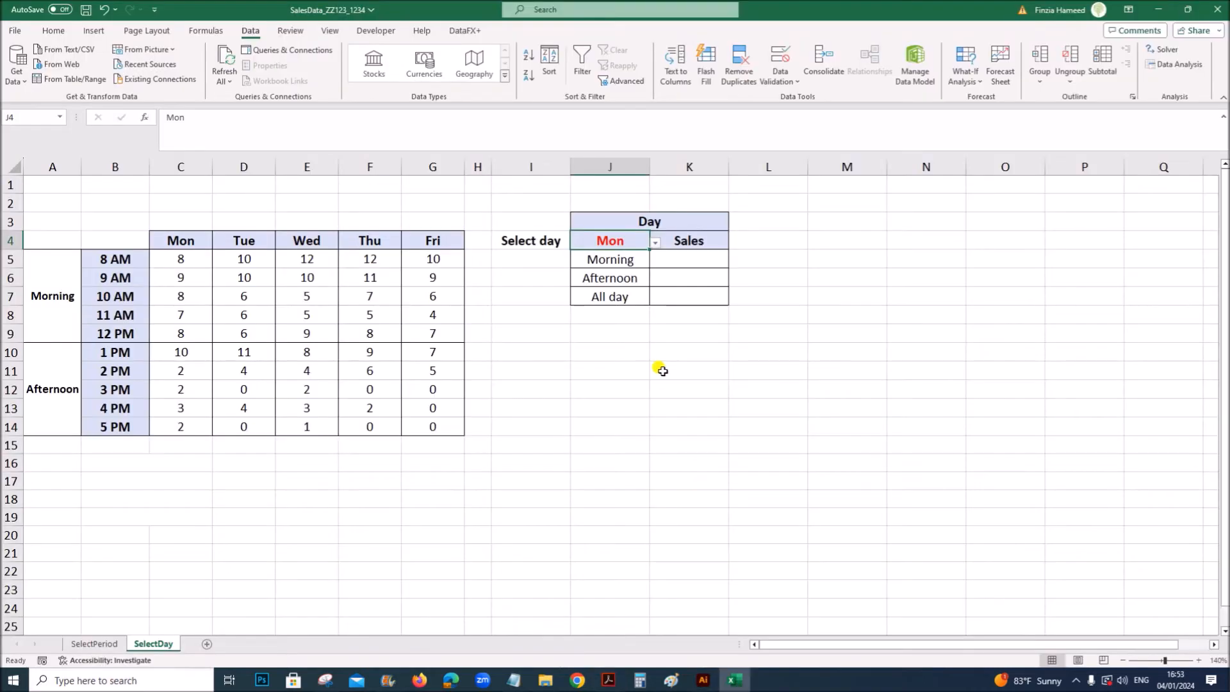
Choose Mon from the day drop-down list in J4 in Excel
left_click(660, 362)
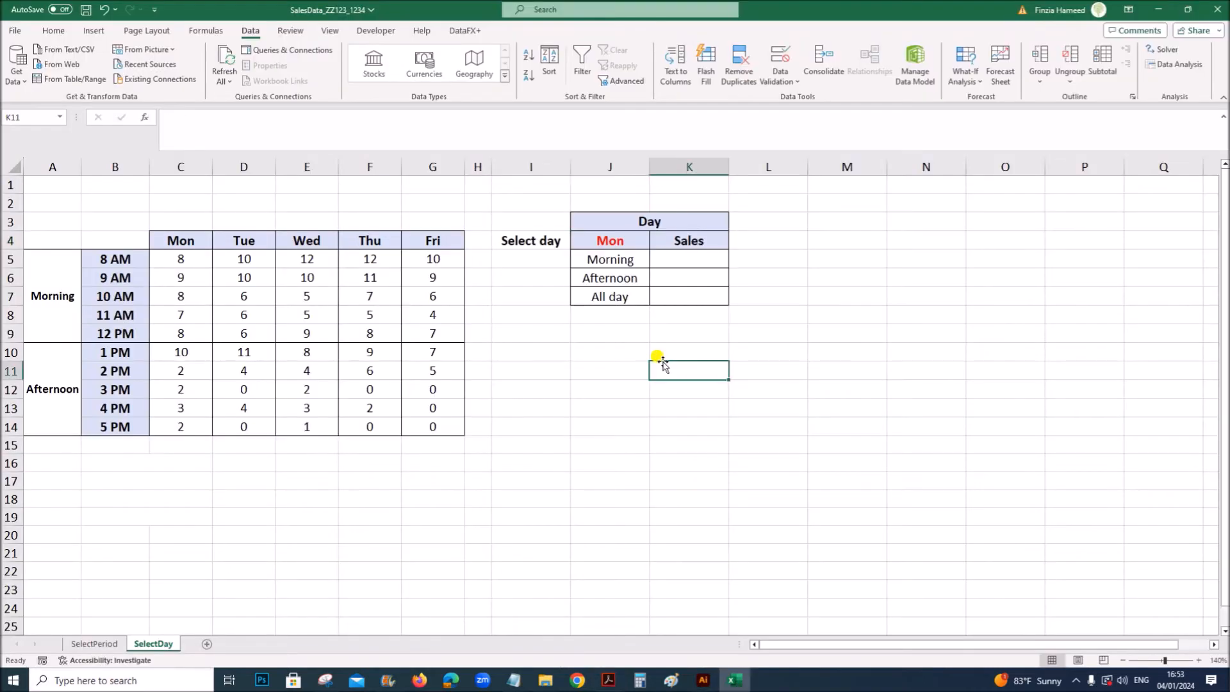
left_click(630, 241)
left_click(654, 246)
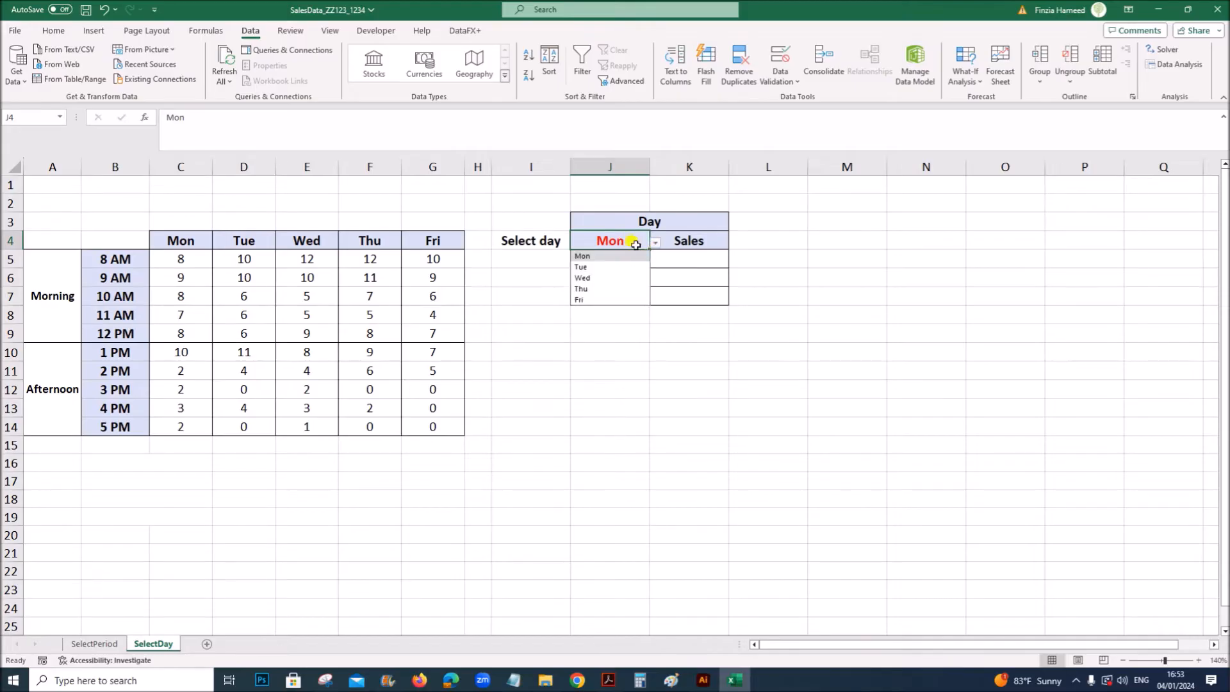
left_click(610, 256)
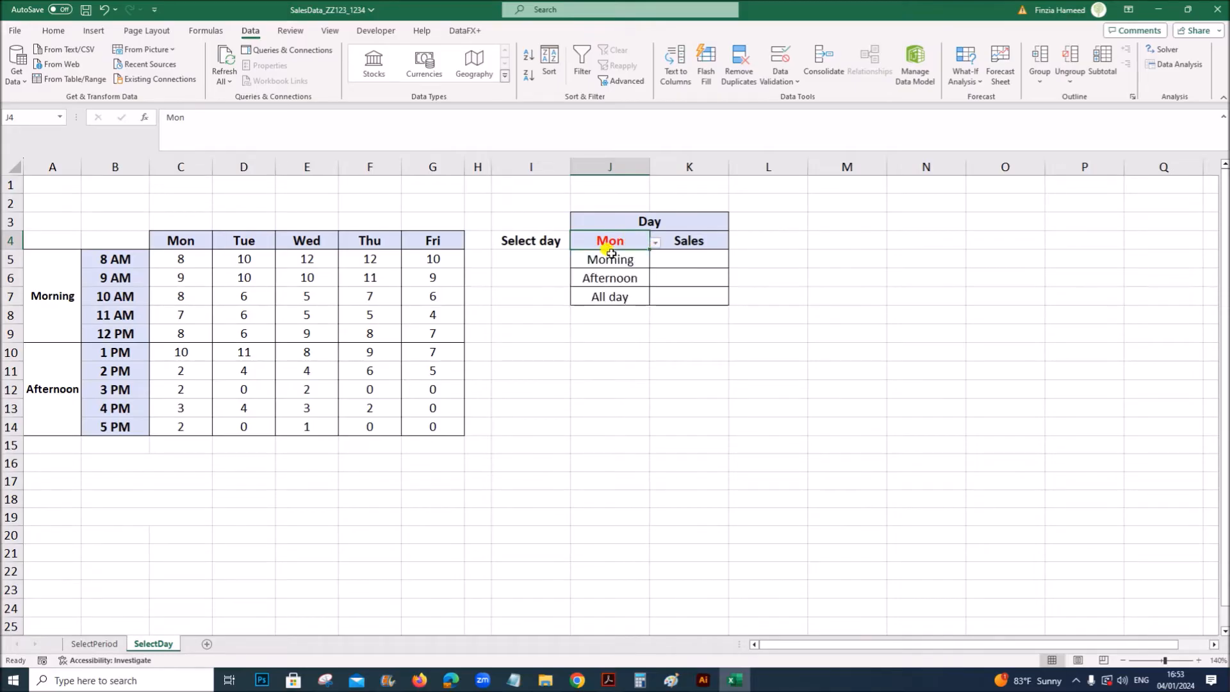
Examine the selected day in J4 and Monday's morning, afternoon and all-day sales cells that K5:K7 have to total
left_click(675, 257)
left_click_drag(181, 259, 184, 335)
left_click(696, 275)
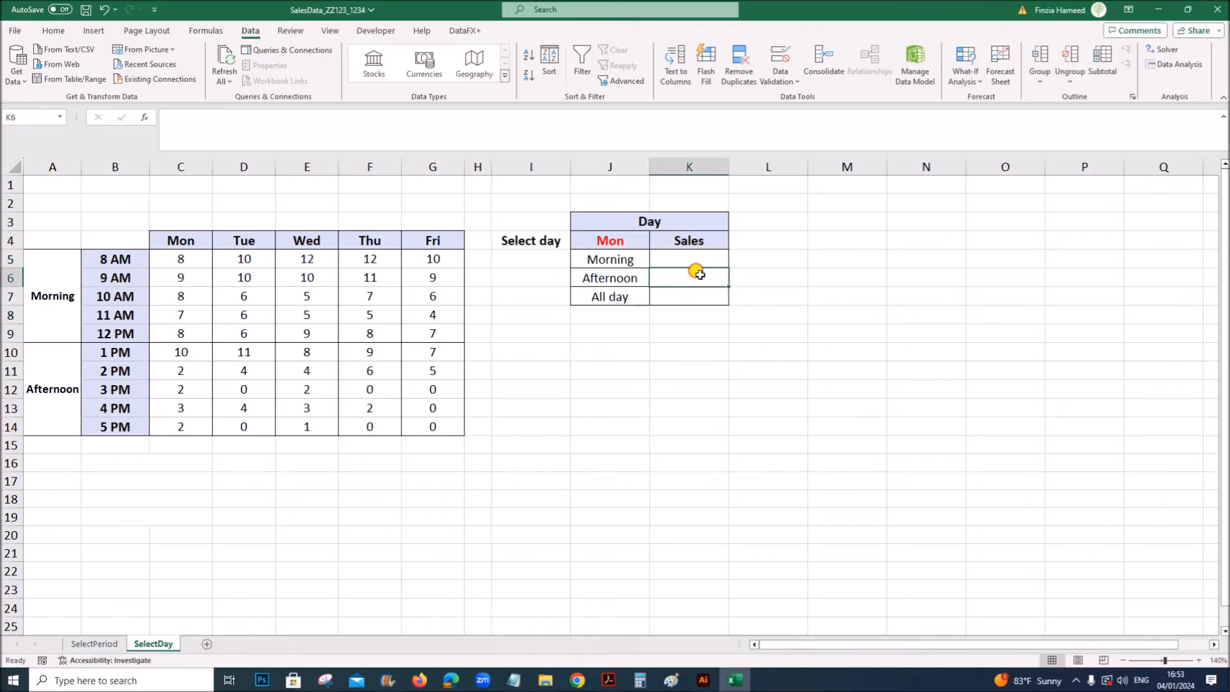
left_click_drag(164, 360, 162, 423)
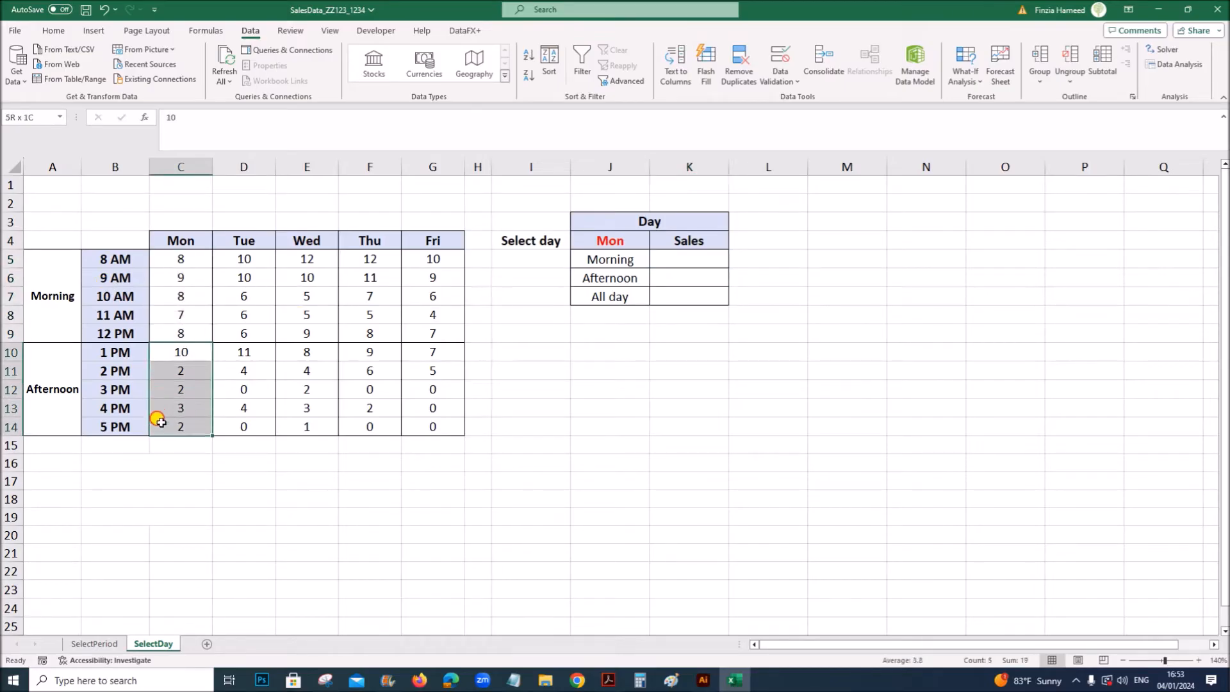
left_click(654, 298)
left_click_drag(191, 257, 182, 421)
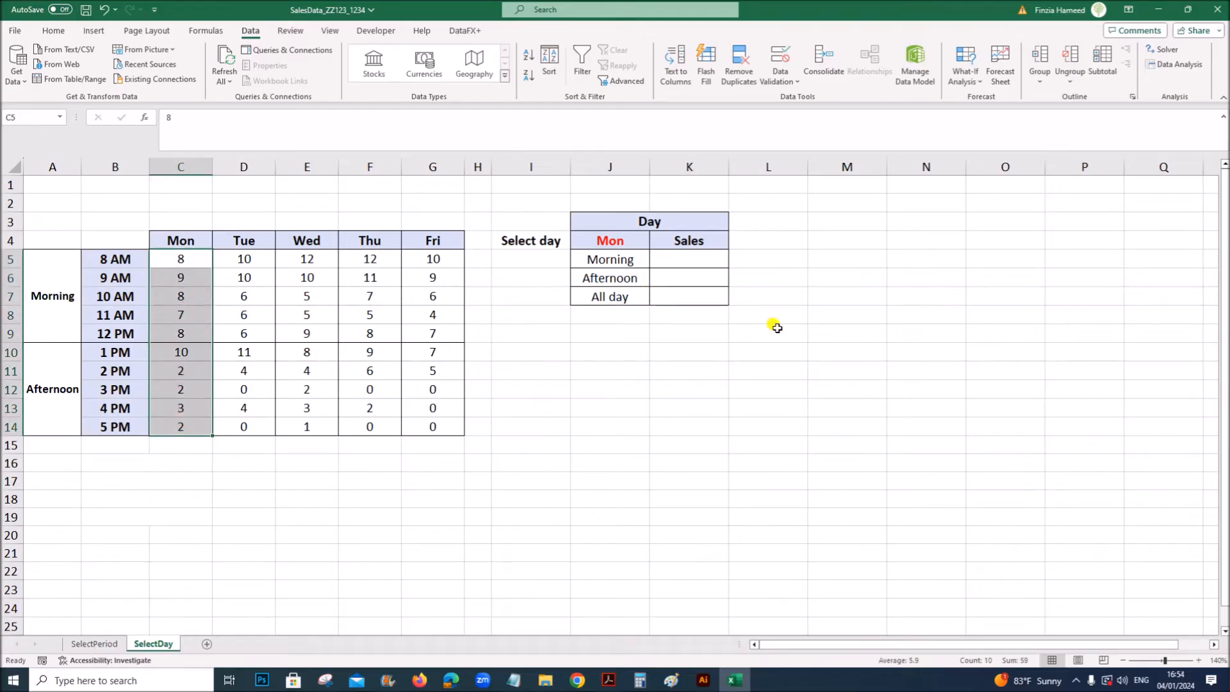
left_click(772, 273)
left_click(683, 260)
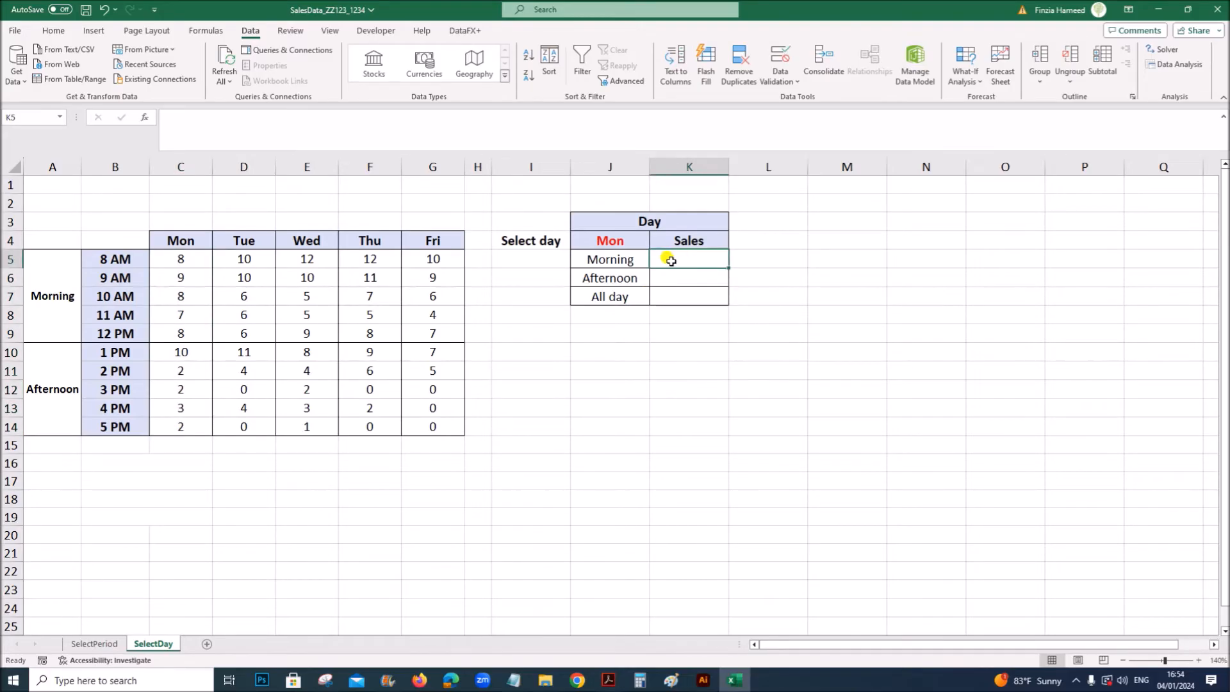
left_click(606, 240)
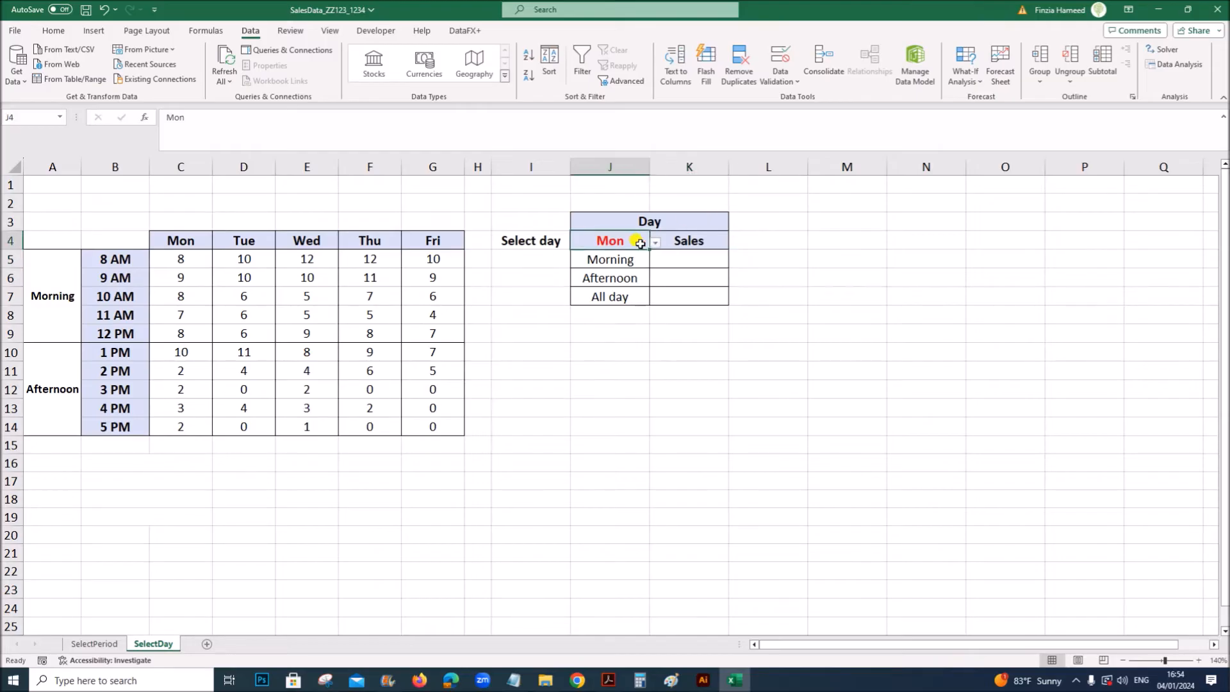
left_click(695, 260)
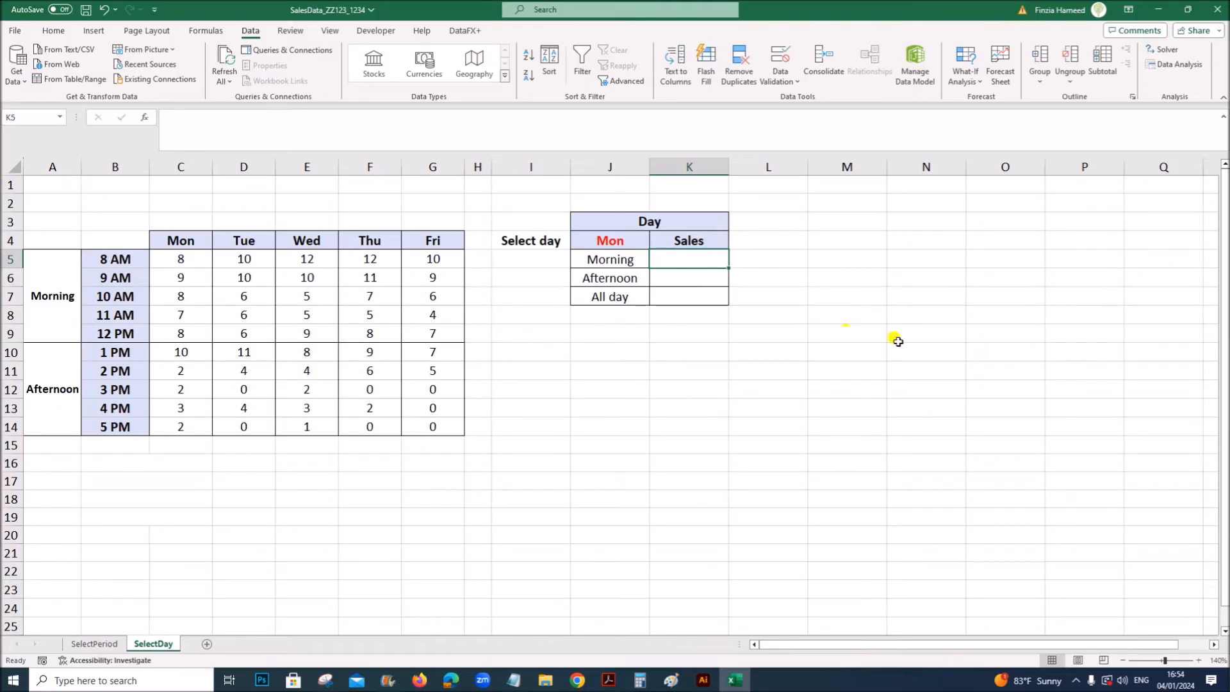
left_click_drag(192, 258, 191, 314)
left_click(602, 241)
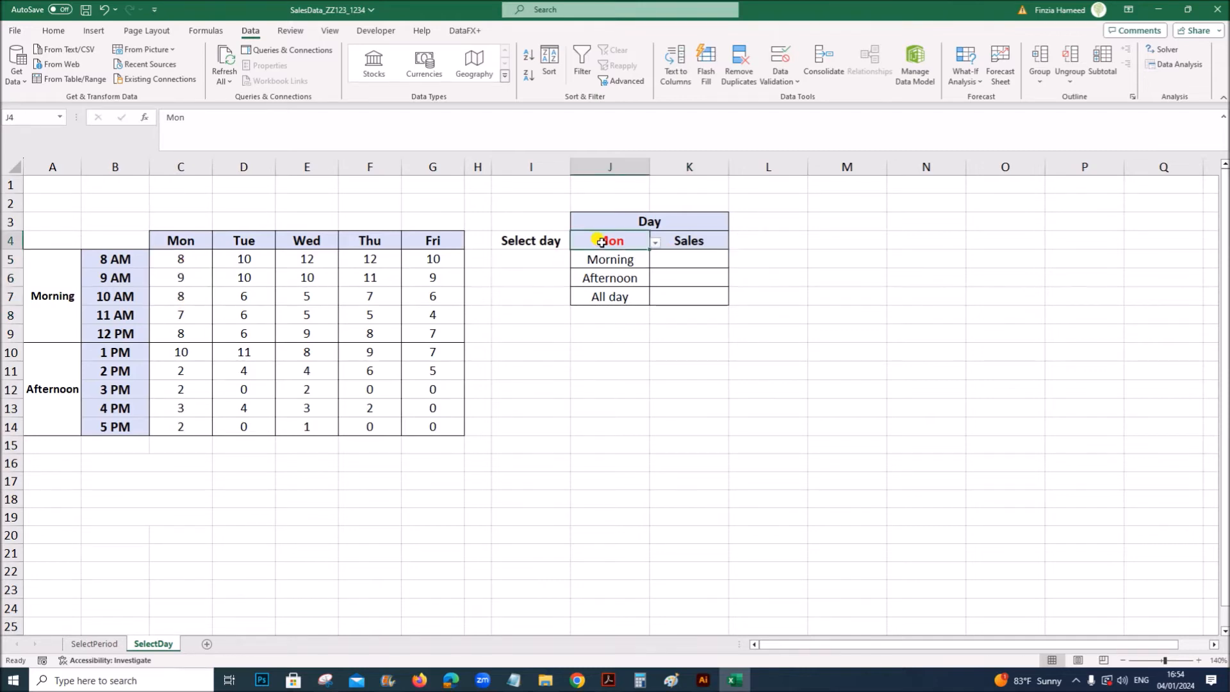
Start an INDEX function in K5 using the array, row and column form, with the sales figures C5:G14 (data) as the array
left_click(658, 257)
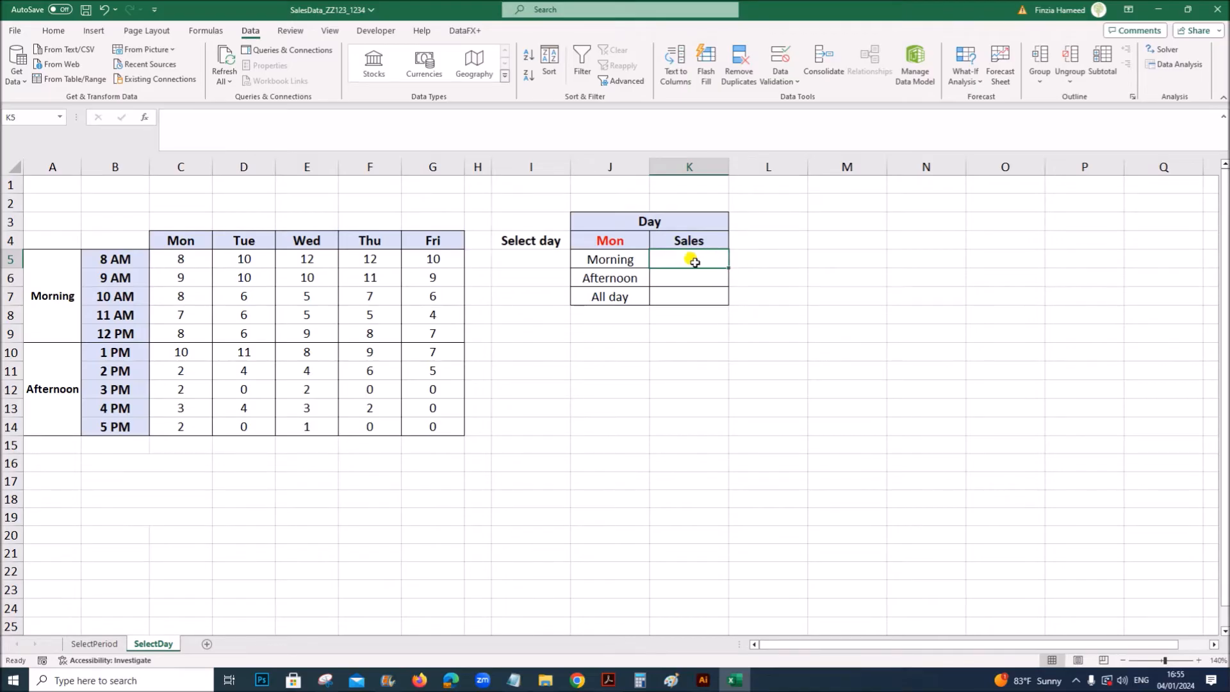
type("=")
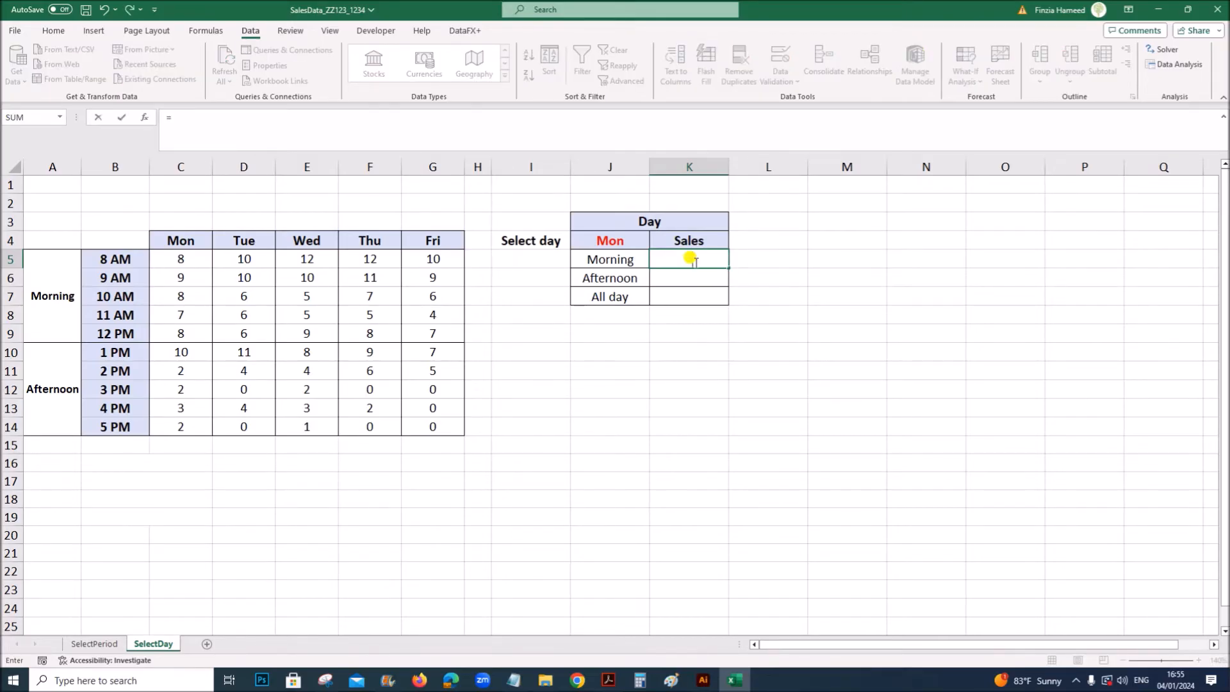
type("INDEX(")
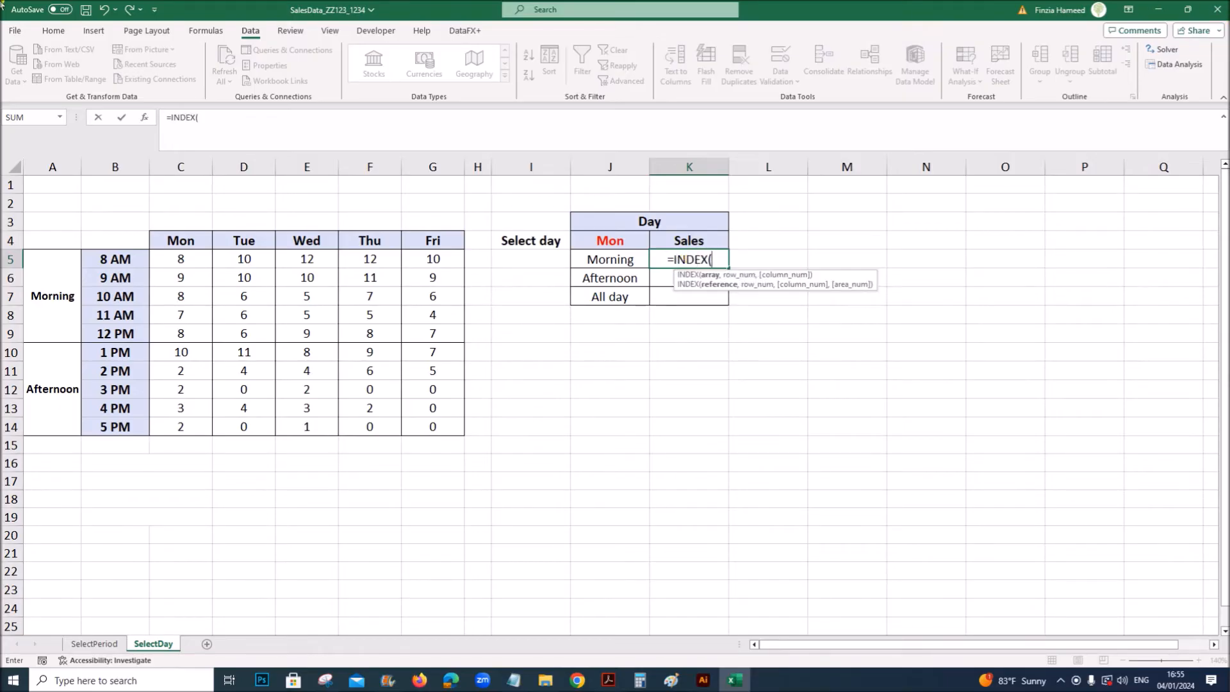
left_click(142, 119)
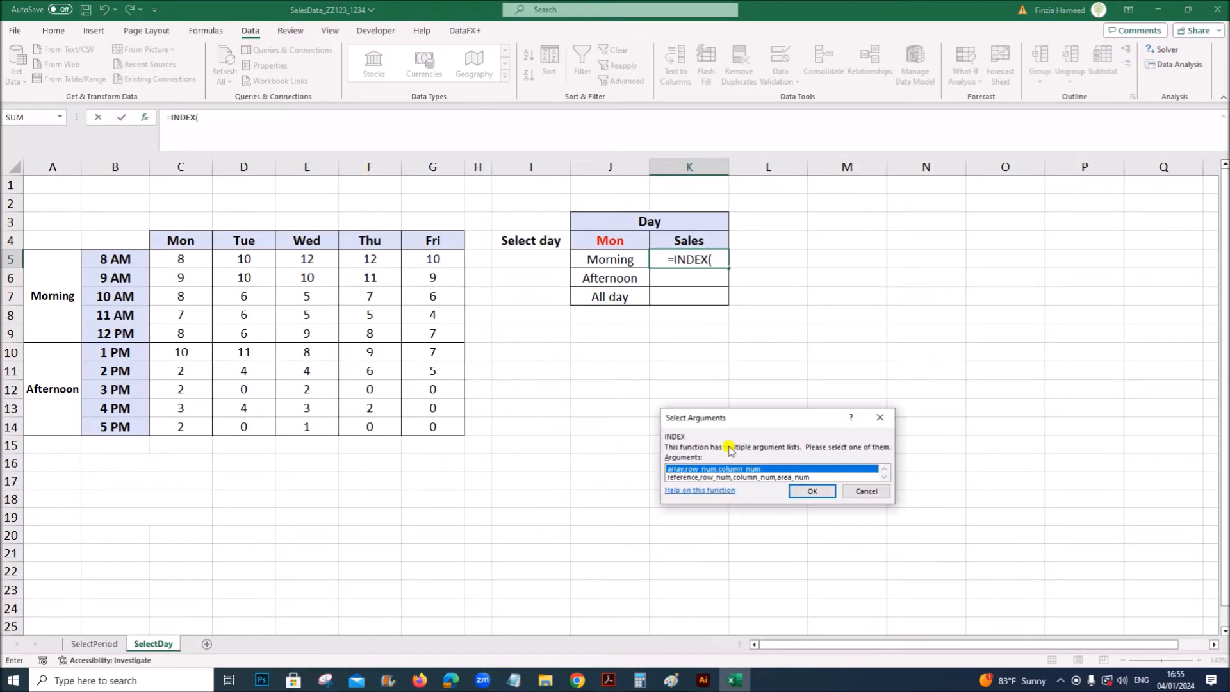
left_click(820, 495)
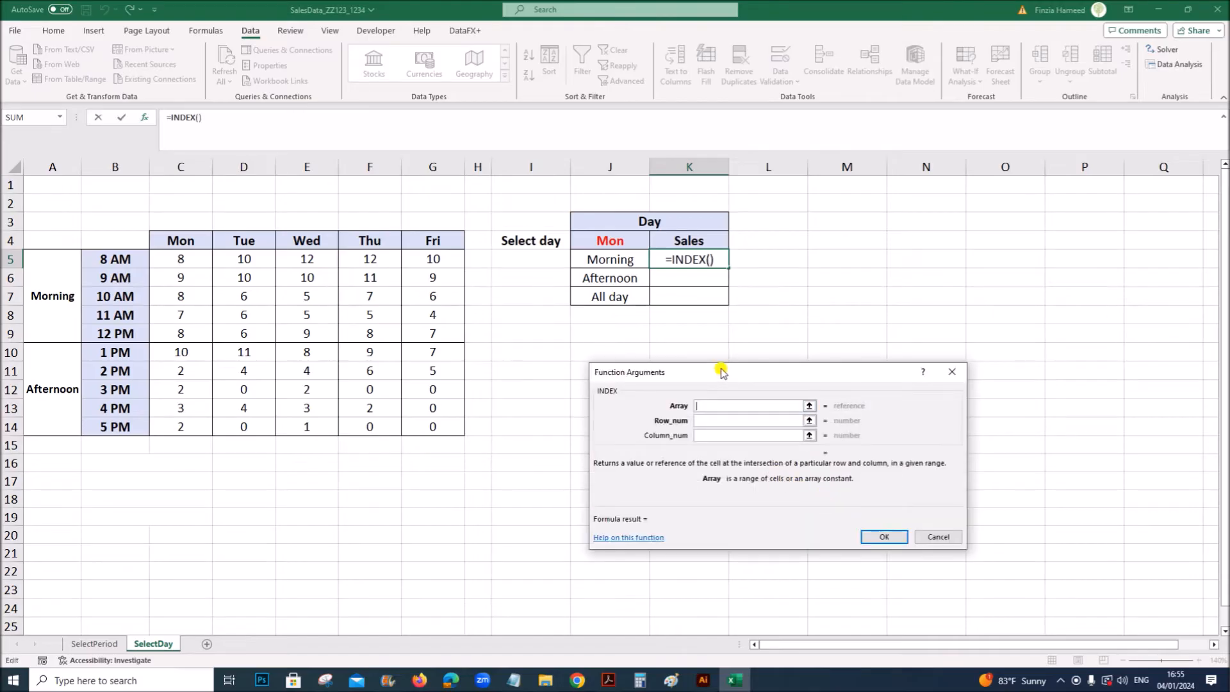
left_click_drag(719, 366, 846, 261)
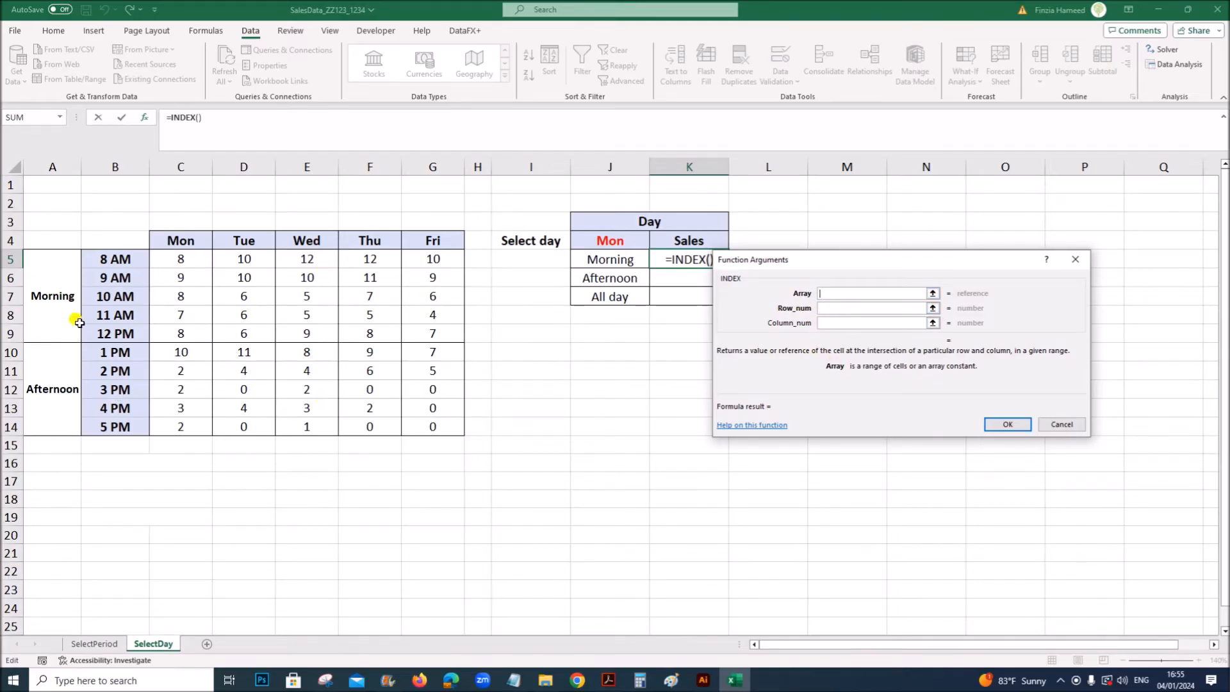
left_click_drag(182, 258, 434, 424)
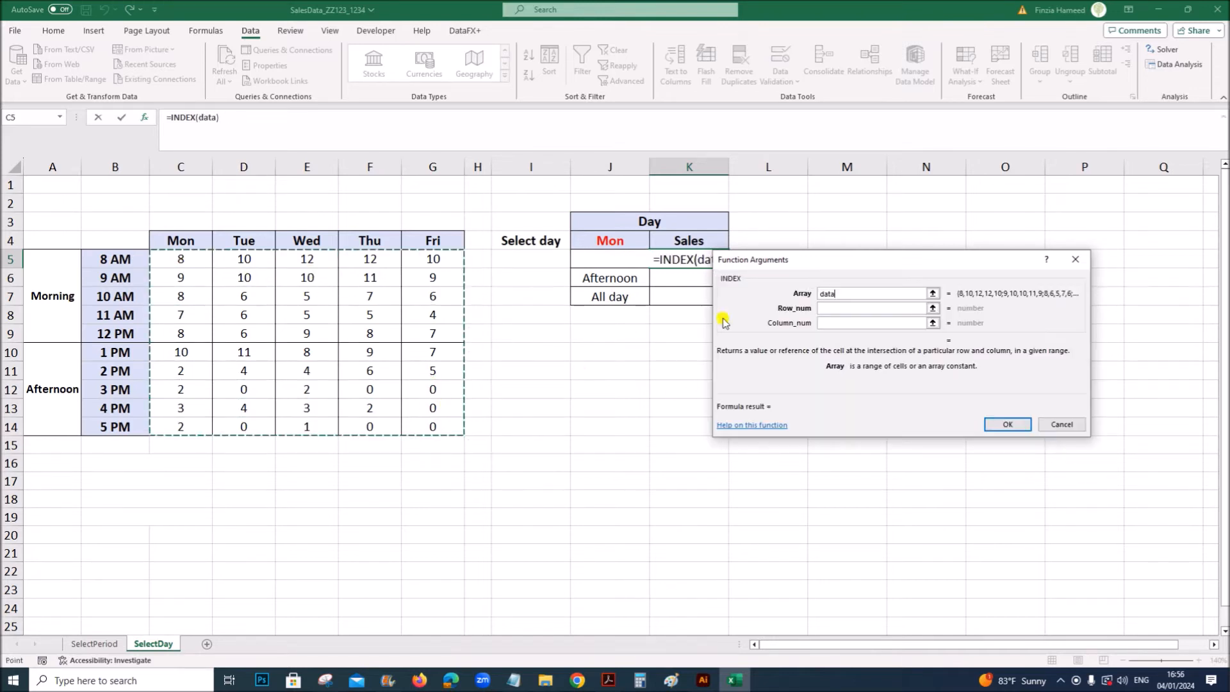
Leave the INDEX row number blank, set its column number to MATCH(J4,days,0), and enter the formula in K5
left_click(834, 308)
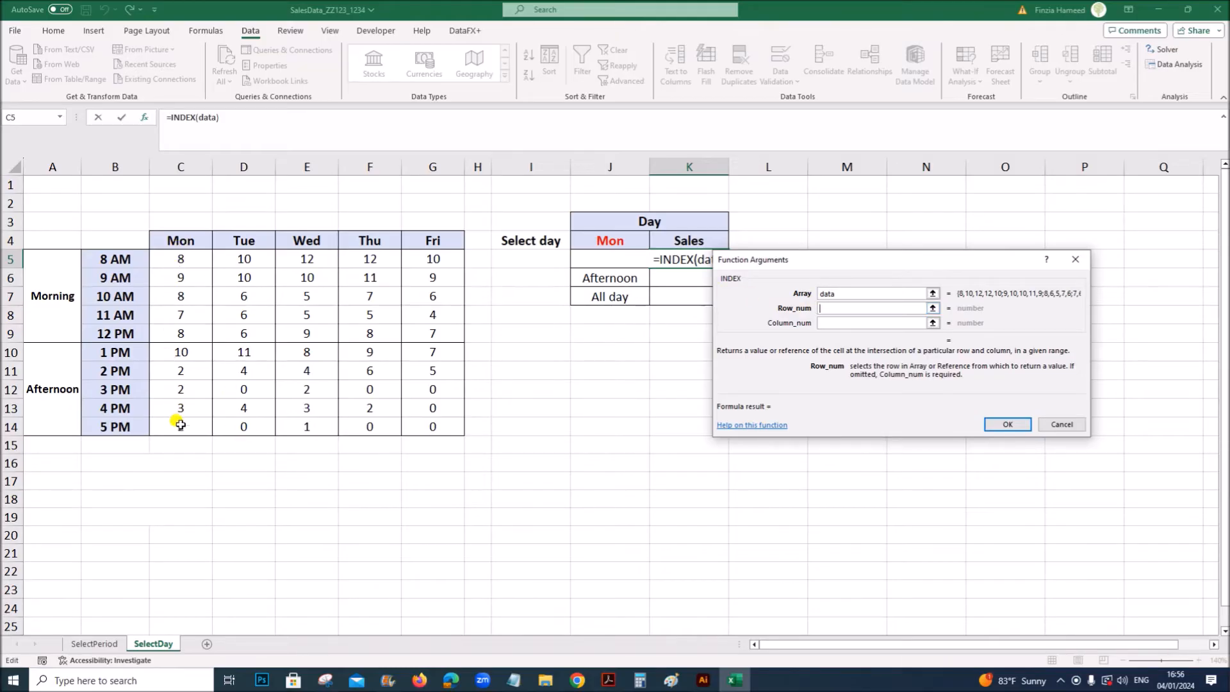
left_click(831, 323)
left_click_drag(849, 262, 735, 365)
left_click(712, 427)
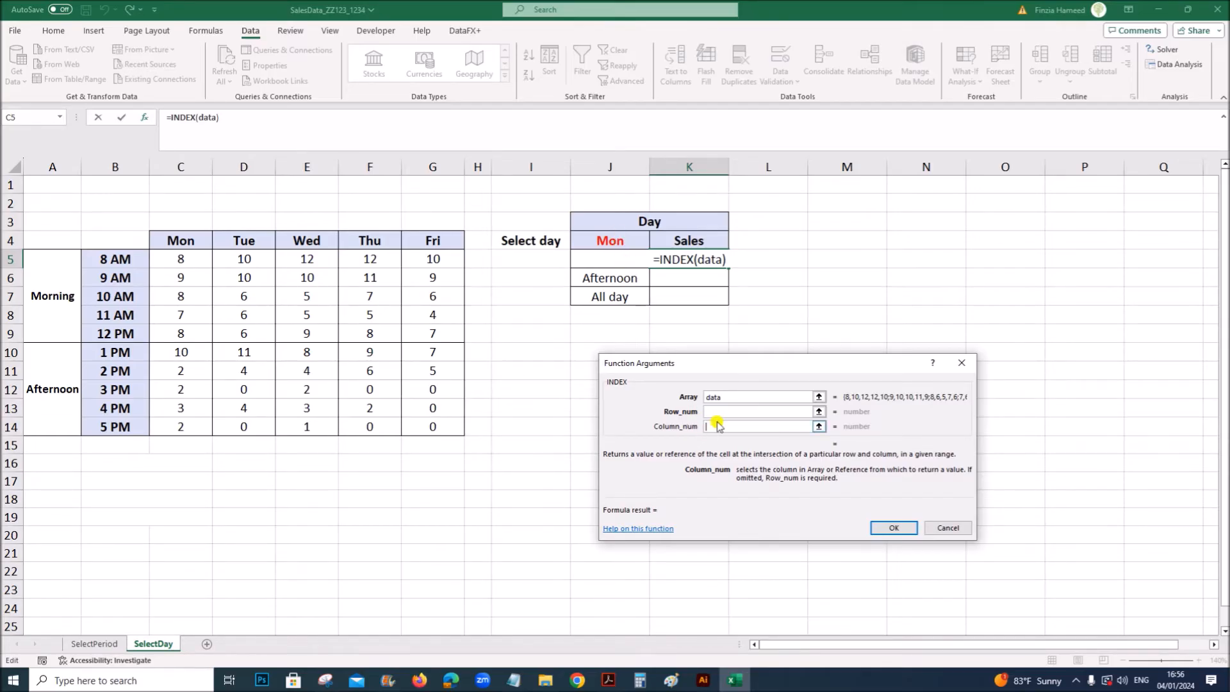
type("m")
key("BackSpace")
type("MATC")
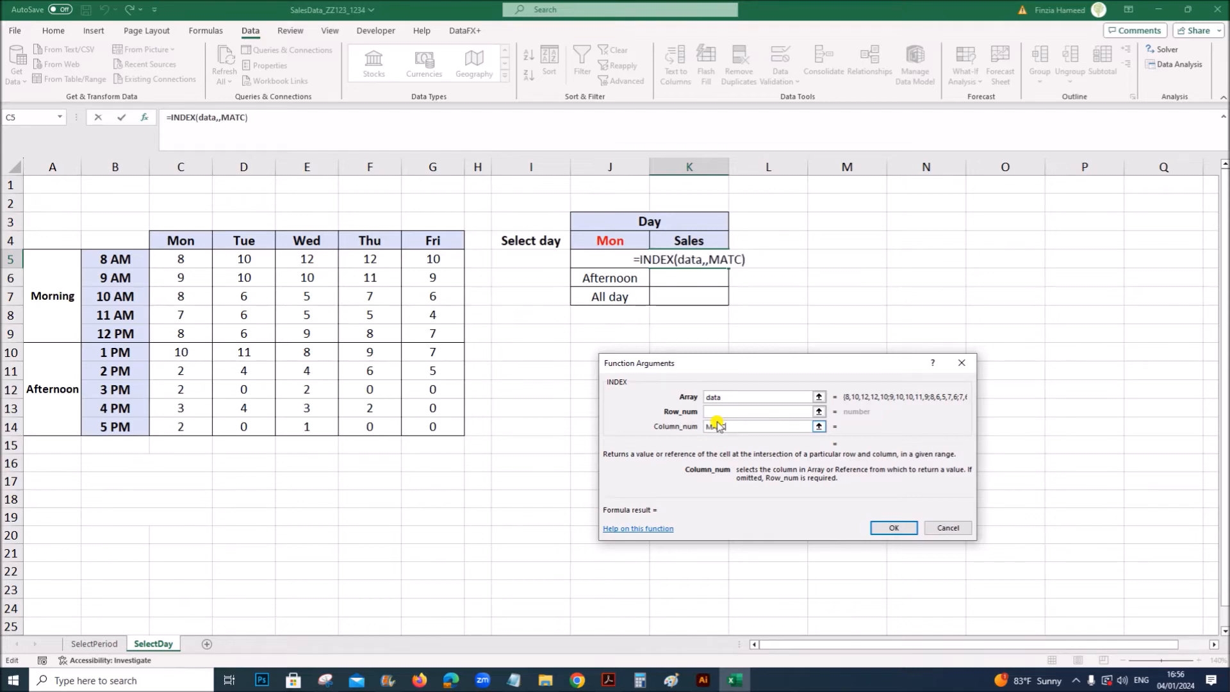
type("H(")
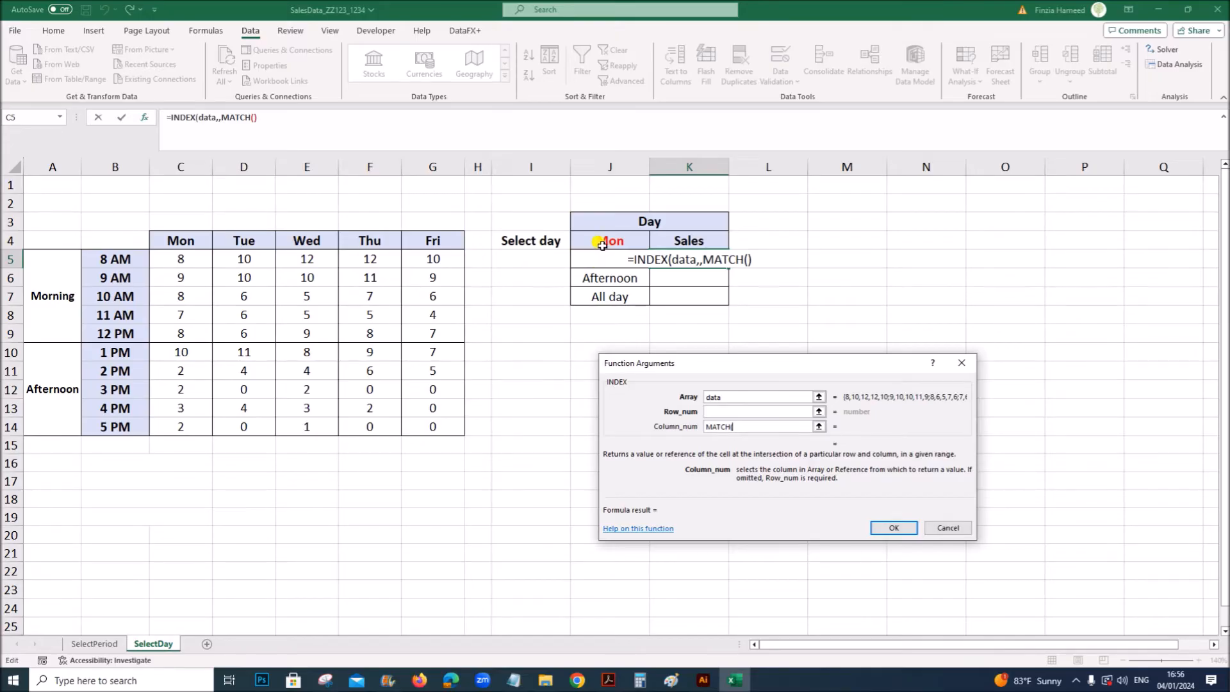
left_click(608, 244)
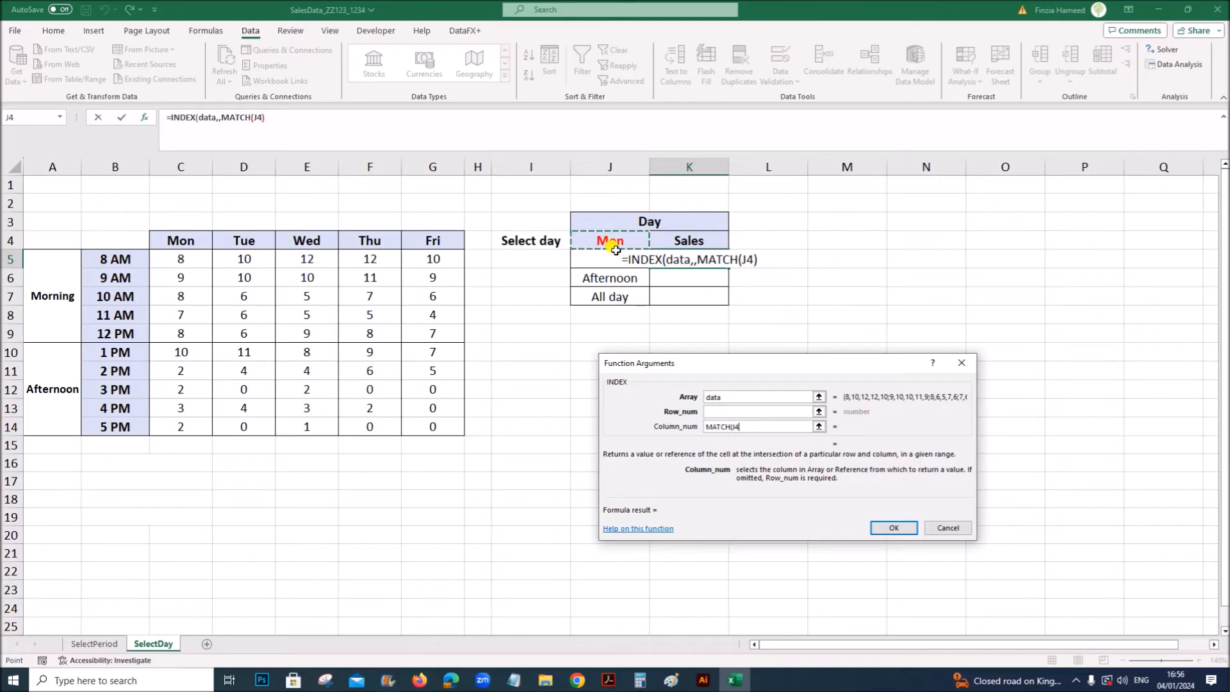
type(",")
left_click_drag(187, 242, 435, 238)
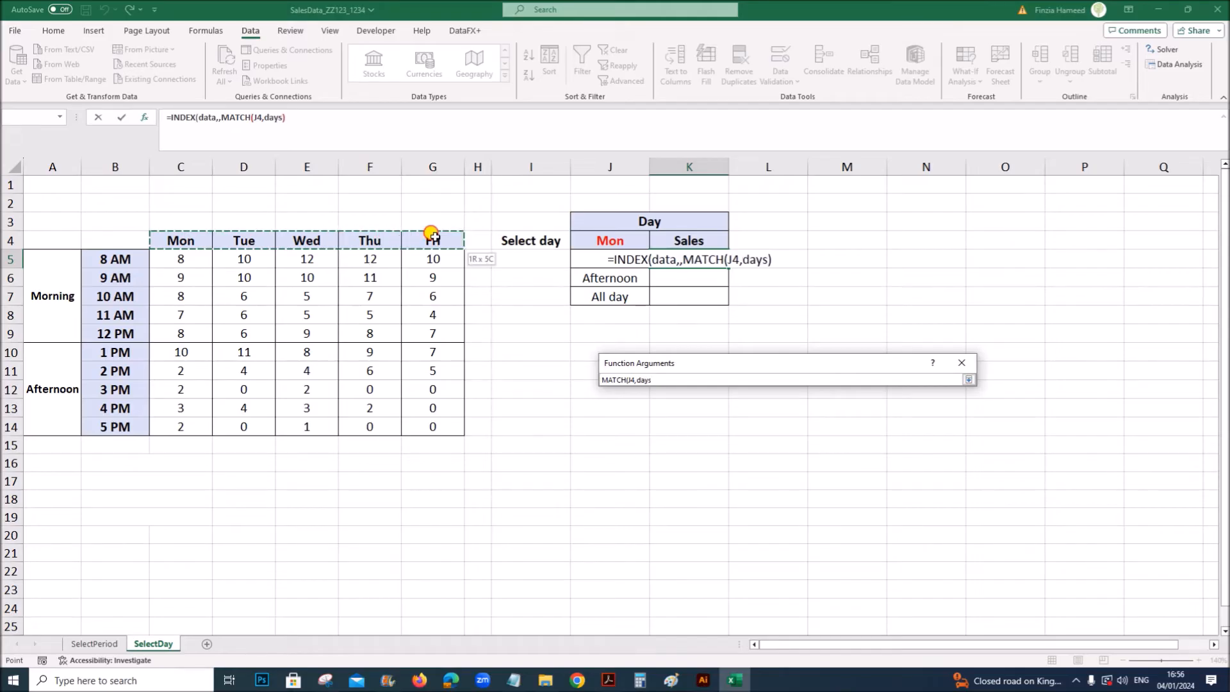
left_click_drag(436, 238, 435, 238)
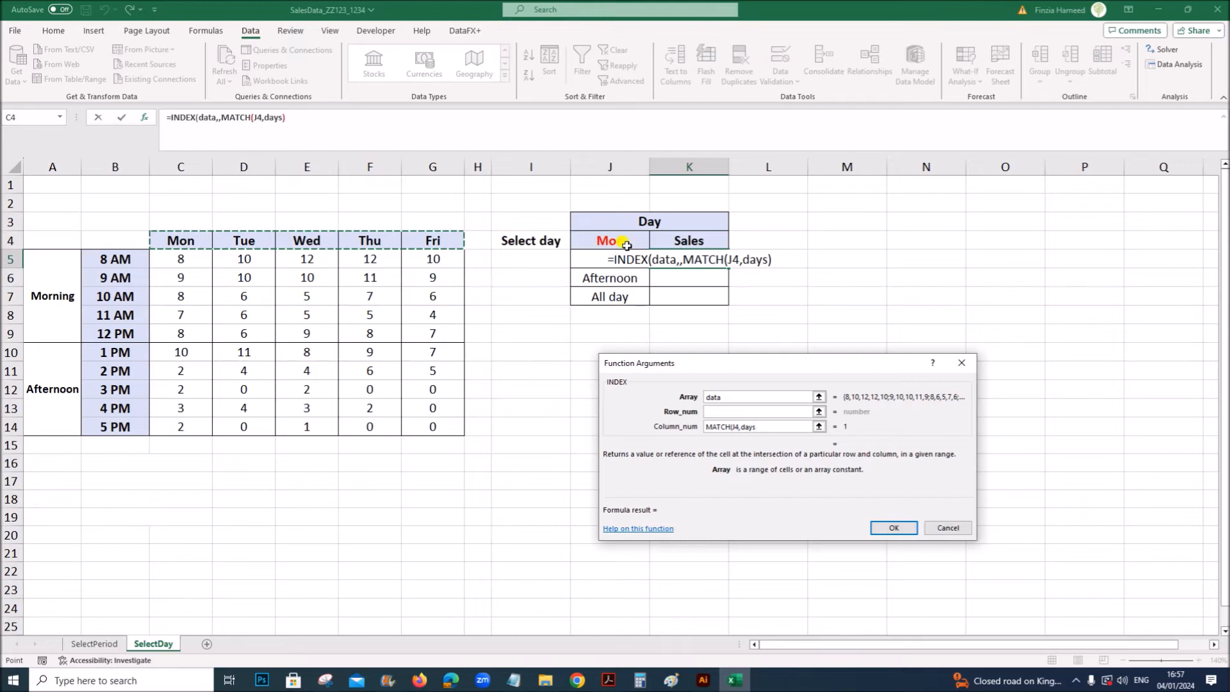
type(",")
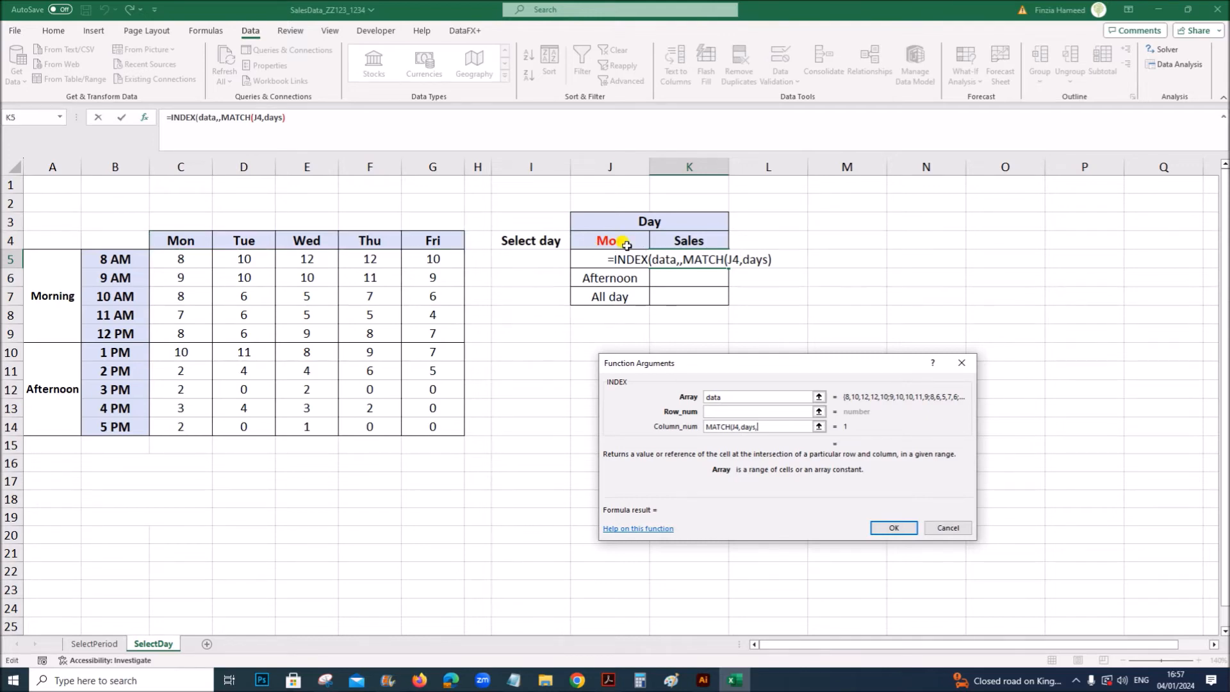
type("0")
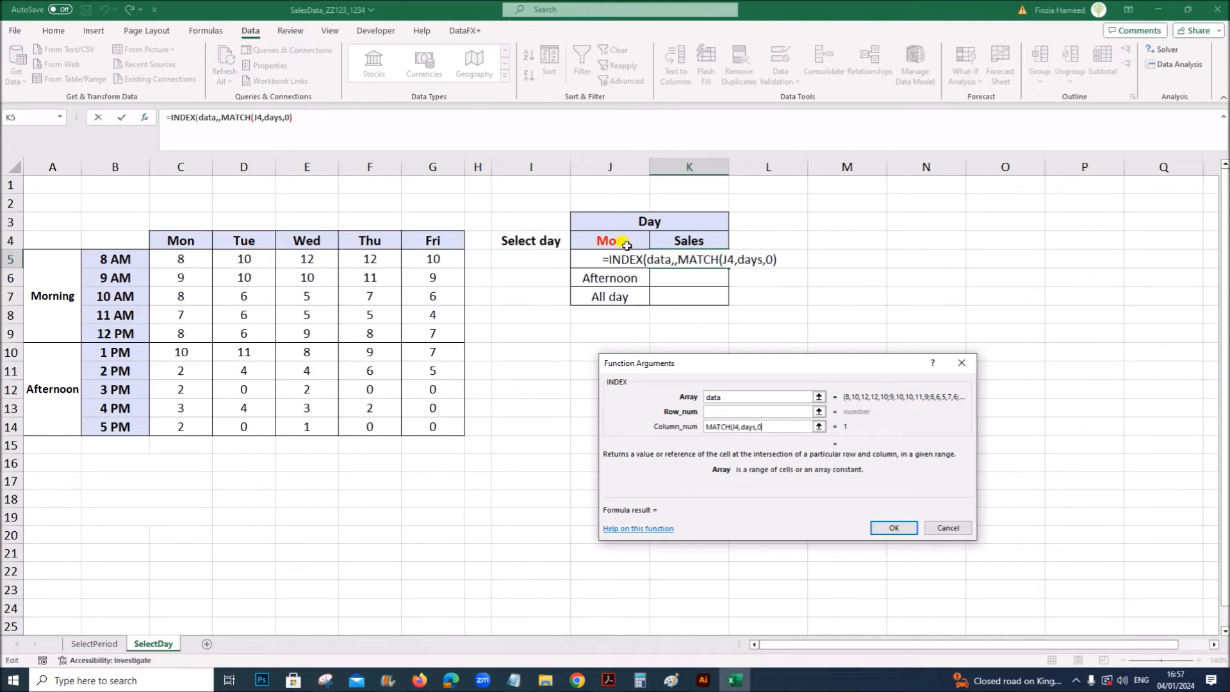
type(")")
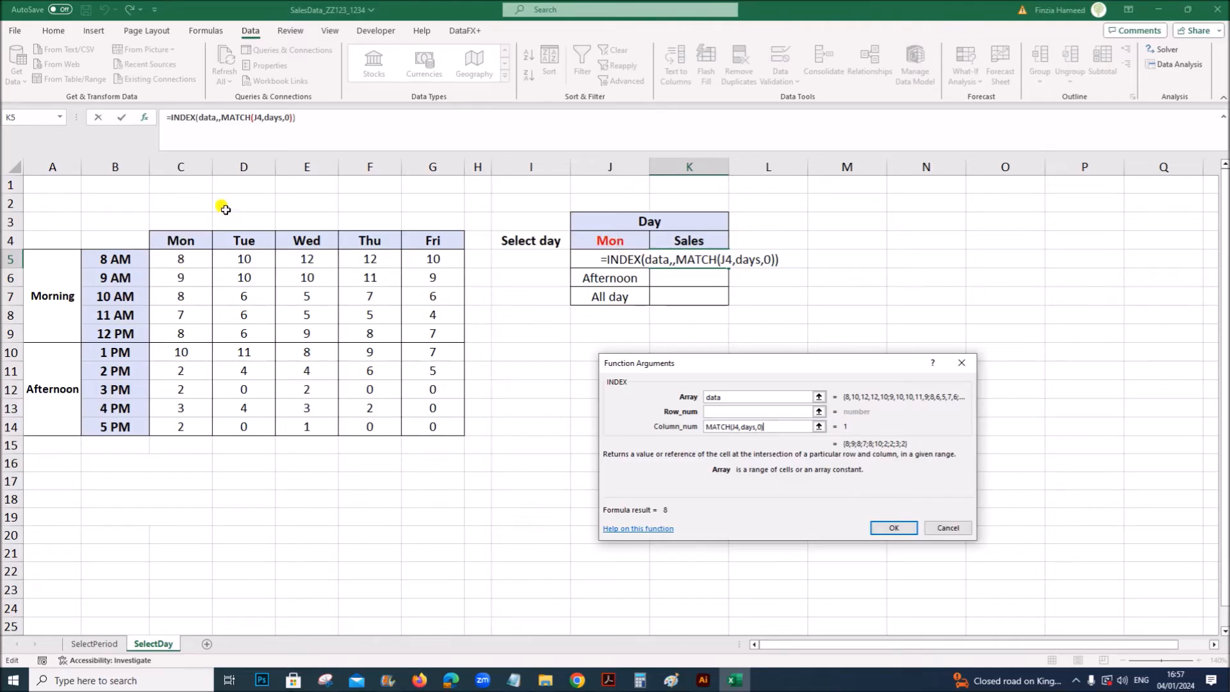
left_click(895, 528)
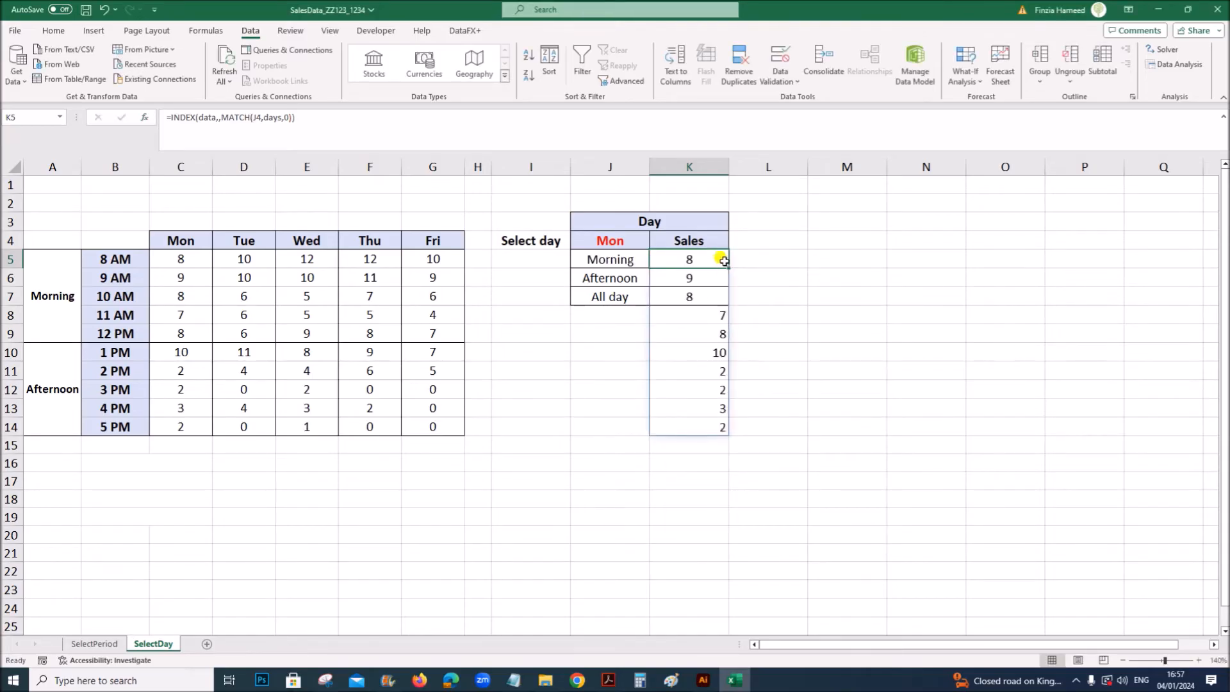
Review the INDEX formula in K5 and the column of values it returns, and choose Tue as the day in J4
left_click(696, 444)
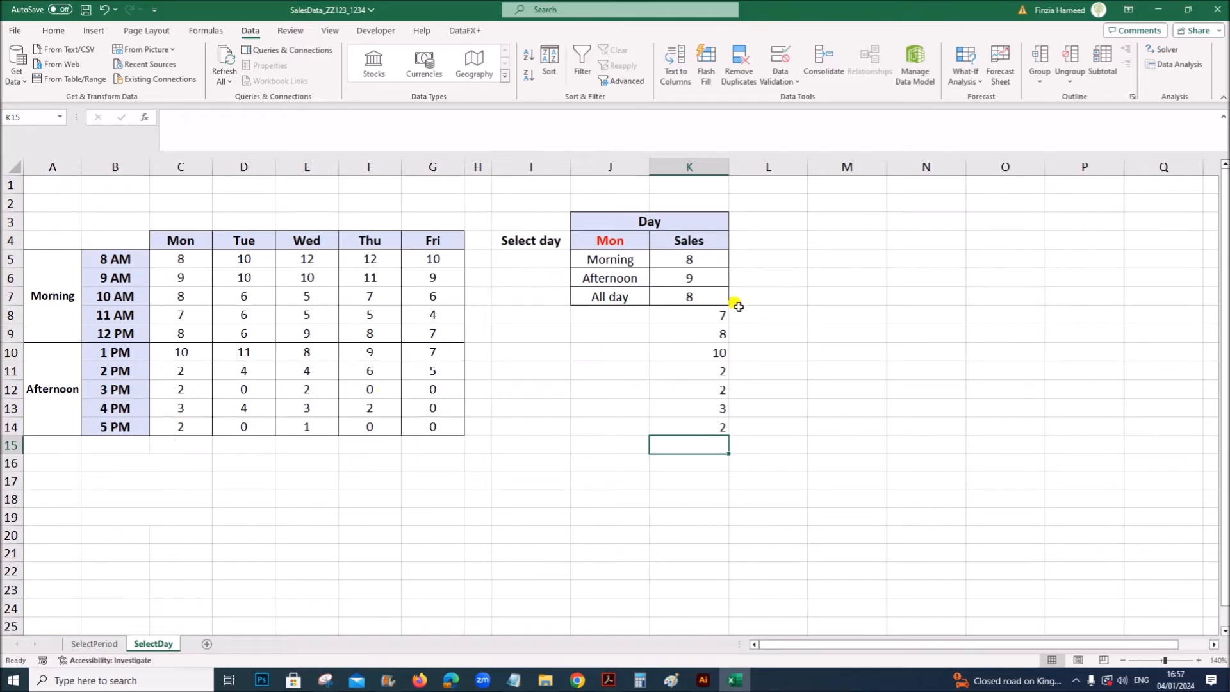
left_click(706, 258)
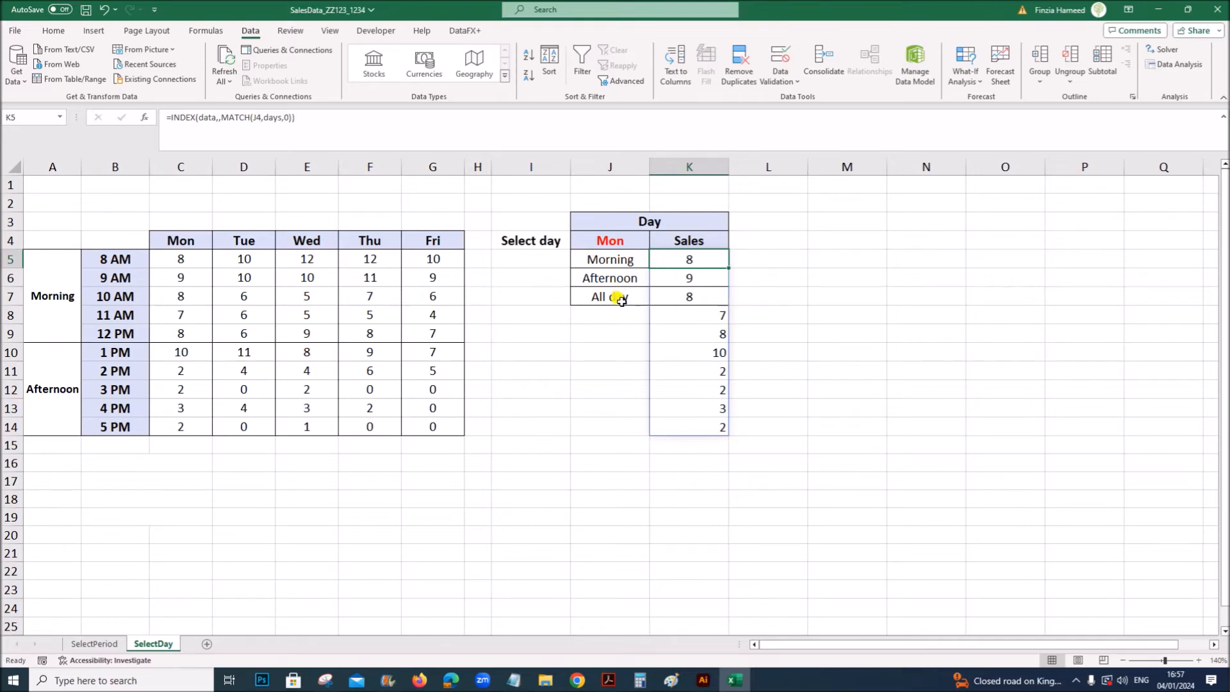
double_click(686, 257)
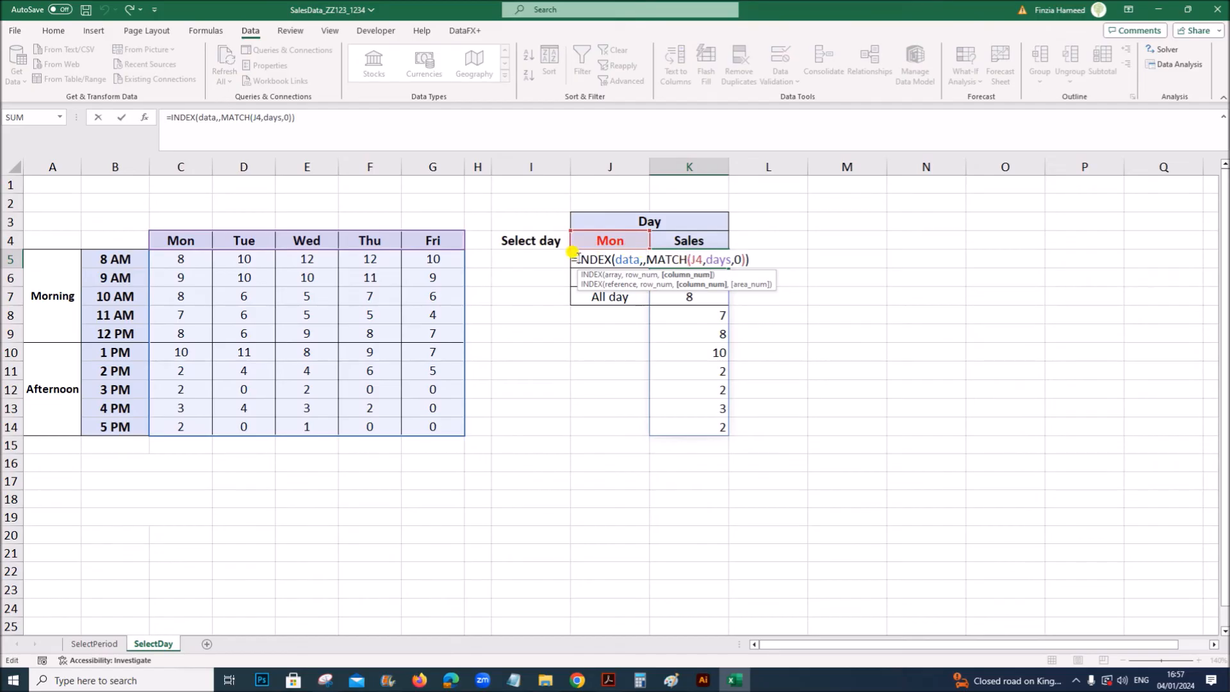
left_click_drag(572, 253, 749, 257)
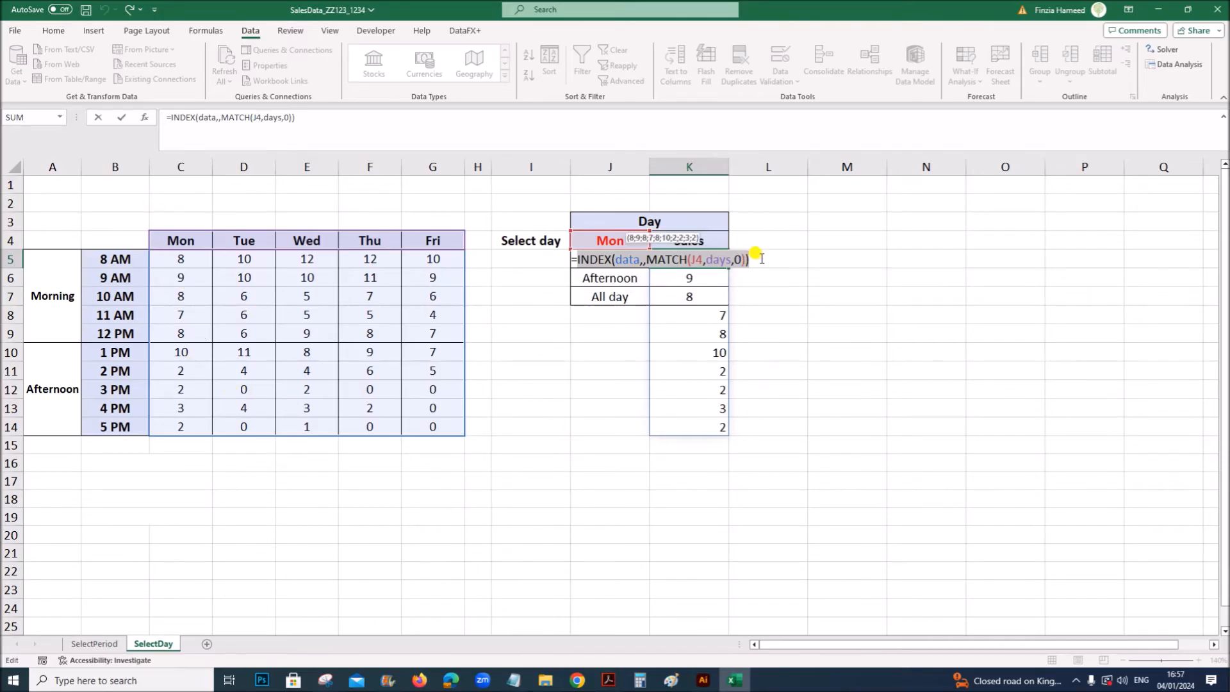
key("Return")
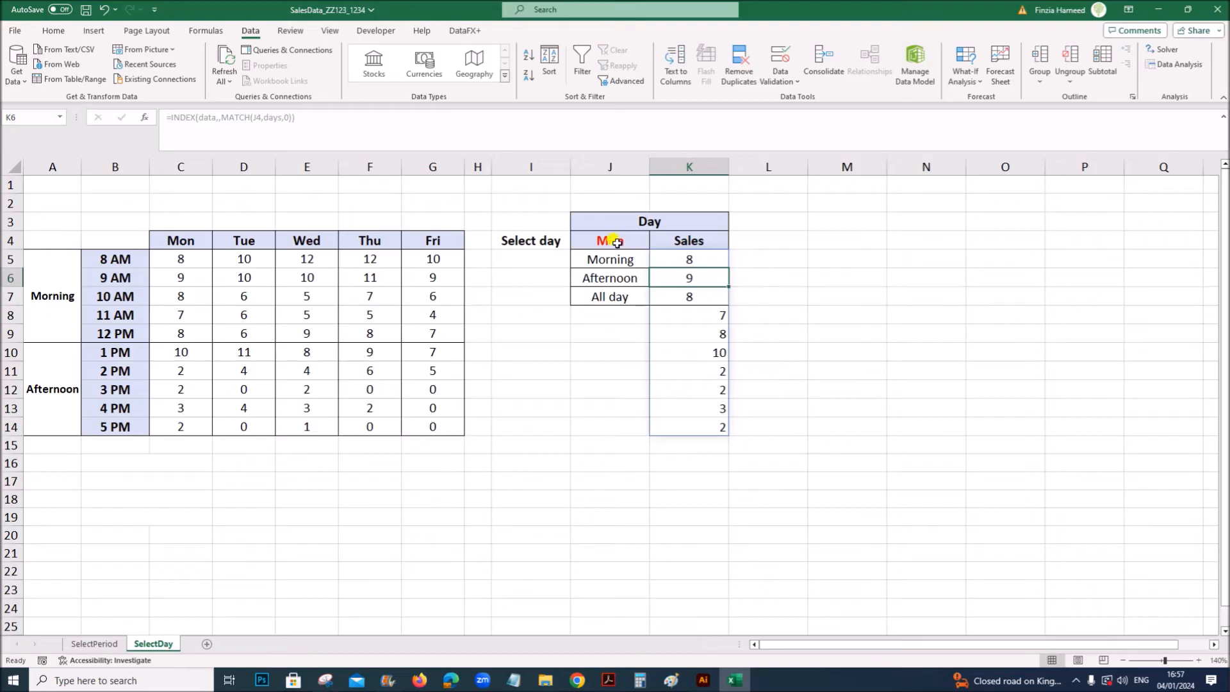
left_click(617, 242)
left_click(654, 242)
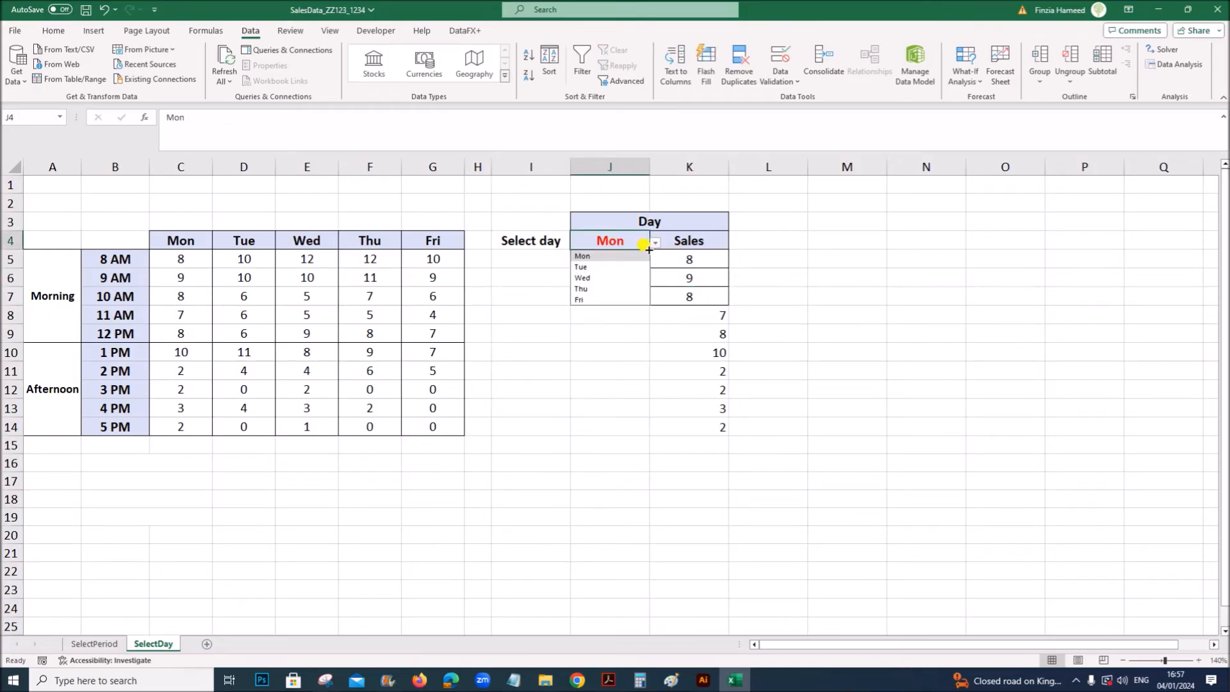
left_click(625, 267)
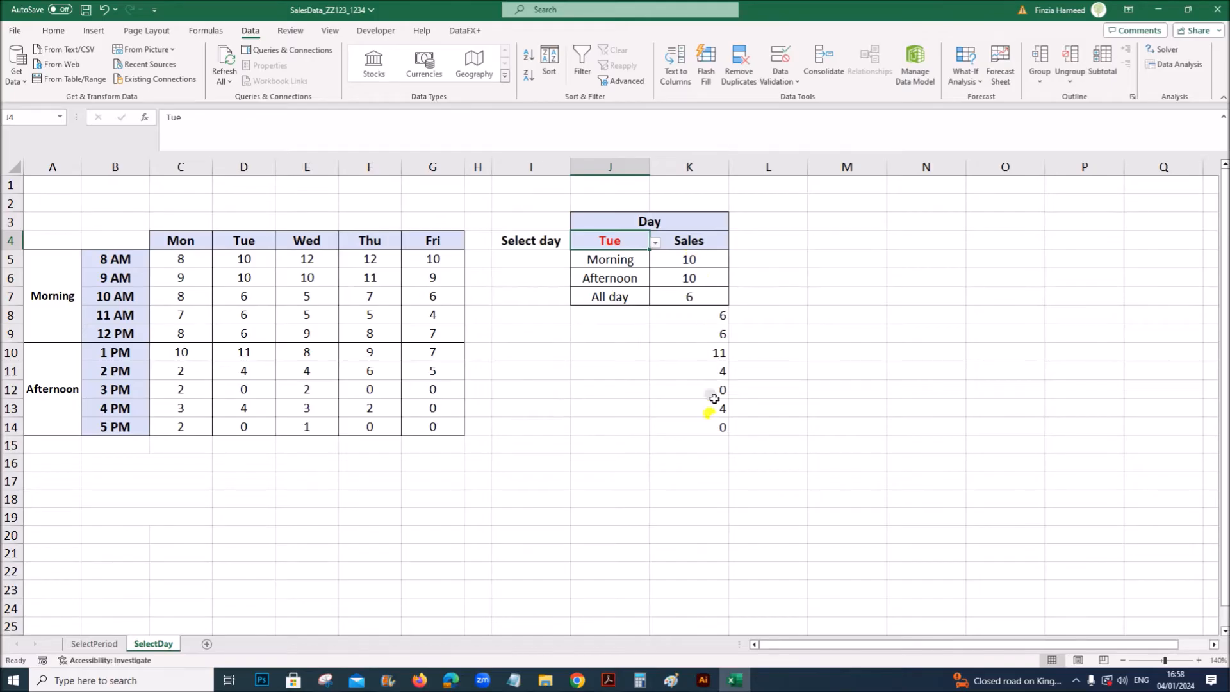
Remove the INDEX and MATCH formula from K5
left_click(689, 259)
double_click(682, 259)
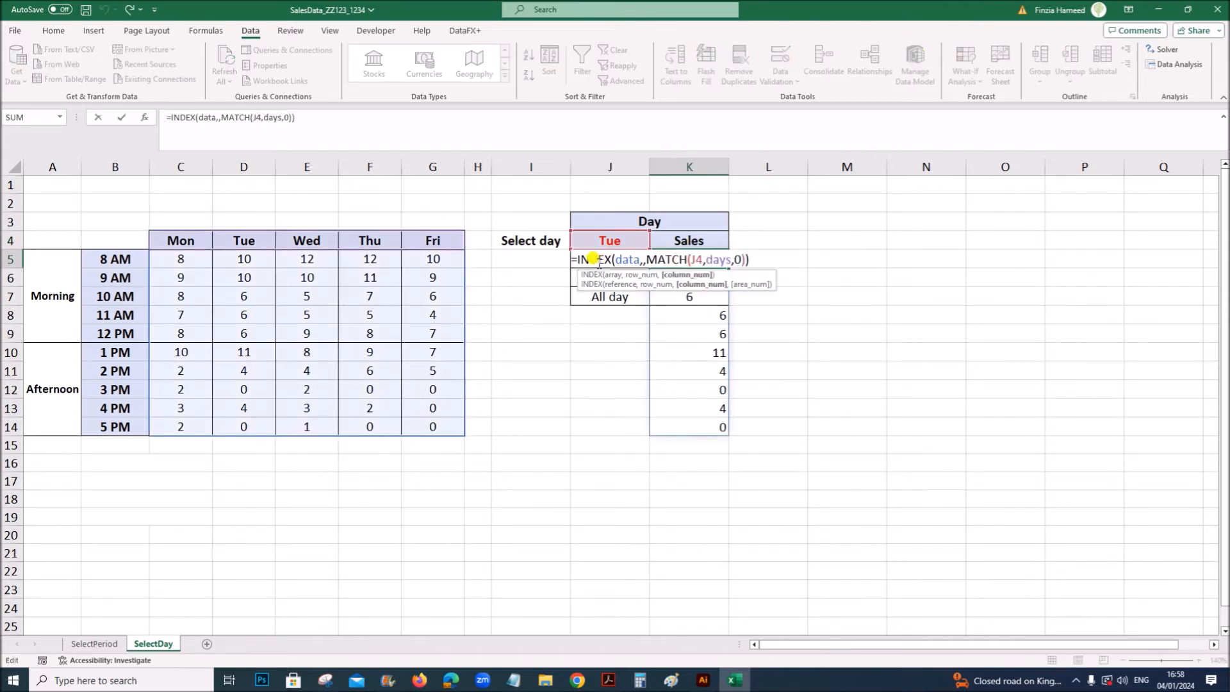
left_click_drag(576, 259, 763, 252)
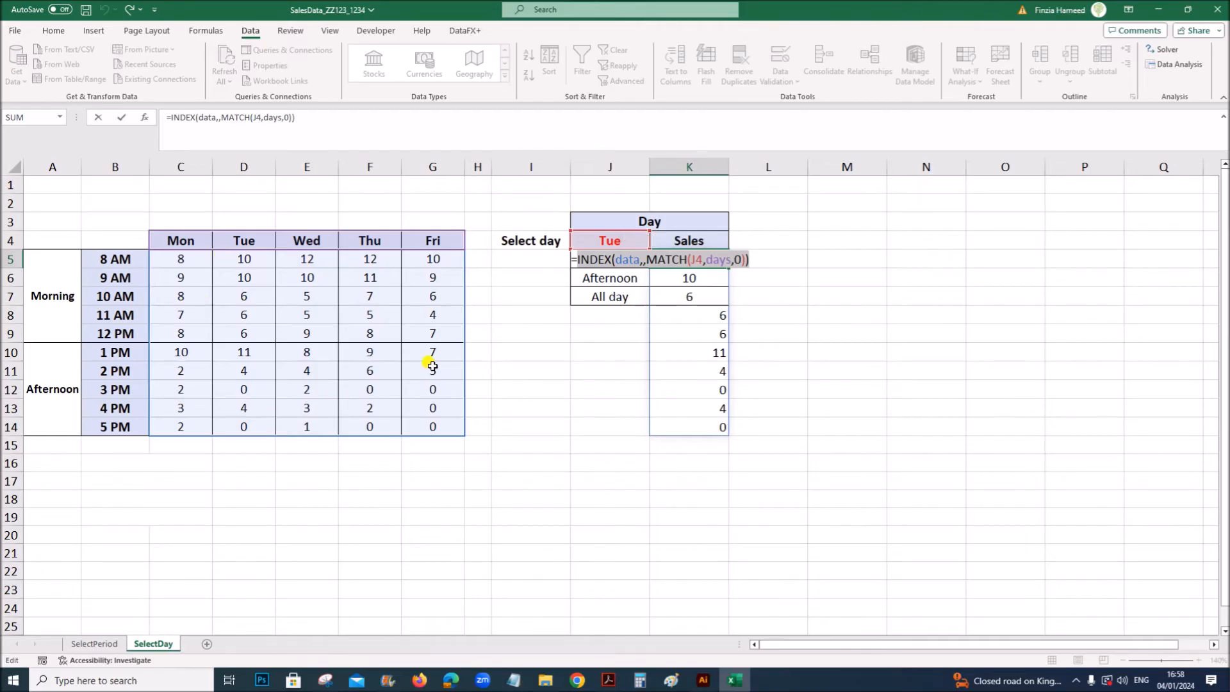
key("BackSpace")
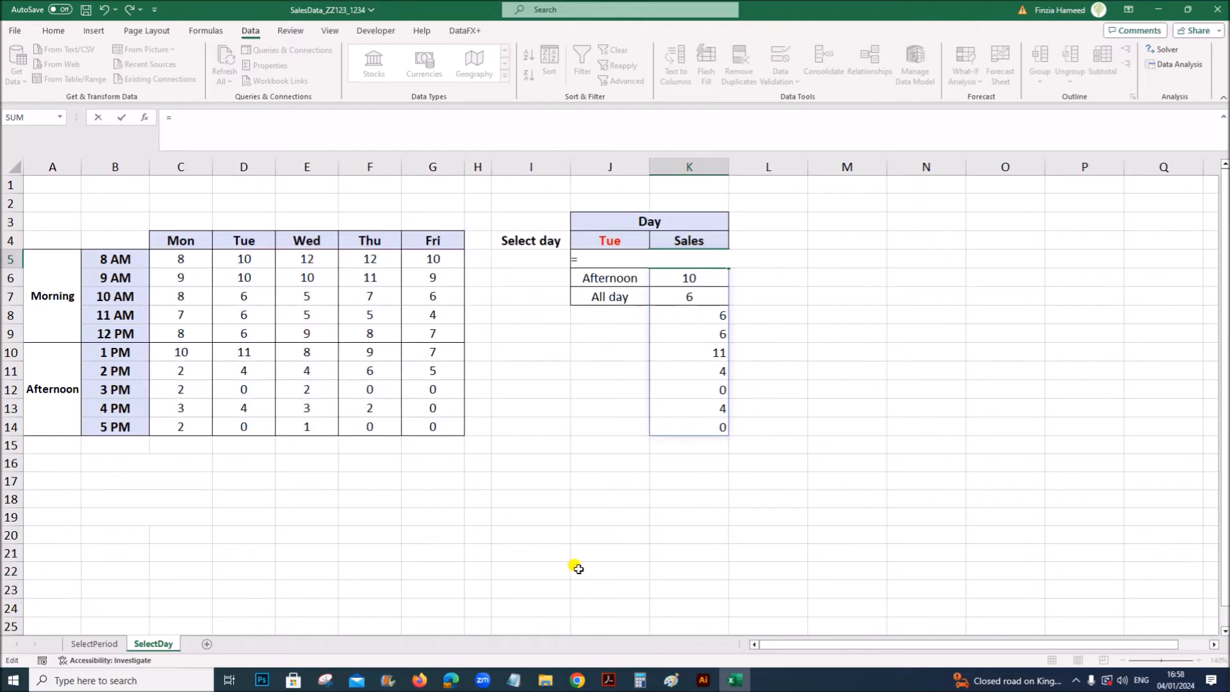
key("Return")
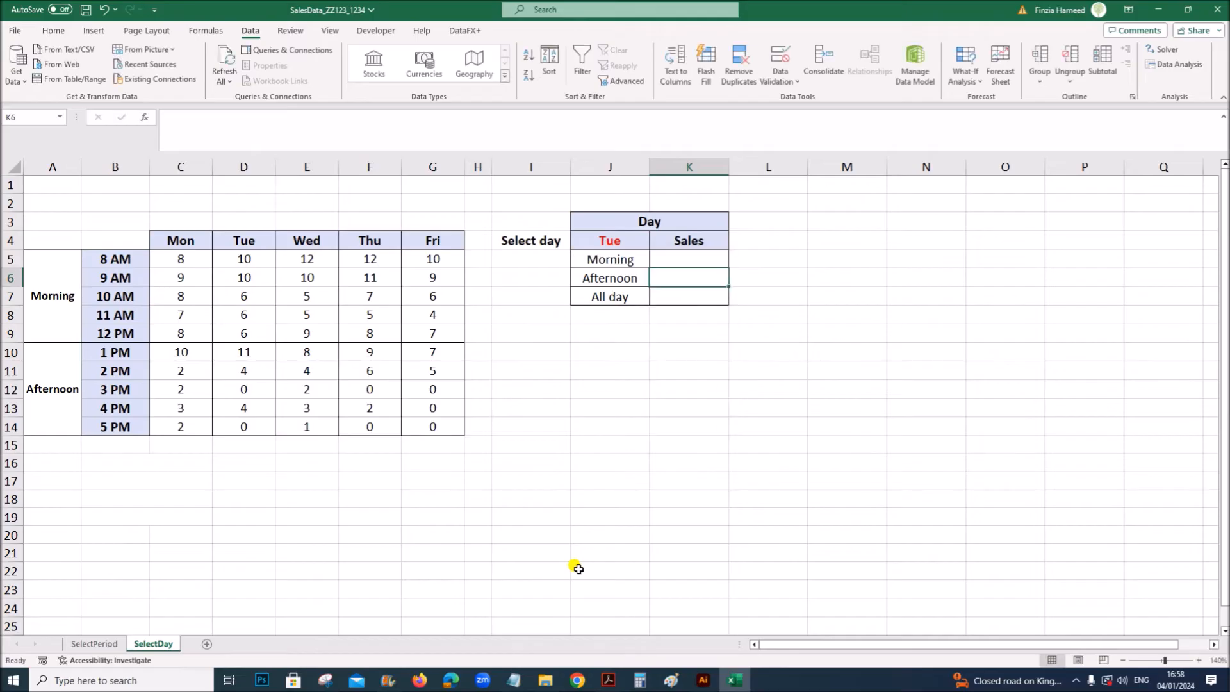
Start a SUMIF function in K5 with the times in B5:B14 as the range and <=12:00 as the criteria
left_click(673, 256)
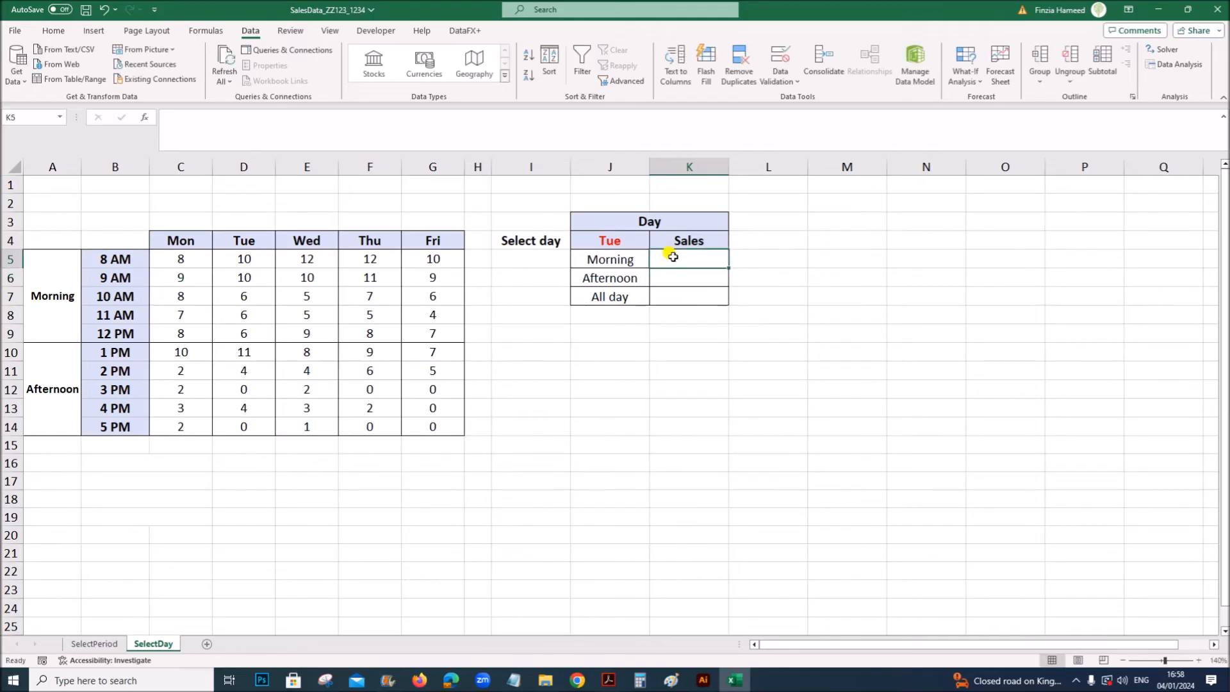
type("=SUMIF(")
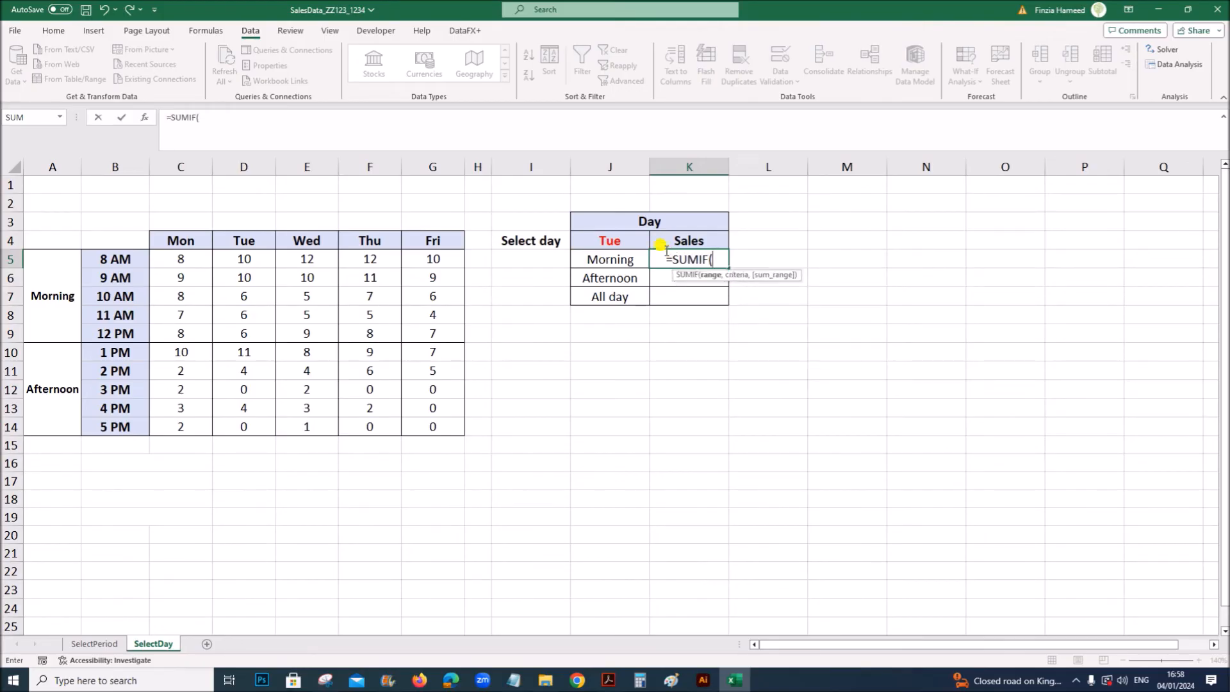
left_click(143, 120)
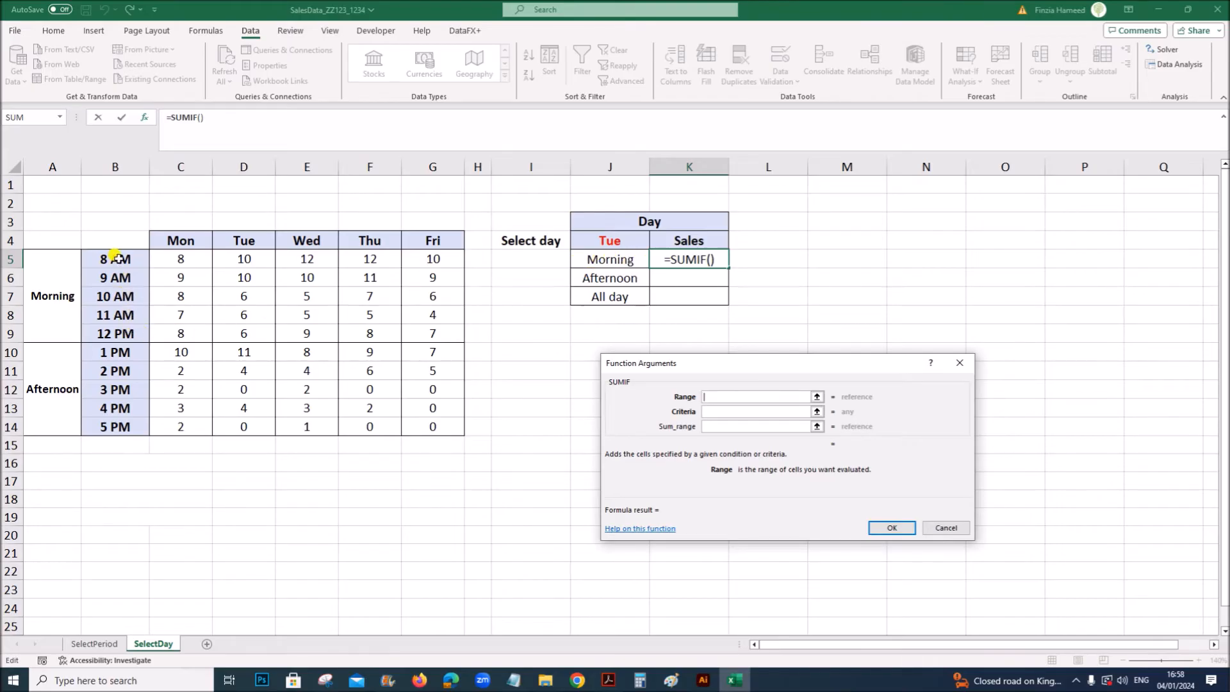
left_click_drag(114, 256, 110, 428)
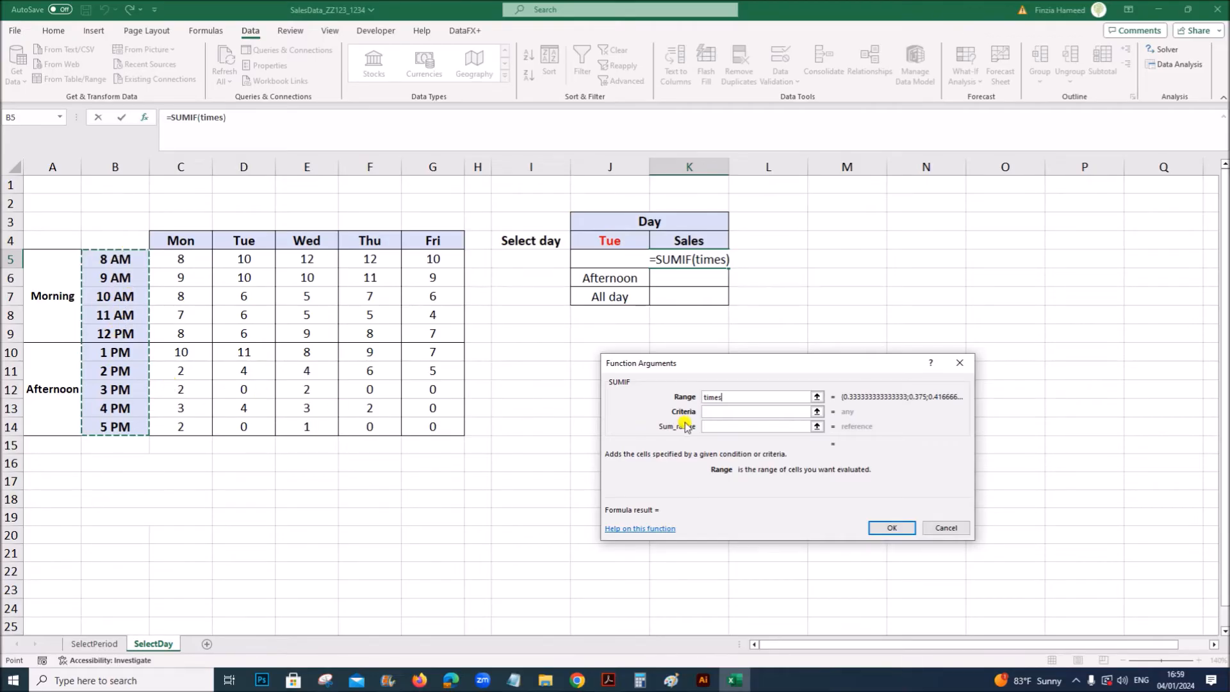
left_click(726, 411)
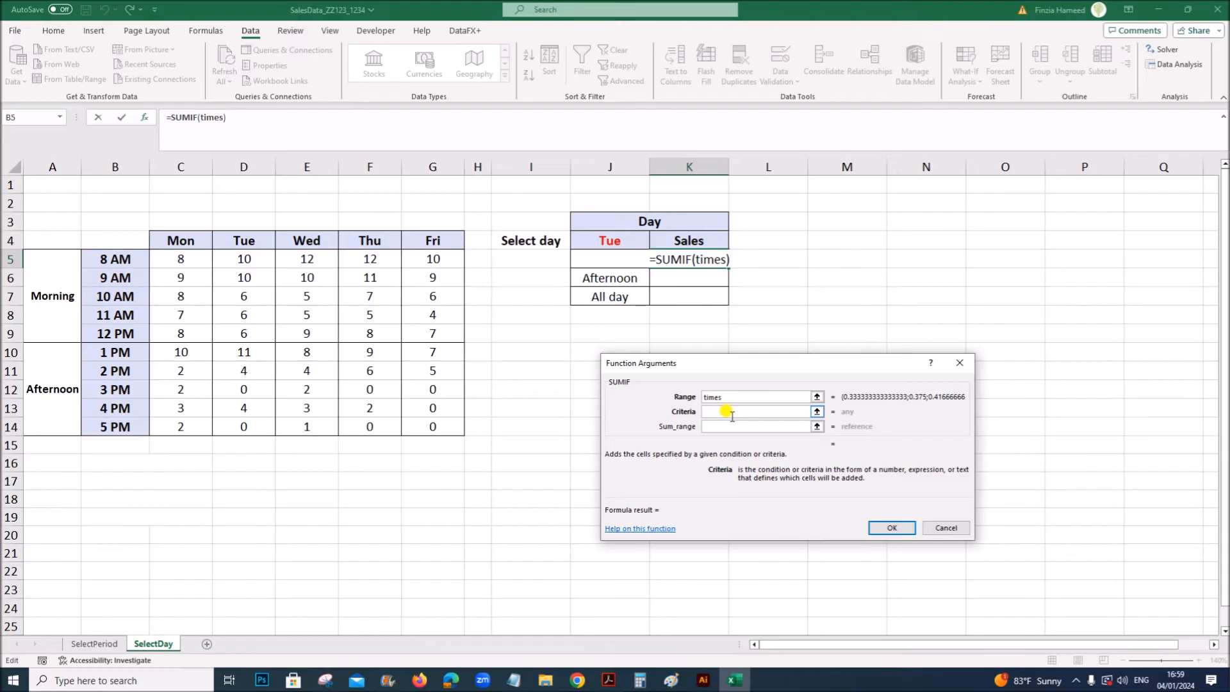
type("<")
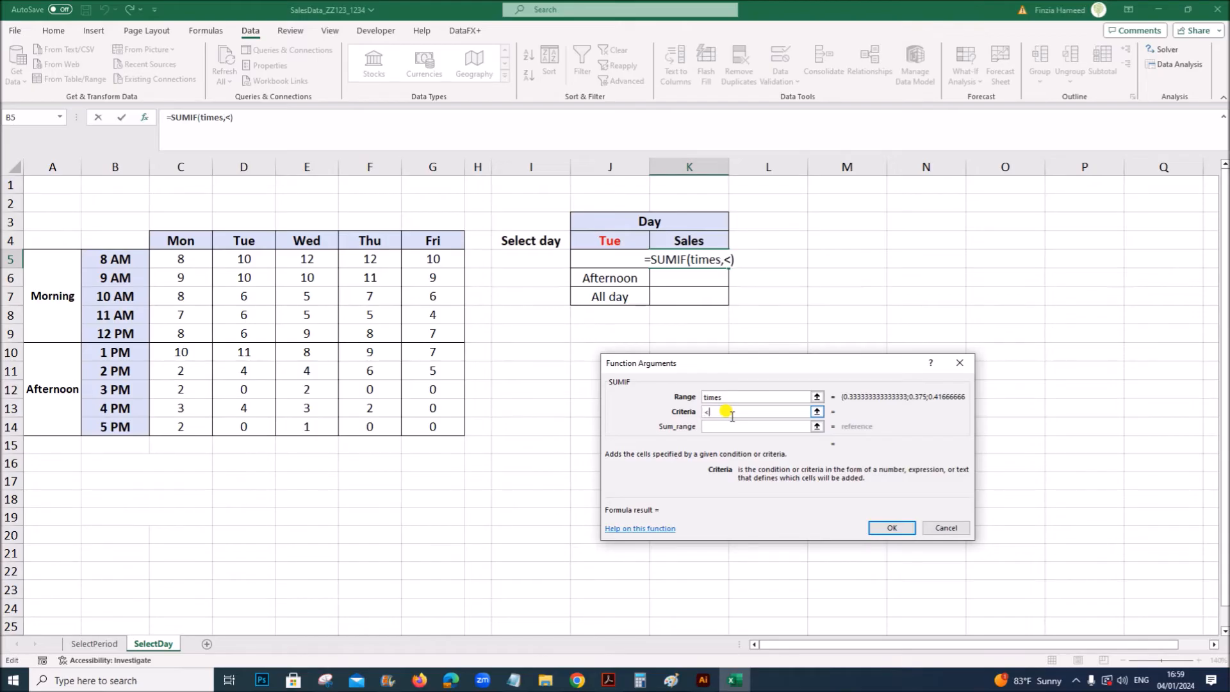
type("=12:")
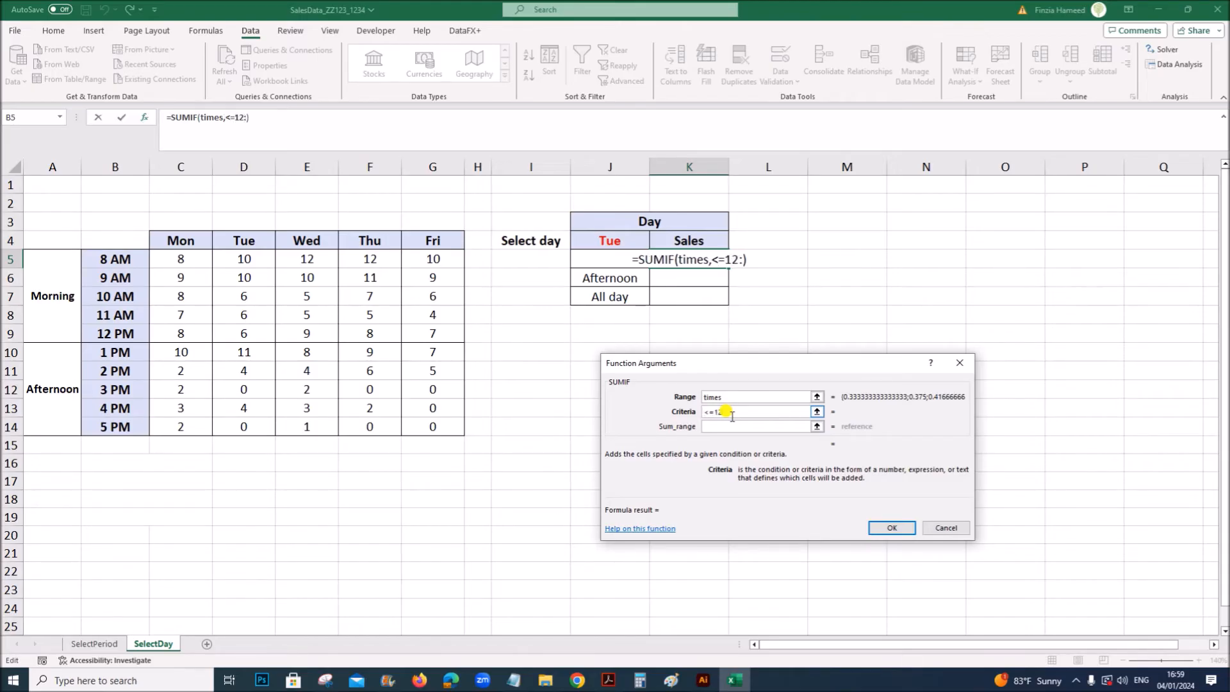
type("00")
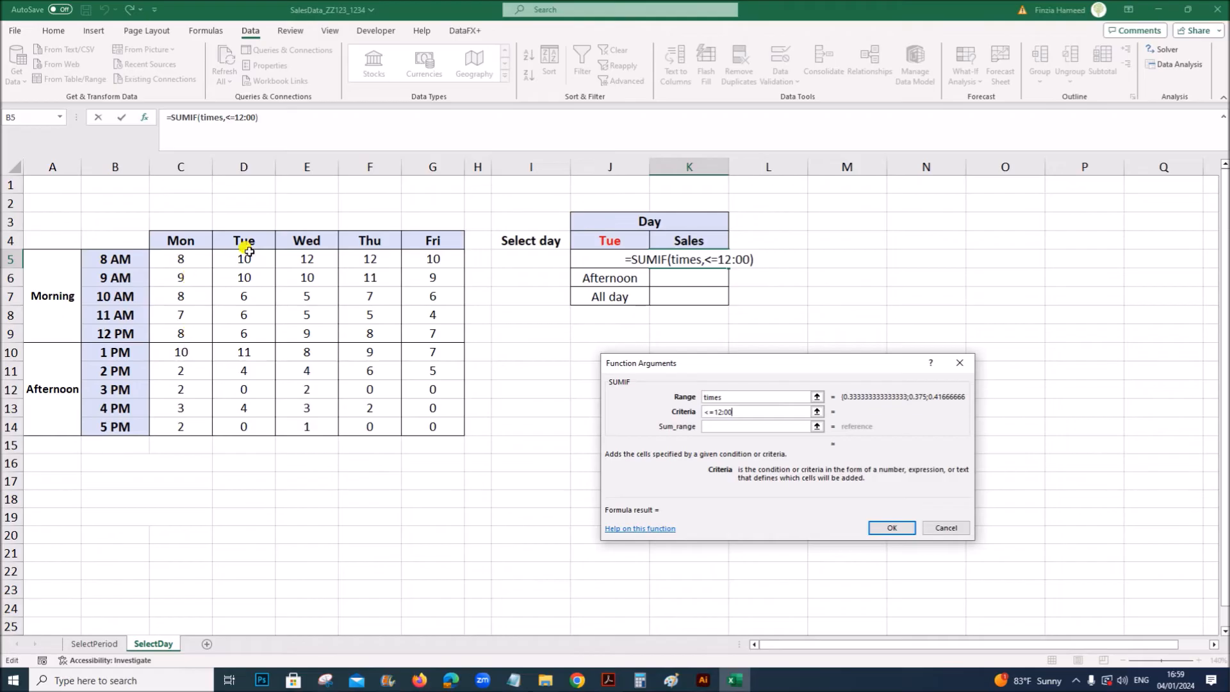
Set the SUMIF sum range to INDEX(data,,MATCH(J4,days,0)) and enter the morning sales formula in K5
left_click(736, 425)
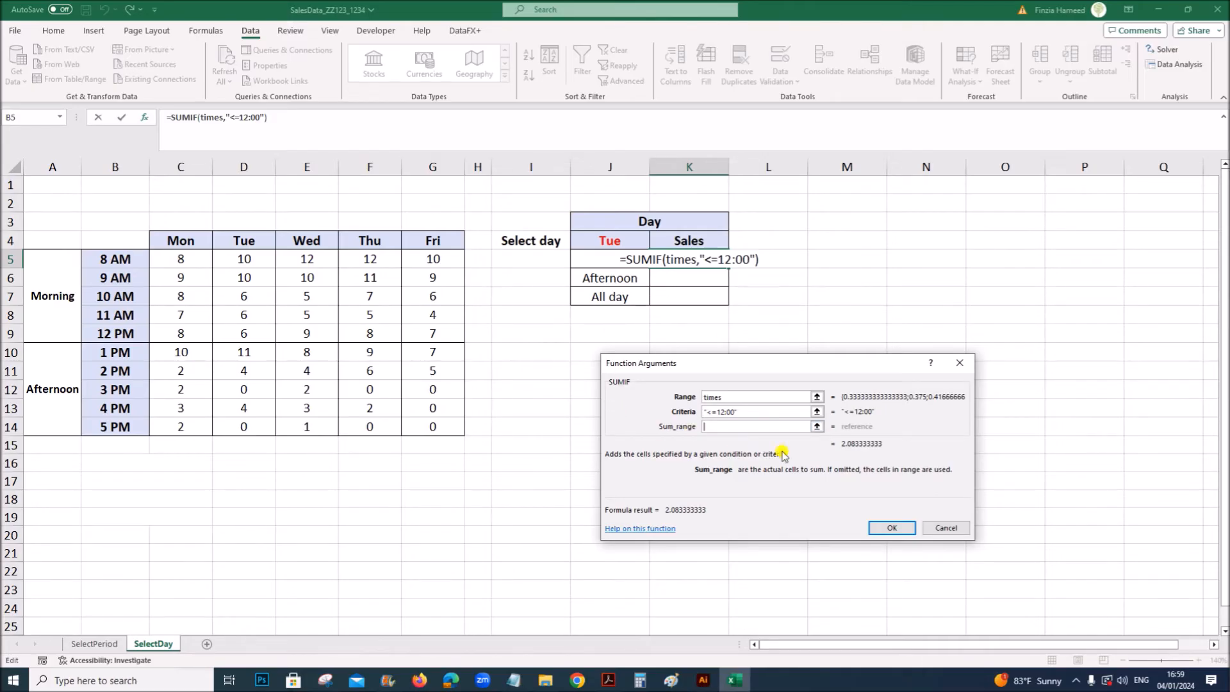
left_click_drag(800, 360, 788, 359)
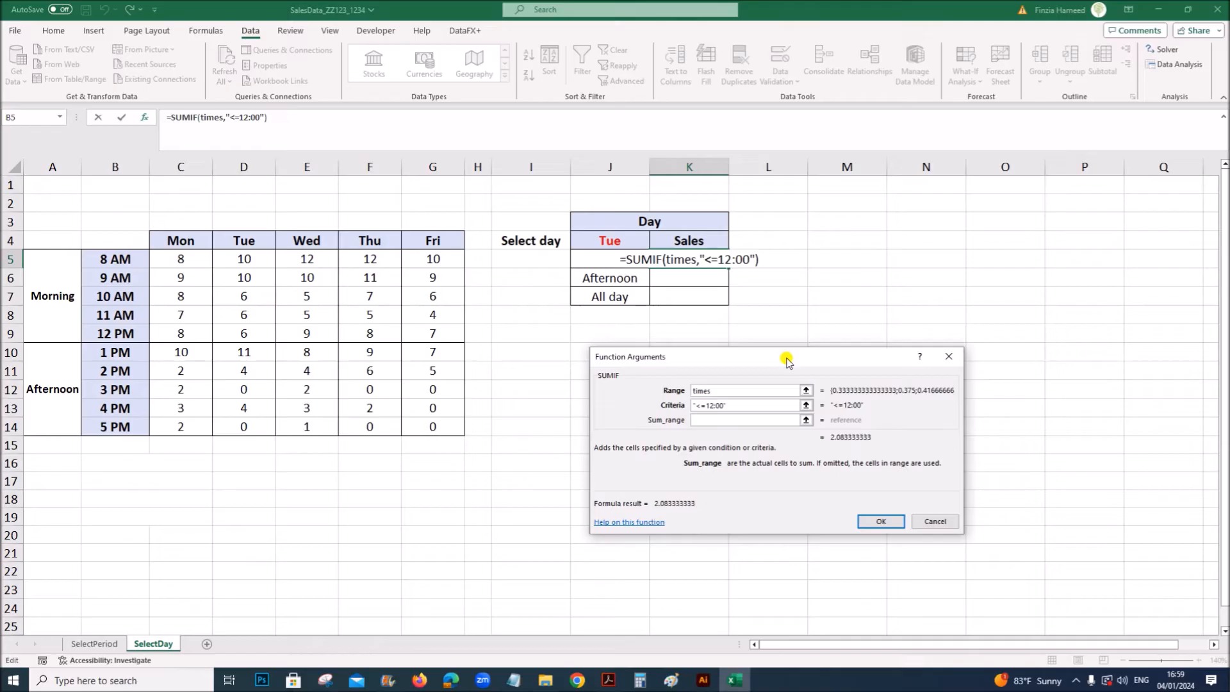
type("INDEX(data,,MATCH(J4,days,0))")
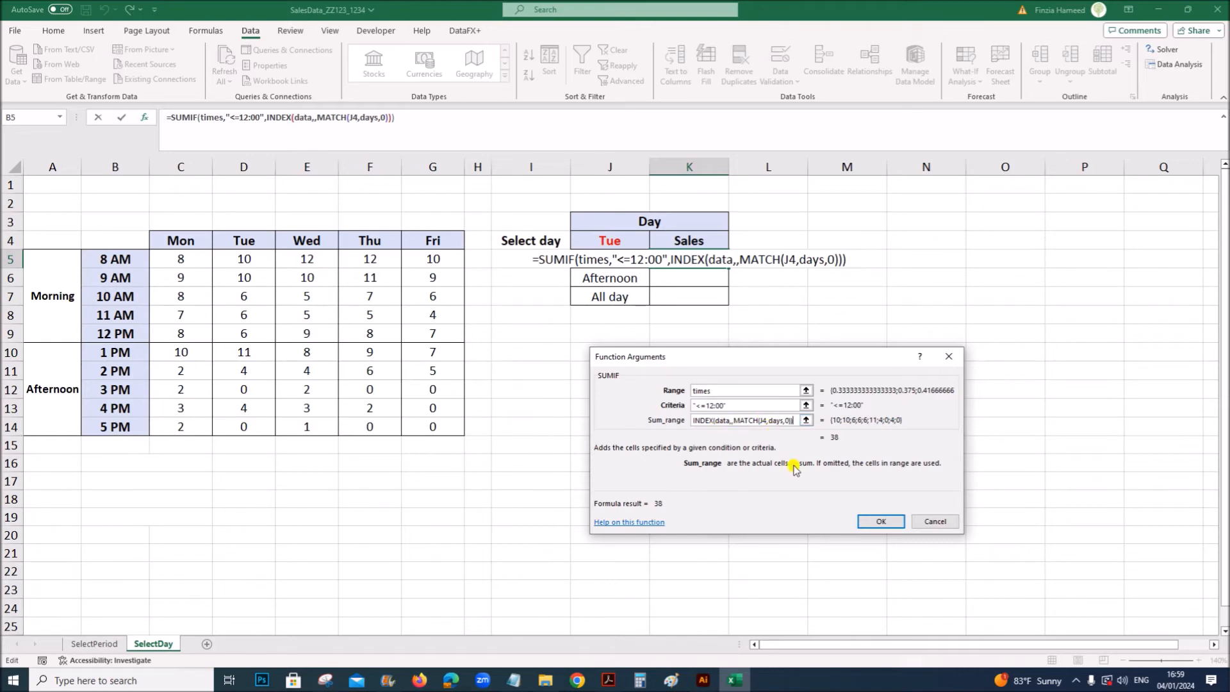
left_click(871, 522)
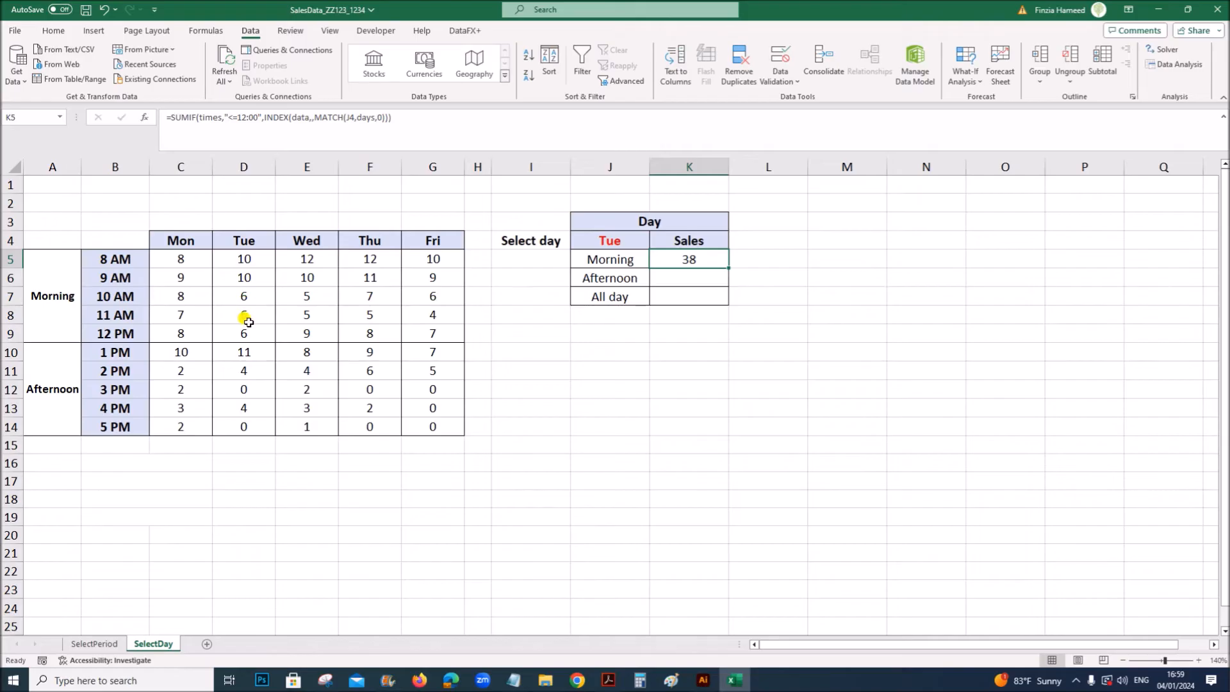
Copy the morning formula's text from K5 into K6 and set its criteria to ">12:00" for the afternoon sales
double_click(719, 262)
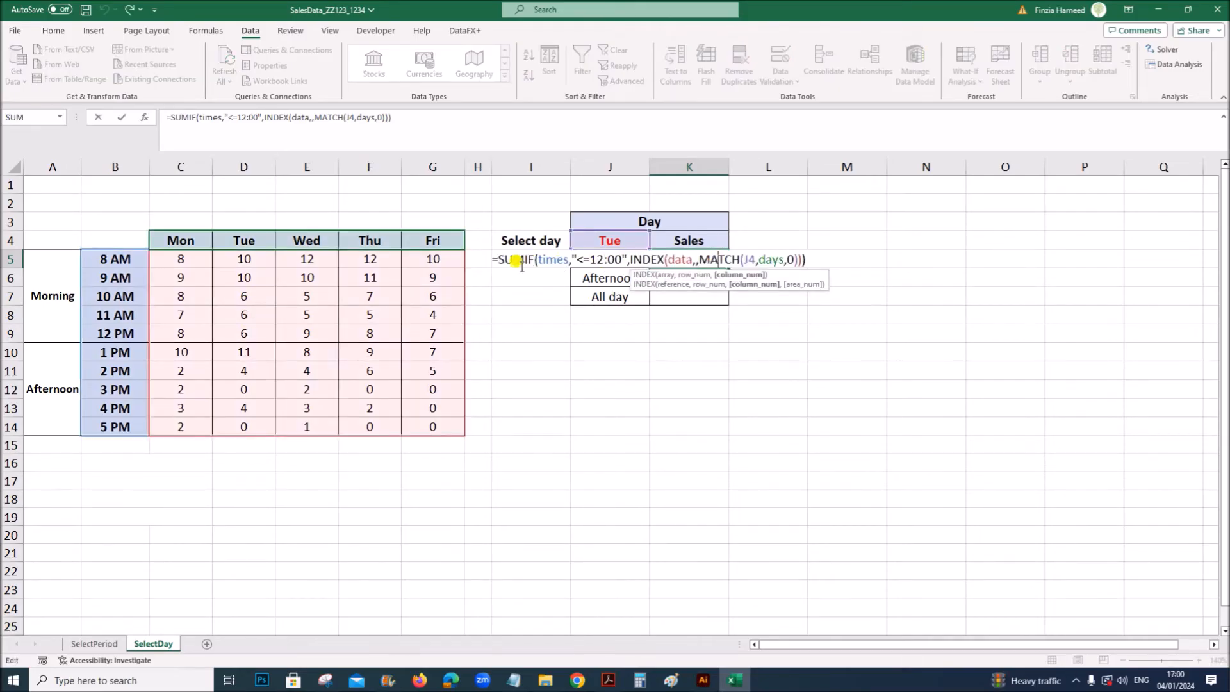
left_click_drag(492, 258, 807, 259)
key("ctrl+c")
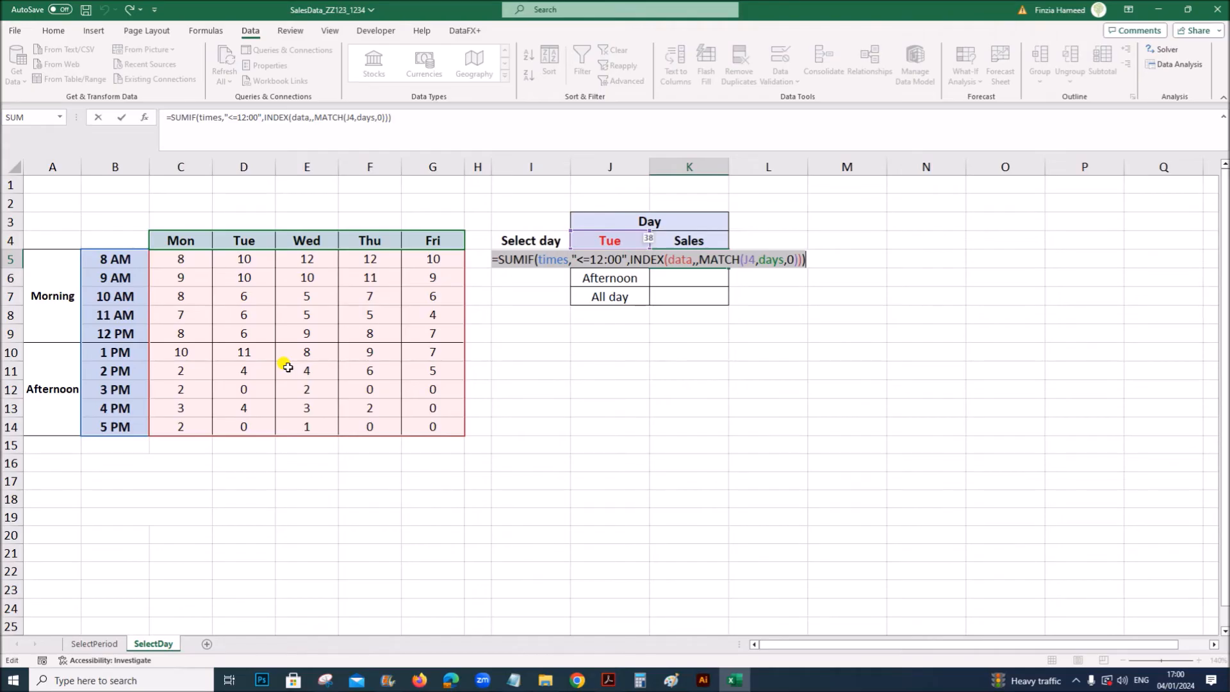
key("Return")
key("ctrl+v")
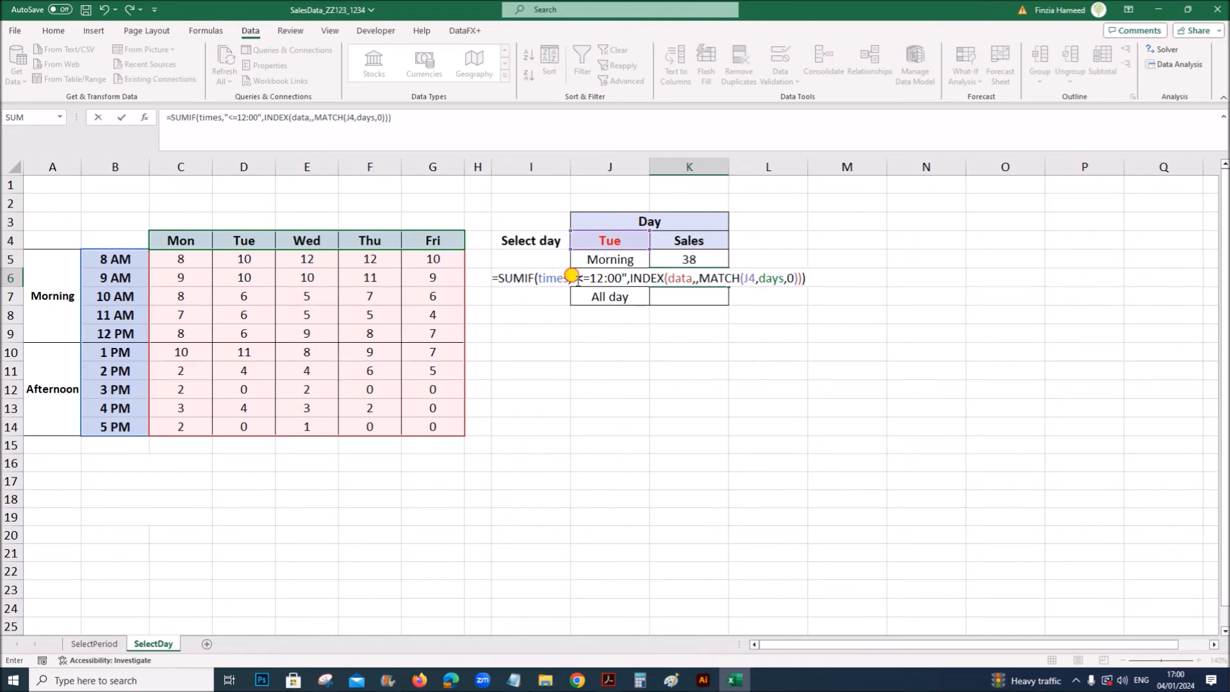
double_click(588, 278)
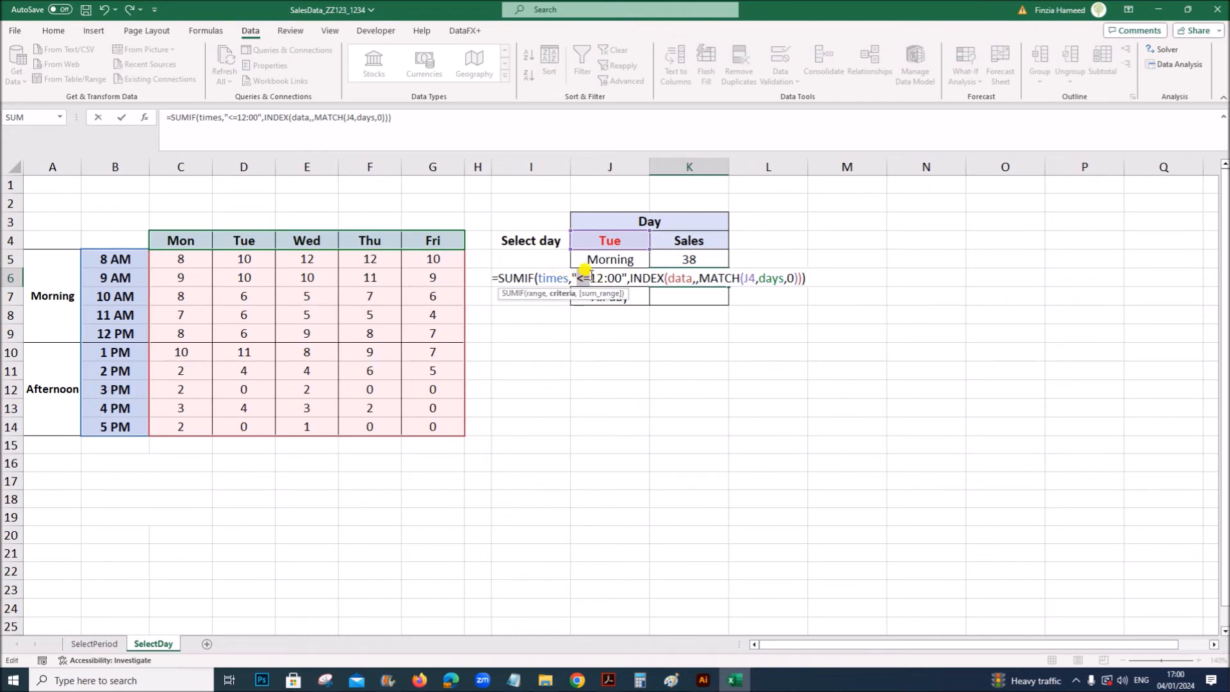
type(">")
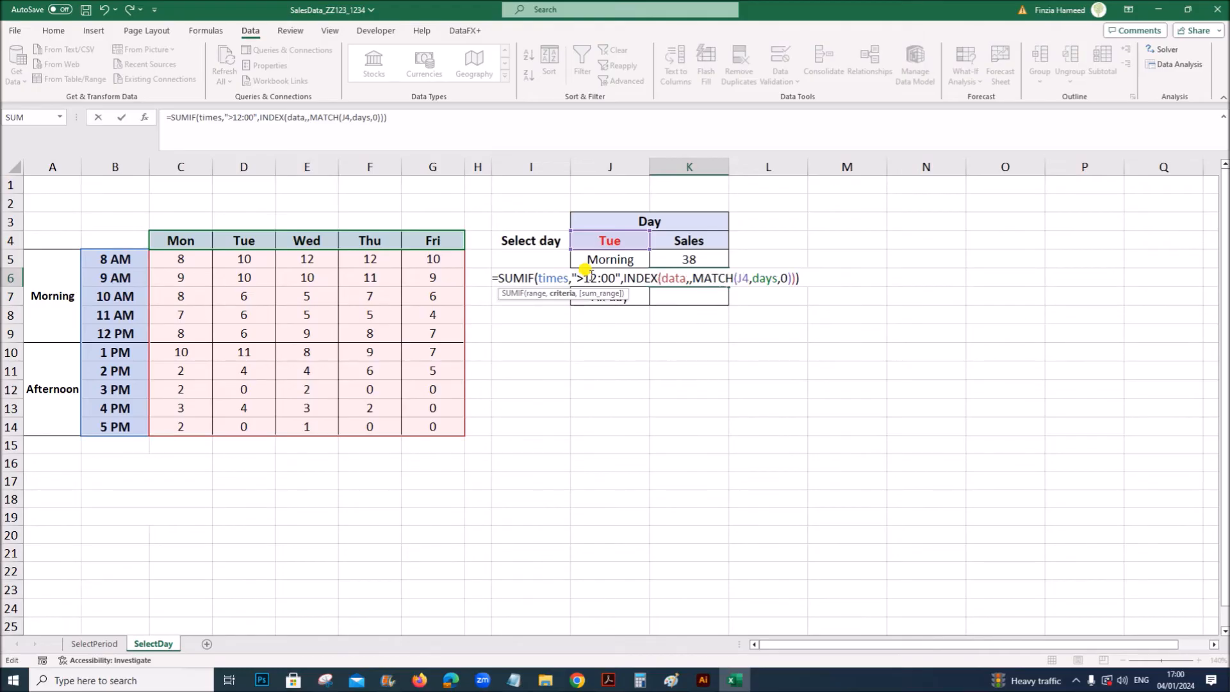
key("Return")
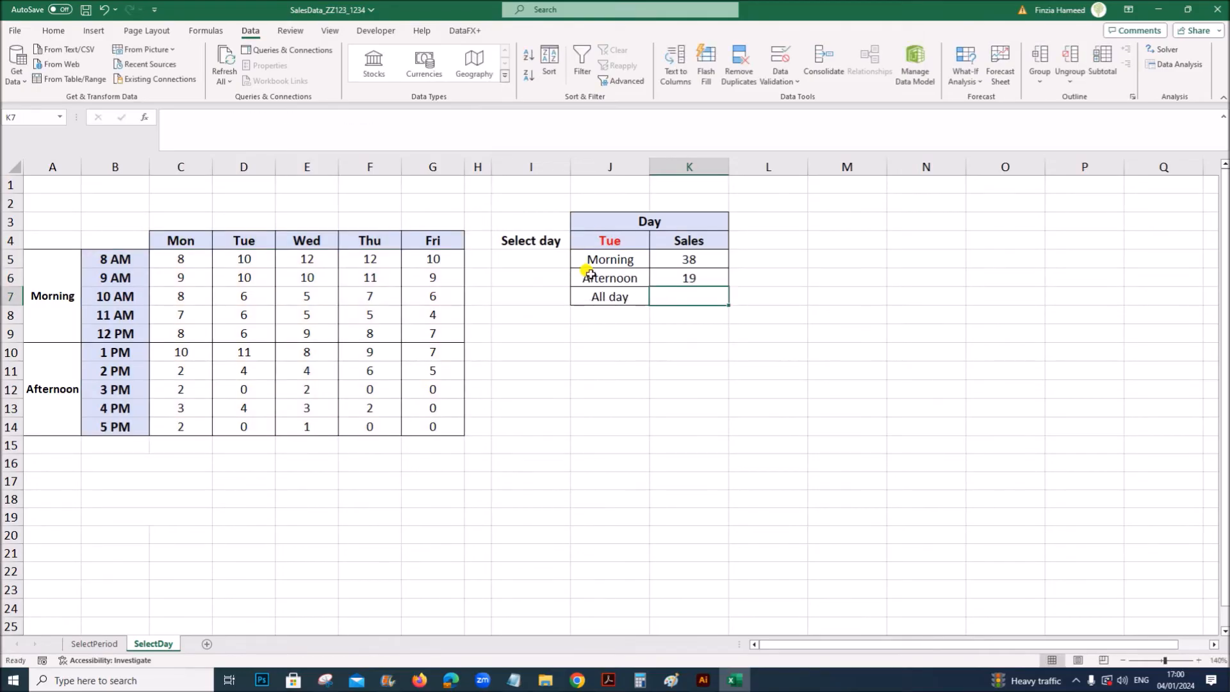
left_click(692, 274)
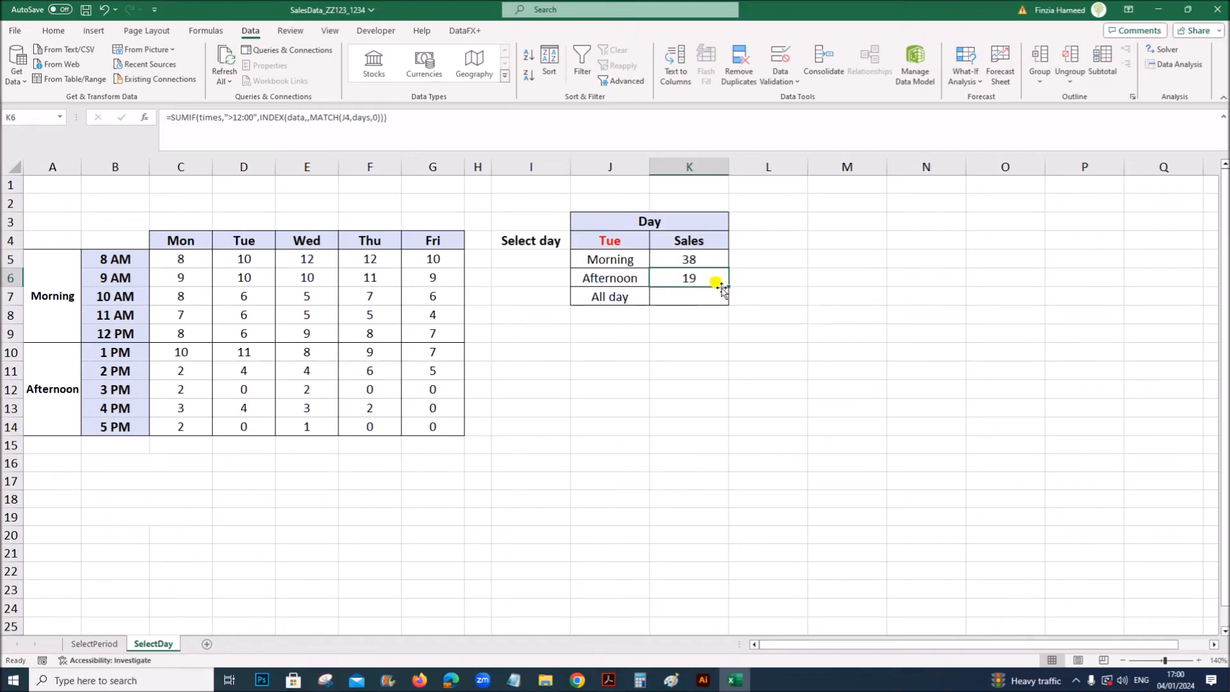
Calculate the selected day's all-day sales in K7 with =SUM(INDEX(data,,MATCH(J4,days,0)))
left_click(671, 297)
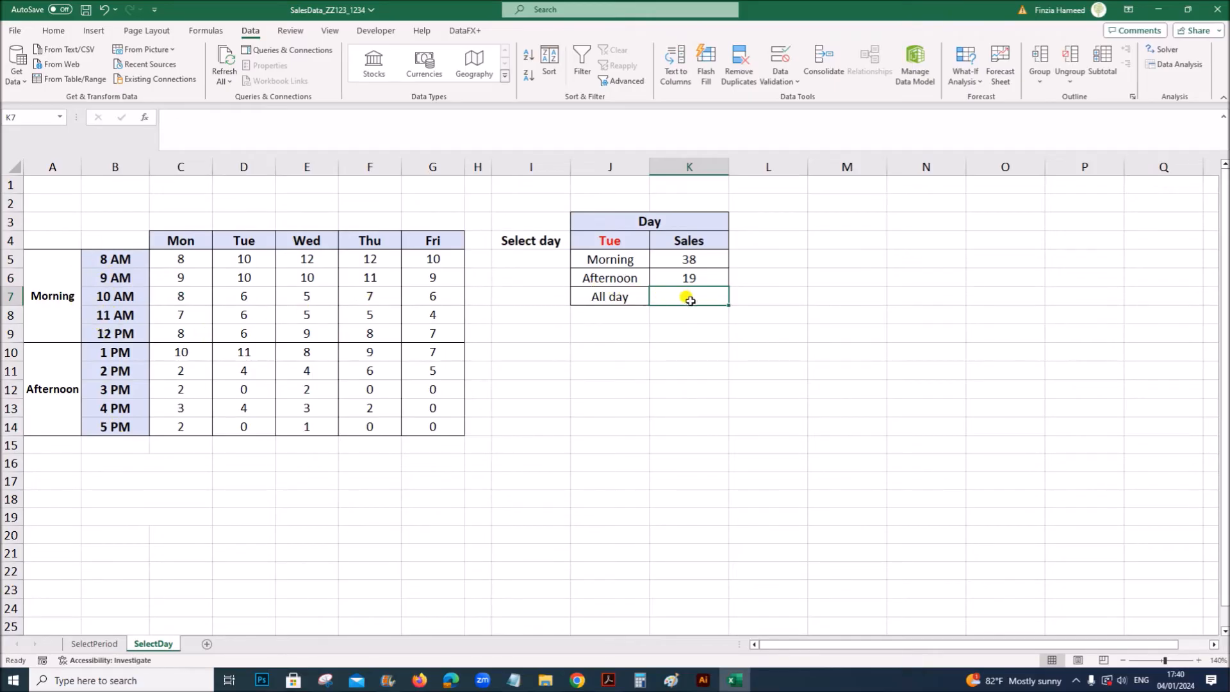
left_click_drag(188, 259, 184, 425)
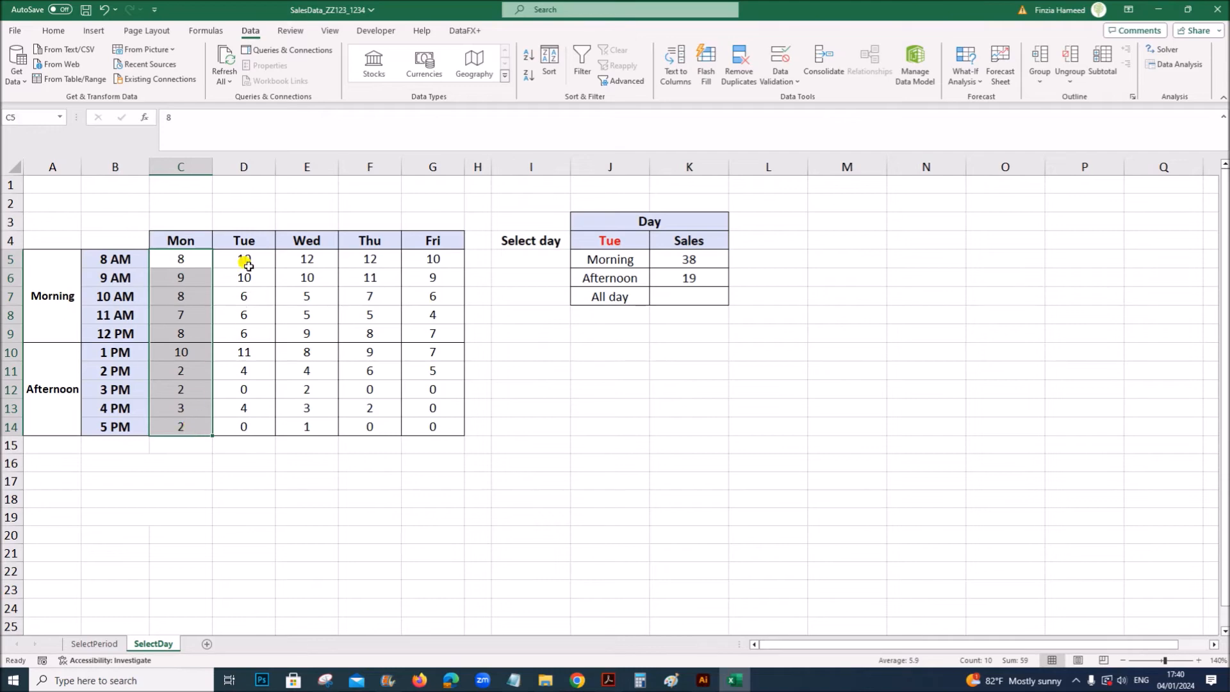
left_click_drag(244, 259, 235, 424)
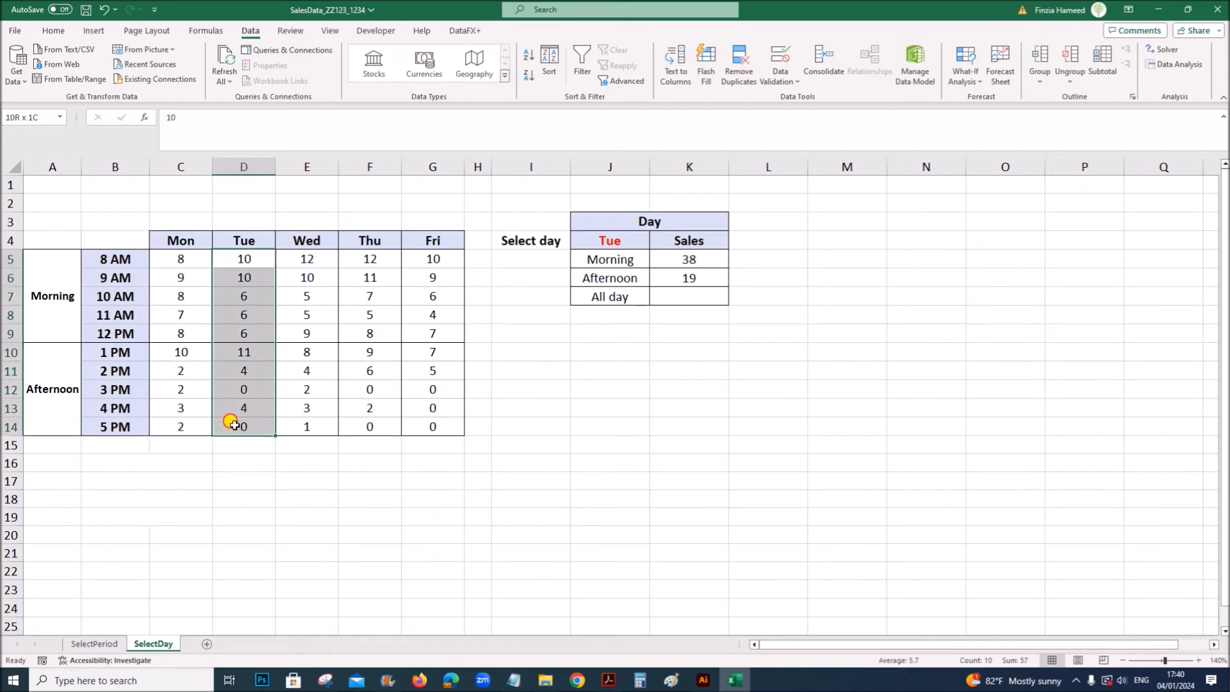
left_click(615, 242)
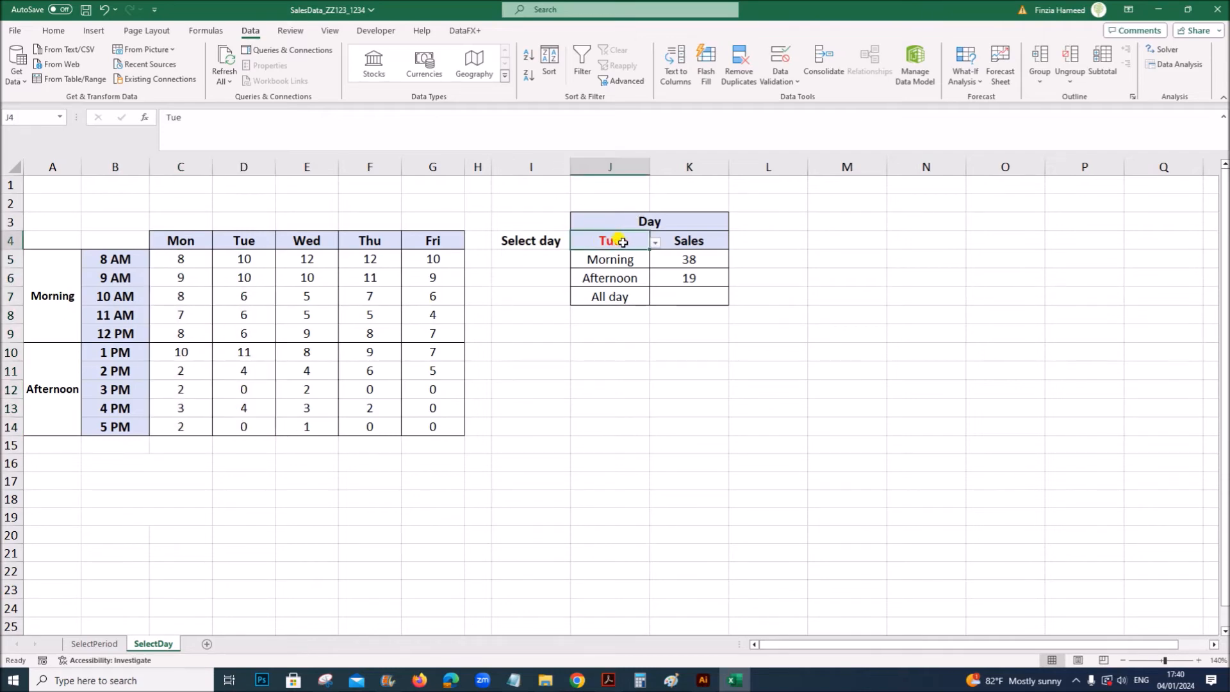
left_click(668, 296)
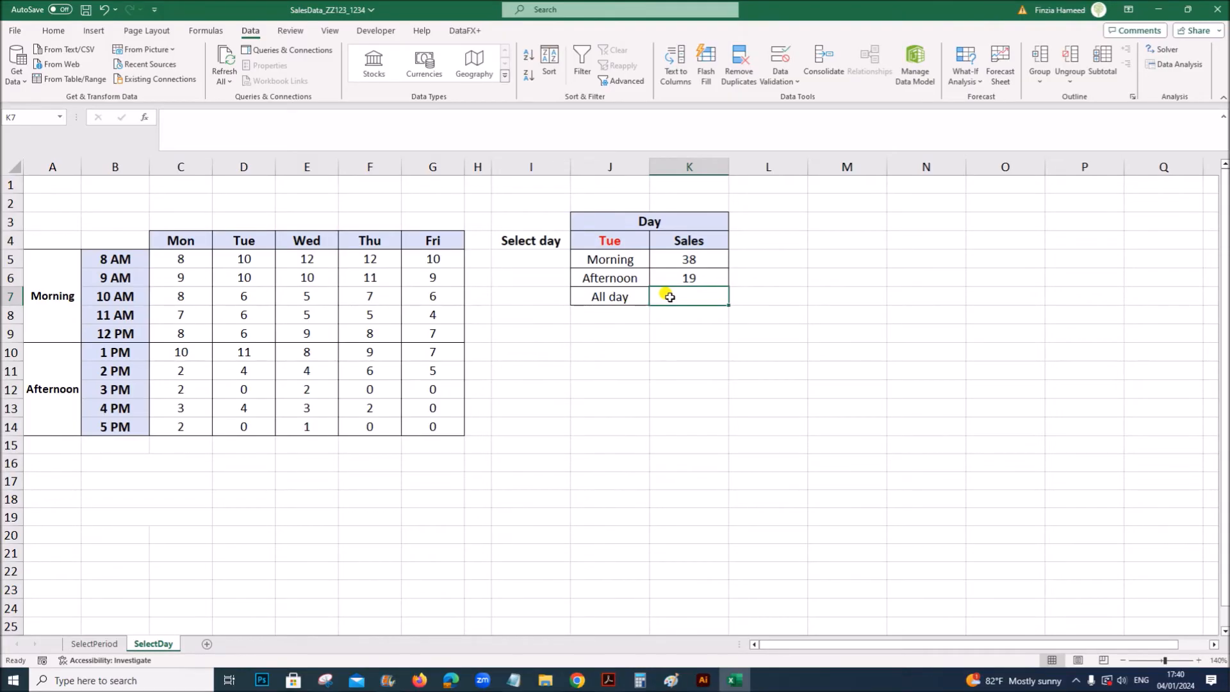
type("=s")
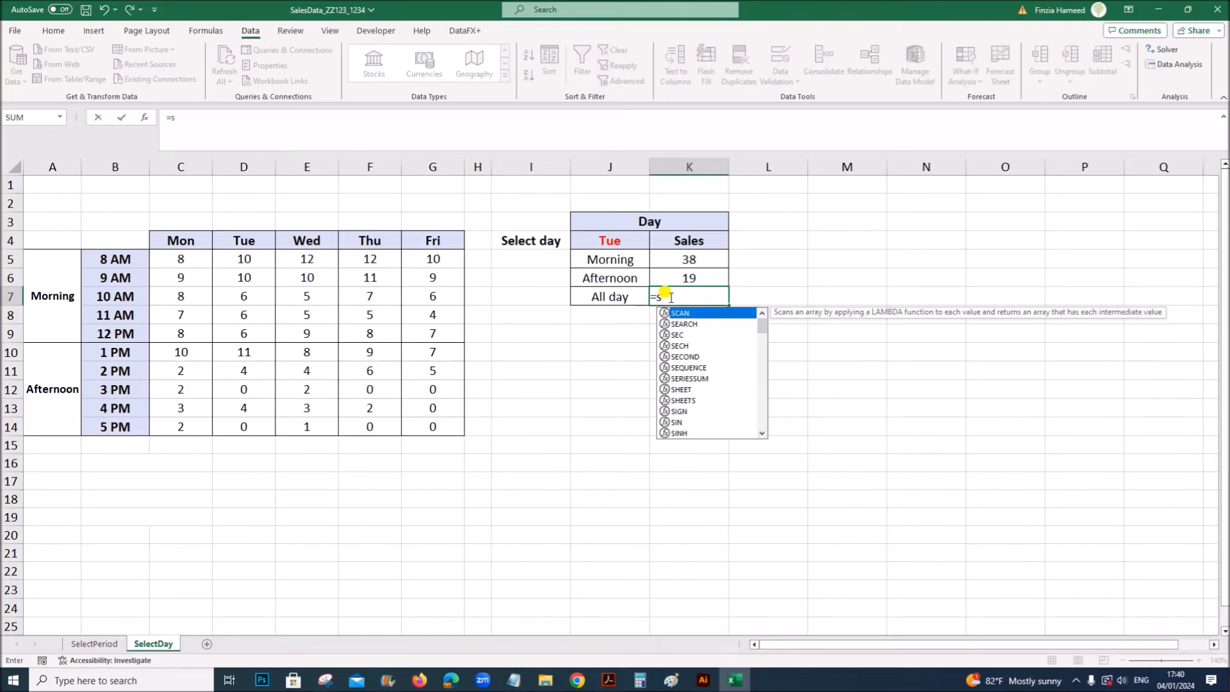
key("BackSpace")
type("SUM(")
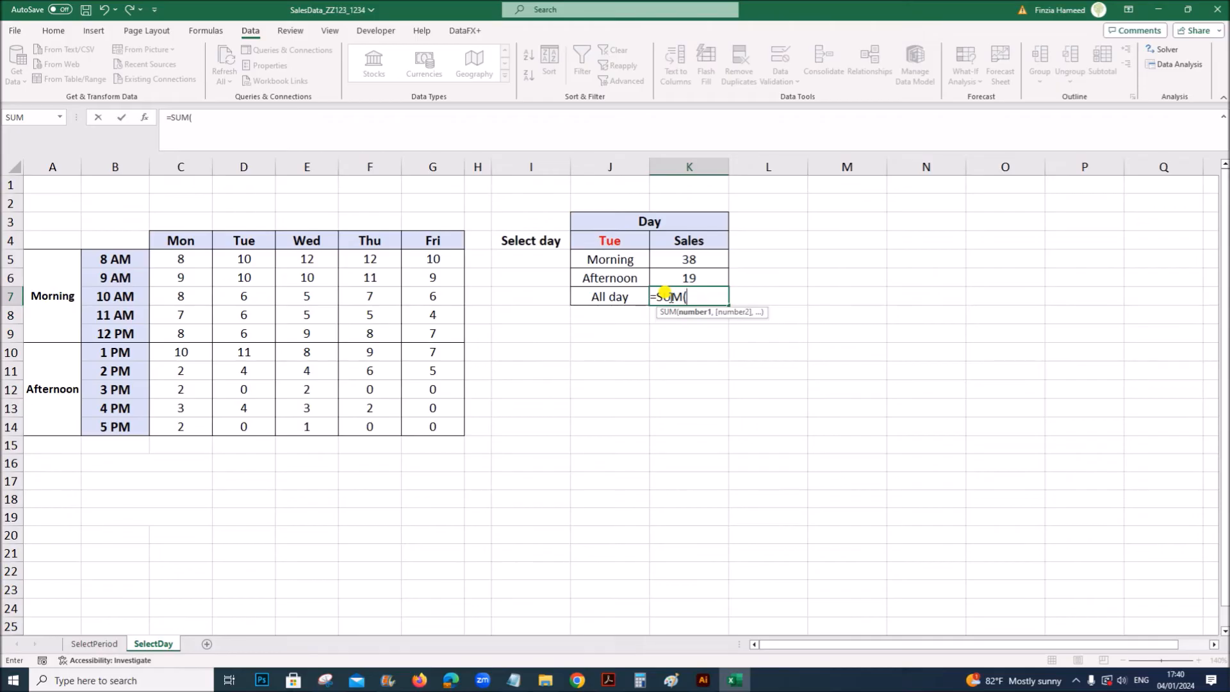
type("INDEX(data,,MATCH(J4,days,0))")
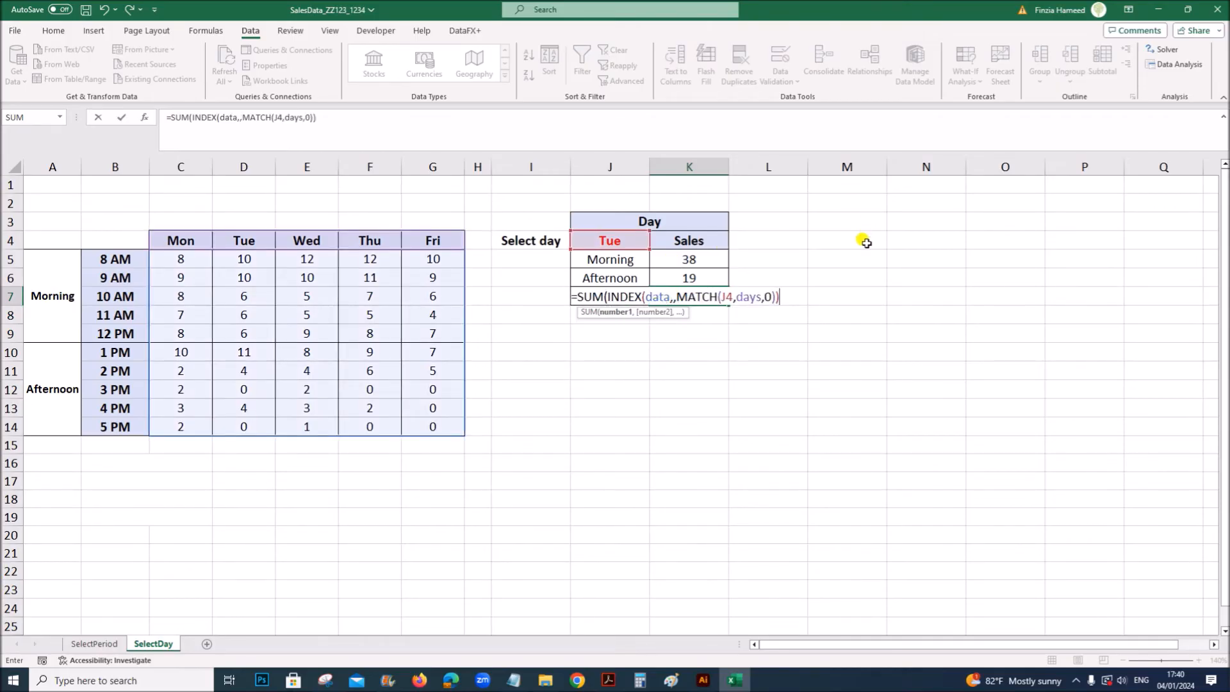
type(")")
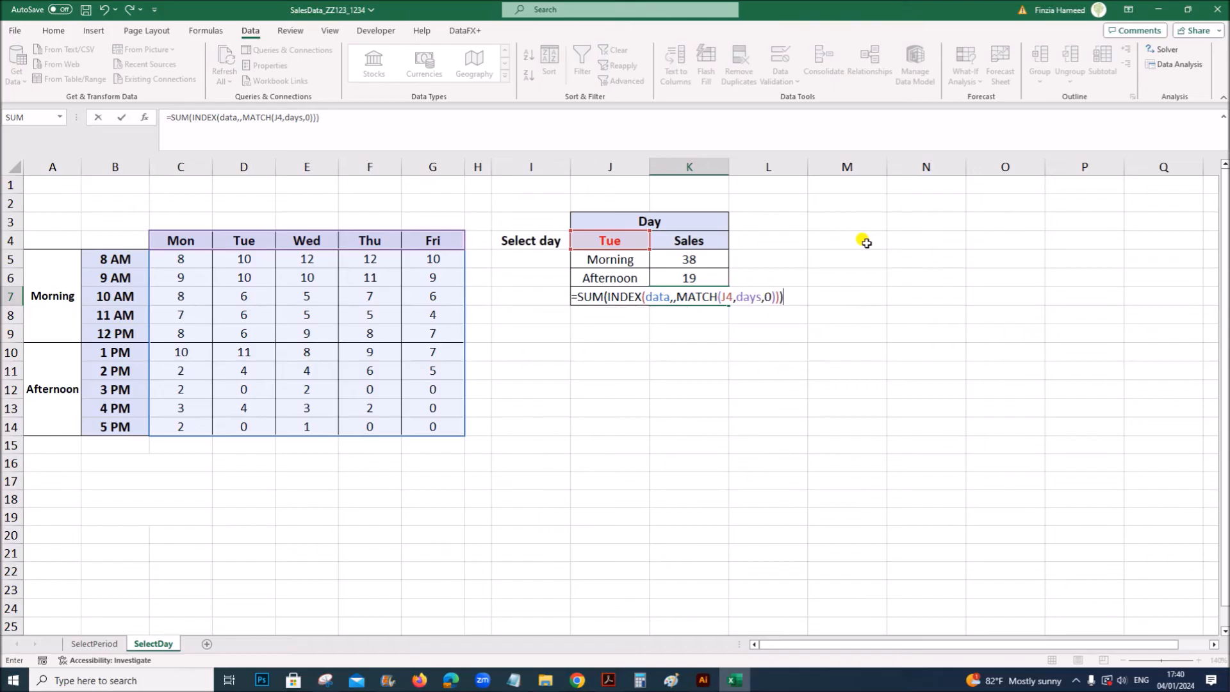
left_click_drag(606, 297, 775, 297)
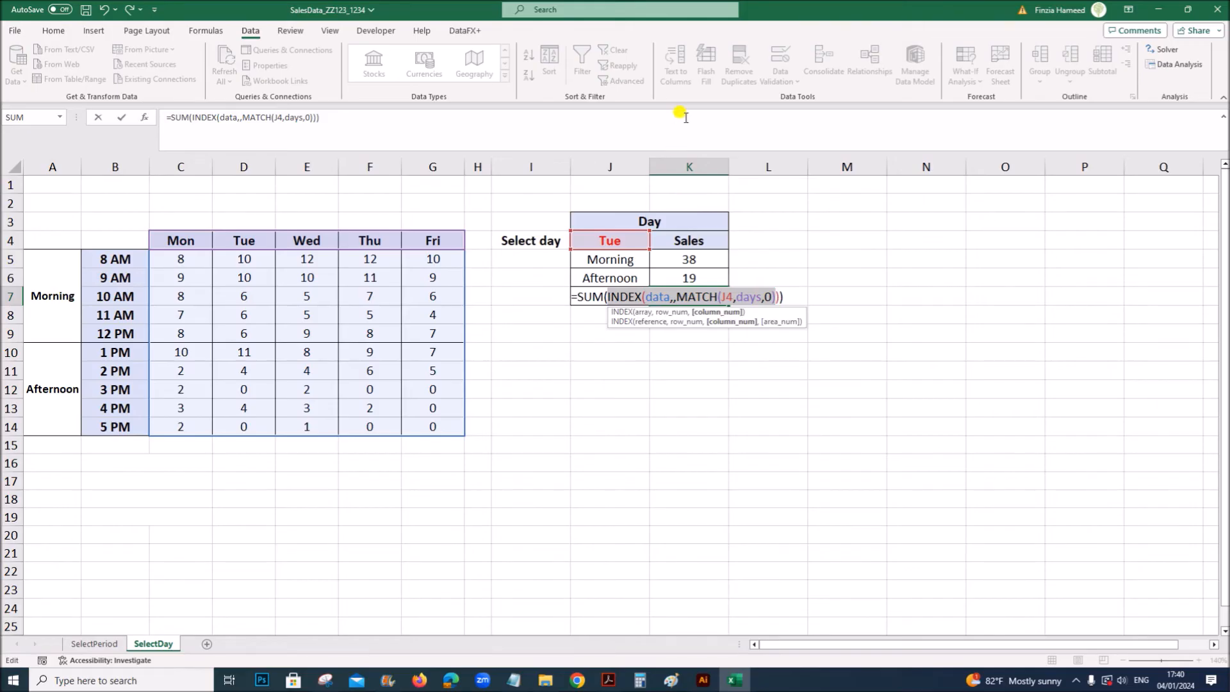
key("Return")
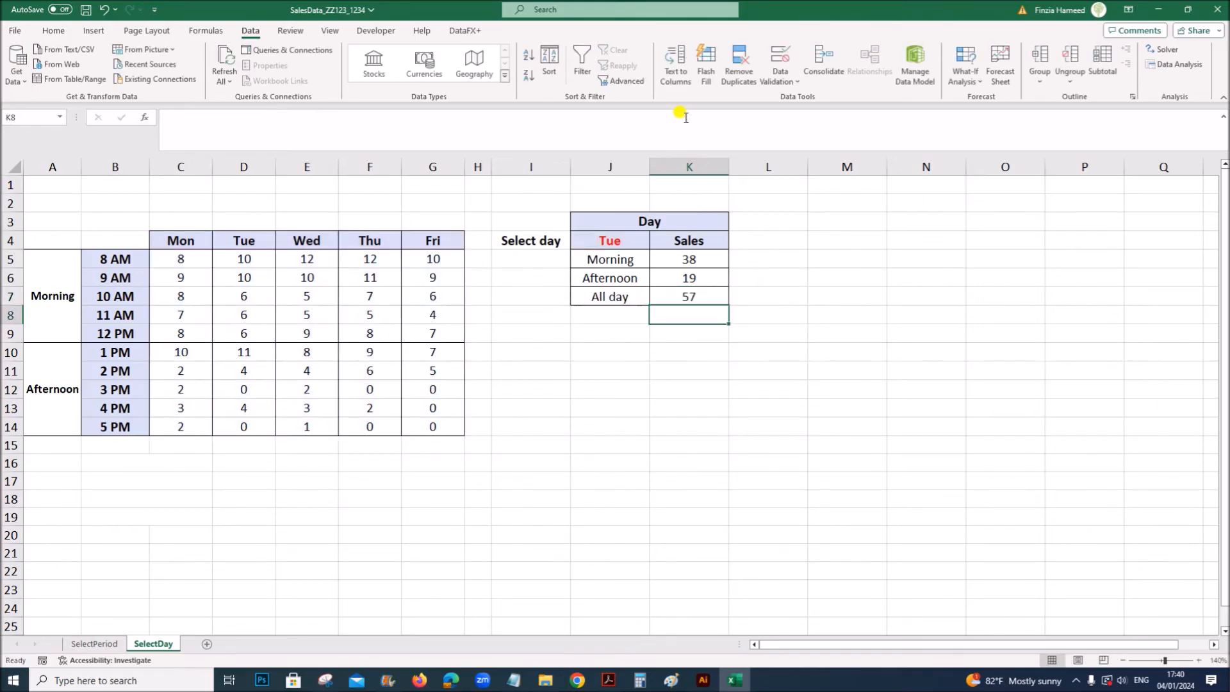
Choose Mon as the day in J4 and switch to the SelectPeriod sheet to compare Monday's all-day sales
left_click(688, 295)
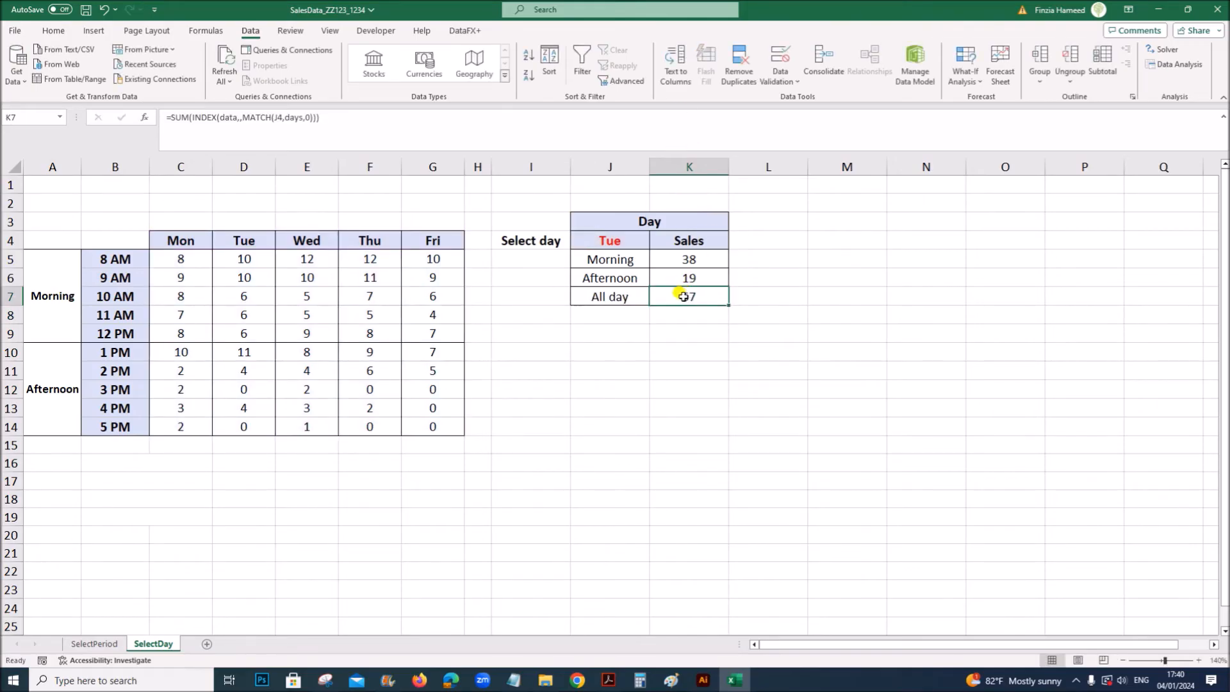
left_click(195, 265)
left_click_drag(247, 328, 244, 420)
left_click(775, 331)
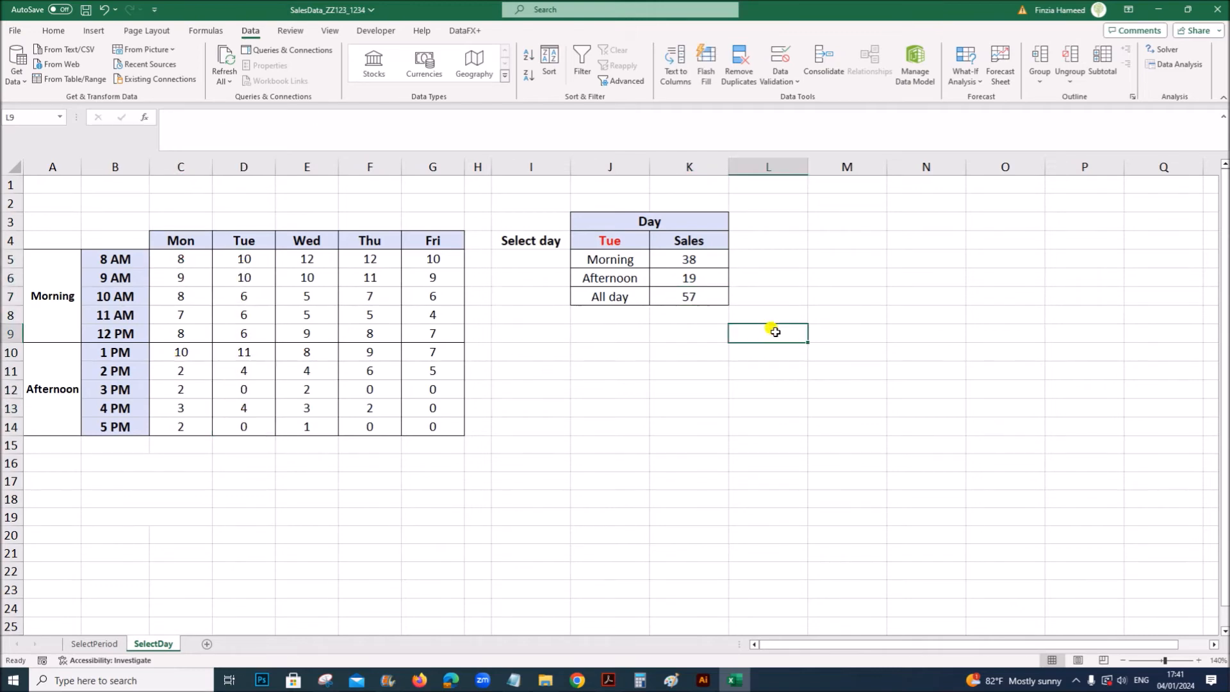
left_click(633, 246)
left_click(653, 242)
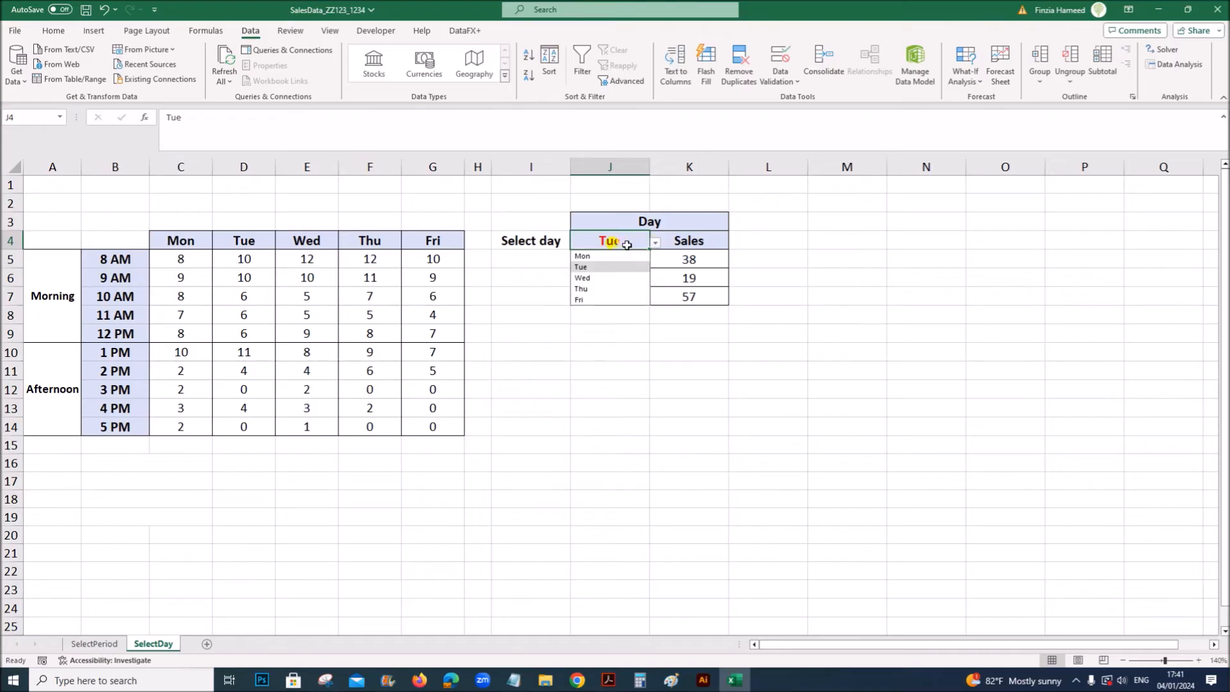
left_click(606, 257)
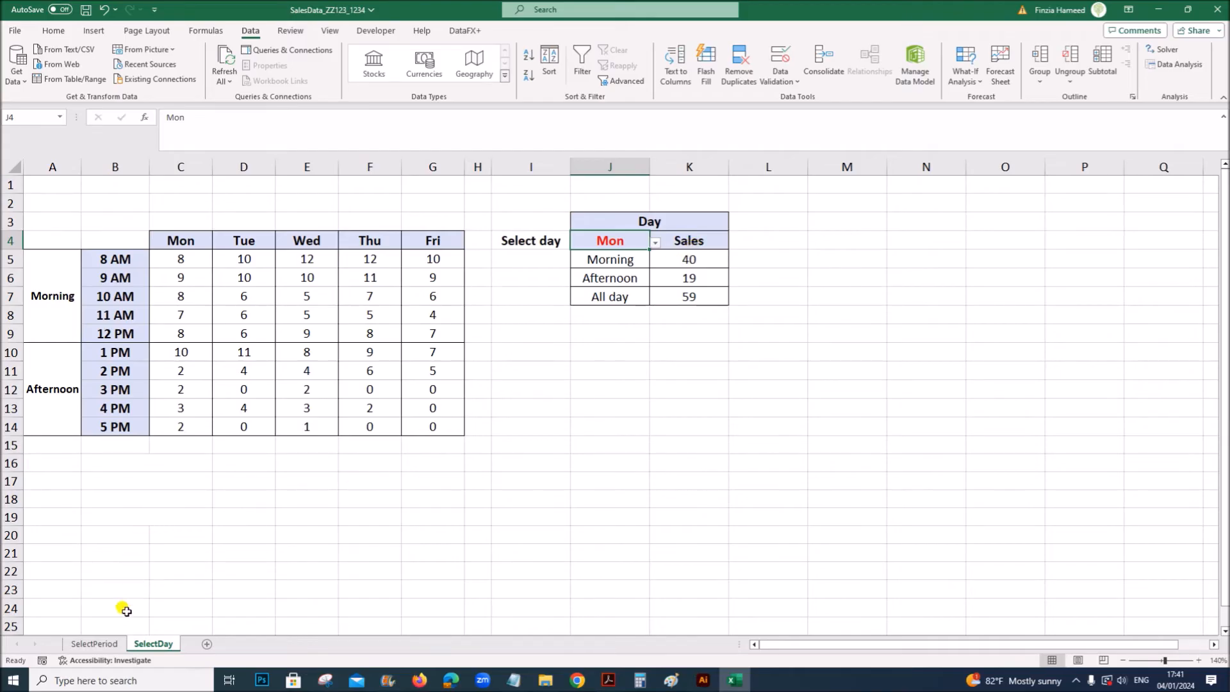
left_click(94, 643)
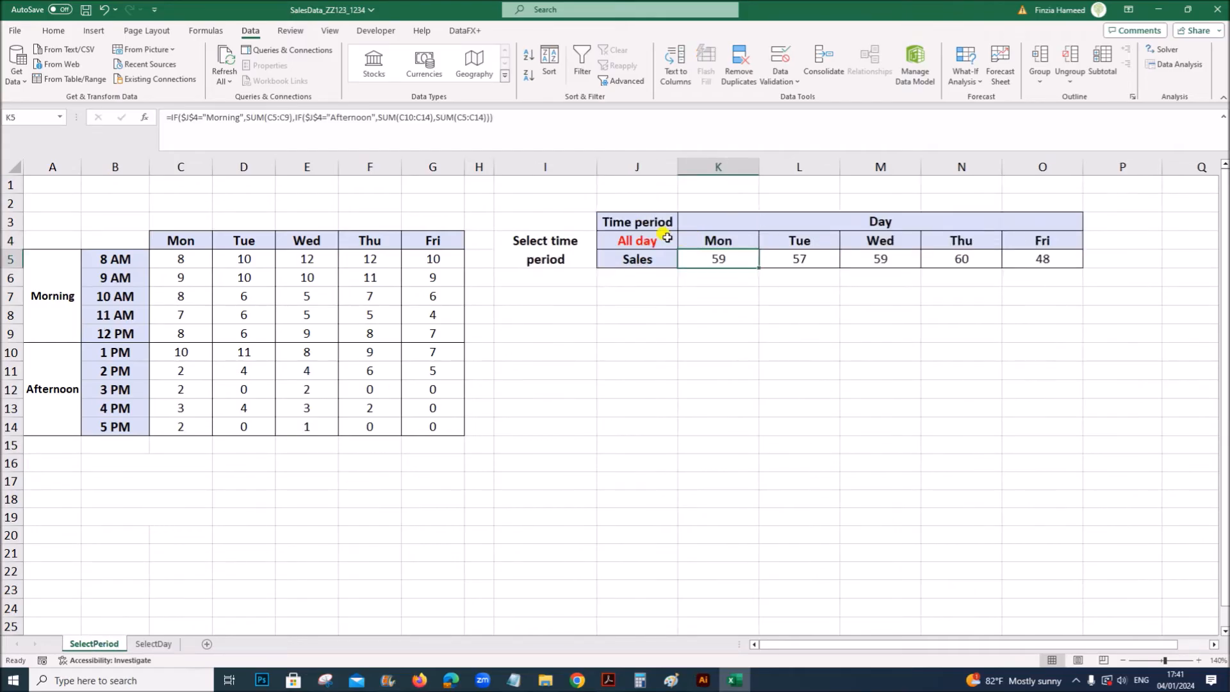
Set the time period in J4 of SelectPeriod to Morning and check Monday's sales in K5
left_click(711, 241)
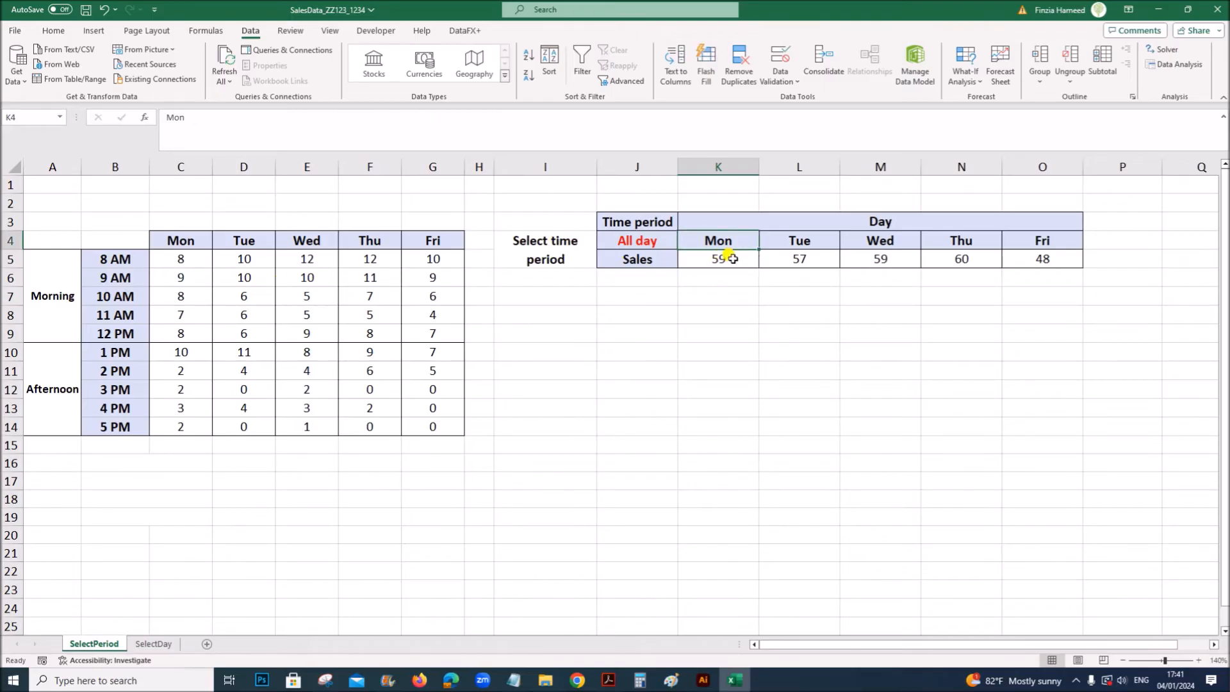
left_click(729, 259)
left_click(661, 243)
left_click(683, 243)
left_click(636, 267)
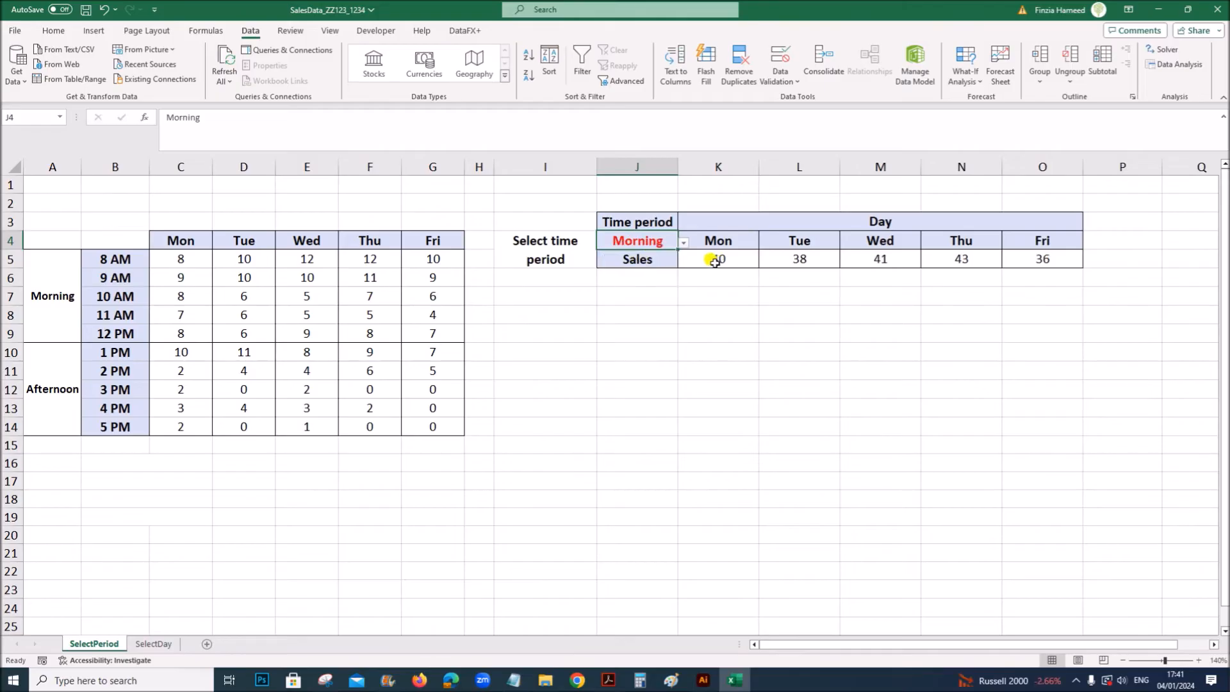
left_click(727, 262)
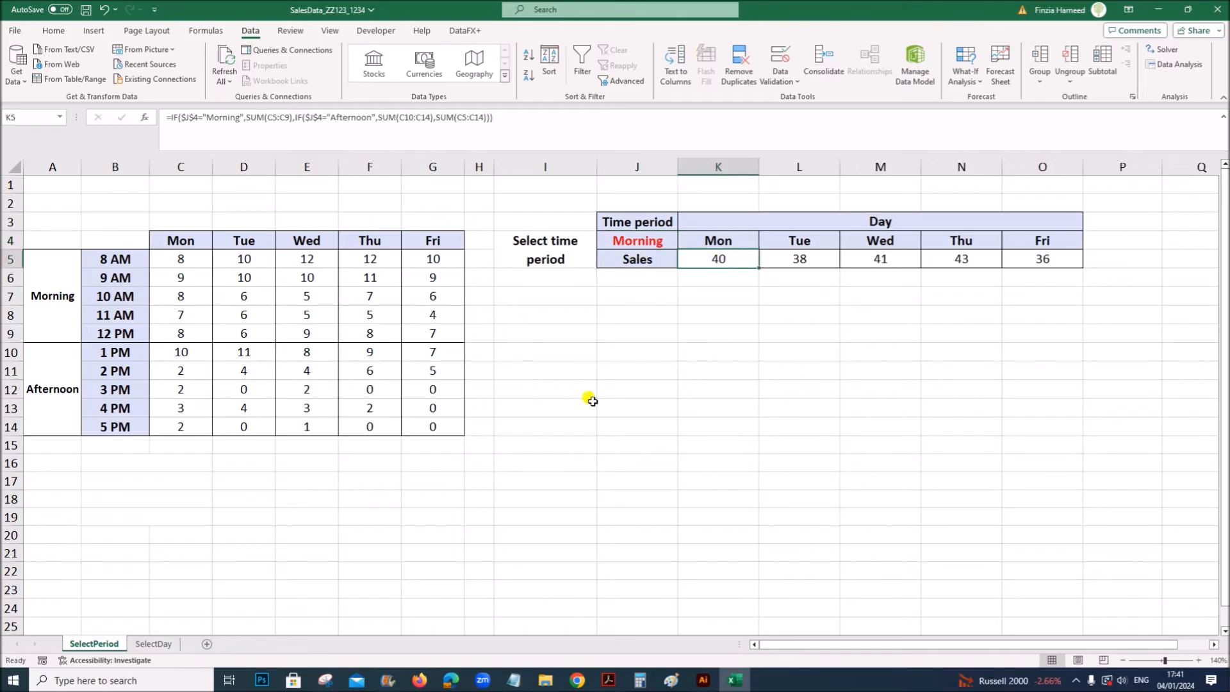
Return to the SelectDay sheet and compare Monday's morning sales in K5 with the SelectPeriod figure
left_click(152, 643)
left_click(683, 261)
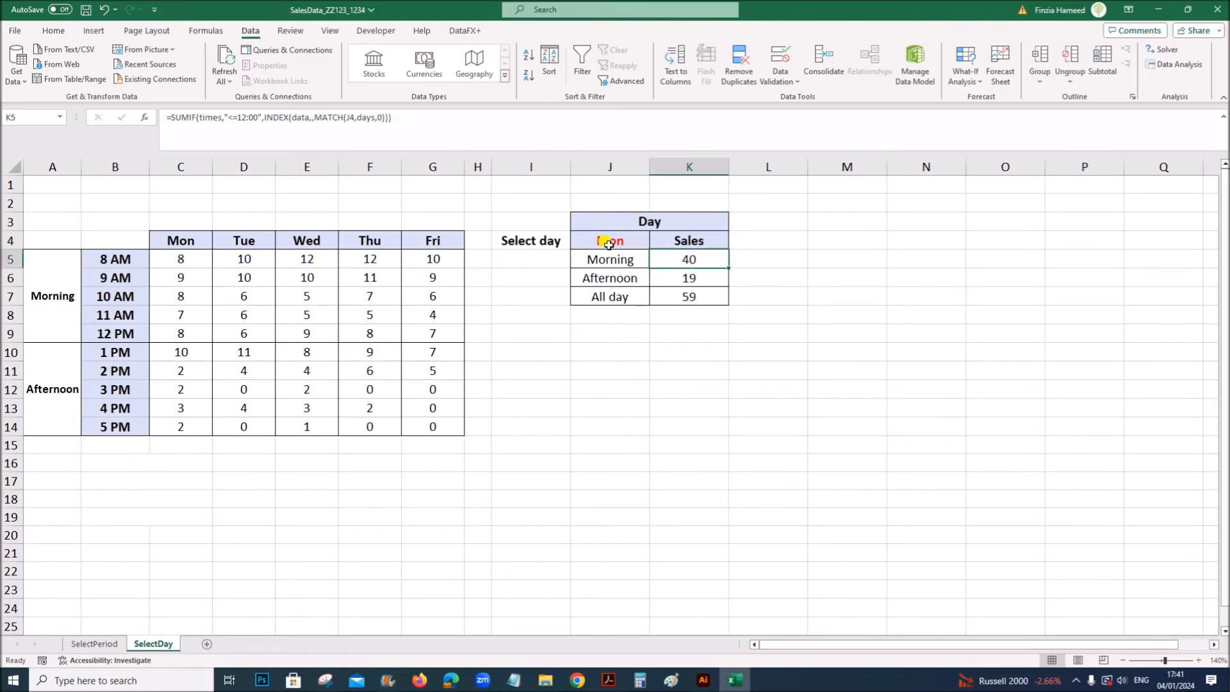
left_click(605, 258)
left_click(658, 259)
Choose Wed as the day in J4 of SelectDay and compare the sales with the exam paper's Wednesday example
left_click(607, 680)
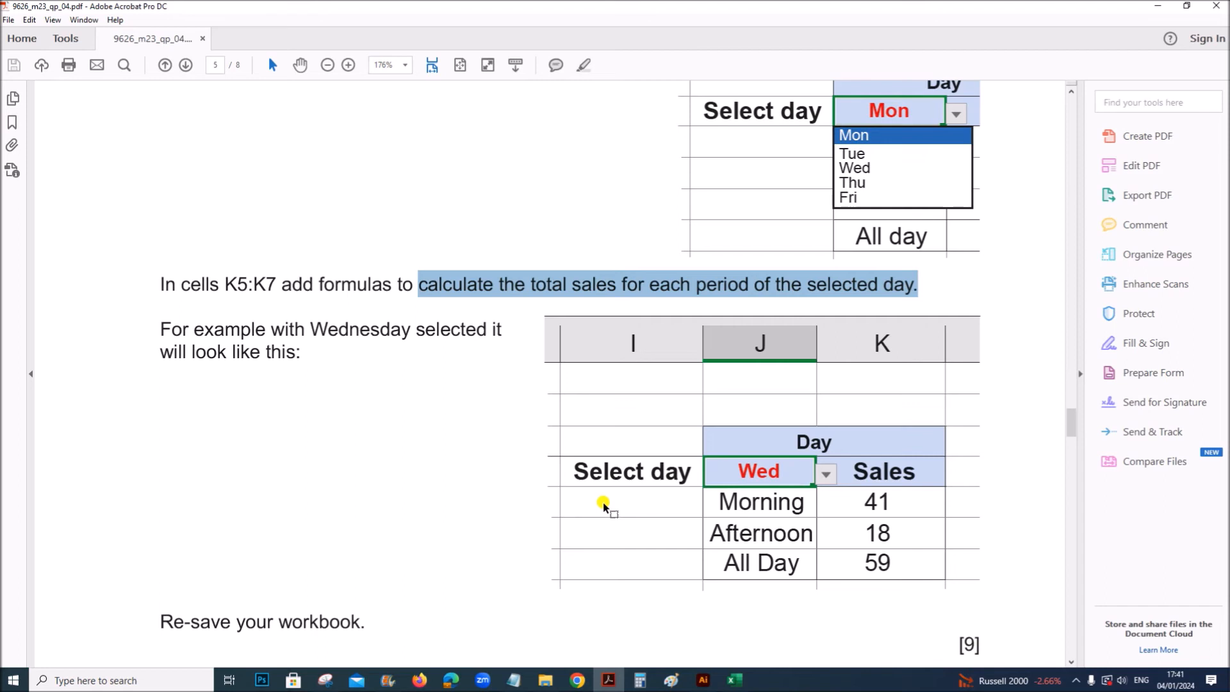
scroll(485, 499, "down", 2)
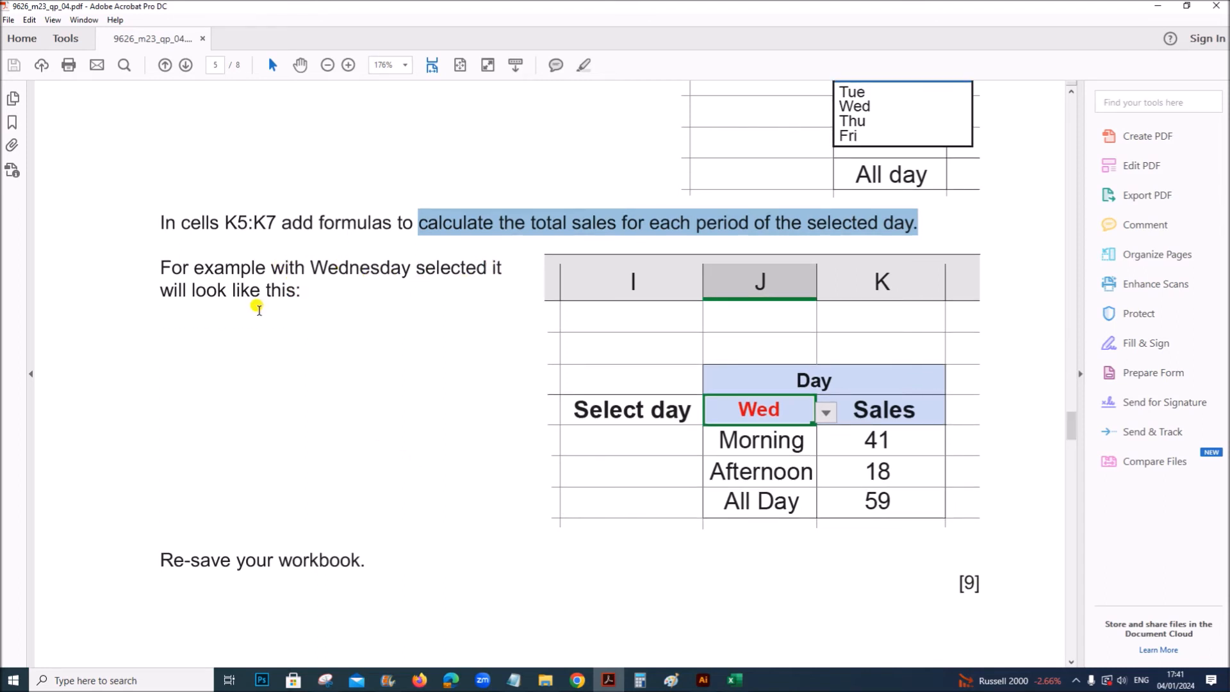
left_click(733, 680)
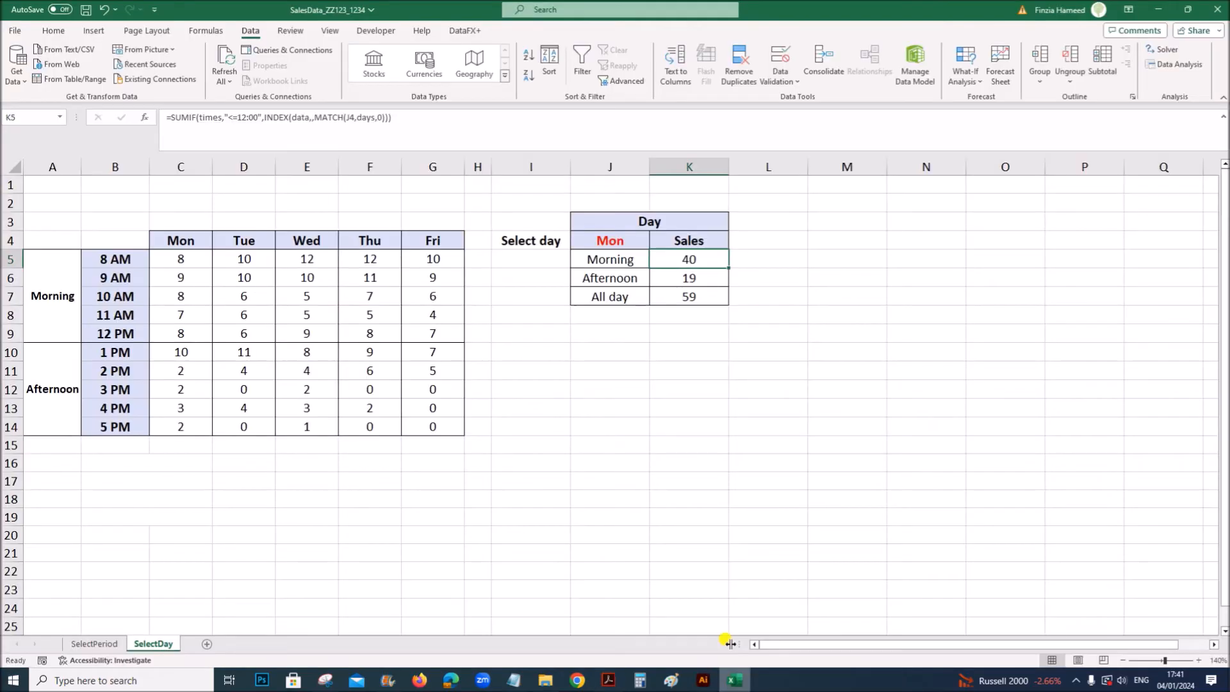
left_click(619, 241)
left_click(654, 242)
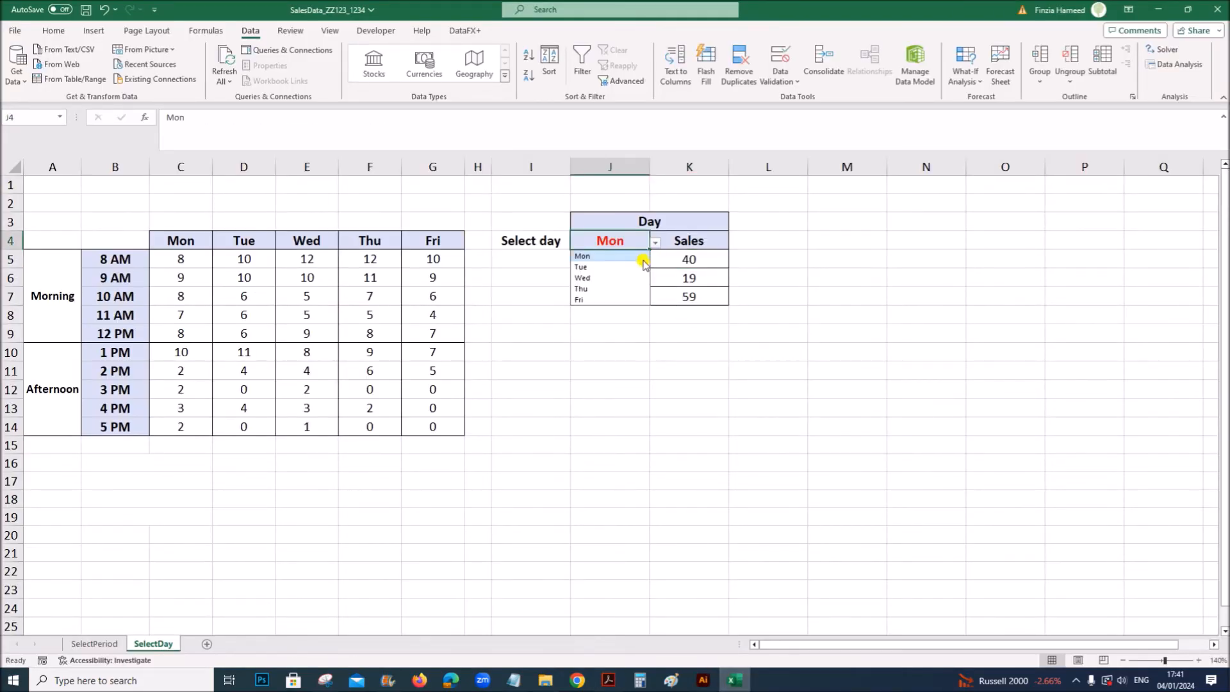
left_click(622, 278)
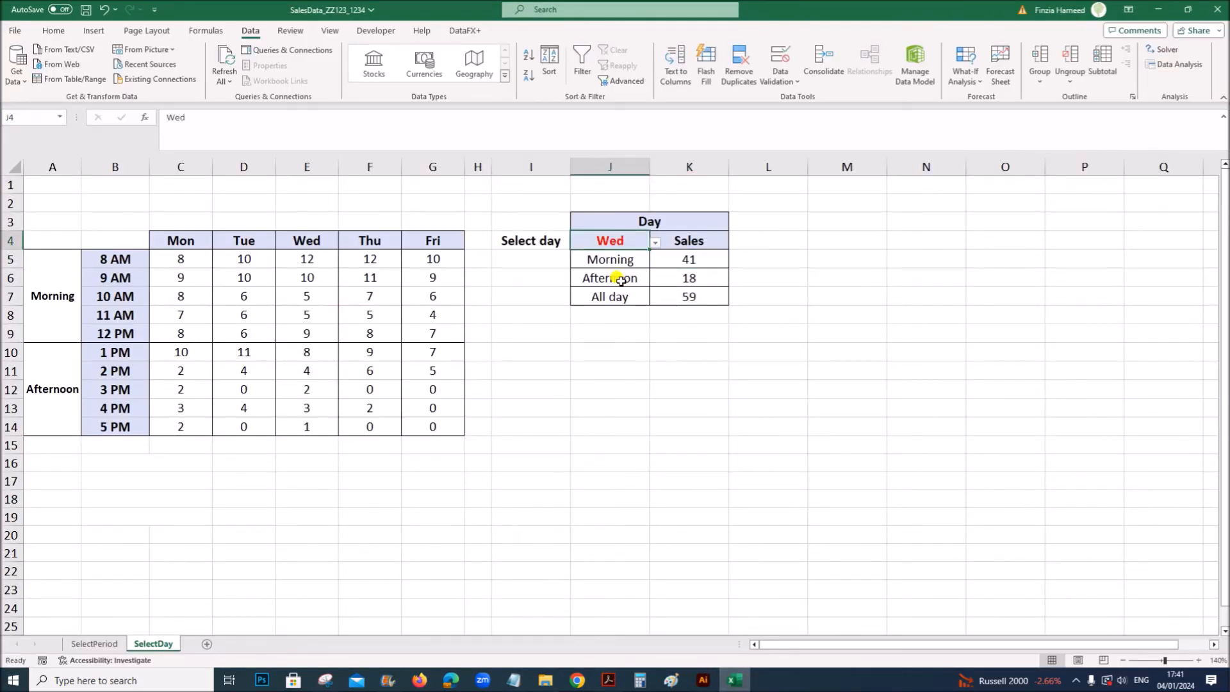
left_click(607, 682)
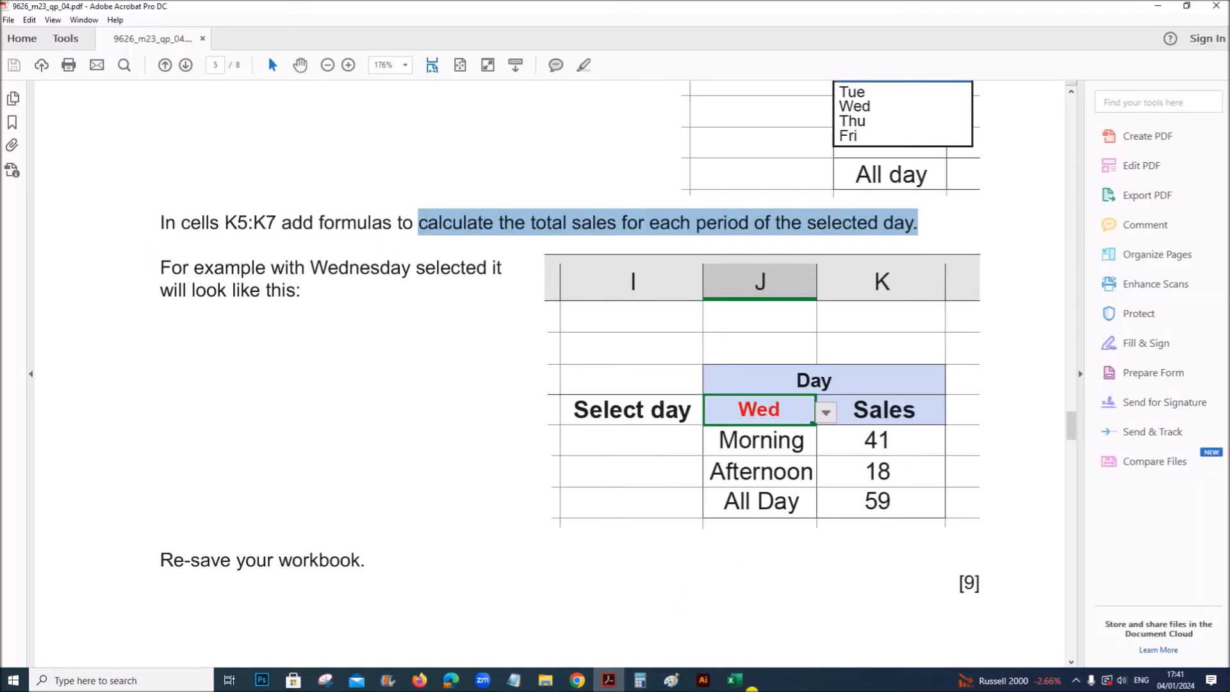
Read the end of the task in the exam paper, then return to Excel and re-save the workbook
scroll(568, 371, "down", 3)
scroll(566, 369, "up", 7)
scroll(544, 379, "down", 7)
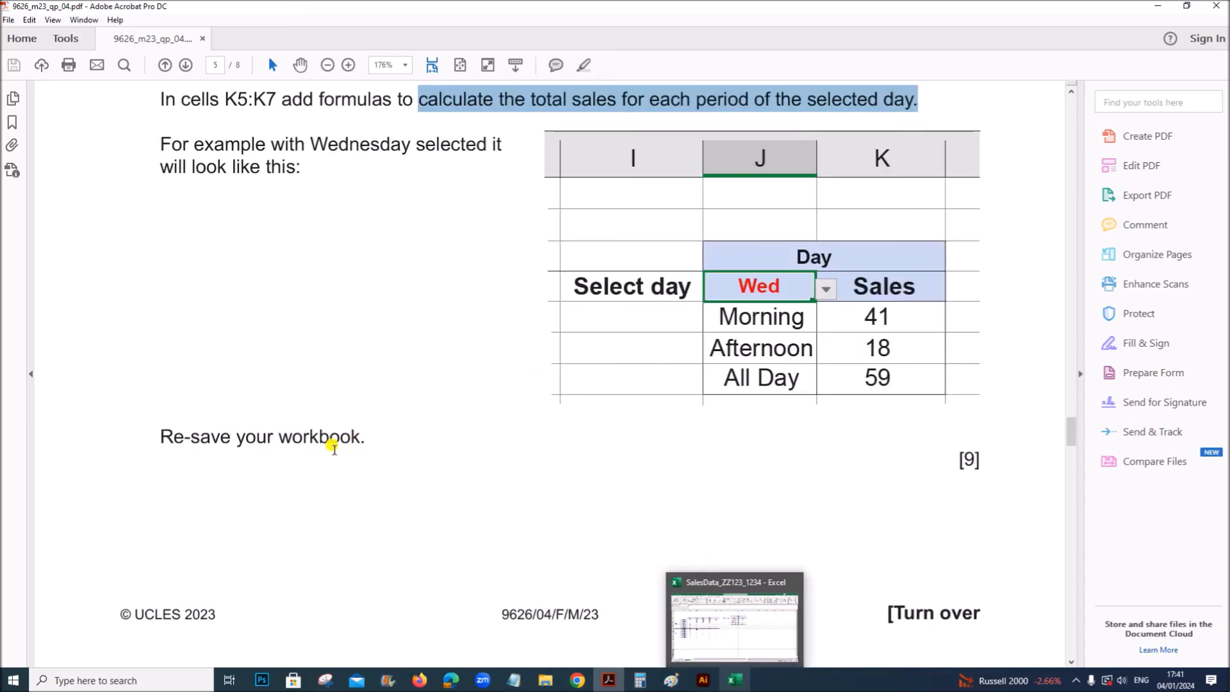
left_click(734, 681)
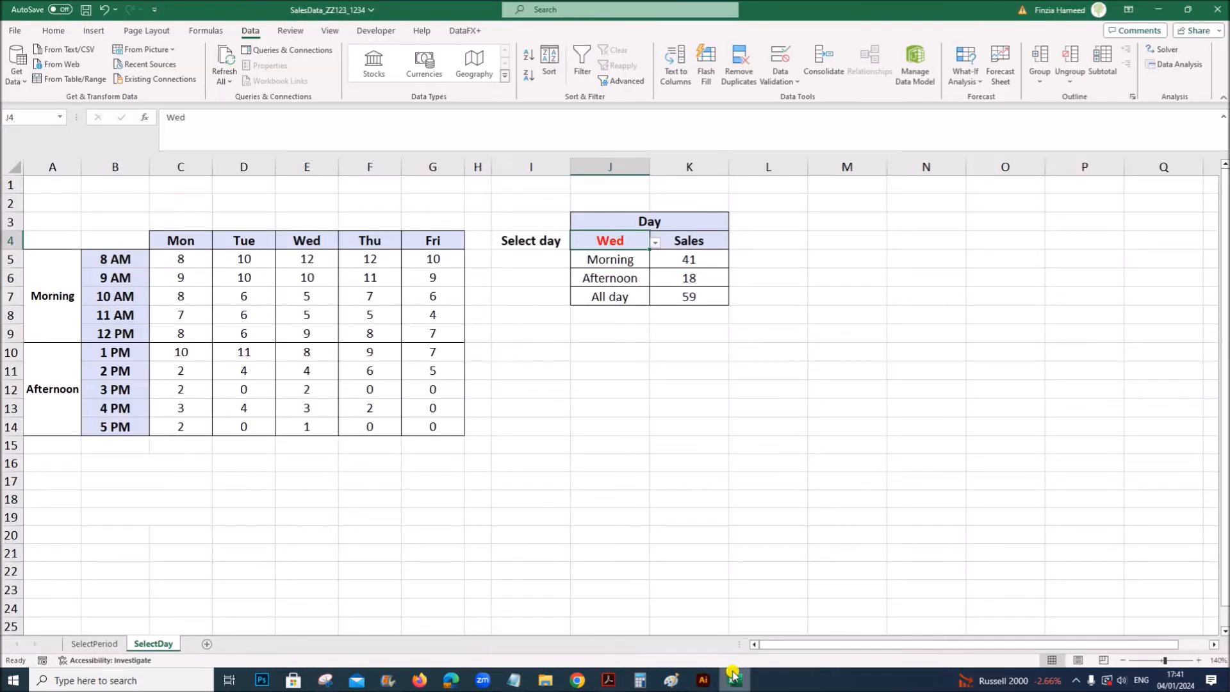
left_click(732, 461)
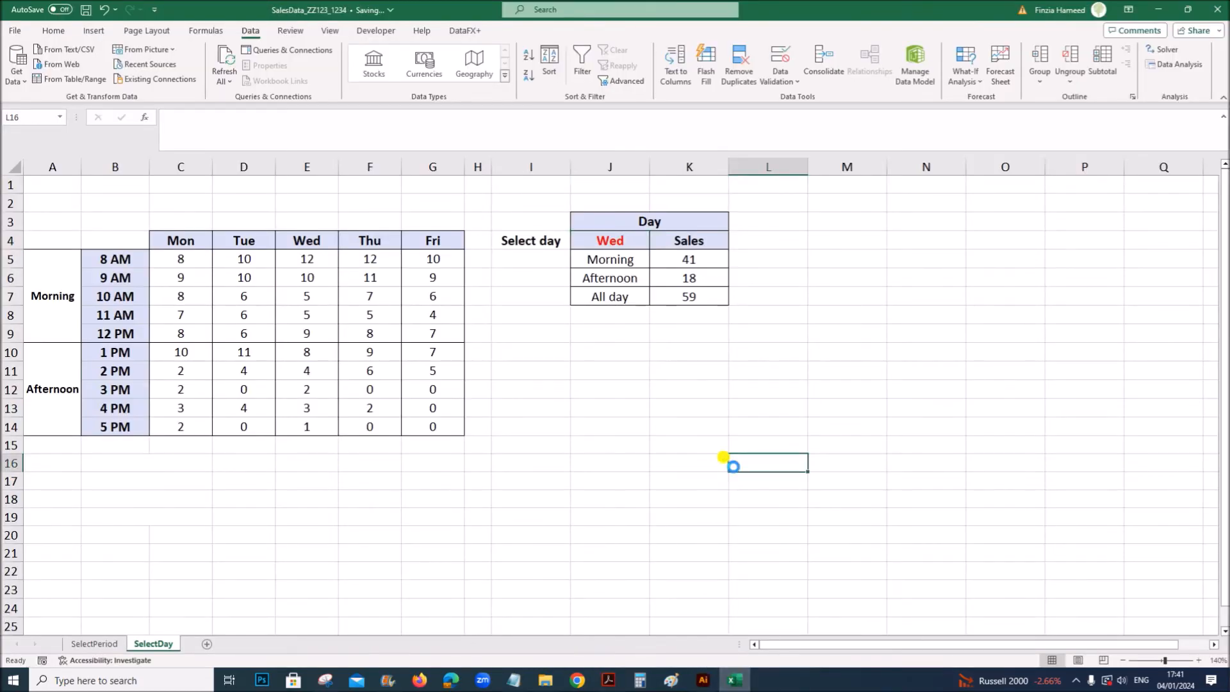
Read task (c) in the exam paper and create a copy of the SelectDay sheet at the end of the workbook
left_click(608, 681)
scroll(535, 533, "down", 10)
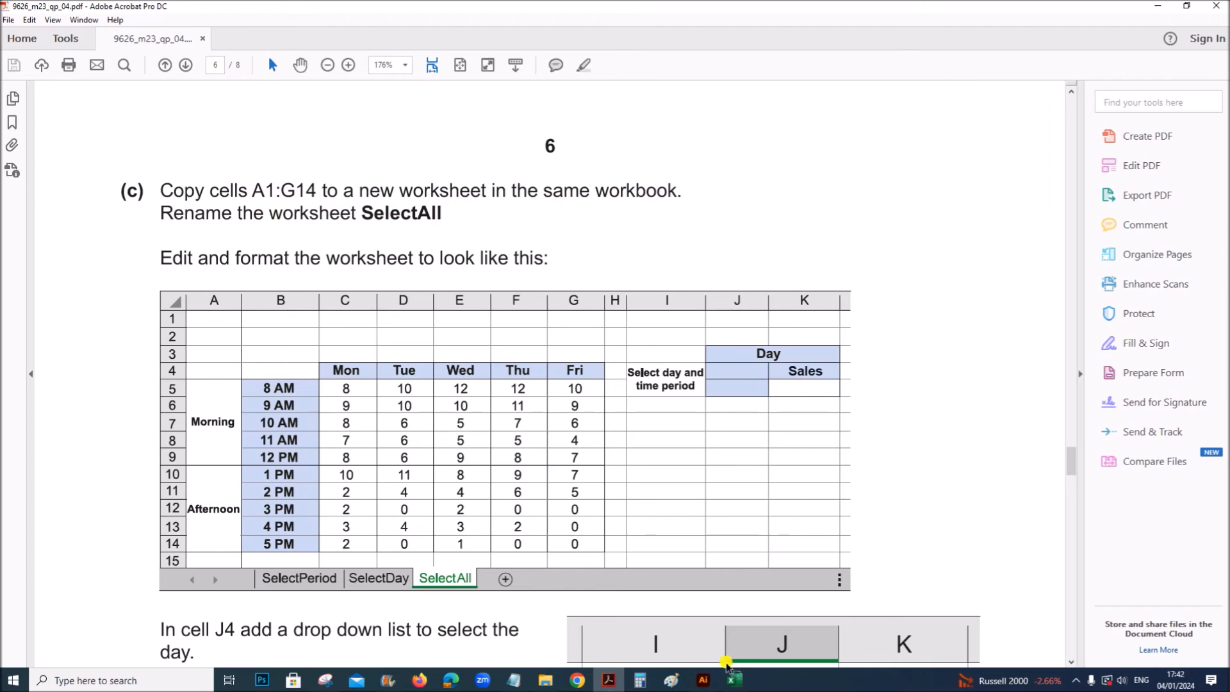
left_click(734, 678)
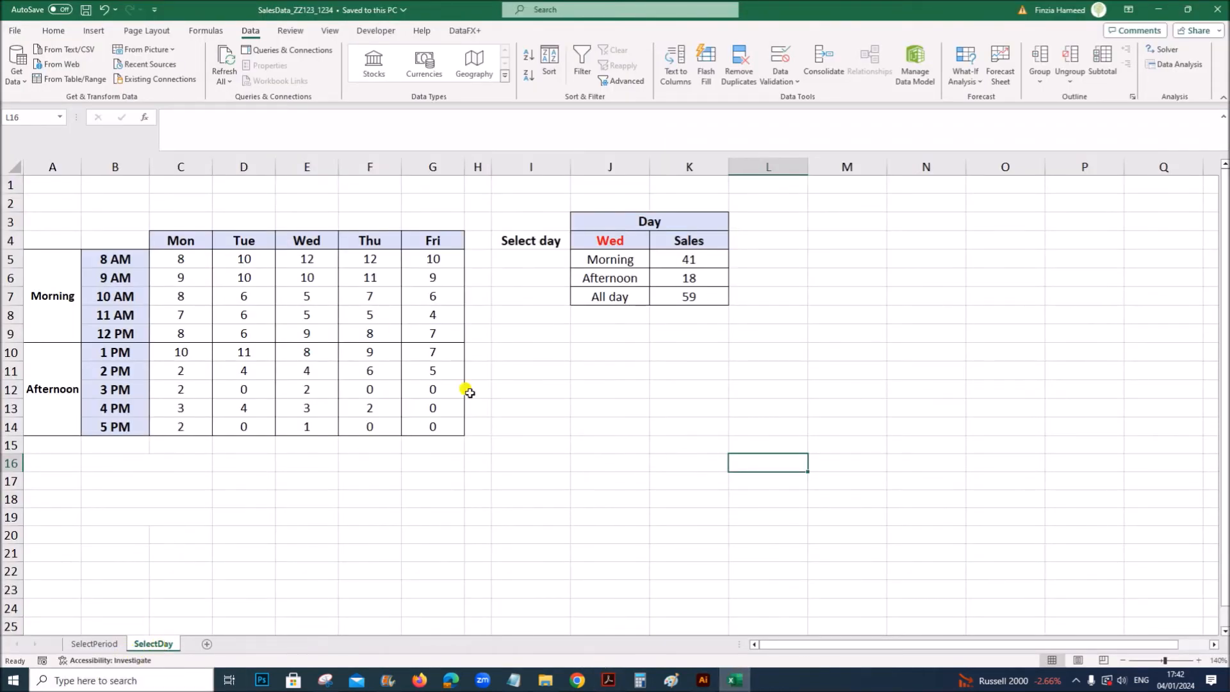
right_click(168, 648)
left_click(206, 502)
left_click(156, 514)
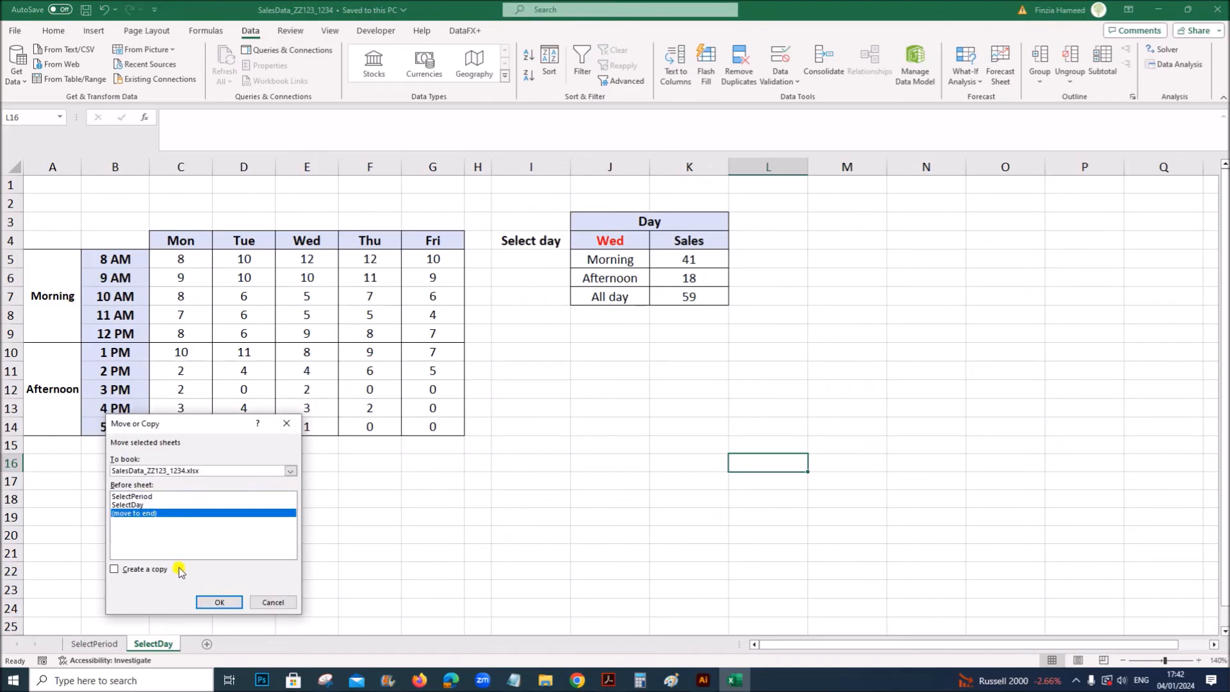
left_click(155, 569)
left_click(207, 605)
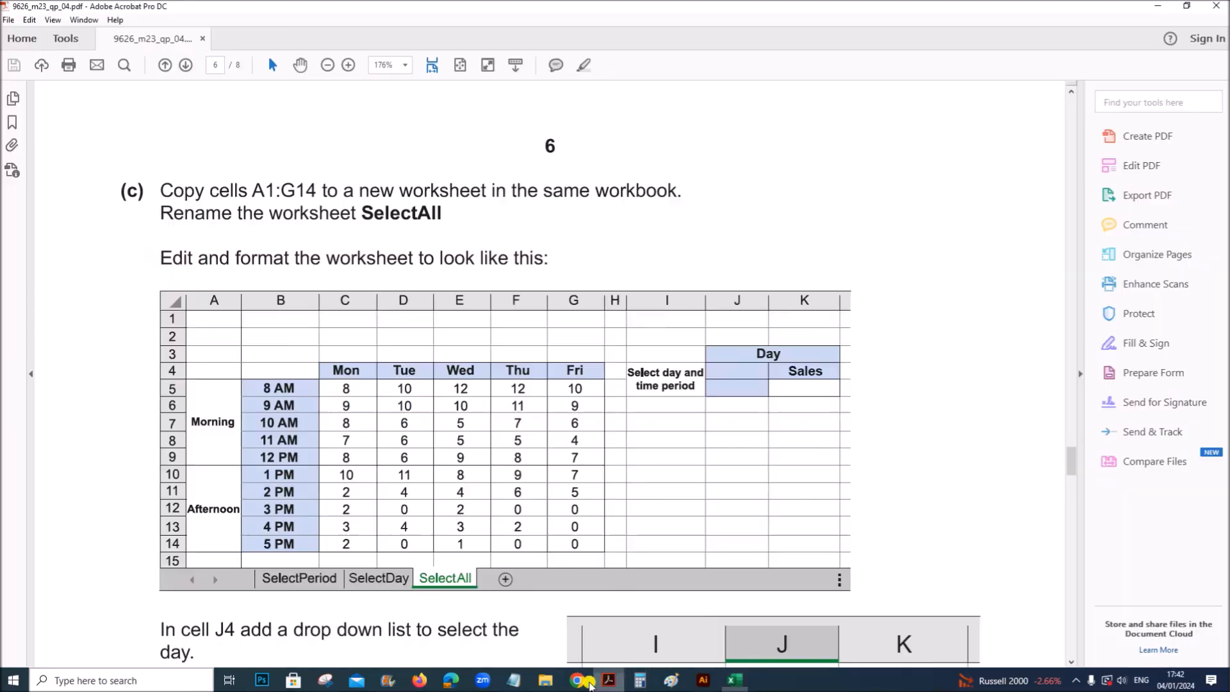
Look up the required sheet name in the exam paper and rename the copied worksheet SelectAll
left_click(609, 680)
left_click_drag(360, 213, 442, 214)
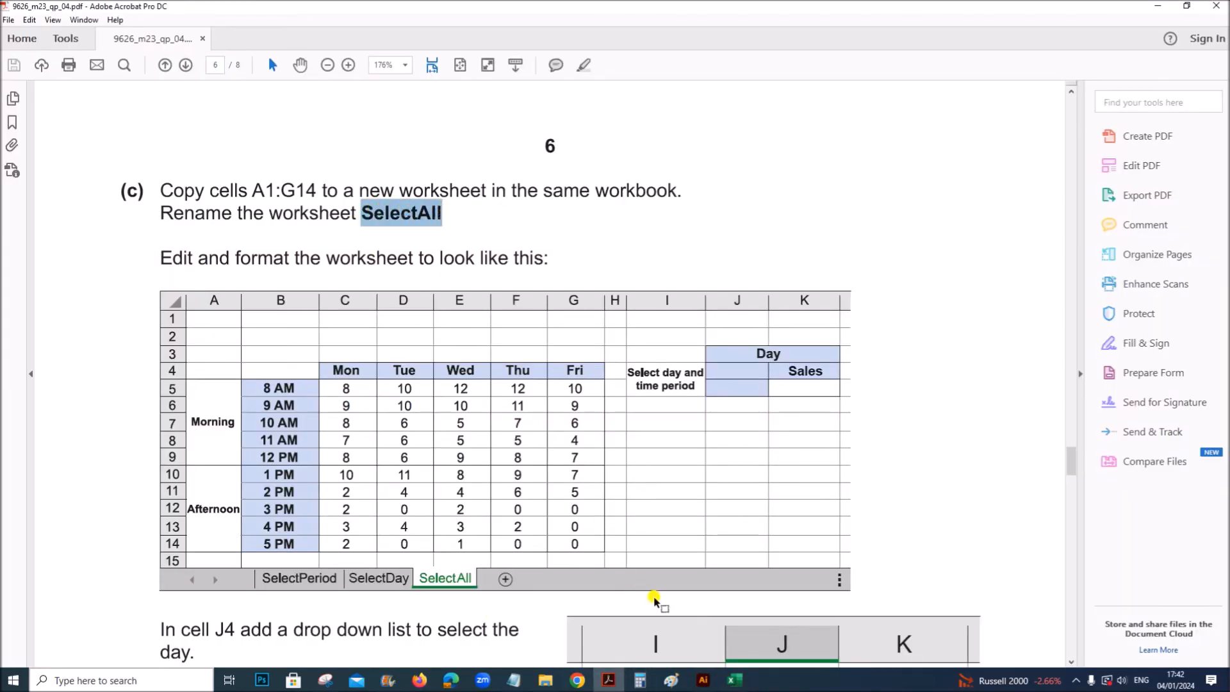
left_click(734, 680)
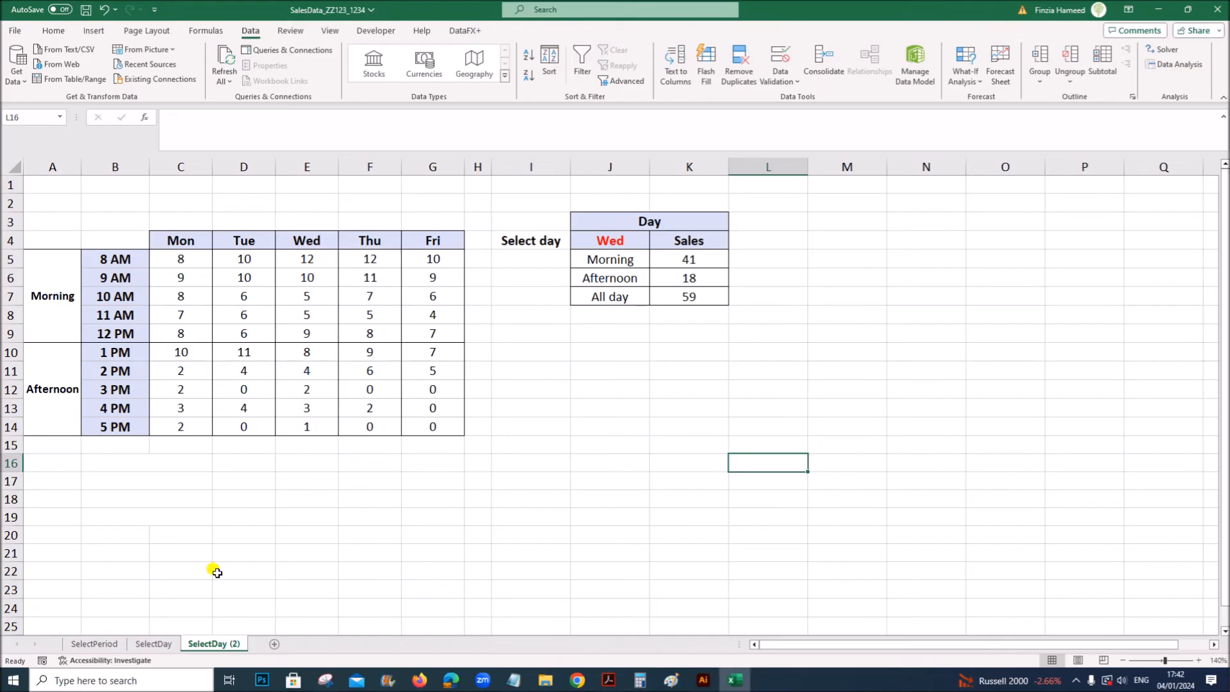
double_click(218, 644)
type("SelectAll")
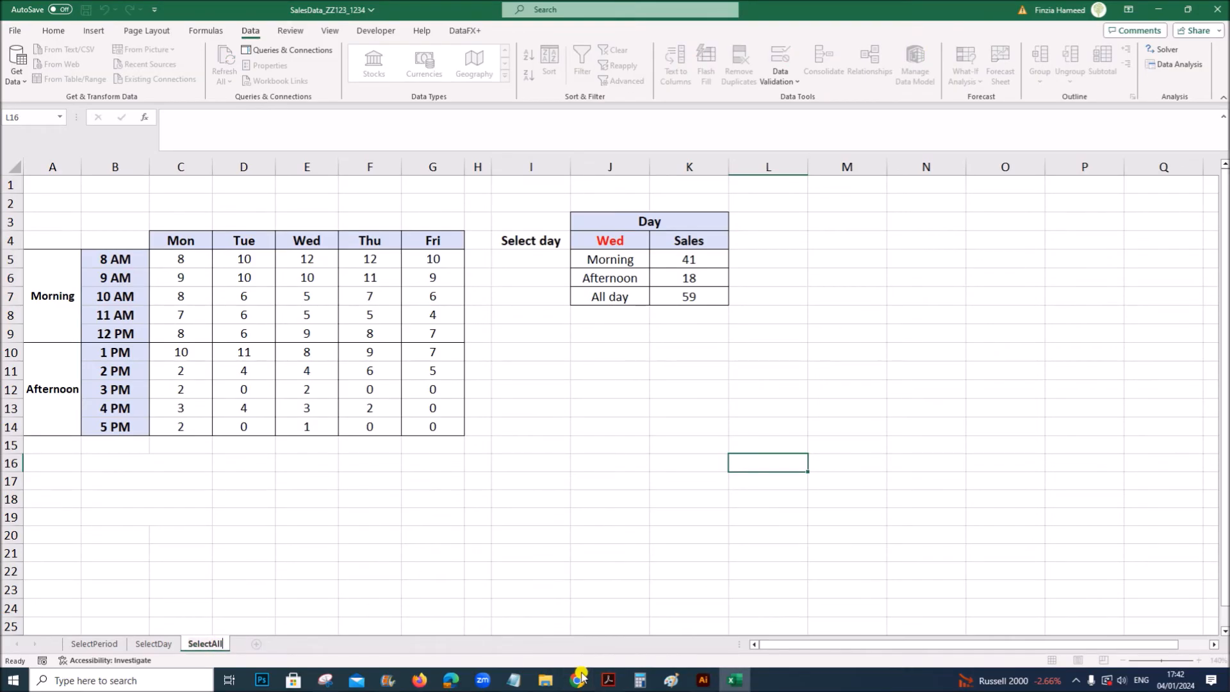
Review the SelectAll layout in the exam paper, then merge and center cells I4:I5 on the SelectAll sheet
left_click(608, 680)
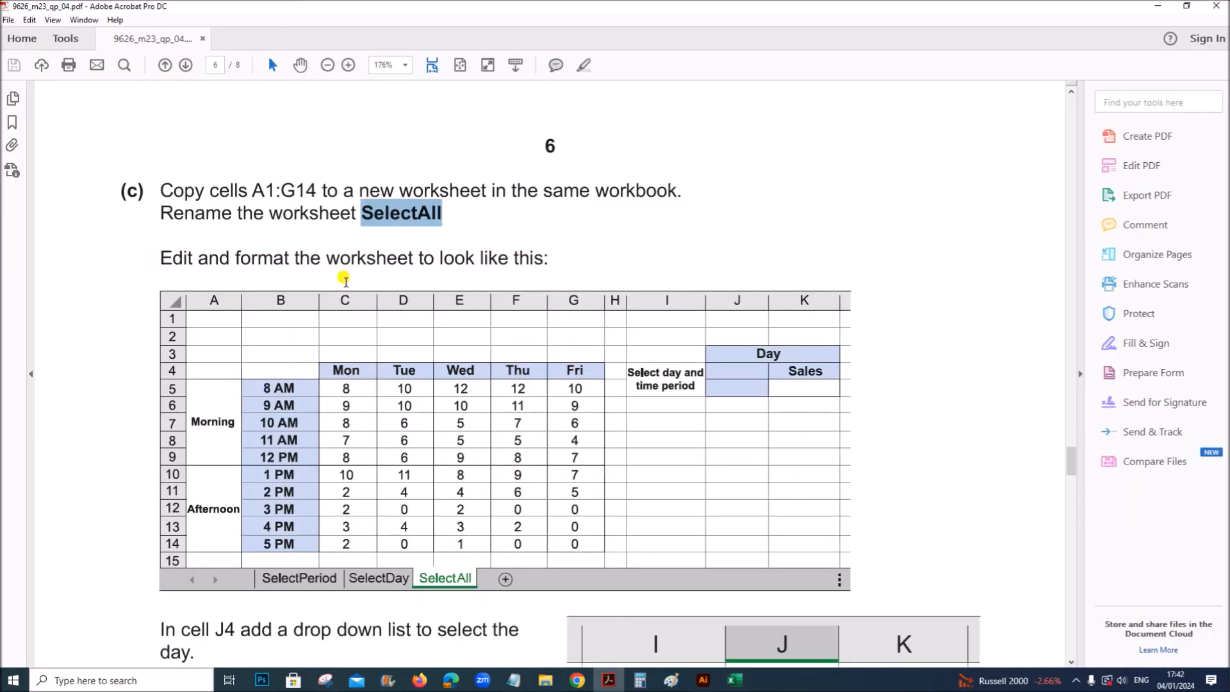
left_click(340, 259)
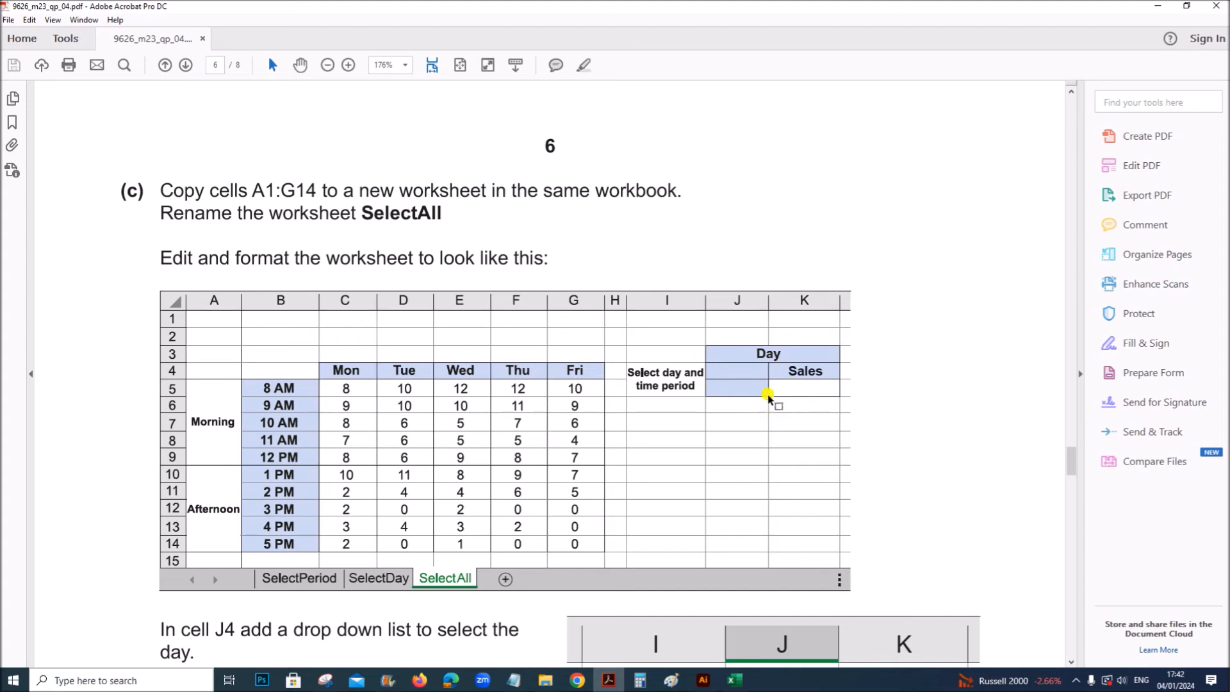
scroll(769, 396, "down", 3)
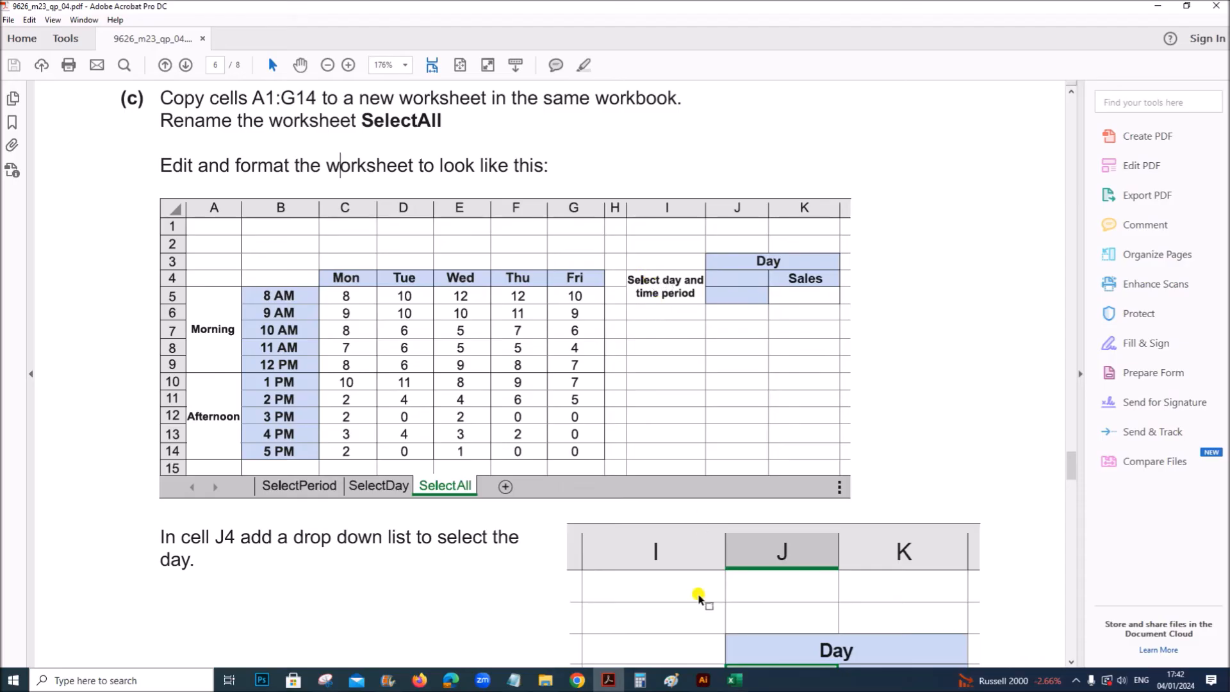
left_click(735, 680)
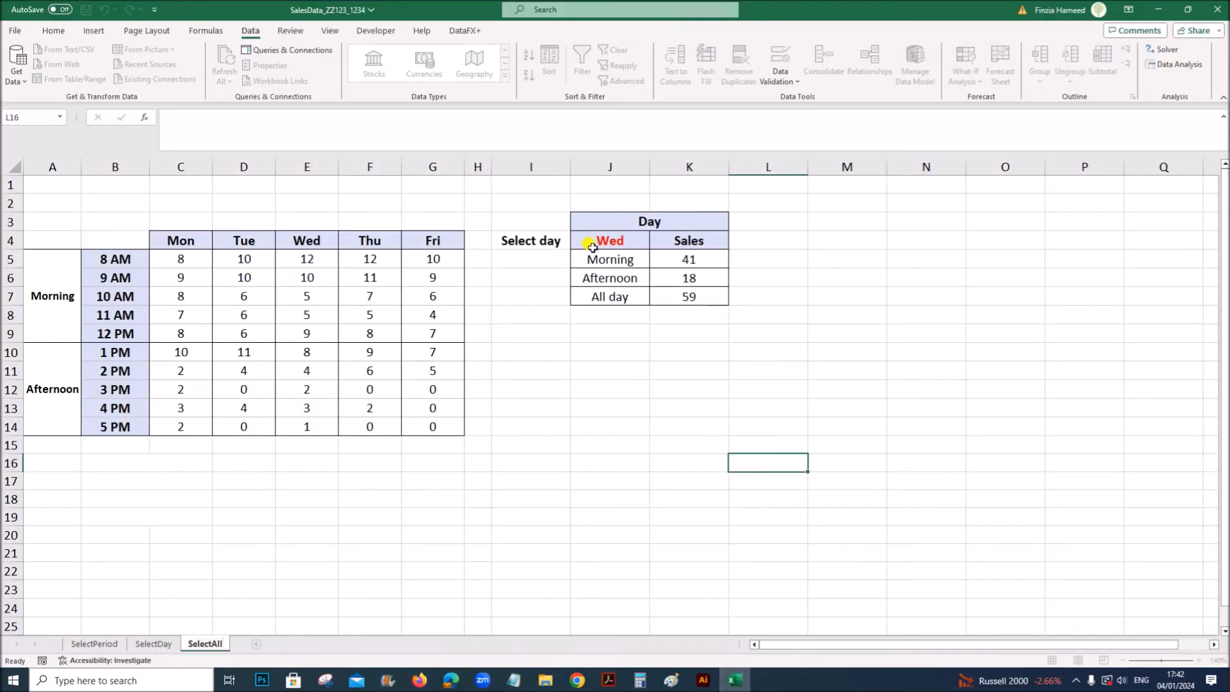
left_click(548, 239)
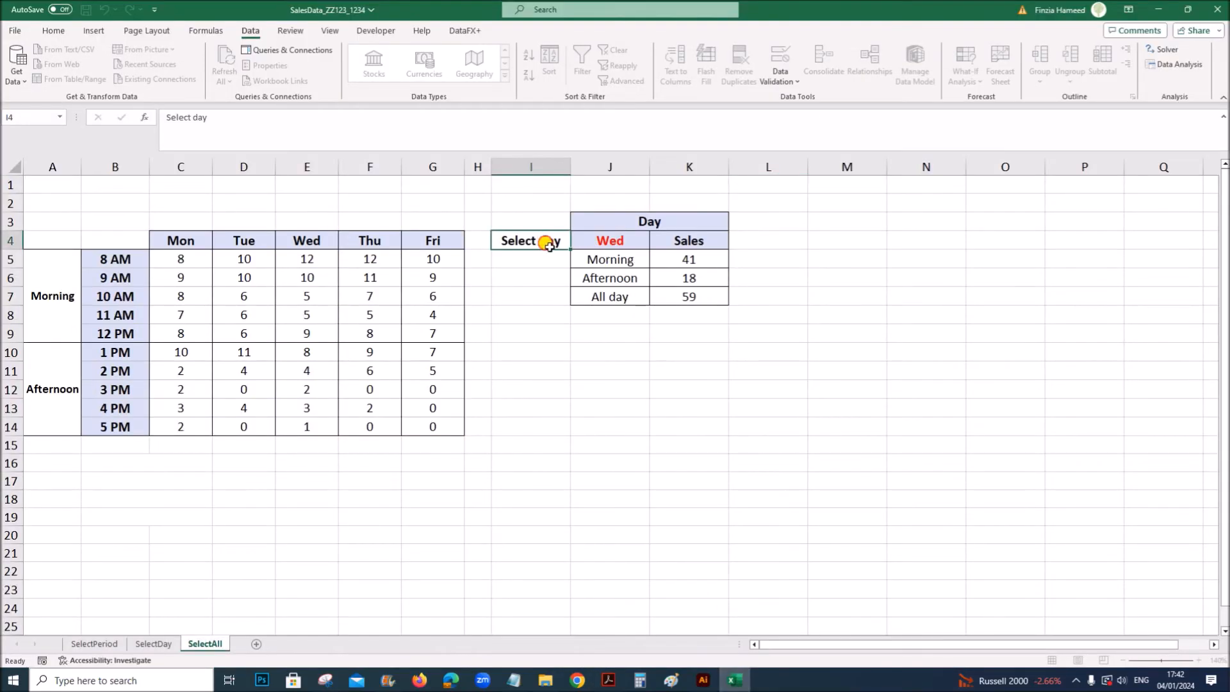
left_click_drag(550, 246, 548, 259)
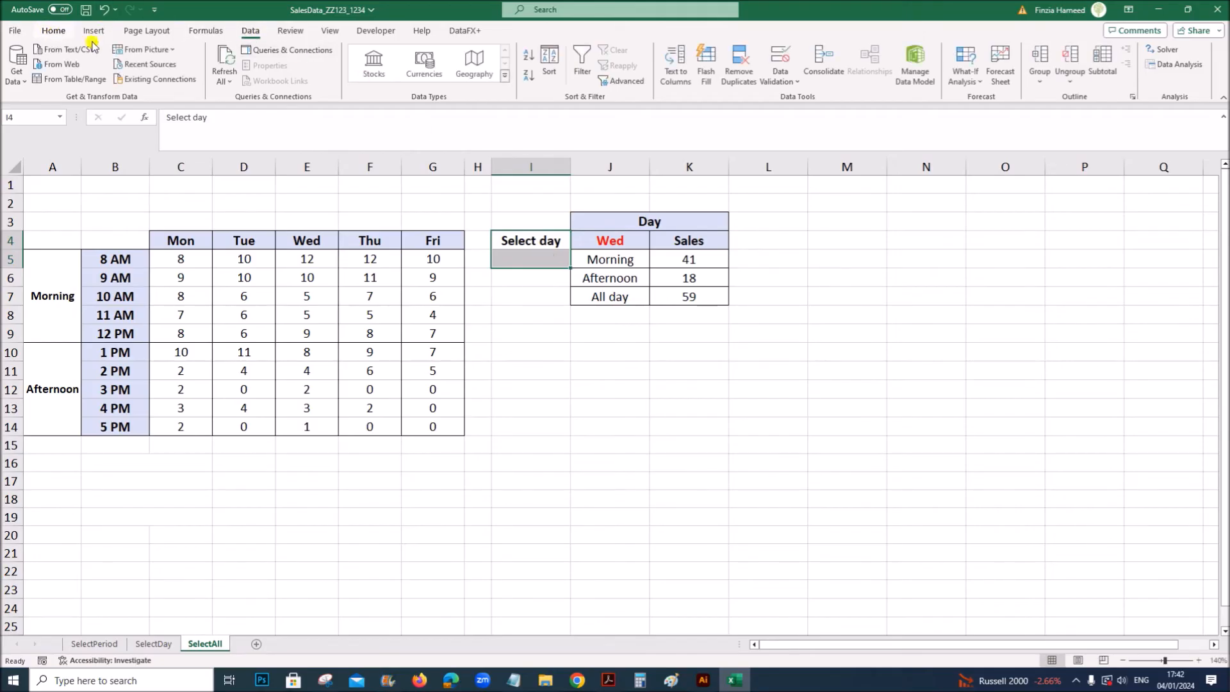
left_click(54, 31)
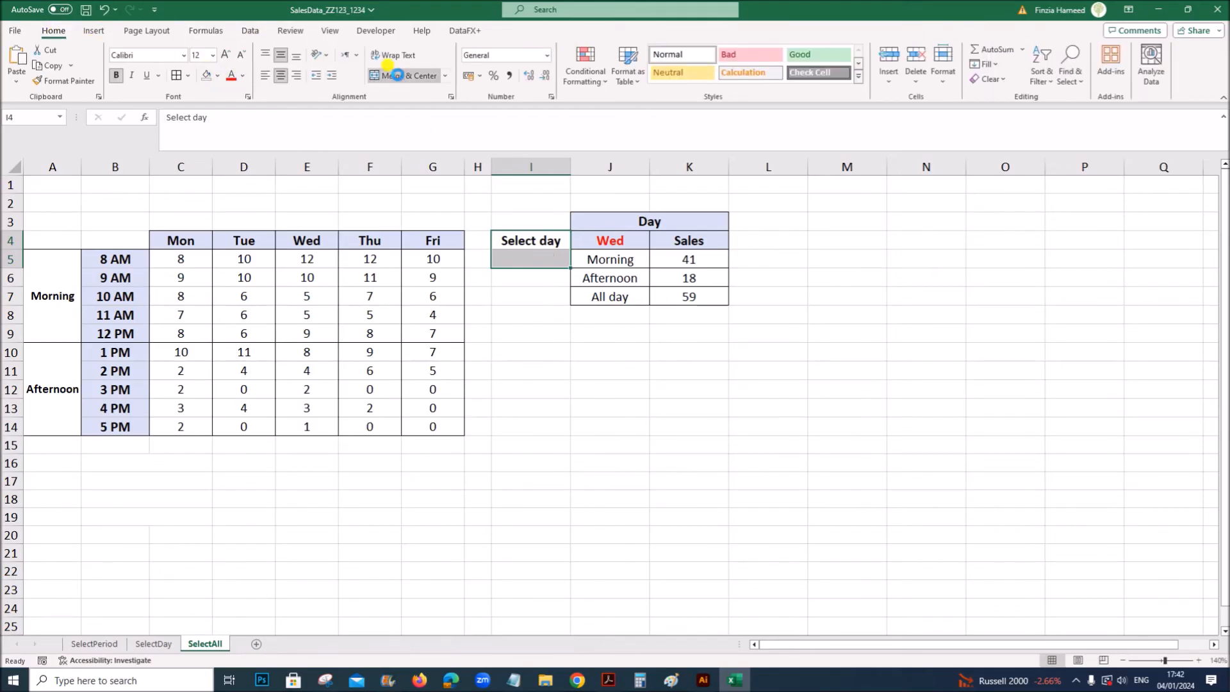
left_click(397, 75)
left_click(775, 443)
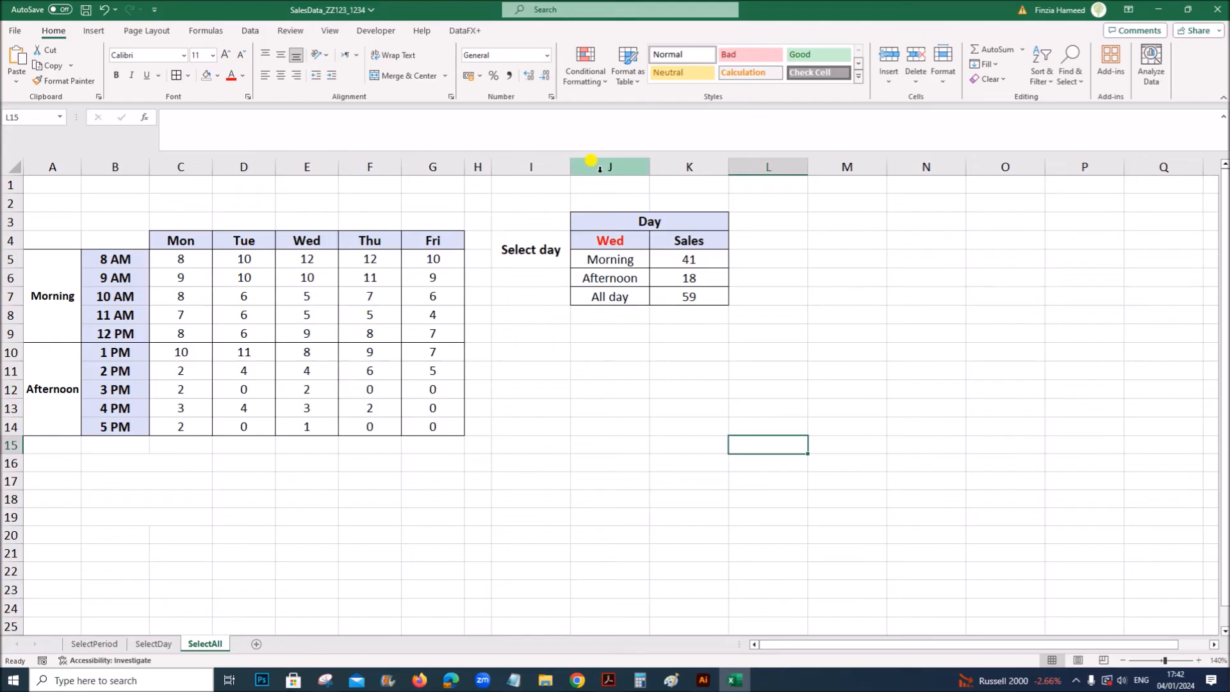
Delete columns J and K containing the day and sales table from the SelectAll sheet
left_click_drag(599, 168, 694, 168)
right_click(698, 169)
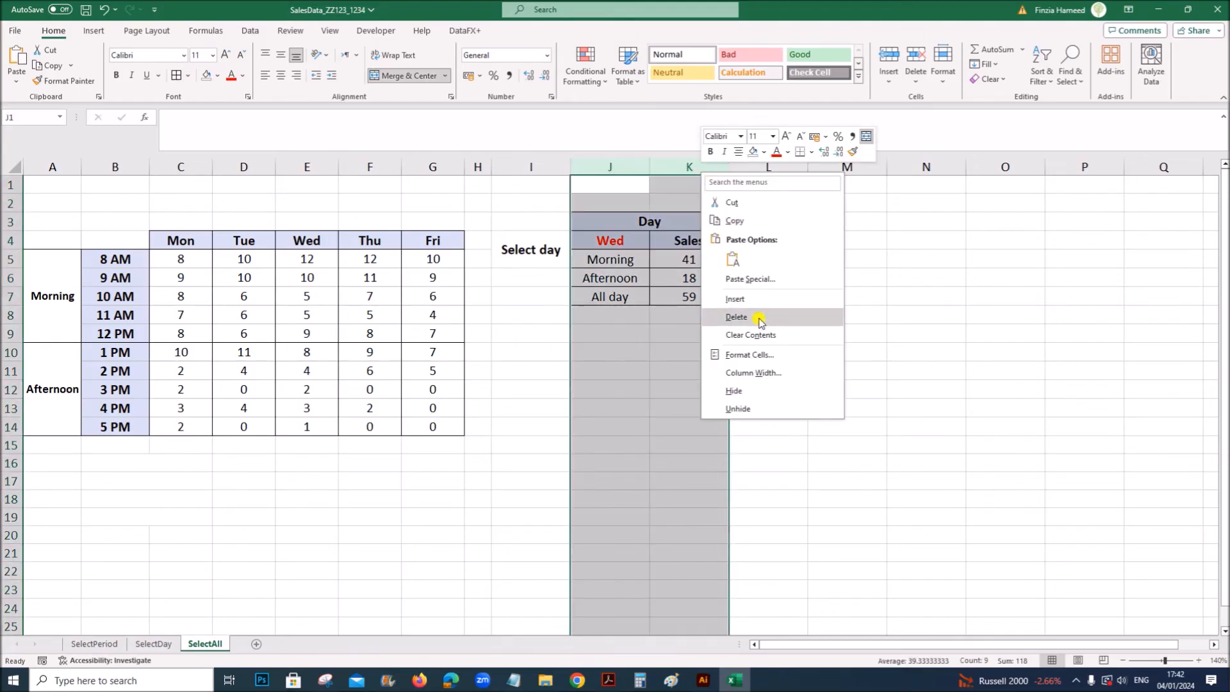
left_click(737, 317)
left_click(602, 405)
Check the label wording in the exam paper and extend the merged cell I4's text to "Select day and time period"
left_click(535, 250)
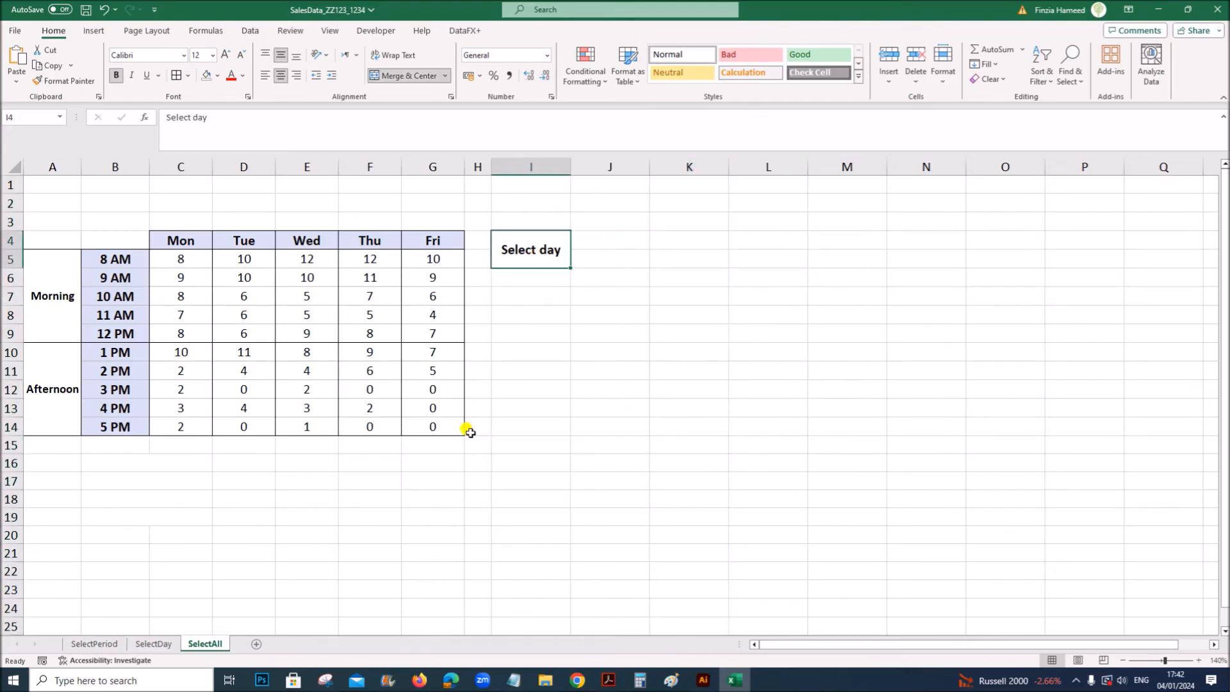
left_click(609, 680)
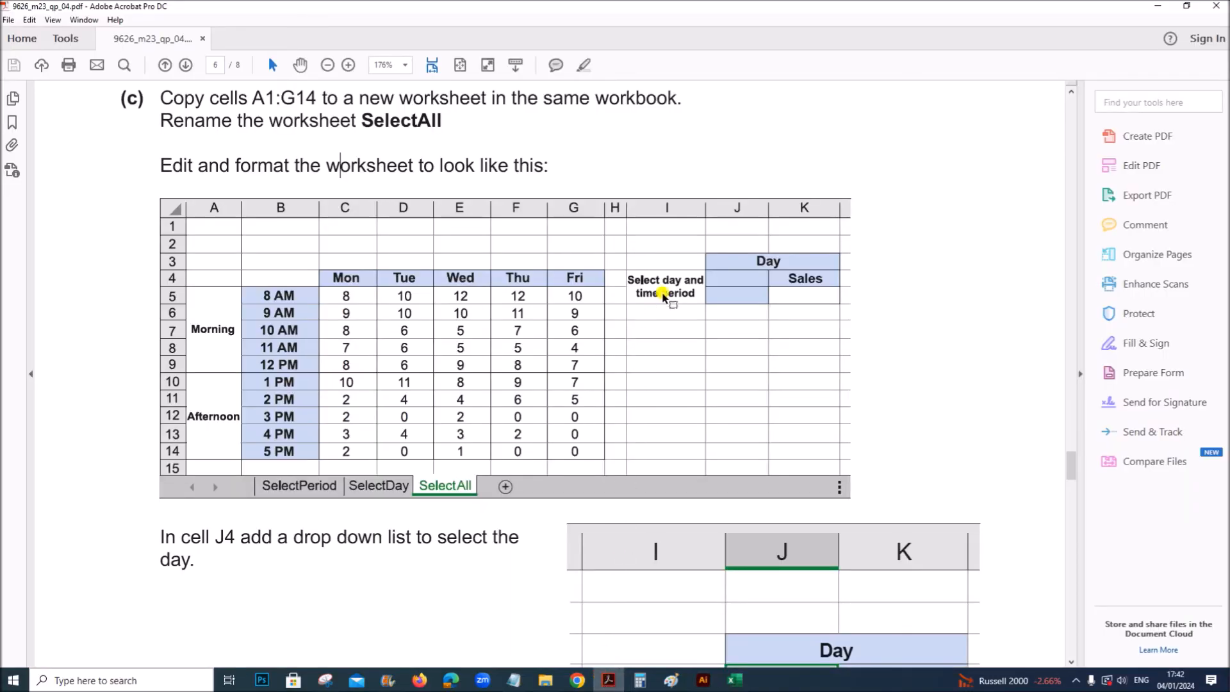
left_click(735, 681)
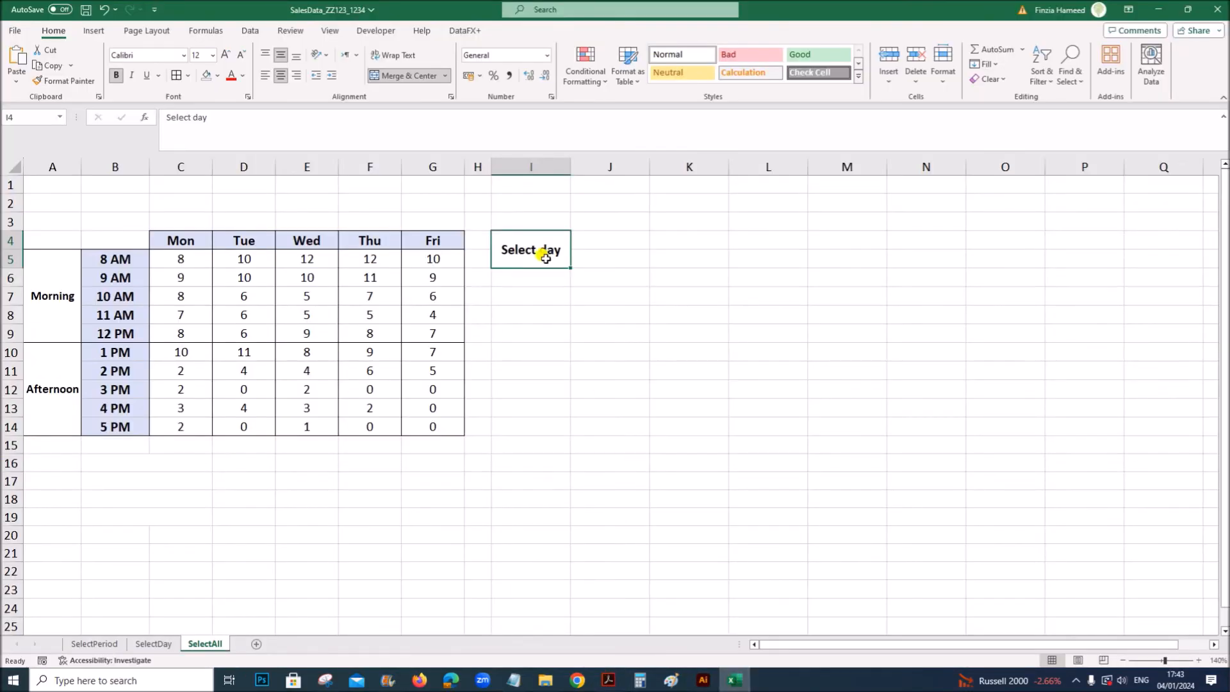
left_click(322, 124)
type("and time")
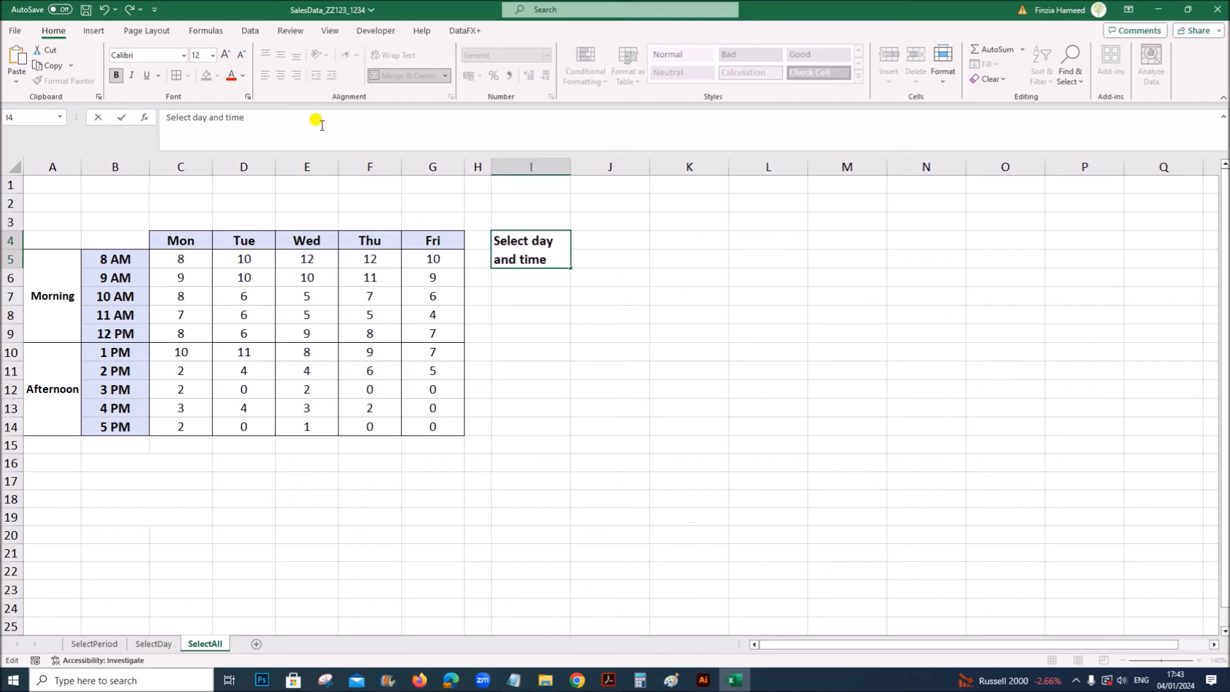
type(" period")
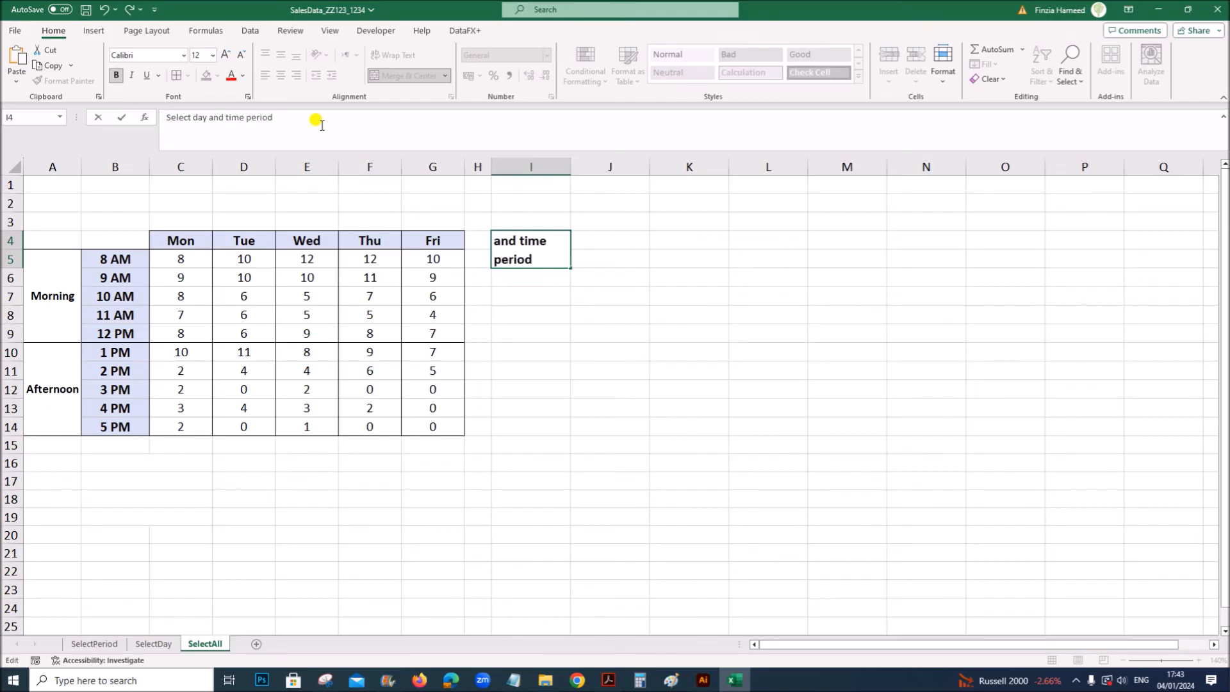
left_click(636, 354)
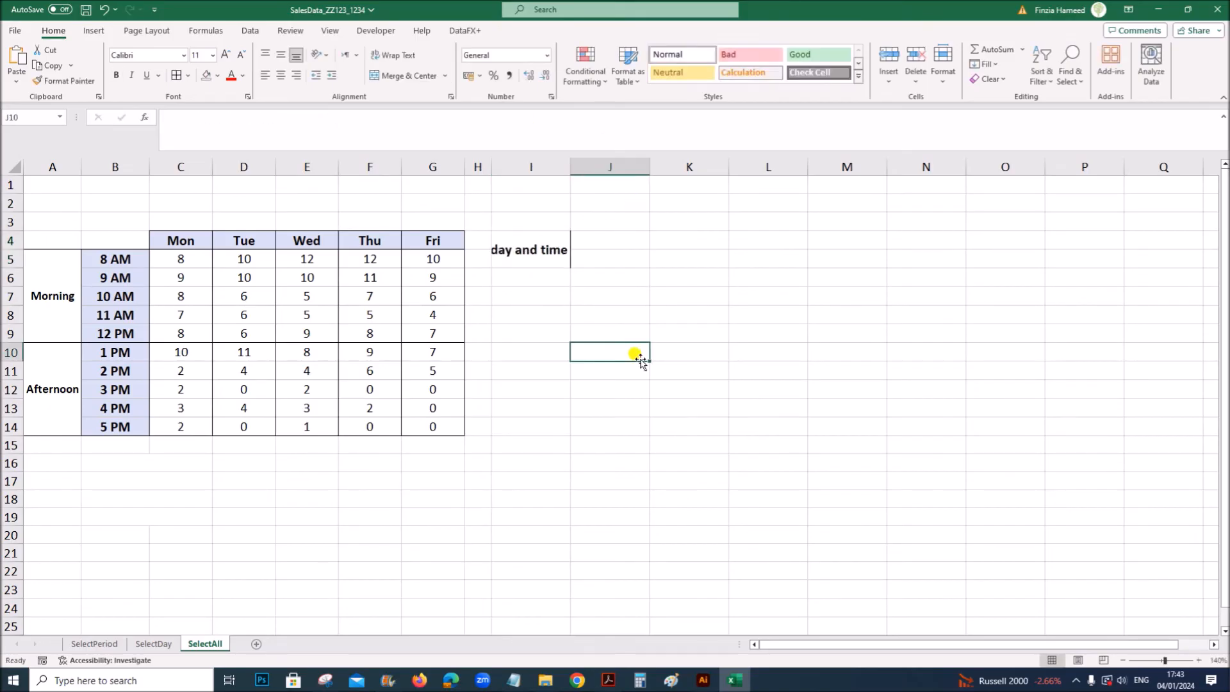
Wrap the text in merged cell I4 and widen column I so the whole label fits on two lines
left_click(524, 240)
left_click(393, 55)
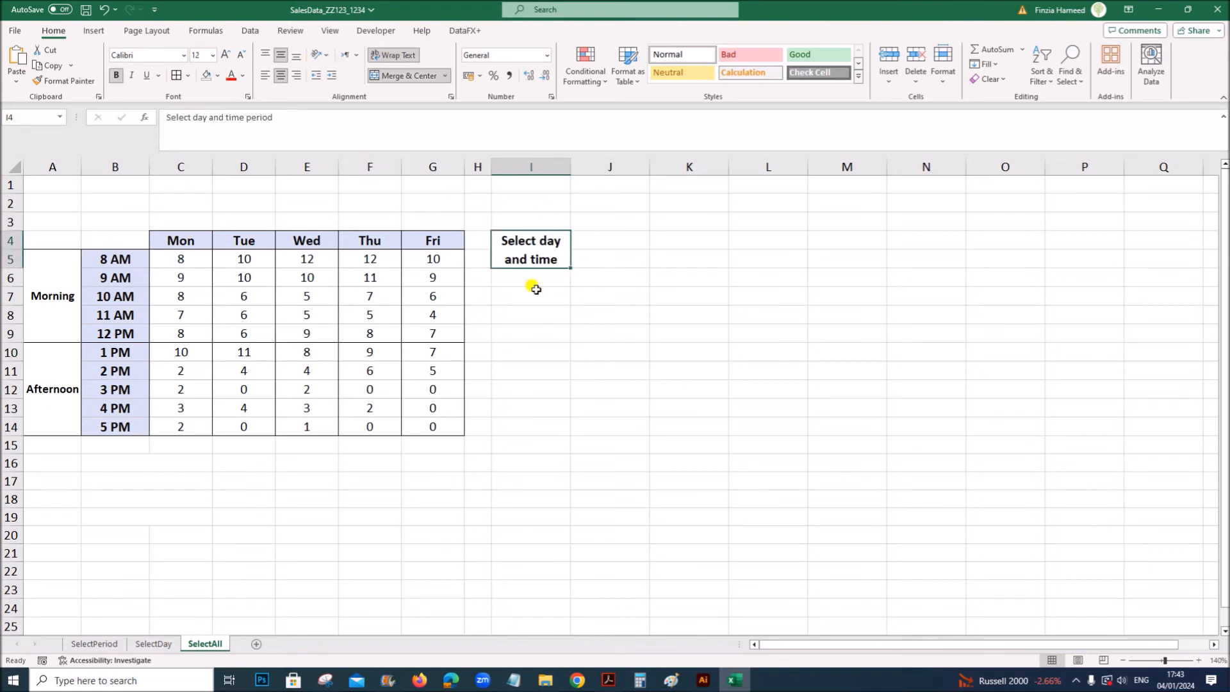
left_click_drag(568, 171, 583, 170)
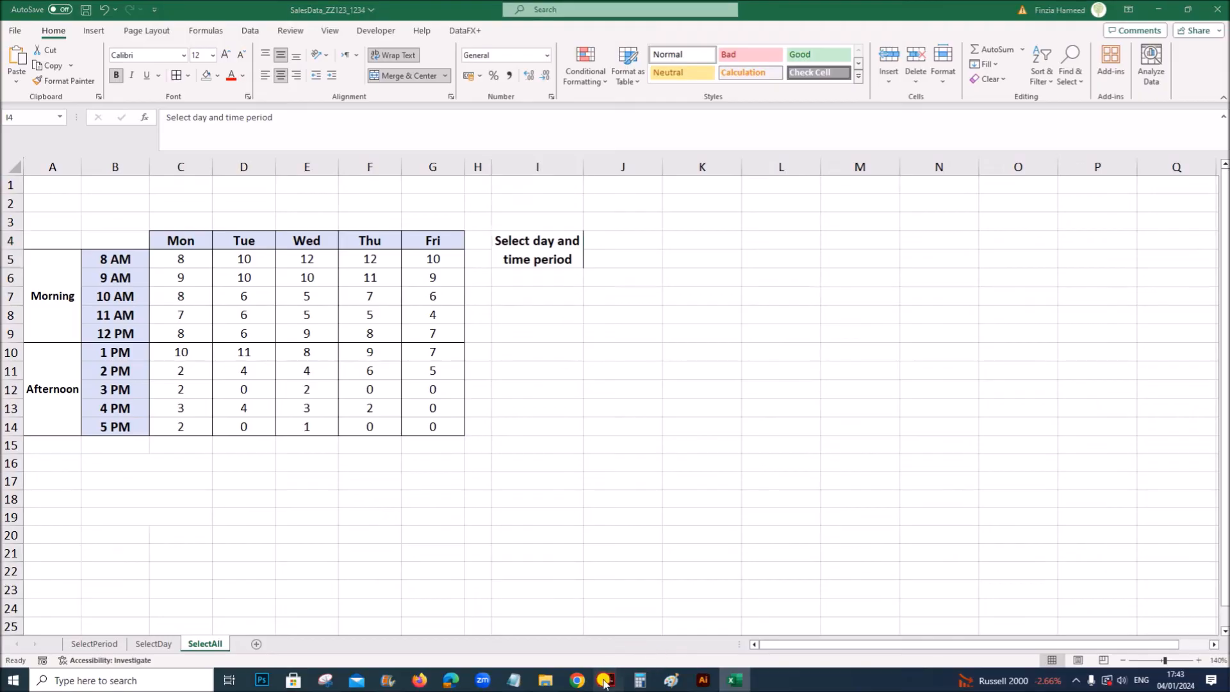
Check the table headings in the exam paper, then enter "Day" in J3 and "Sales" in K4 on the SelectAll sheet
left_click(604, 681)
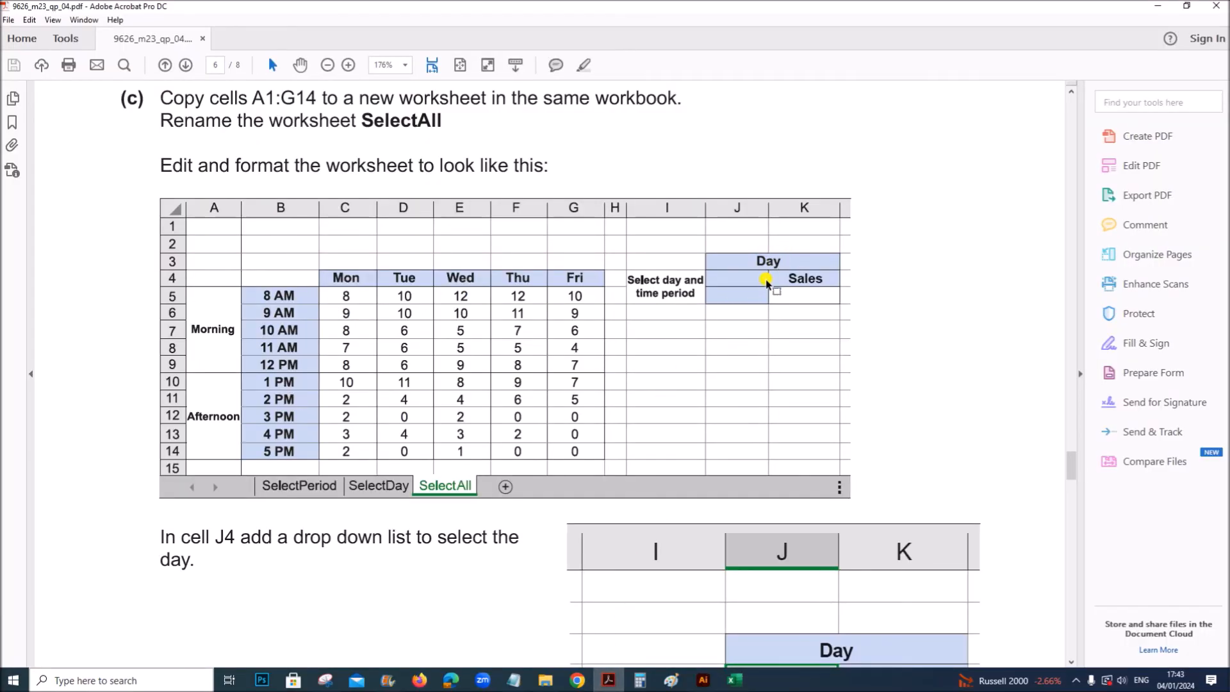
left_click(735, 680)
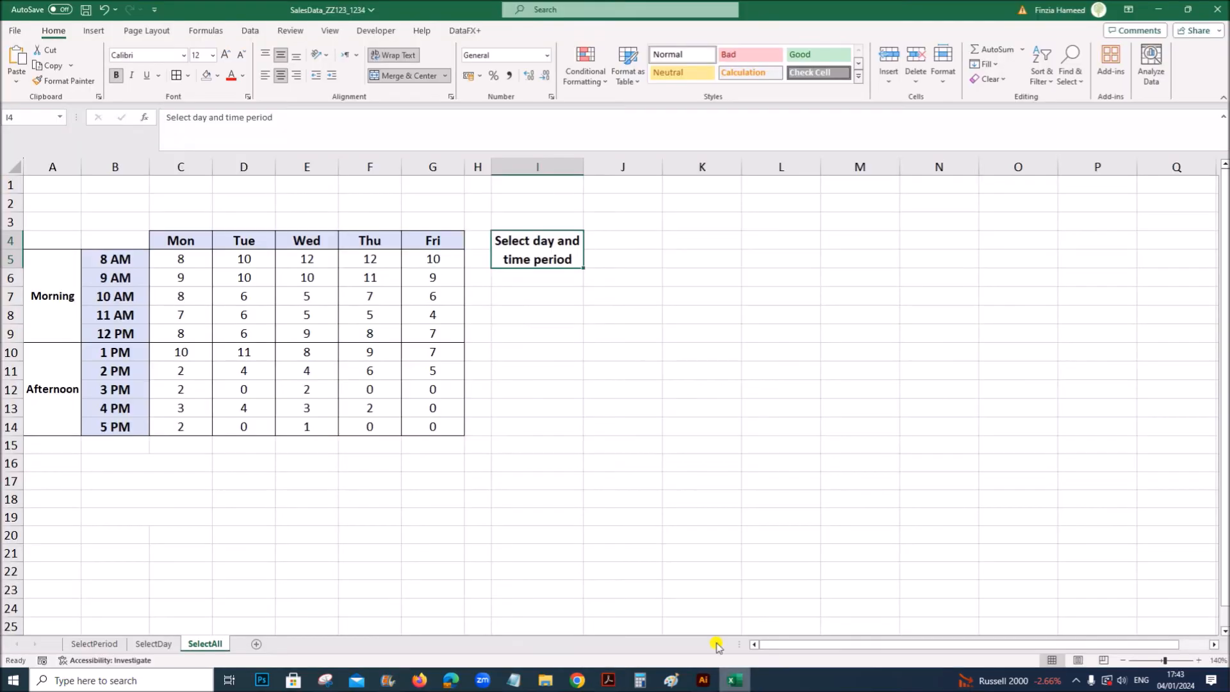
left_click(640, 221)
type("Da")
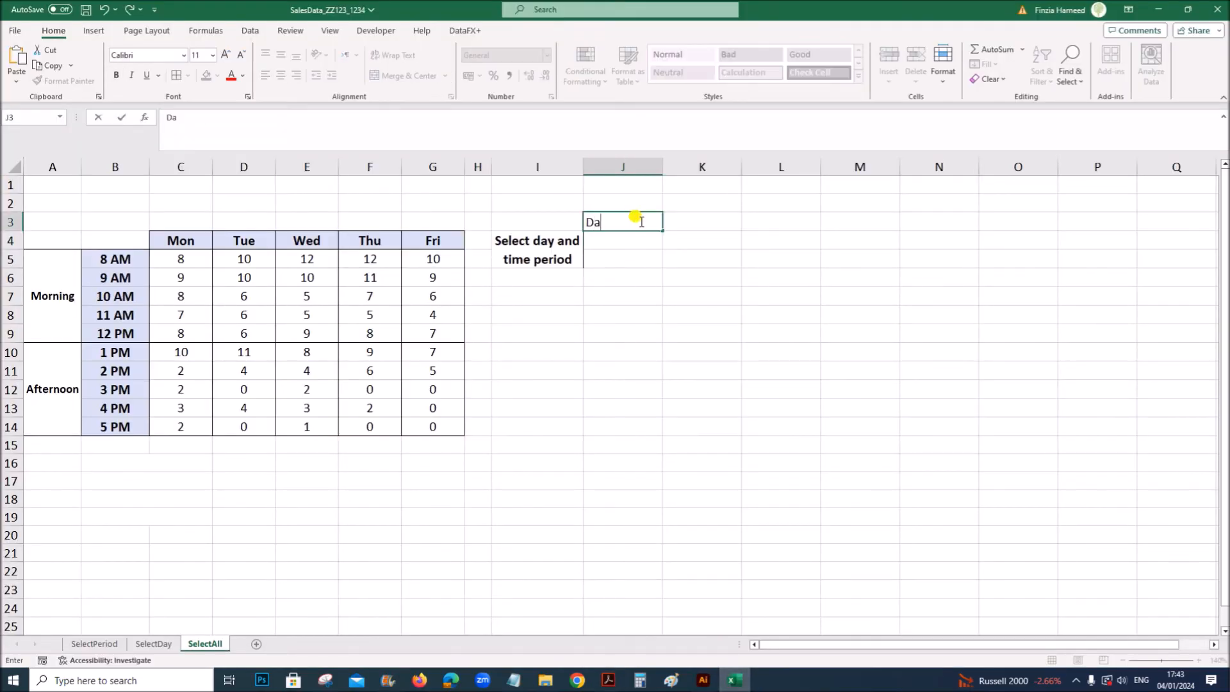
type("y")
left_click(708, 367)
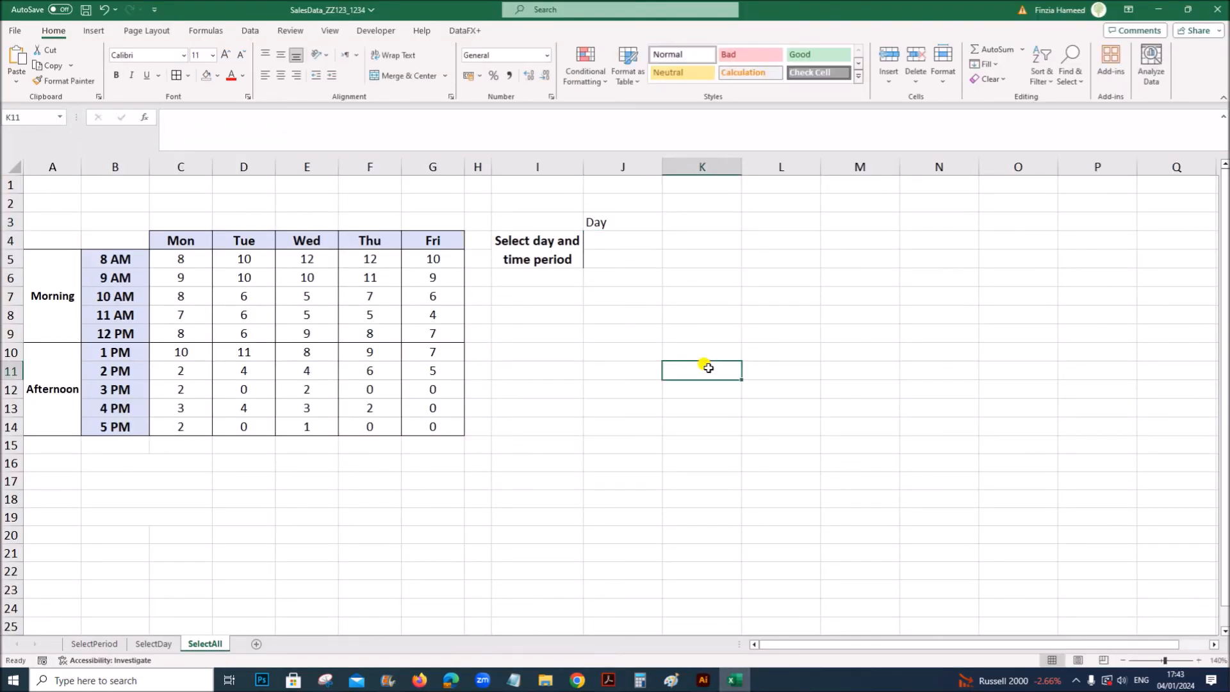
left_click(696, 245)
type("Sales")
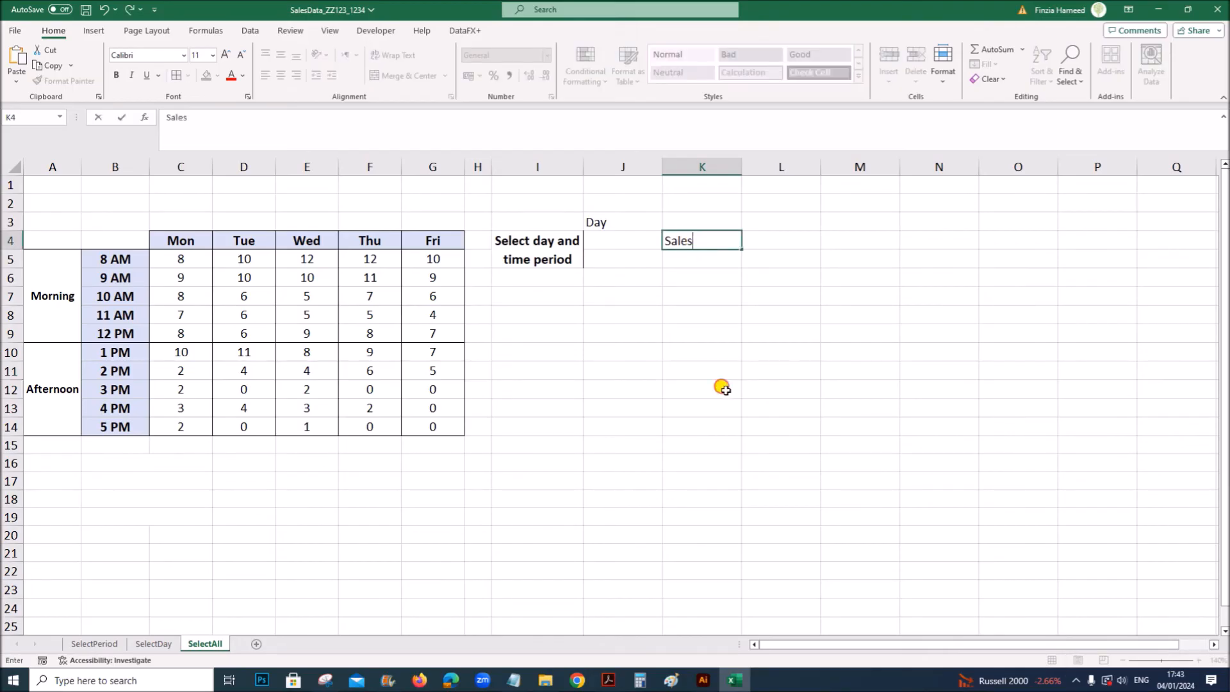
left_click(725, 390)
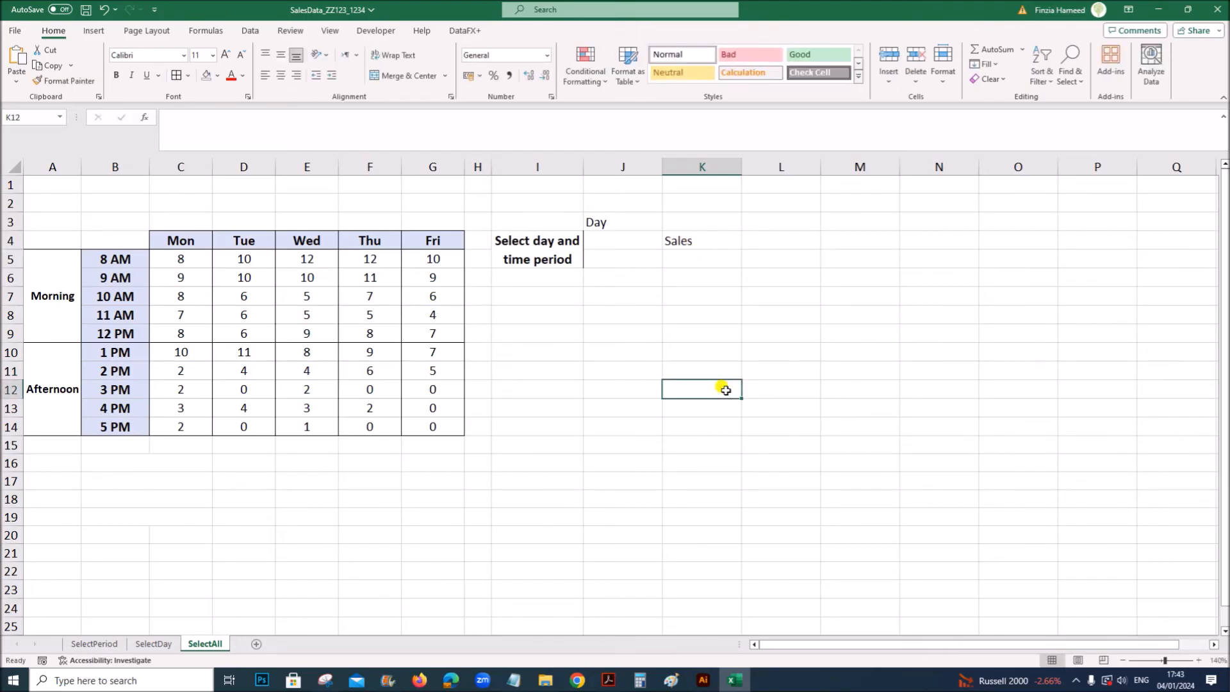
Check the heading style in the exam paper, then copy the formatting of cell B5 to the Day and Sales headings in J3 and K4
left_click(610, 680)
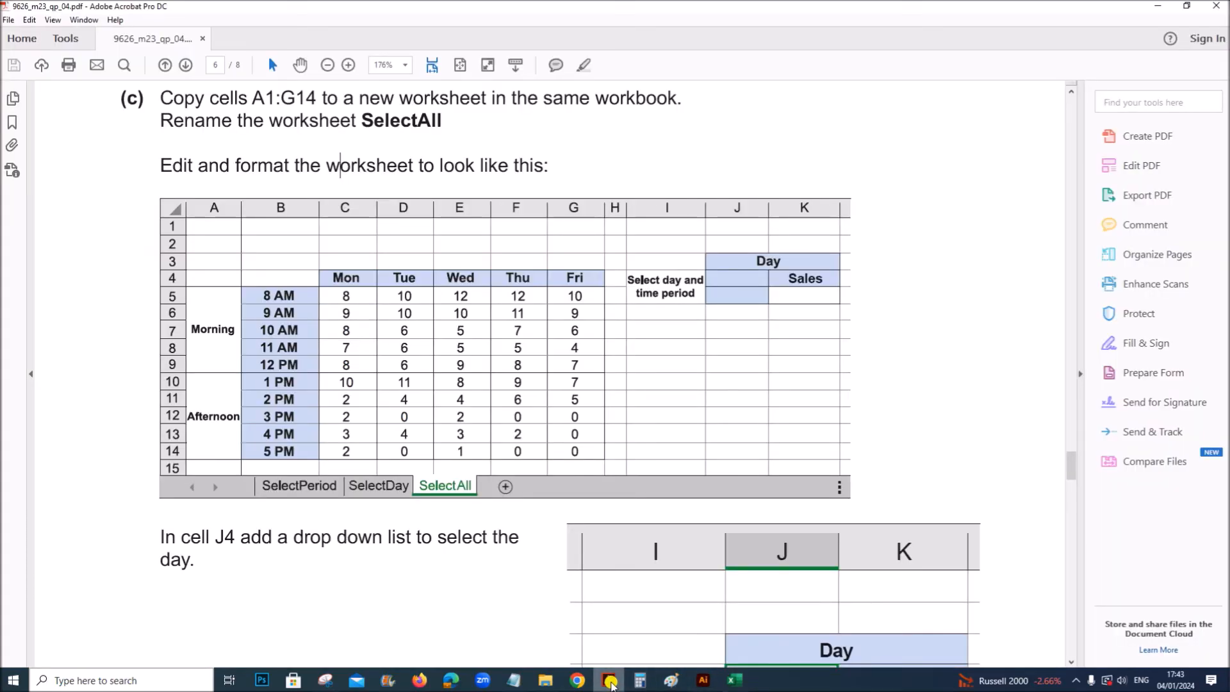
left_click(739, 681)
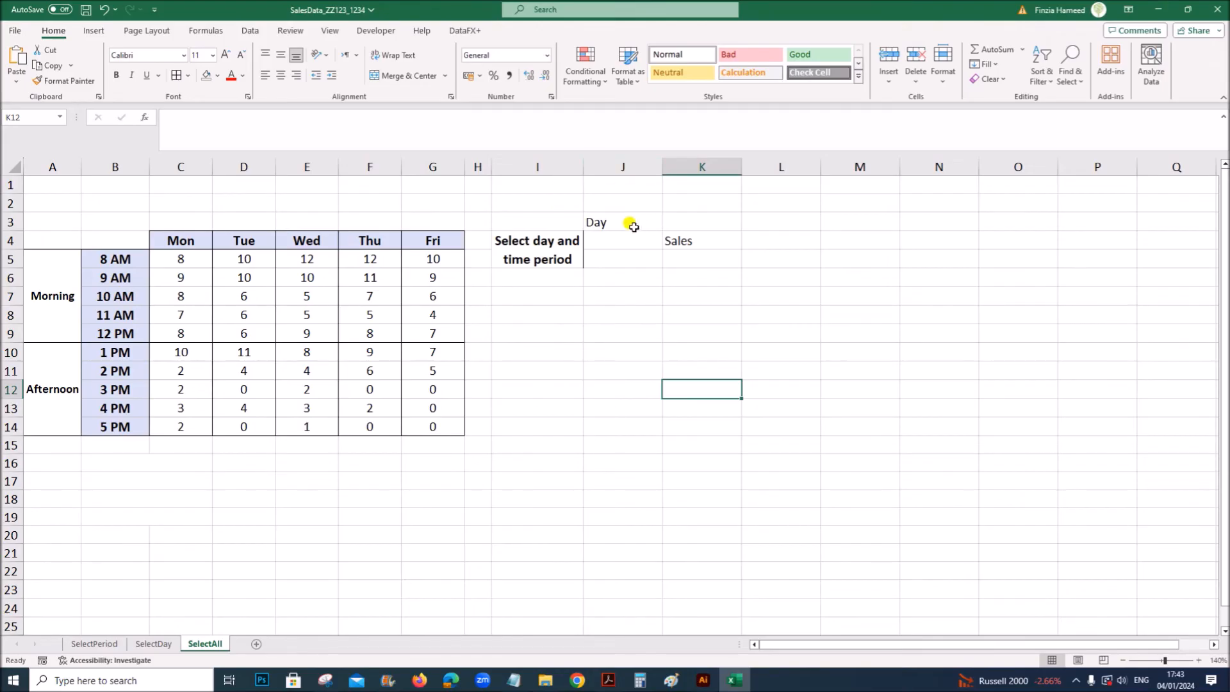
left_click(129, 262)
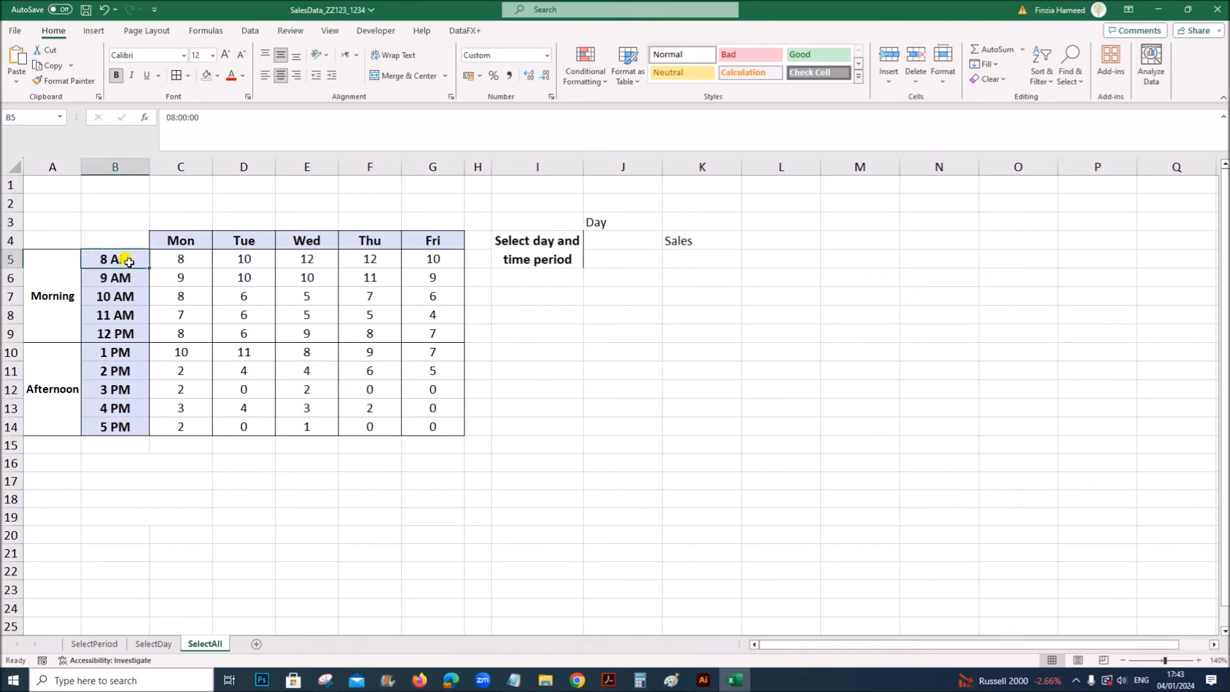
left_click(61, 80)
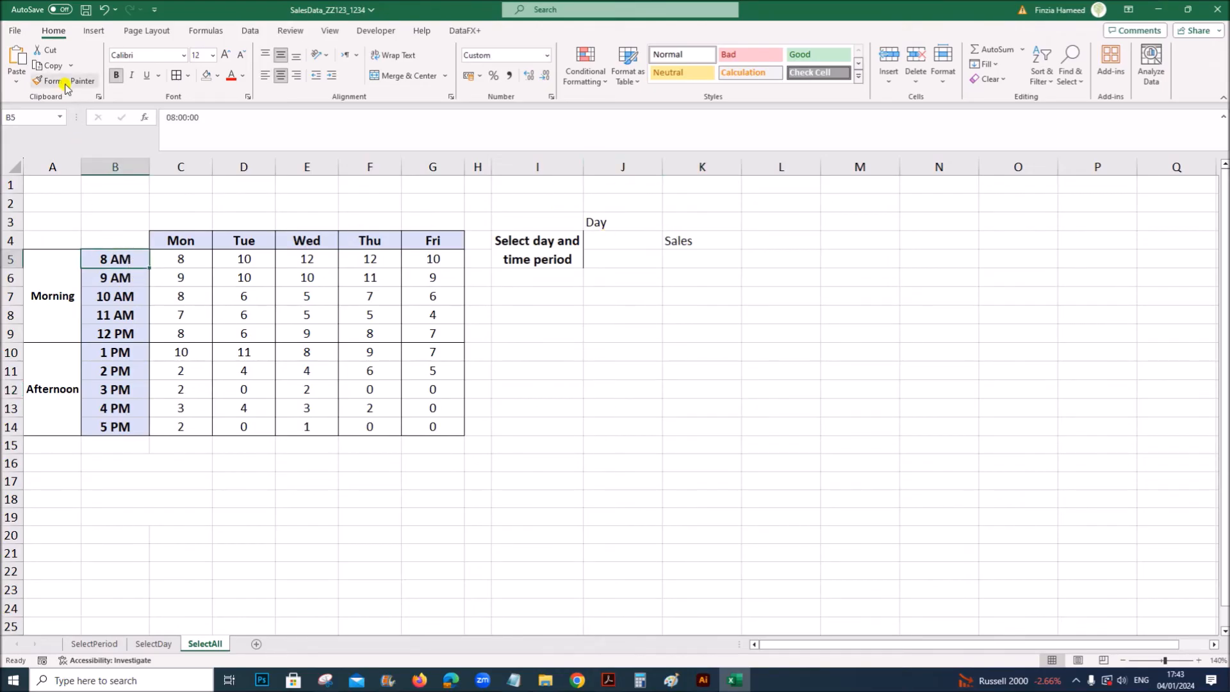
left_click(604, 221)
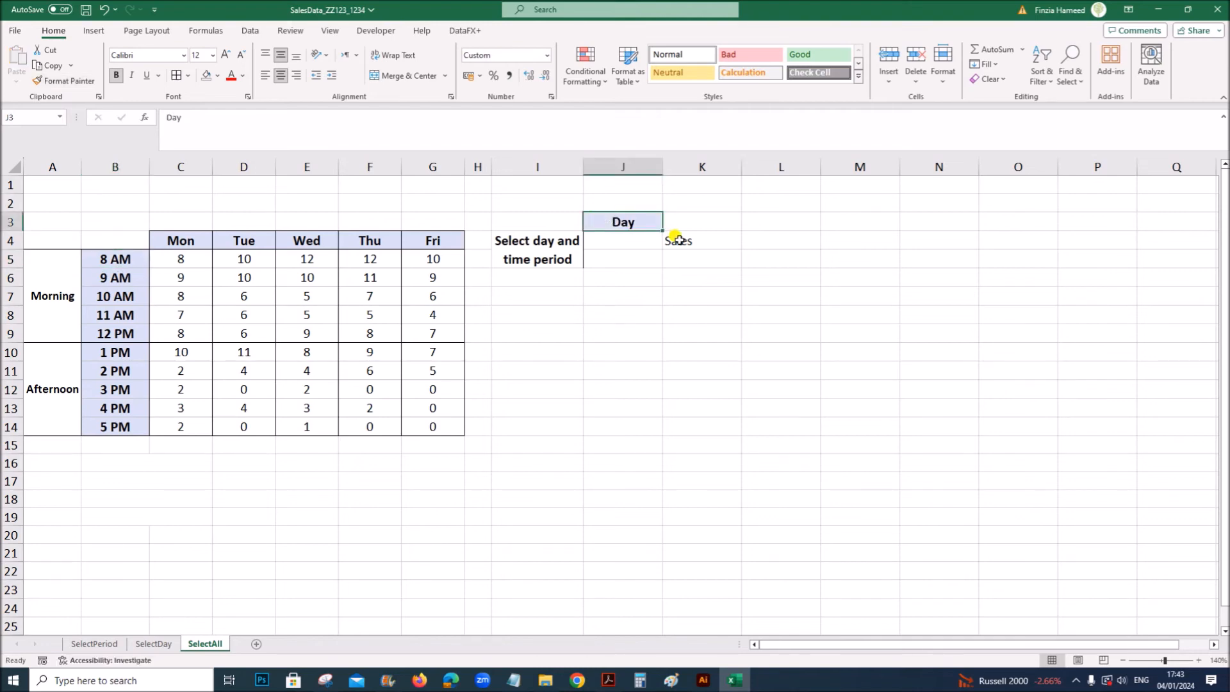
left_click(64, 81)
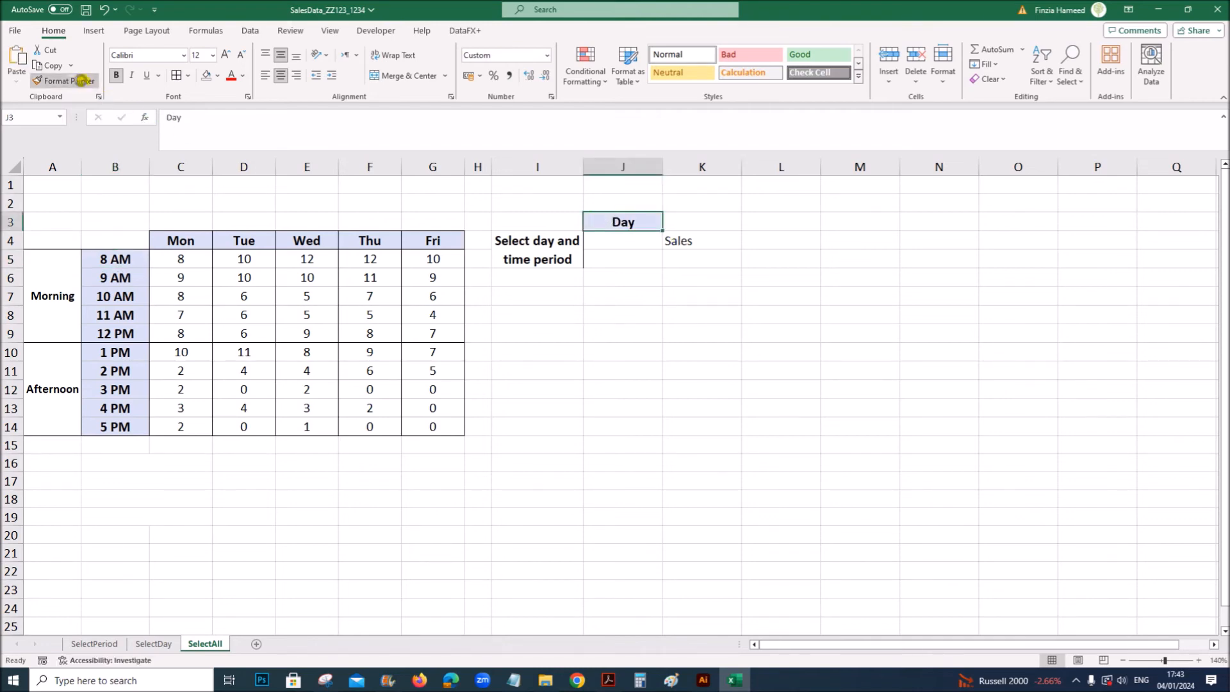
left_click(708, 241)
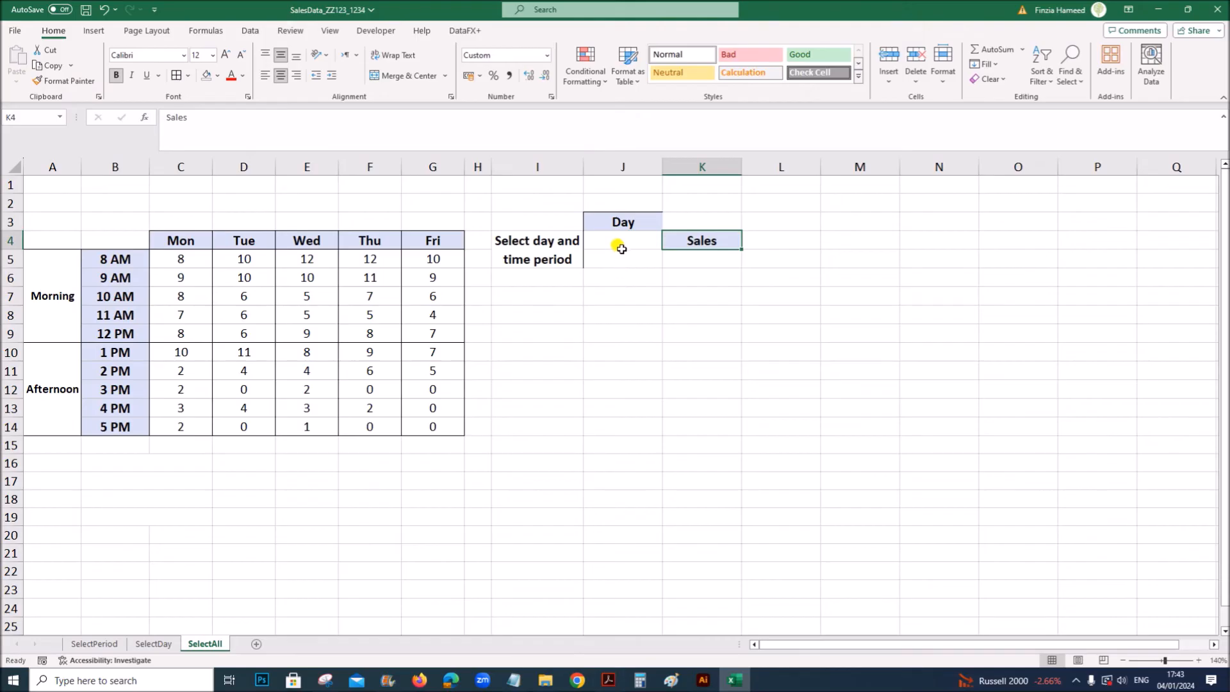
Check the shading in the exam paper and copy the Sales heading's formatting to cells J4:J5
left_click(614, 674)
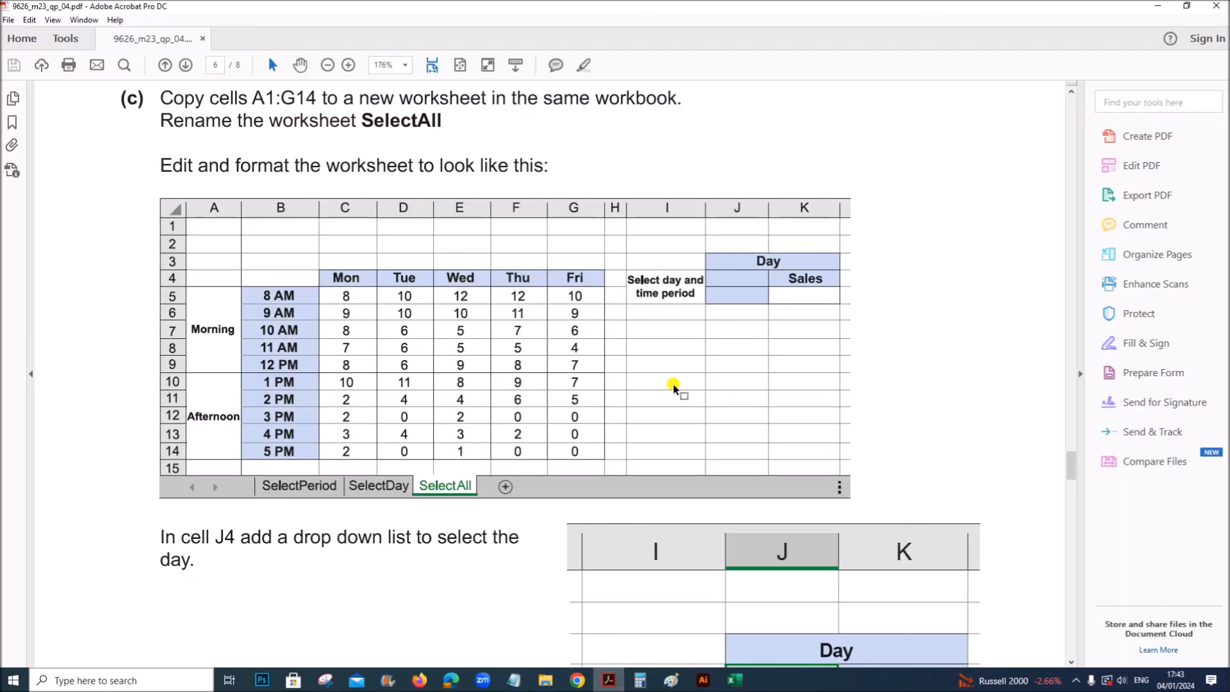
left_click(737, 681)
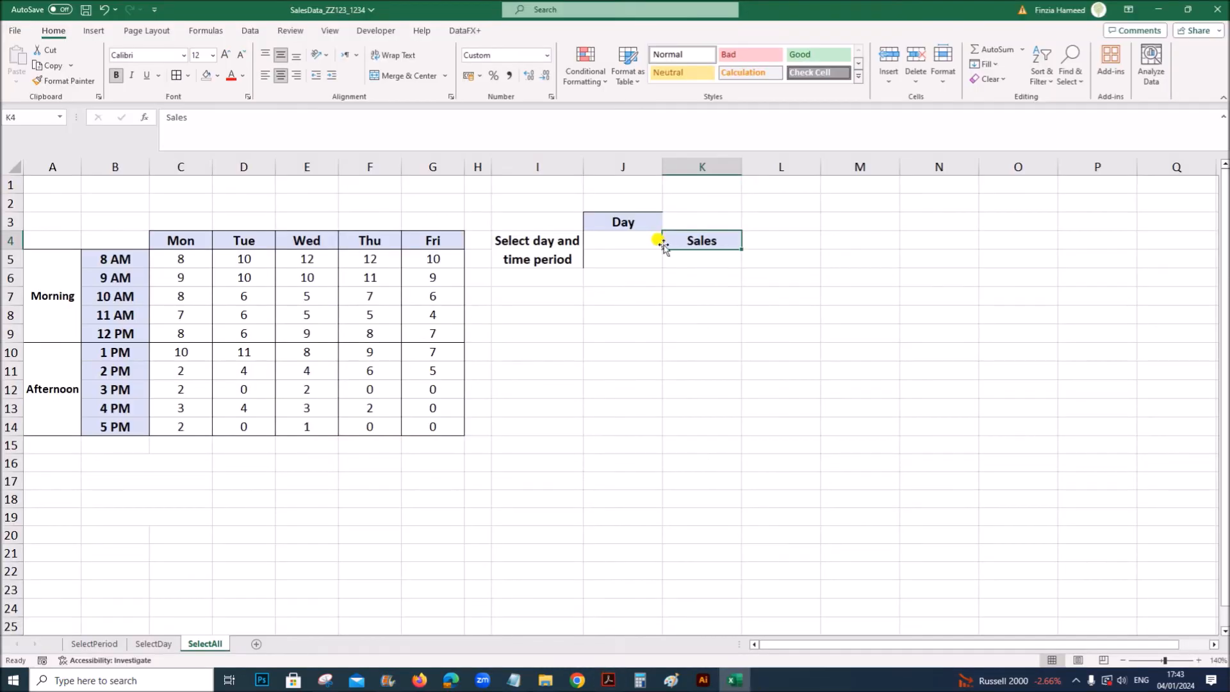
left_click(52, 81)
left_click_drag(609, 241, 608, 259)
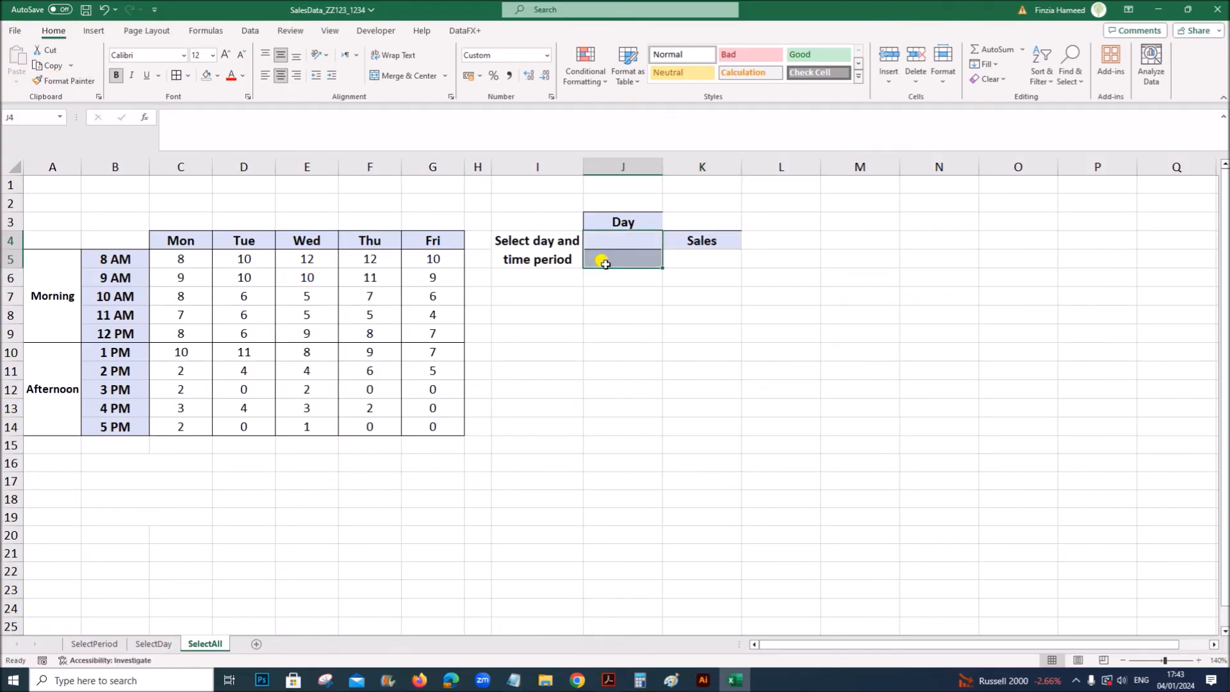
left_click(763, 346)
Merge and center the Day heading across cells J3:K3
left_click_drag(625, 222, 702, 222)
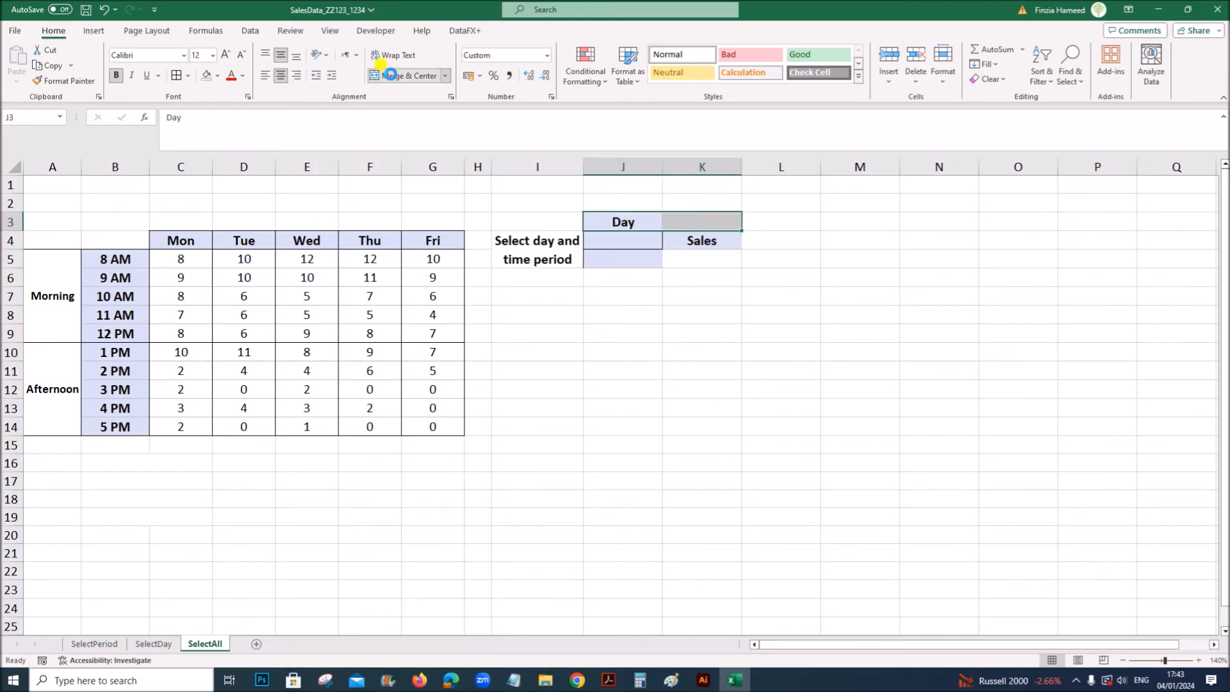
left_click(362, 78)
left_click(686, 406)
Apply borders to all cells of the day and sales table in J3:K5
left_click(681, 221)
left_click_drag(681, 221, 672, 255)
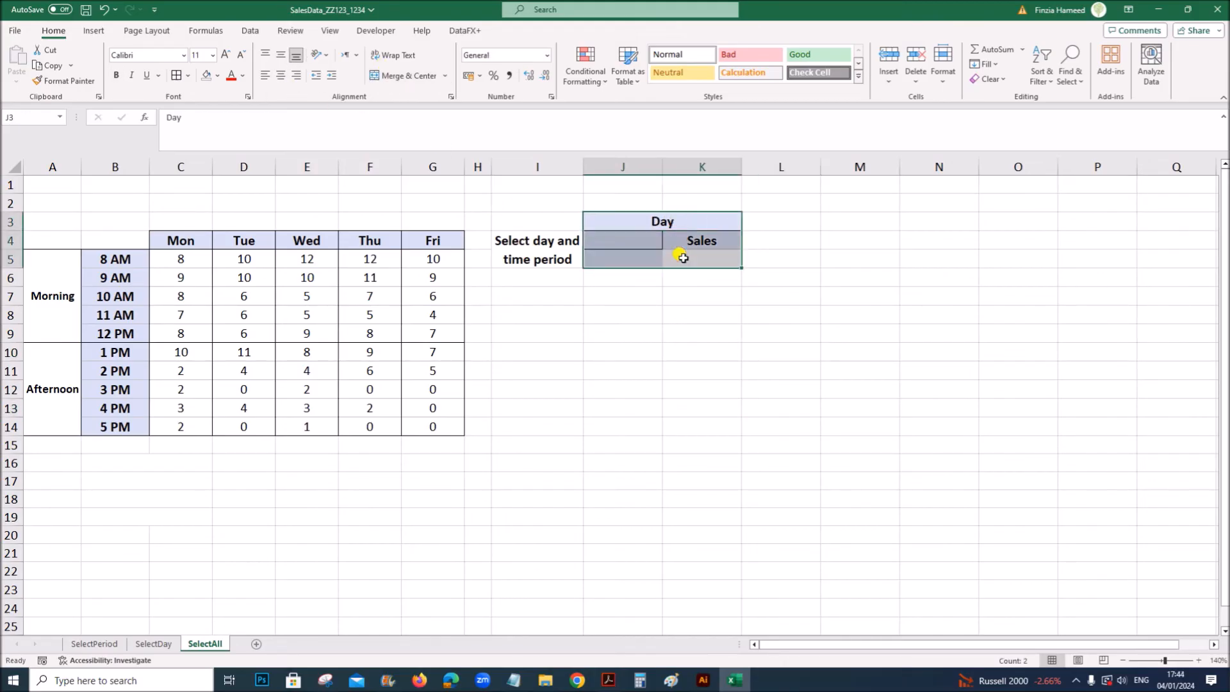
left_click(176, 75)
left_click(588, 433)
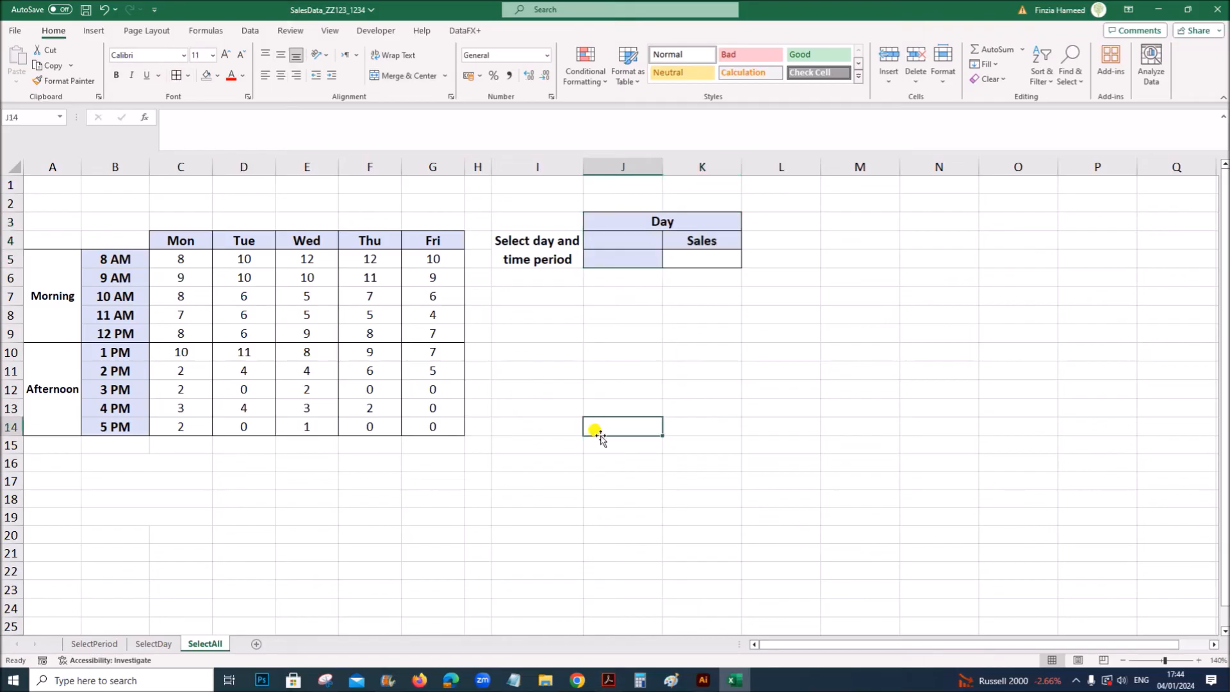
Read the J4 drop-down requirement in the exam paper, then add list data validation to J4 with the day headings C4:G4 (=days) as source
left_click(605, 677)
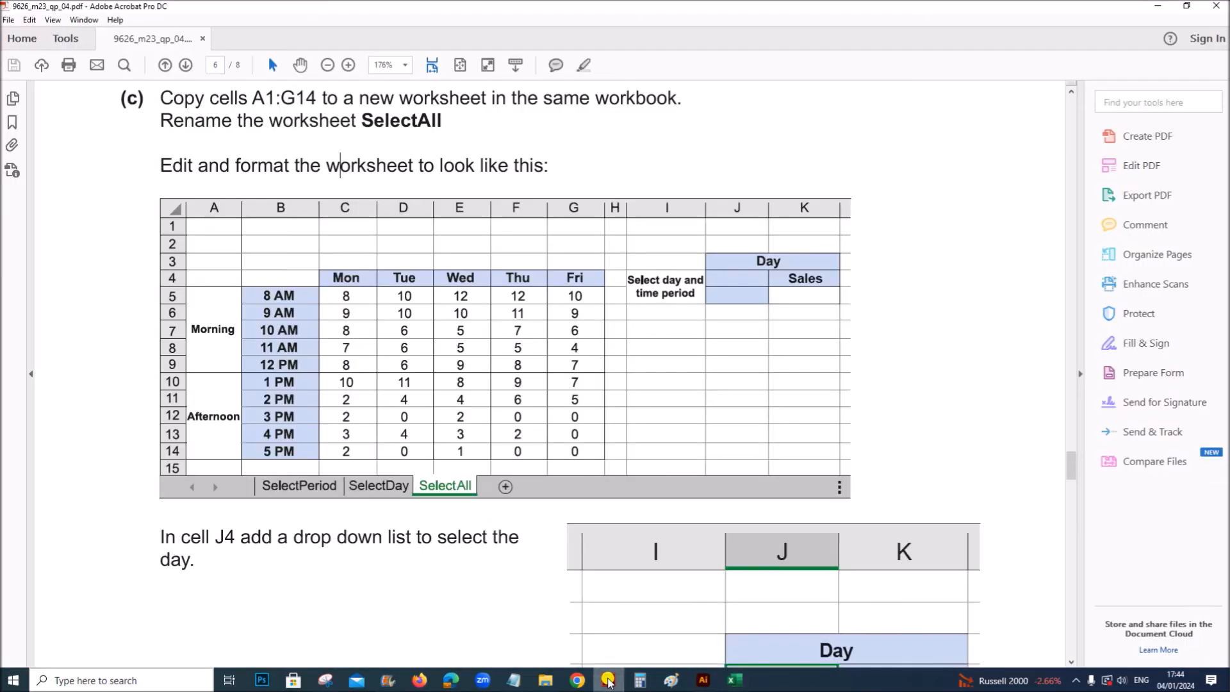
scroll(700, 544, "down", 5)
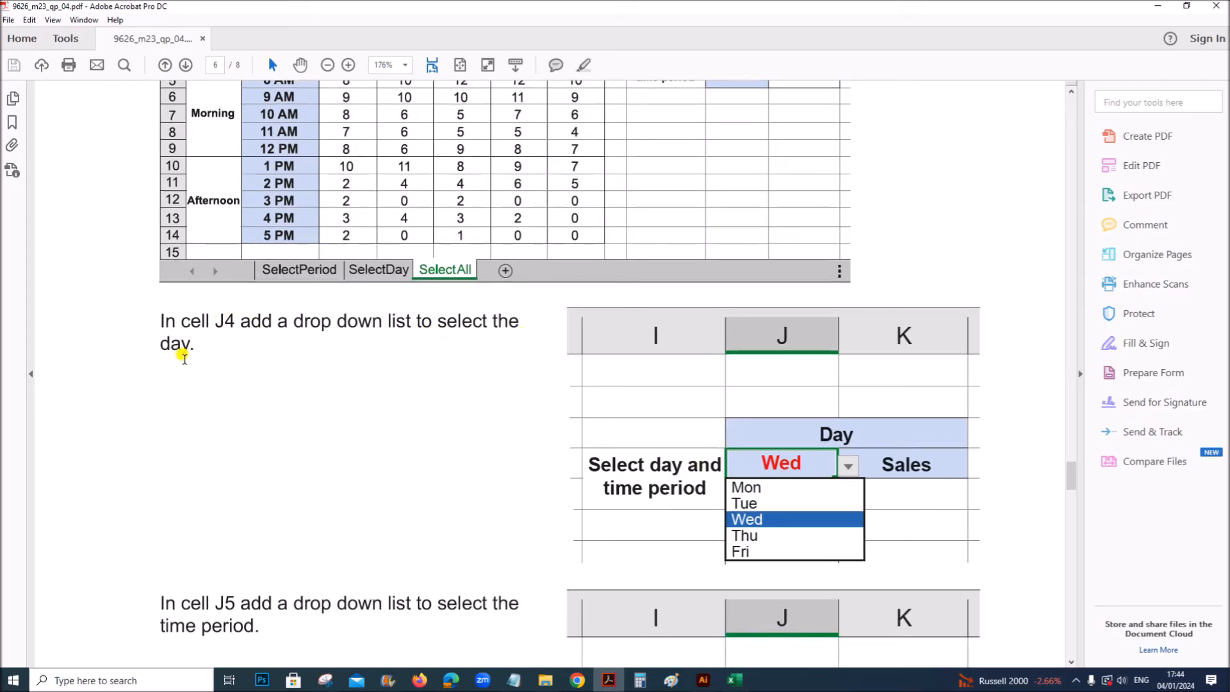
scroll(746, 554, "up", 1)
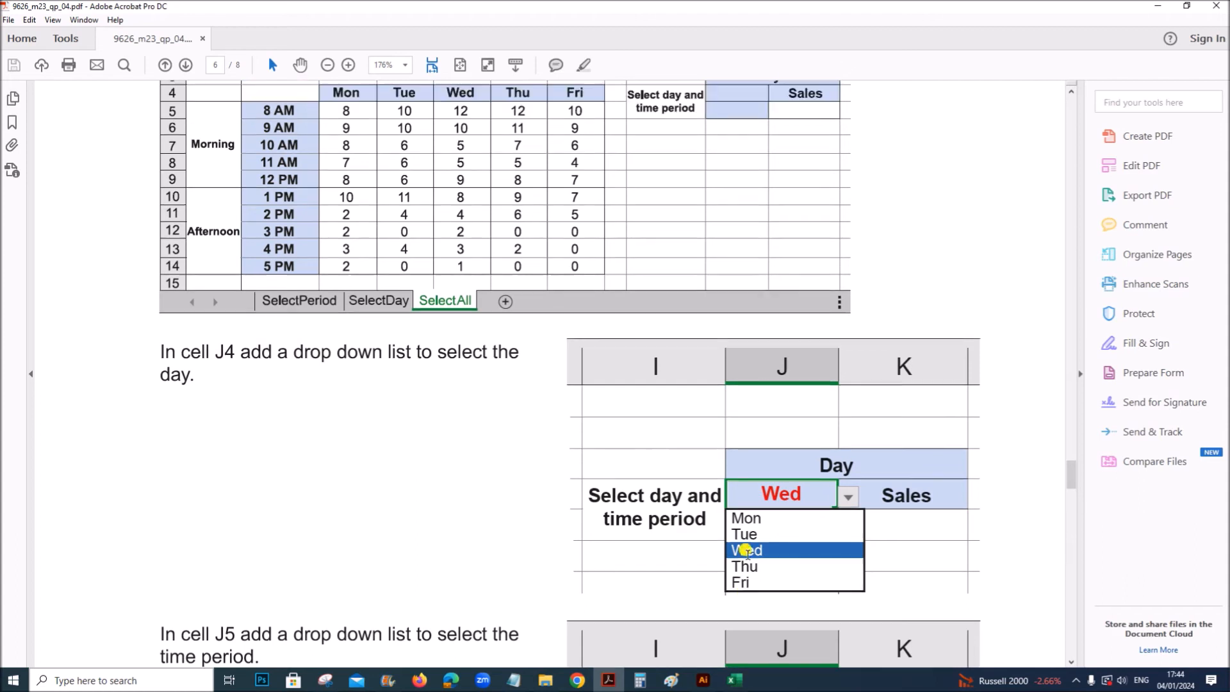
left_click(734, 680)
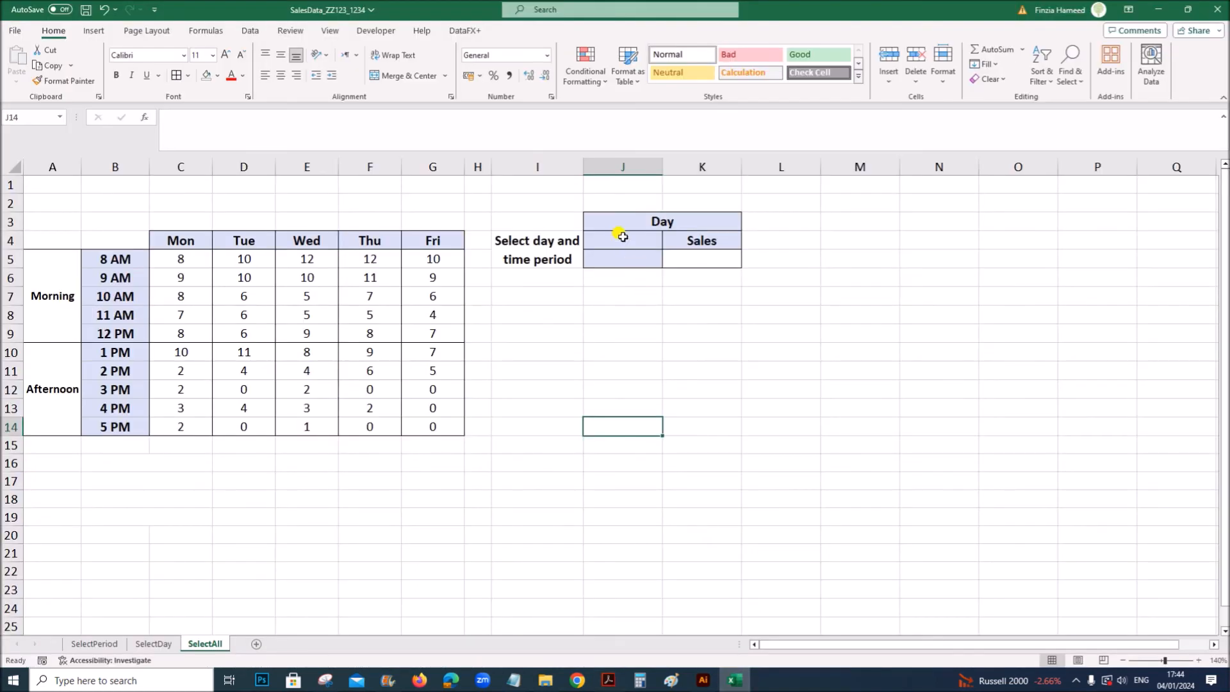
left_click(620, 241)
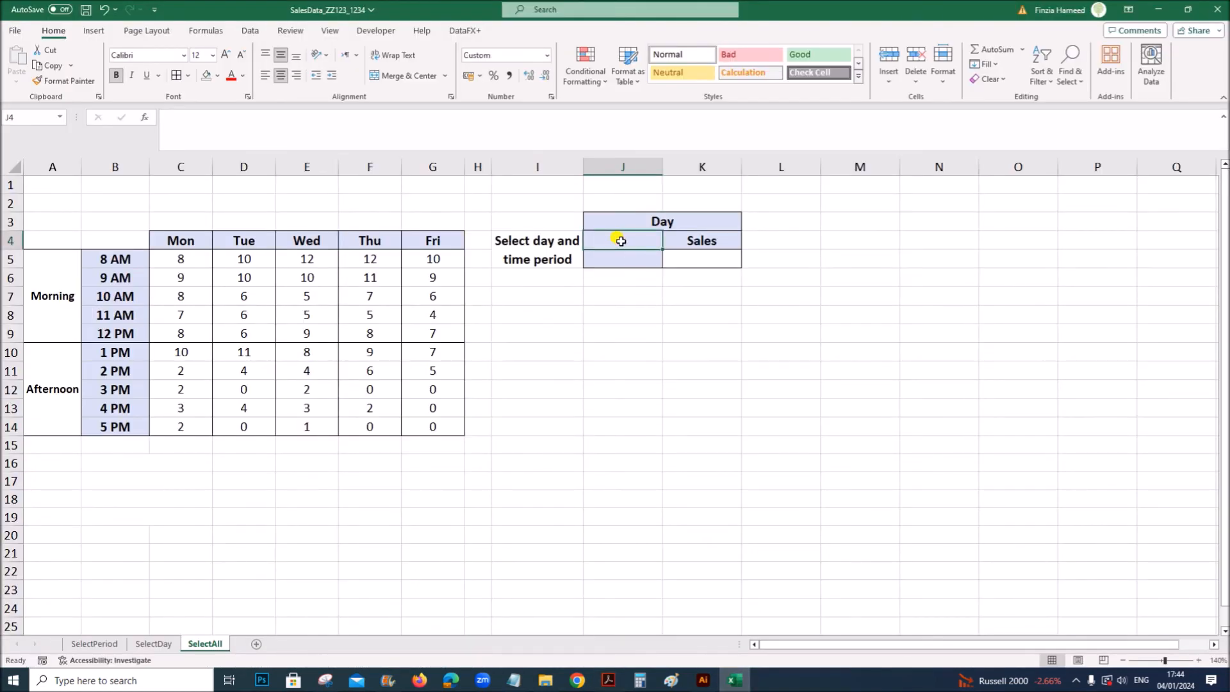
left_click(253, 32)
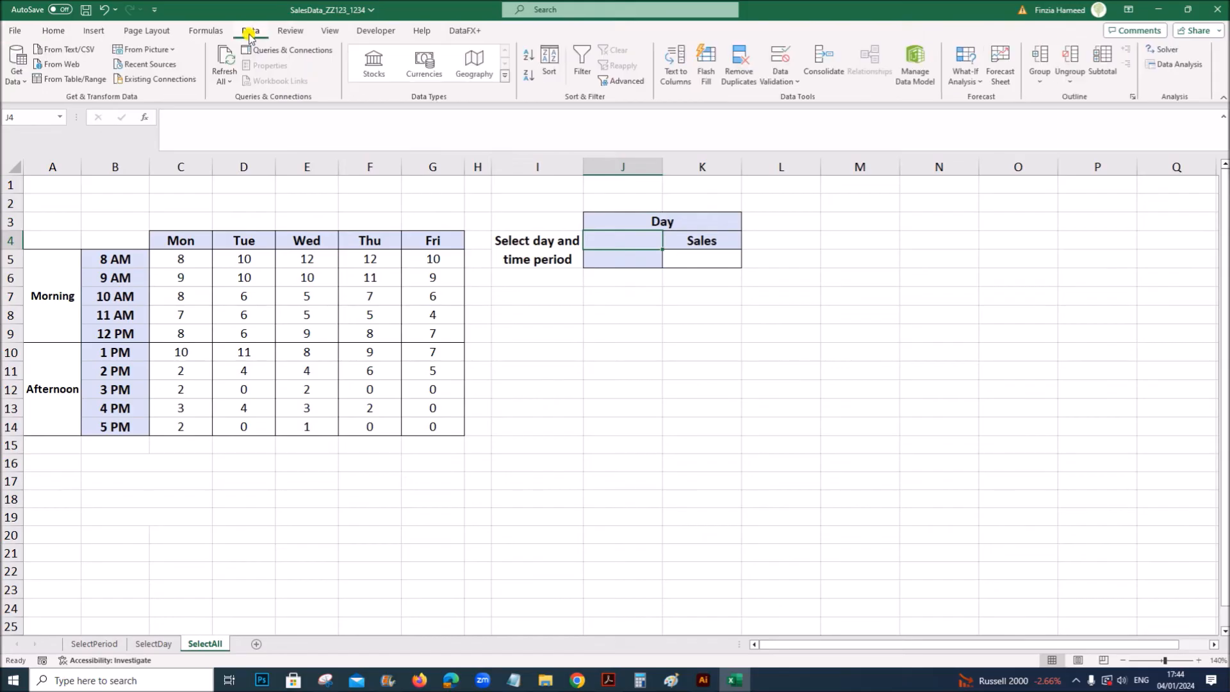
left_click(780, 56)
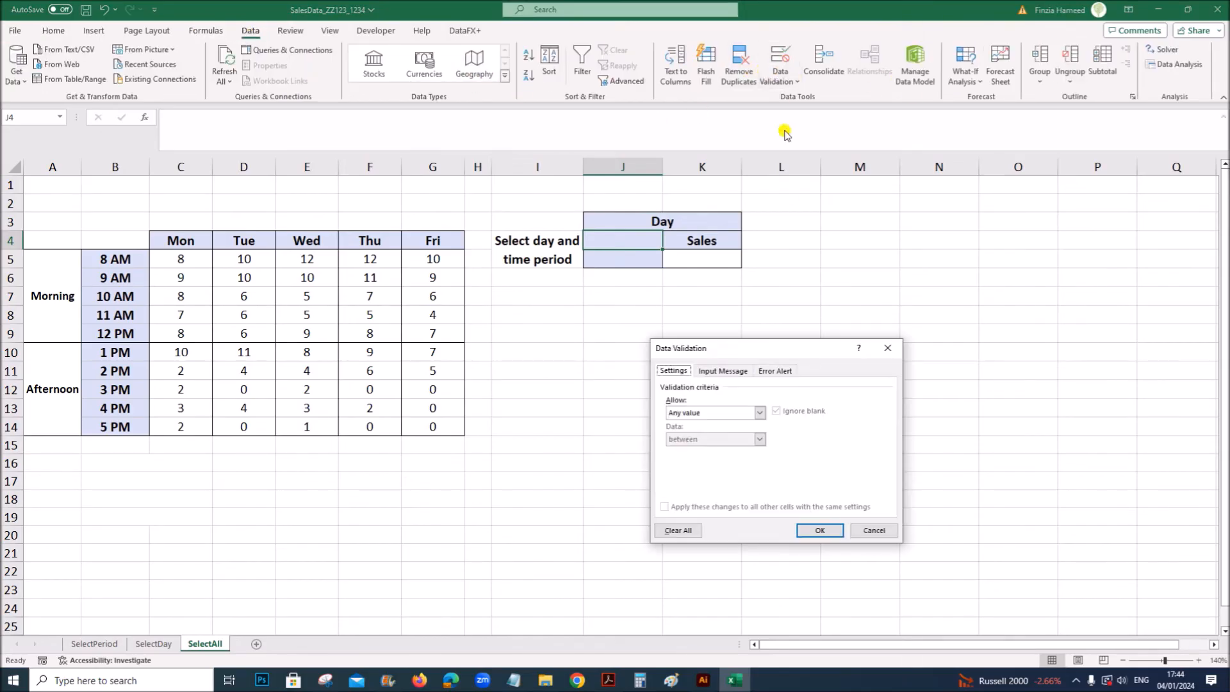
left_click(760, 414)
left_click(716, 451)
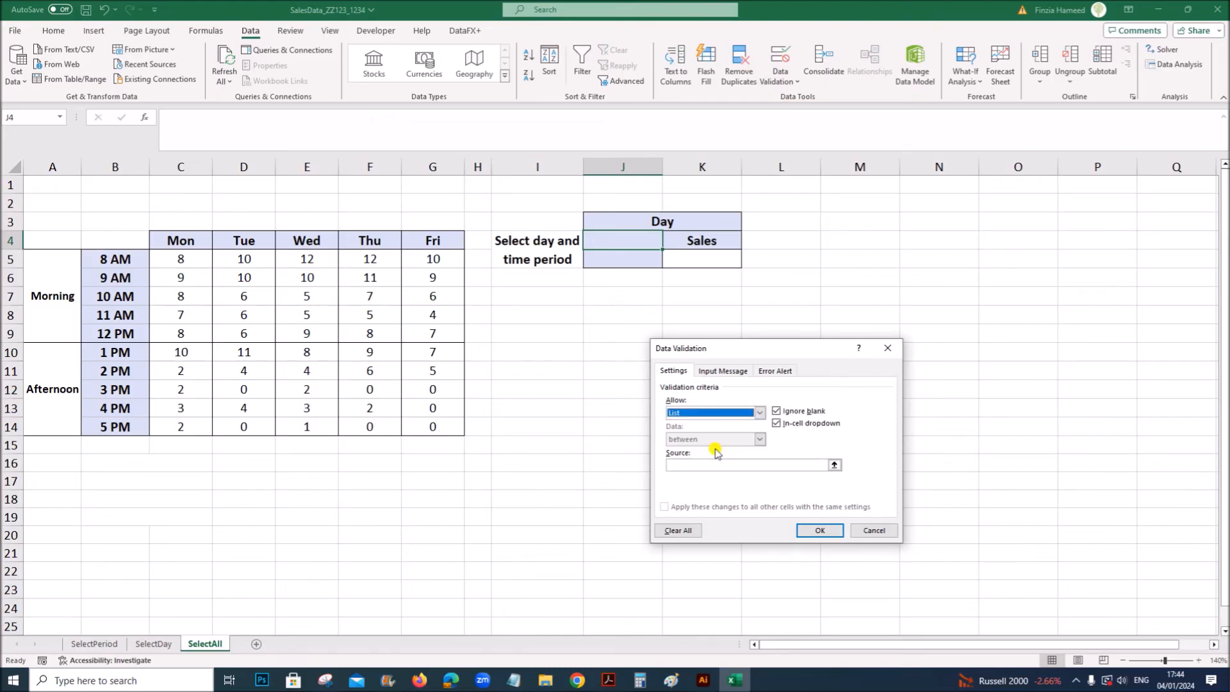
left_click(714, 464)
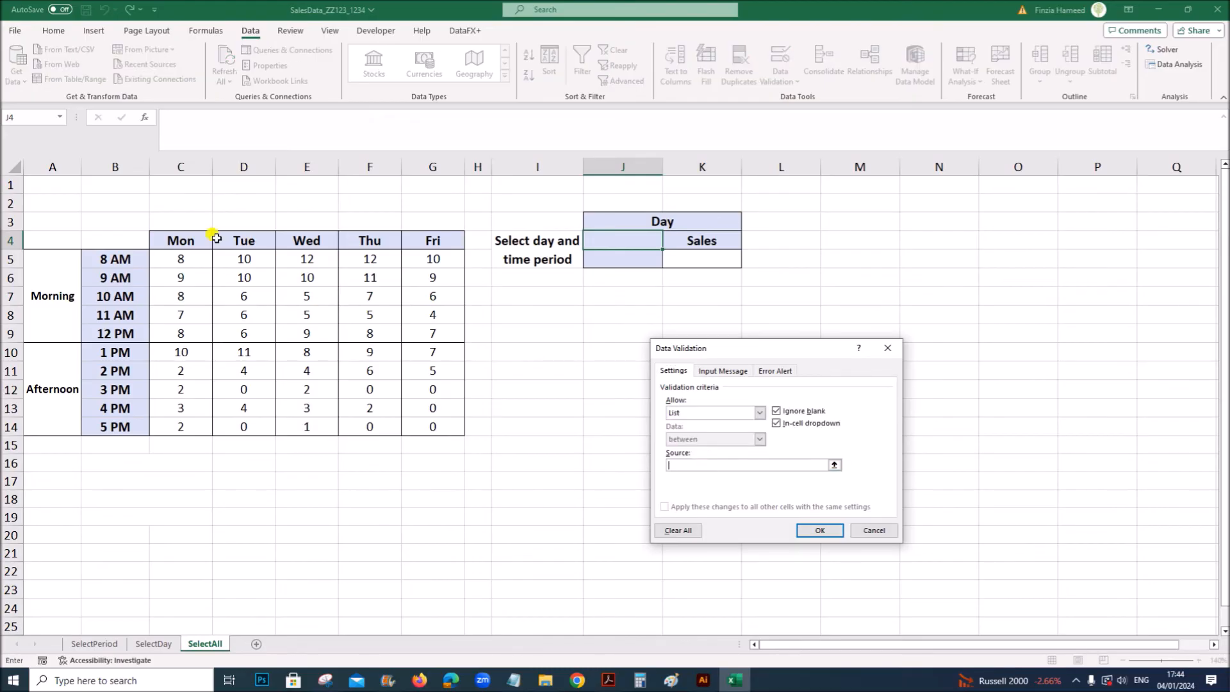
left_click_drag(193, 244, 418, 242)
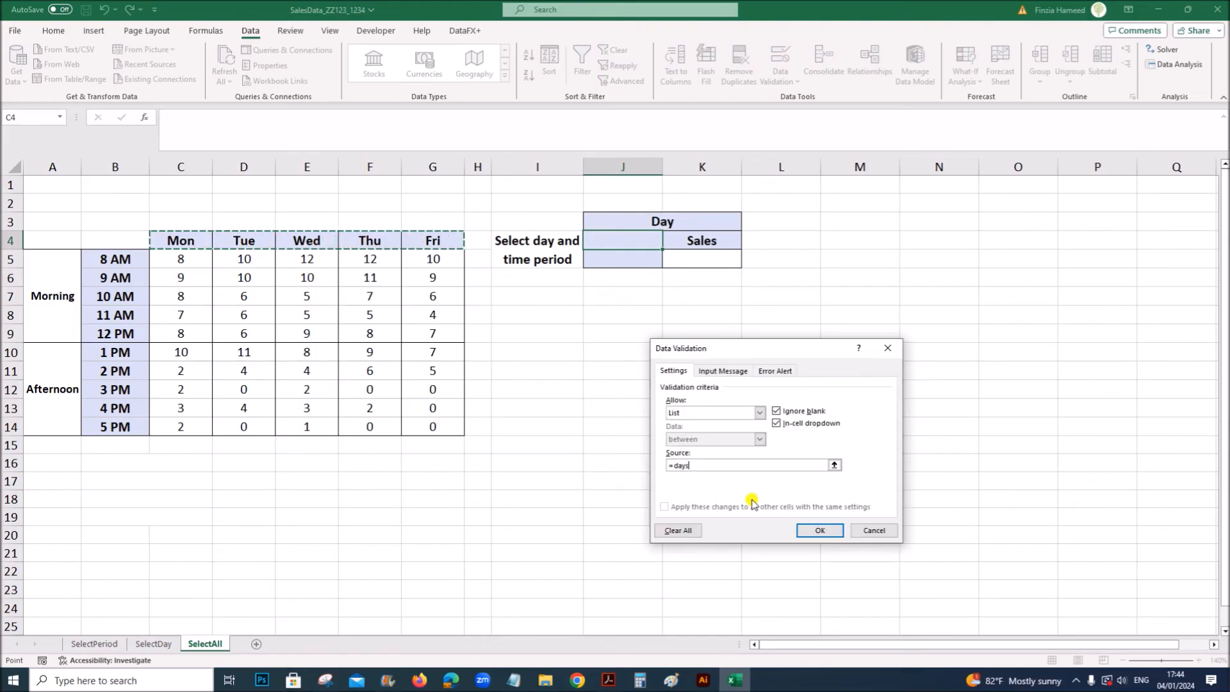
left_click(814, 531)
Choose Mon from the drop-down list in J4 and set the cell's font color to red
left_click(668, 243)
left_click(629, 255)
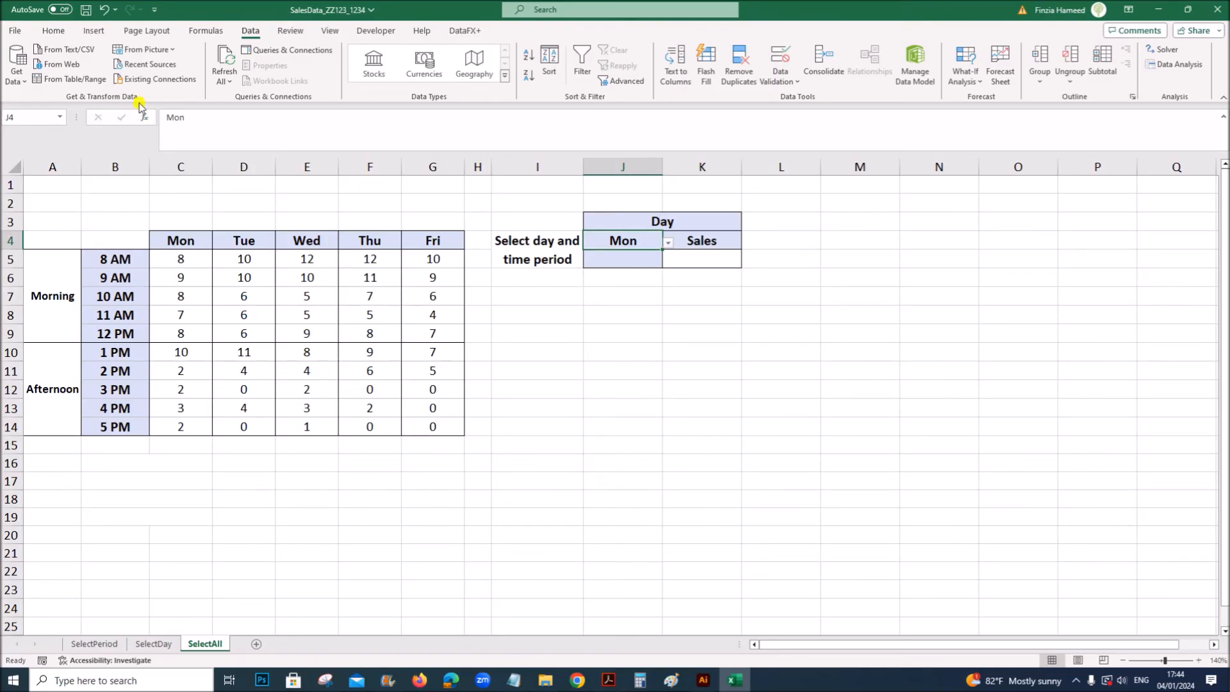
left_click(53, 30)
left_click(231, 76)
Read the J5 drop-down requirement in the exam paper, then add list data validation to J5 with source Morning,Afternoon,All day
left_click(599, 684)
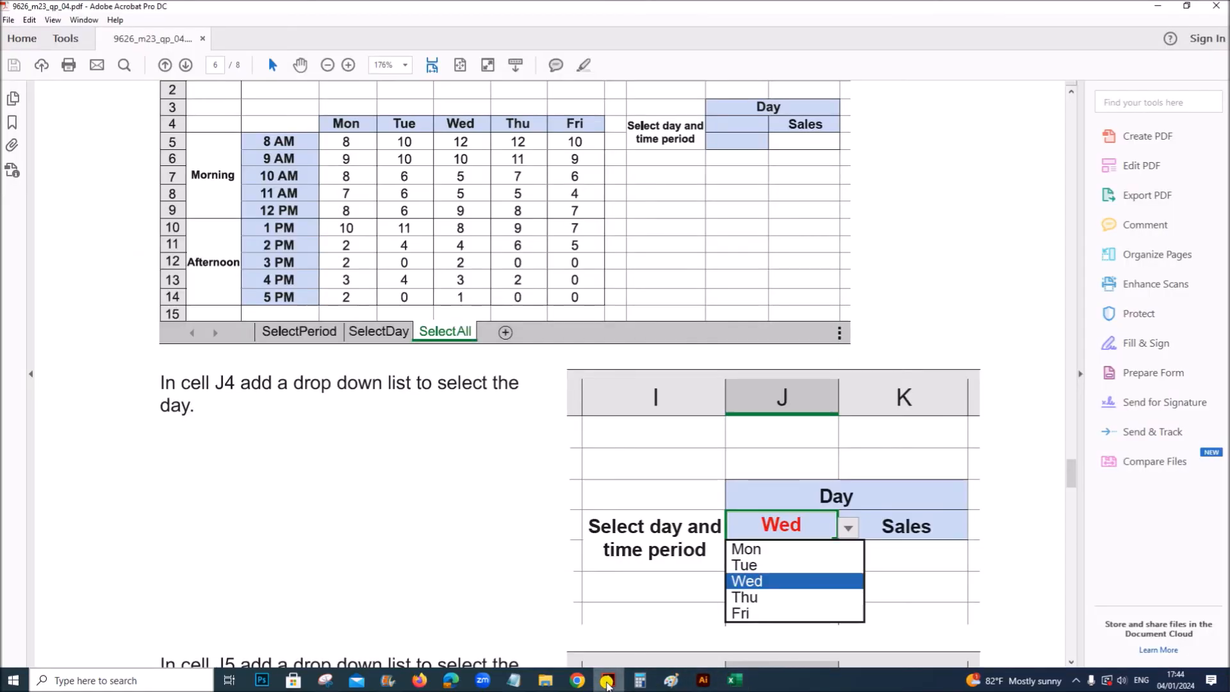
scroll(609, 592, "down", 5)
scroll(605, 590, "down", 2)
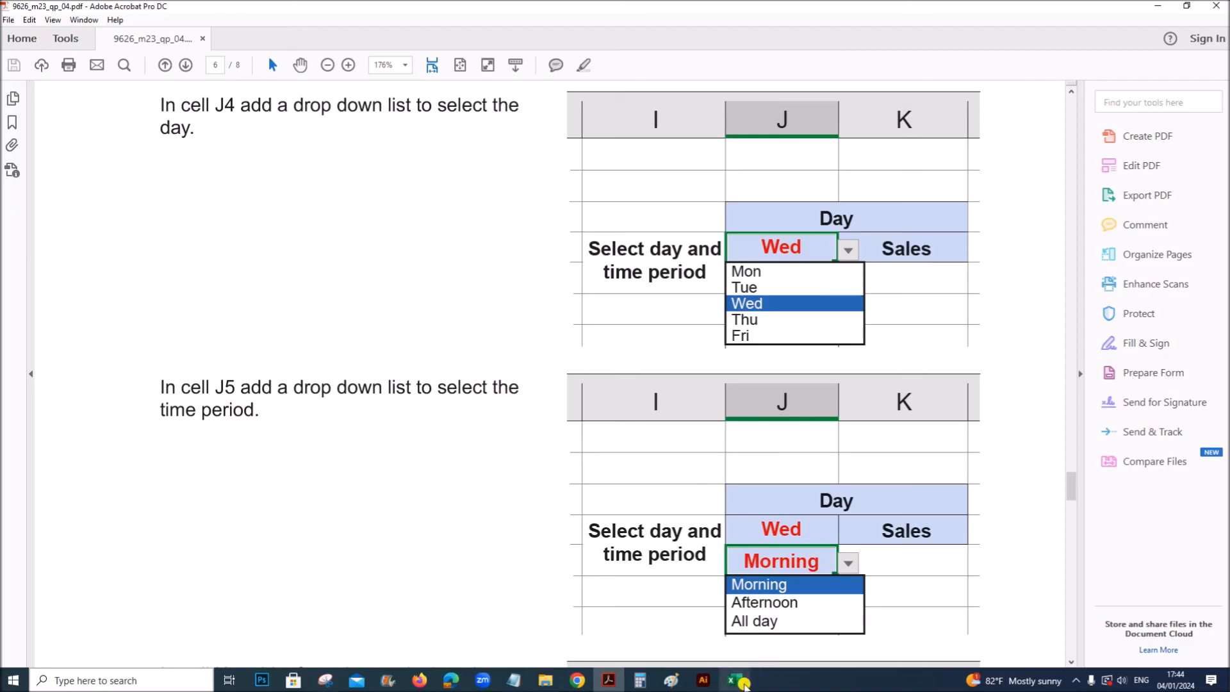
left_click(735, 679)
left_click(640, 258)
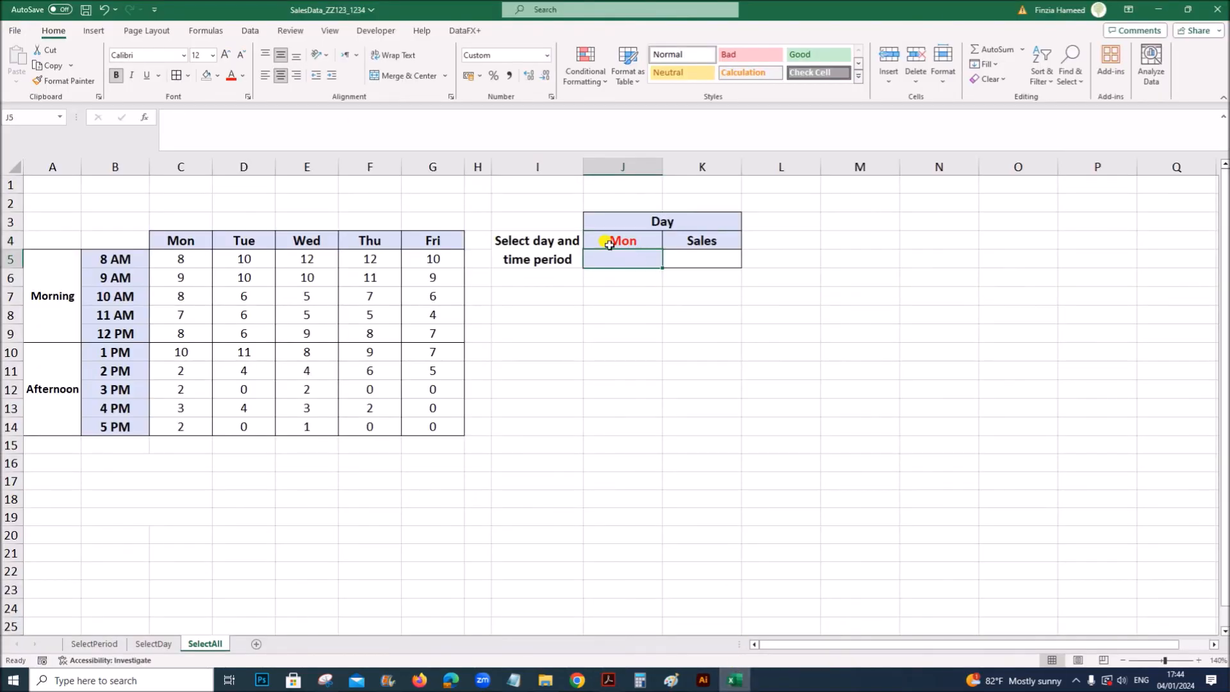
left_click(249, 30)
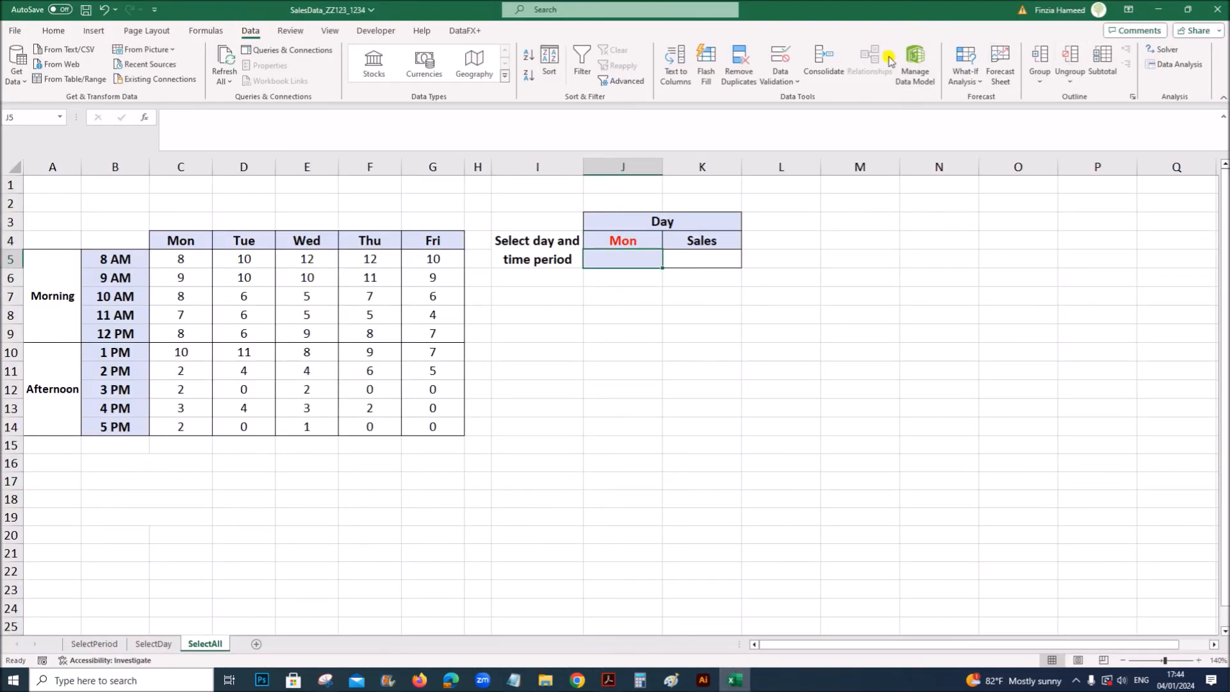
left_click(781, 56)
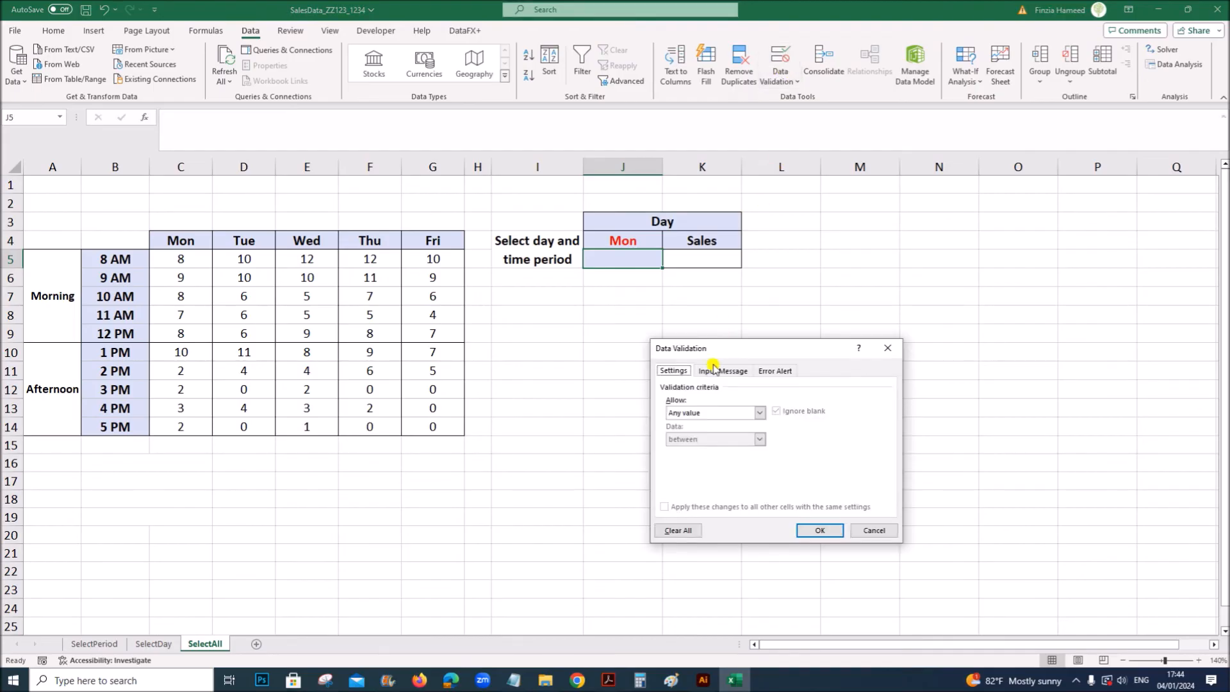
left_click(714, 413)
left_click(715, 451)
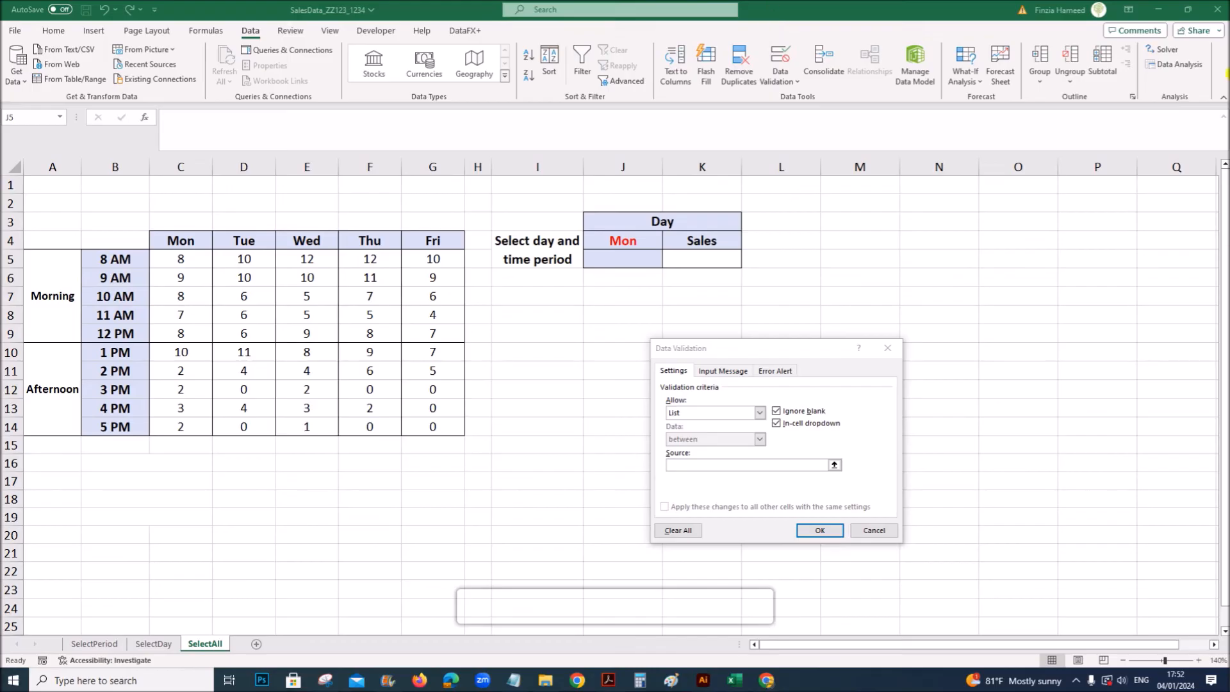
left_click(695, 466)
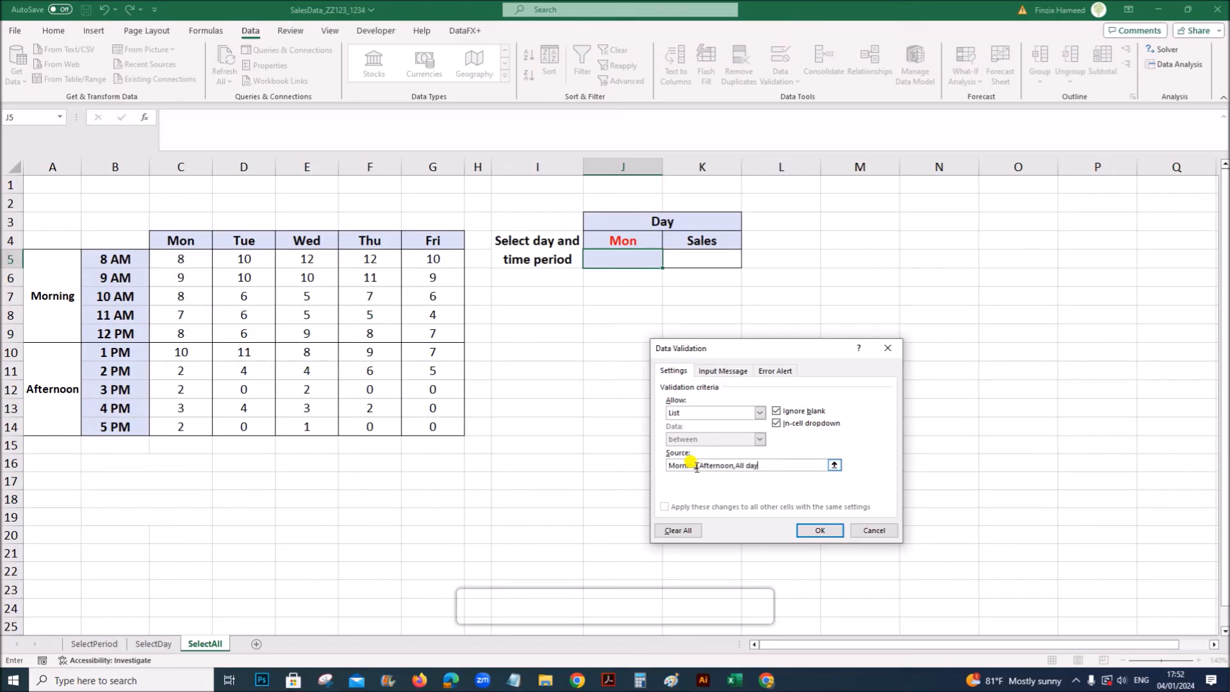
left_click(819, 530)
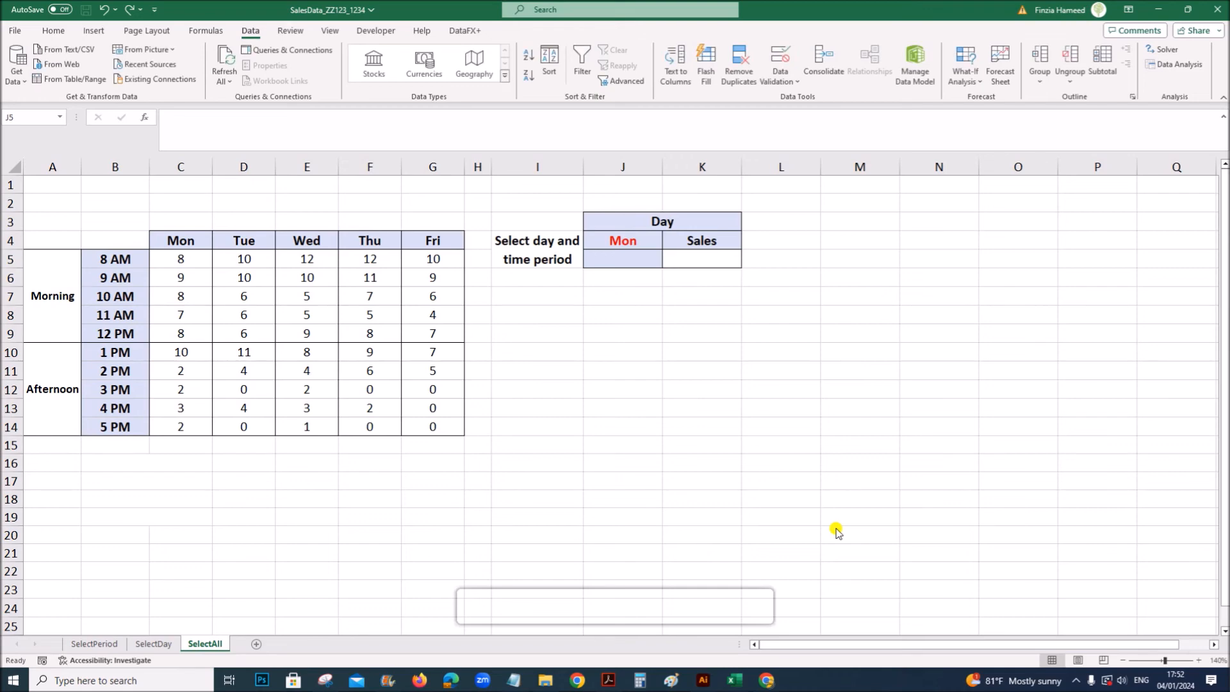
Choose Morning from the drop-down list in J5 and set the cell's font color to red
left_click(646, 256)
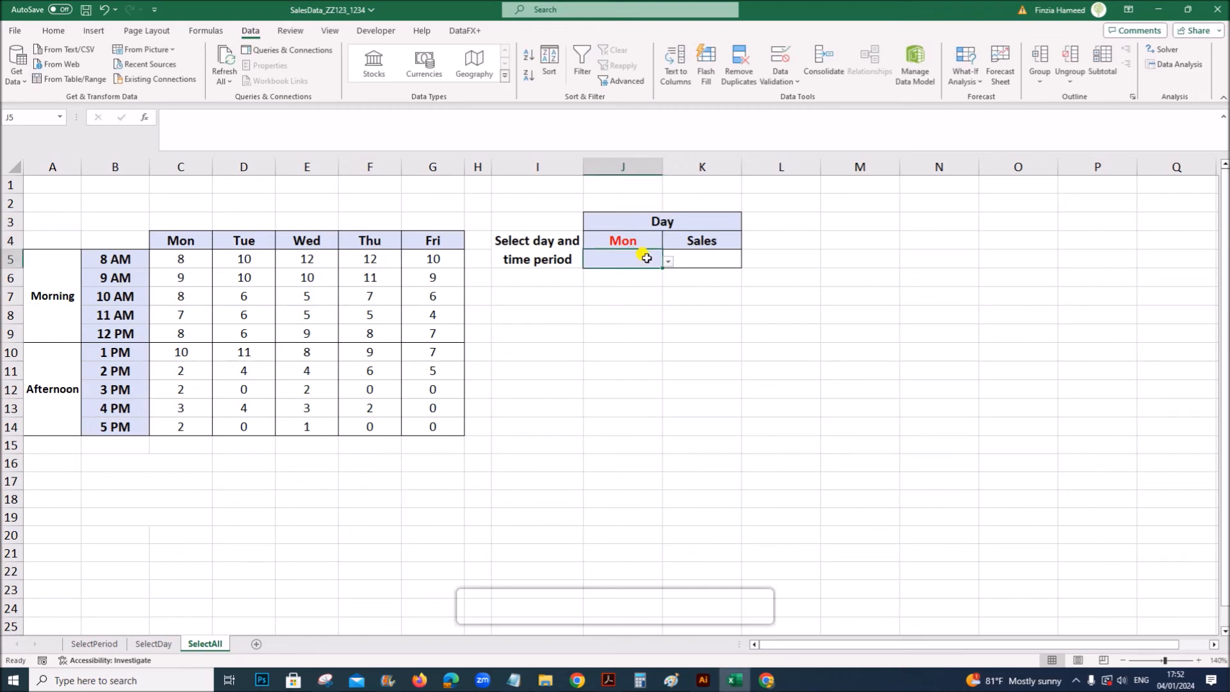
left_click(667, 262)
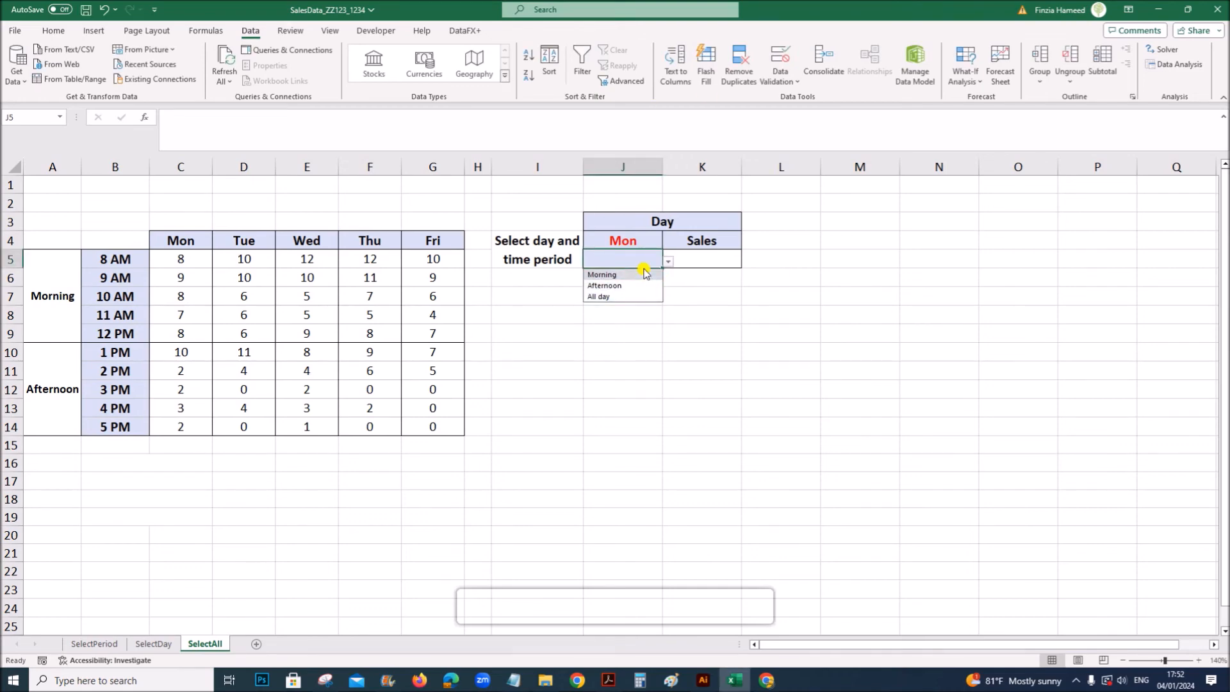
left_click(632, 276)
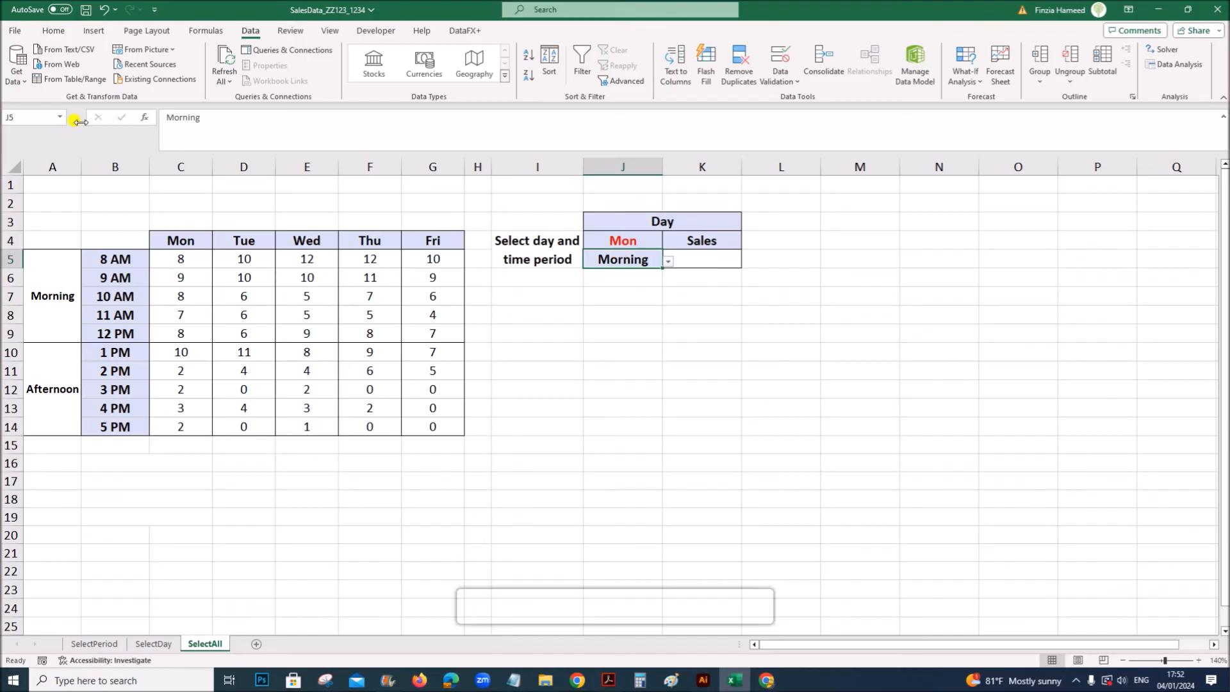
left_click(54, 30)
left_click(233, 76)
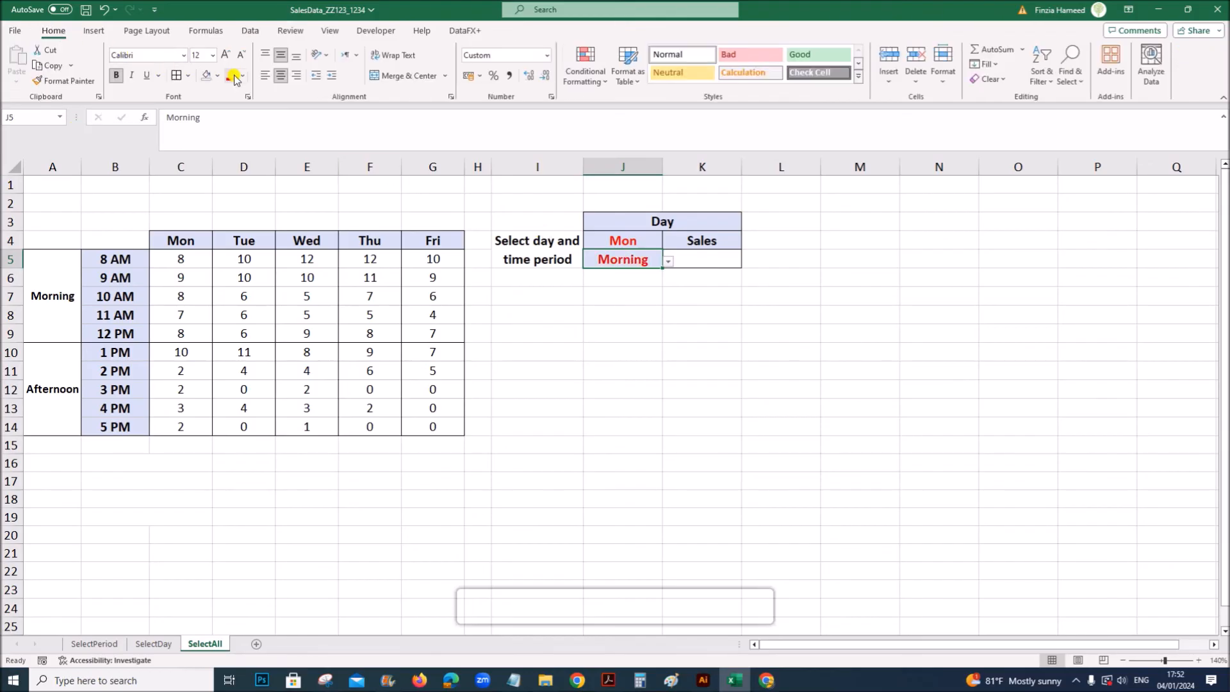
left_click(724, 259)
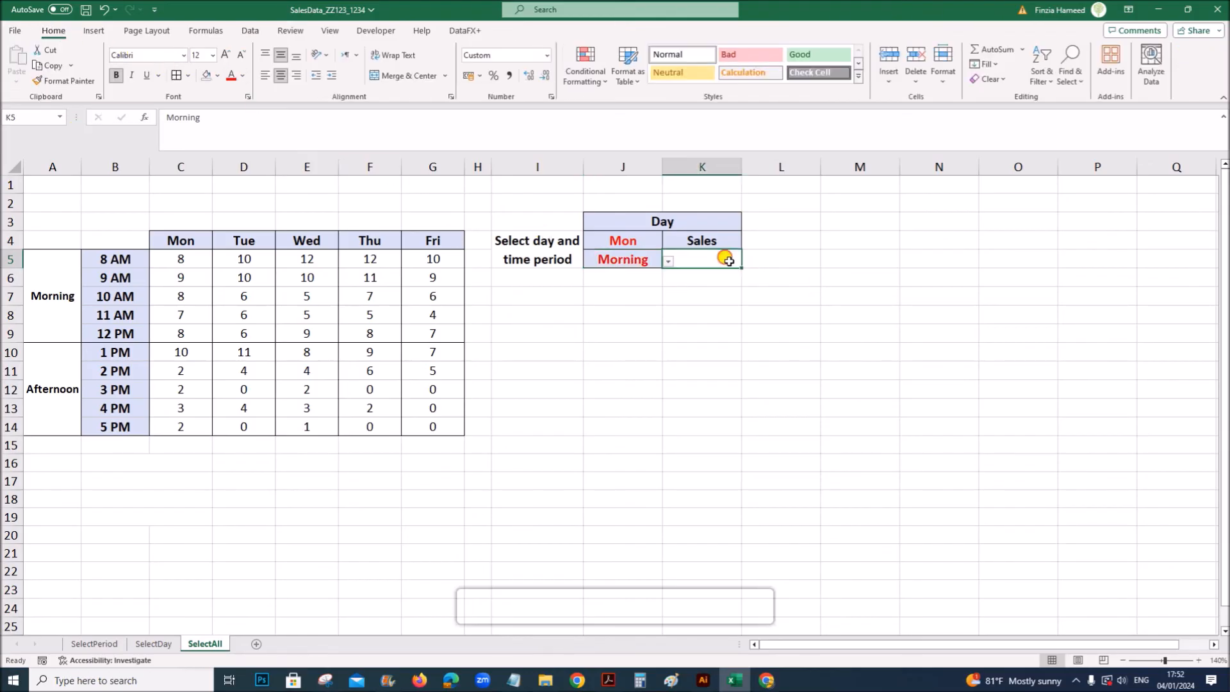
left_click(745, 428)
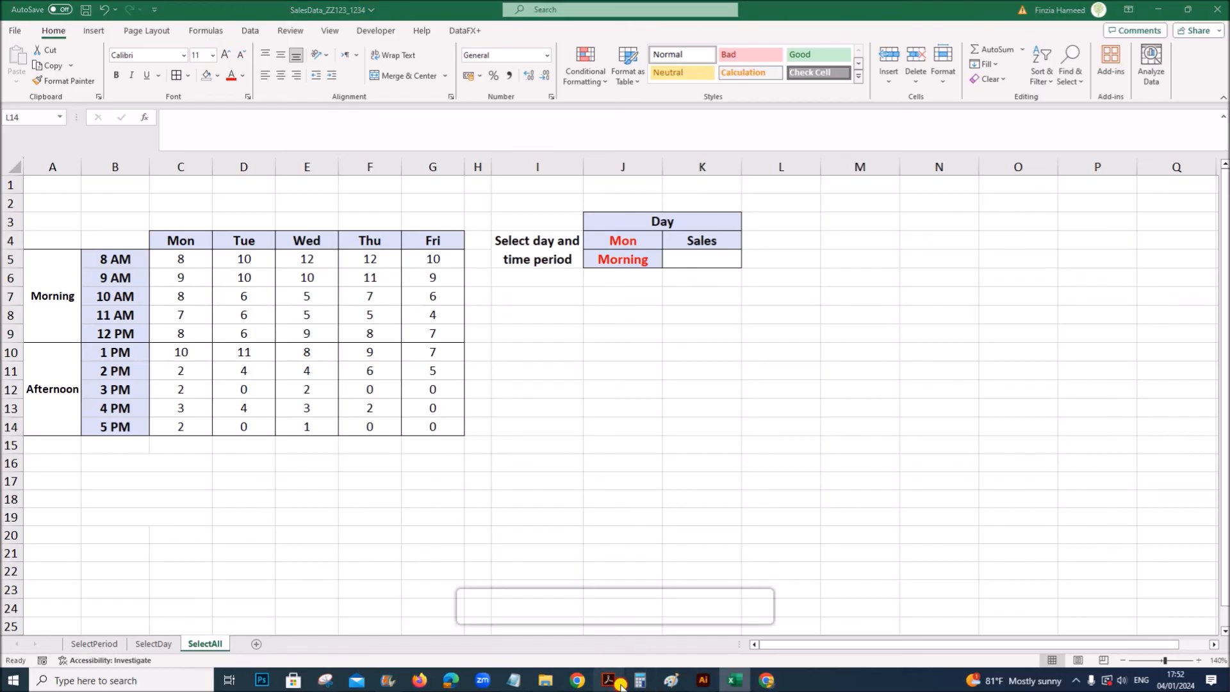
Read the K5 sales formula requirement in the exam paper and relate it to the day and time period cells J4 and J5
left_click(620, 684)
scroll(483, 484, "down", 2)
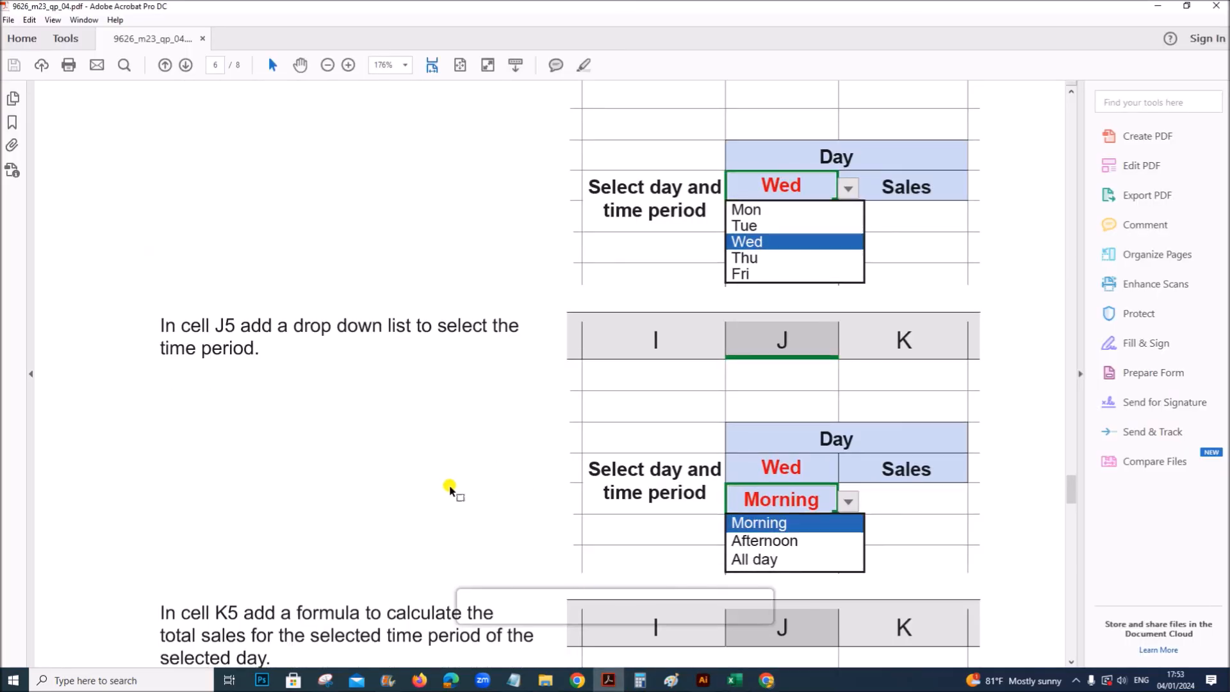
scroll(413, 482, "down", 10)
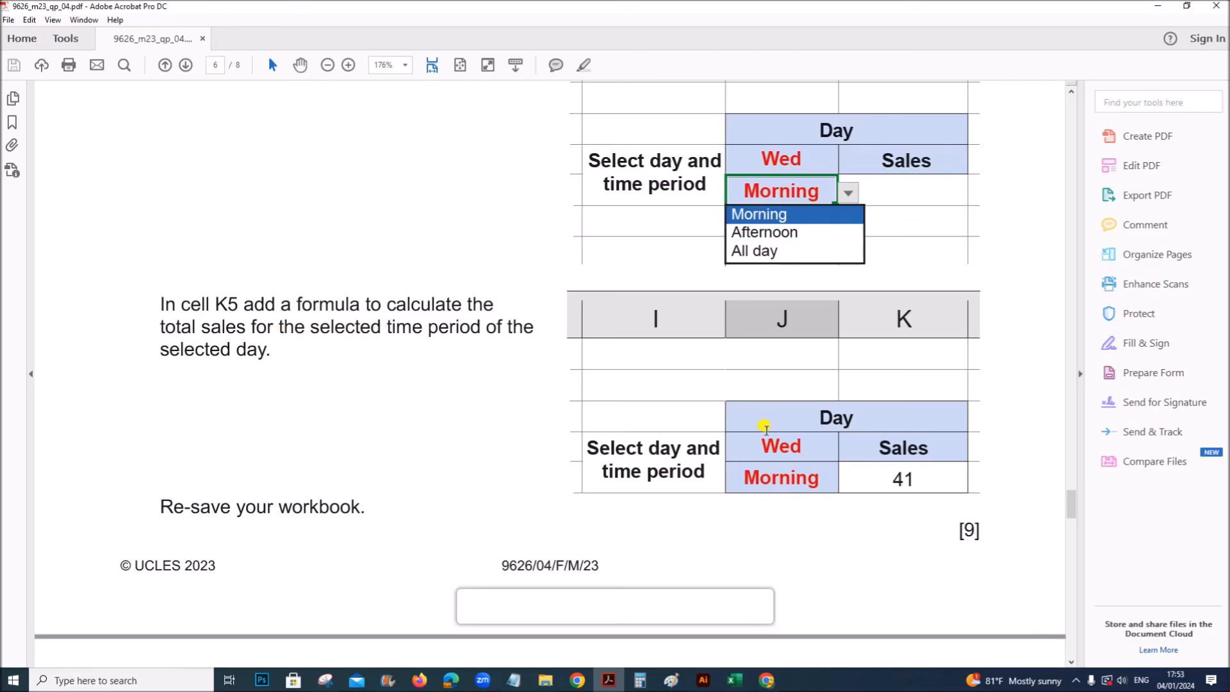
scroll(757, 426, "up", 3)
left_click(735, 680)
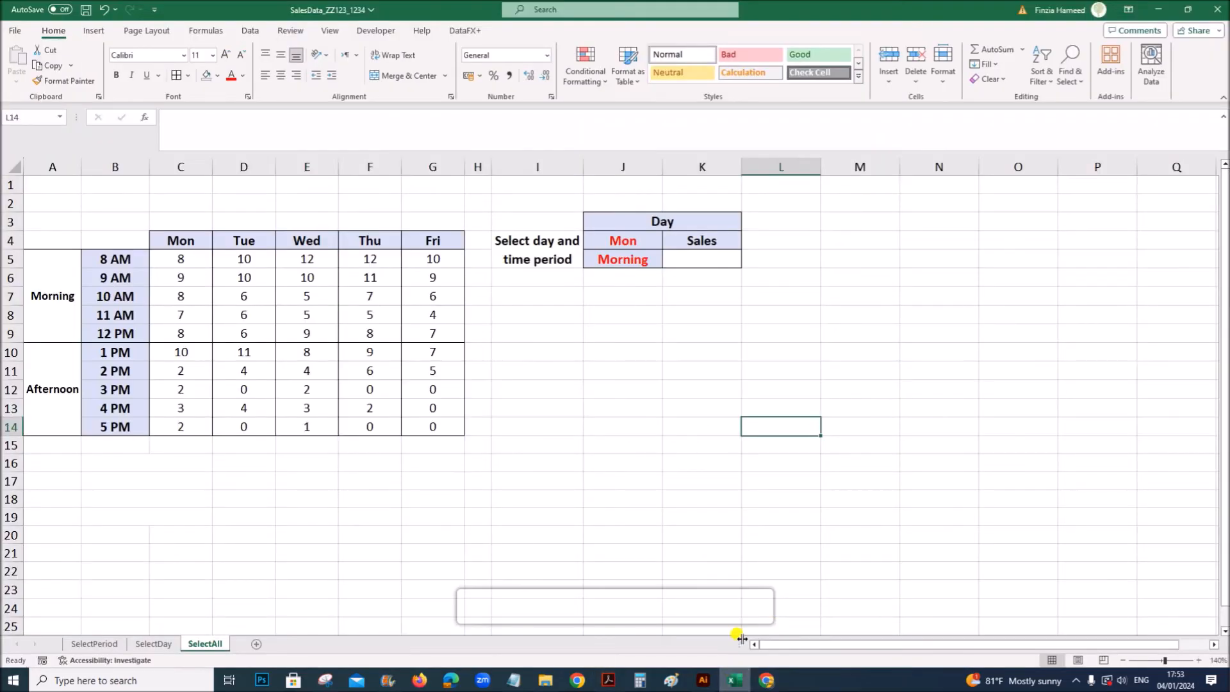
left_click(695, 256)
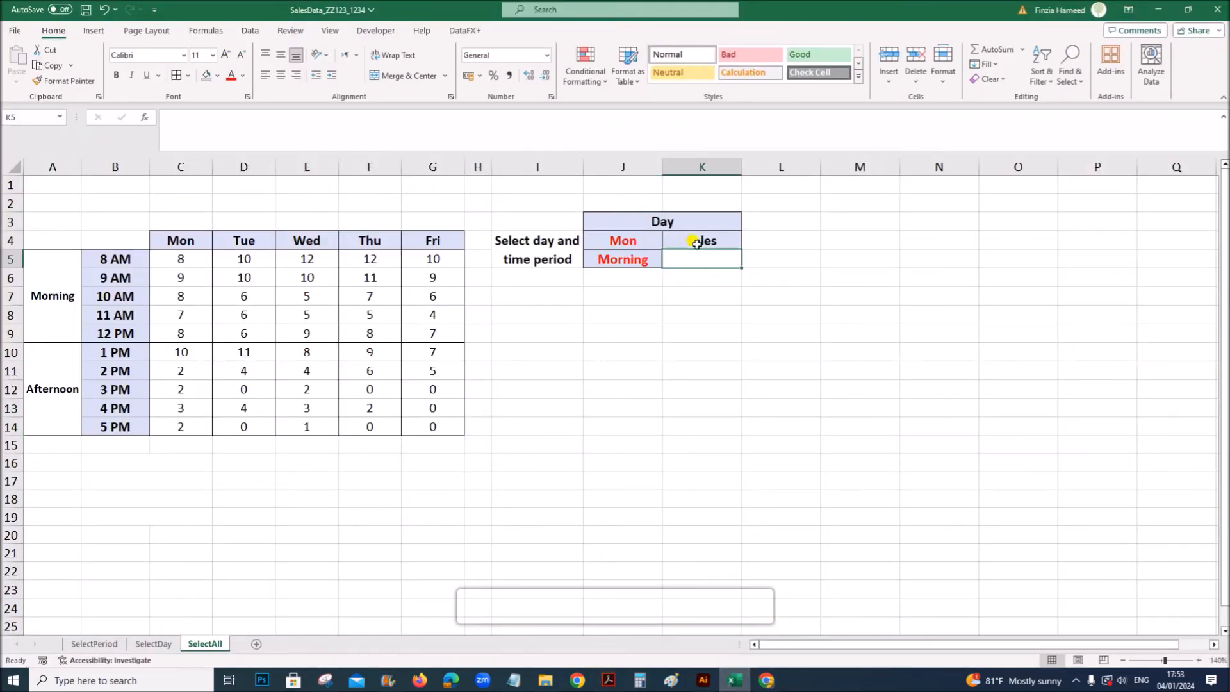
left_click(637, 240)
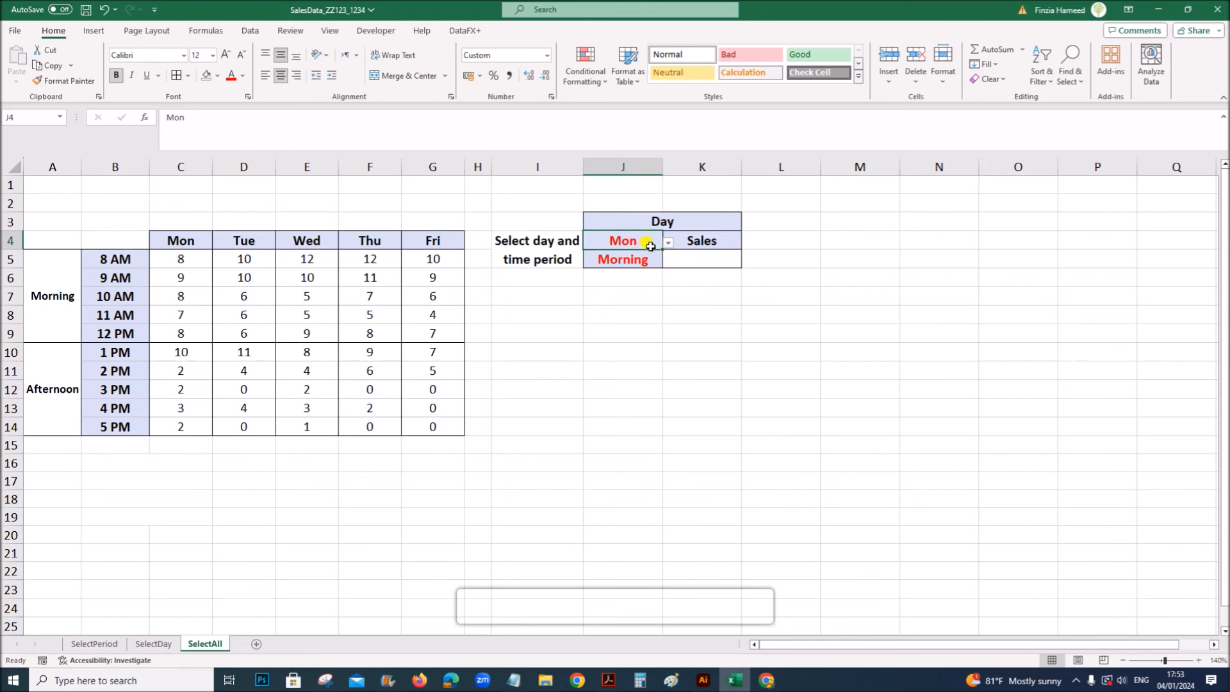
left_click(631, 258)
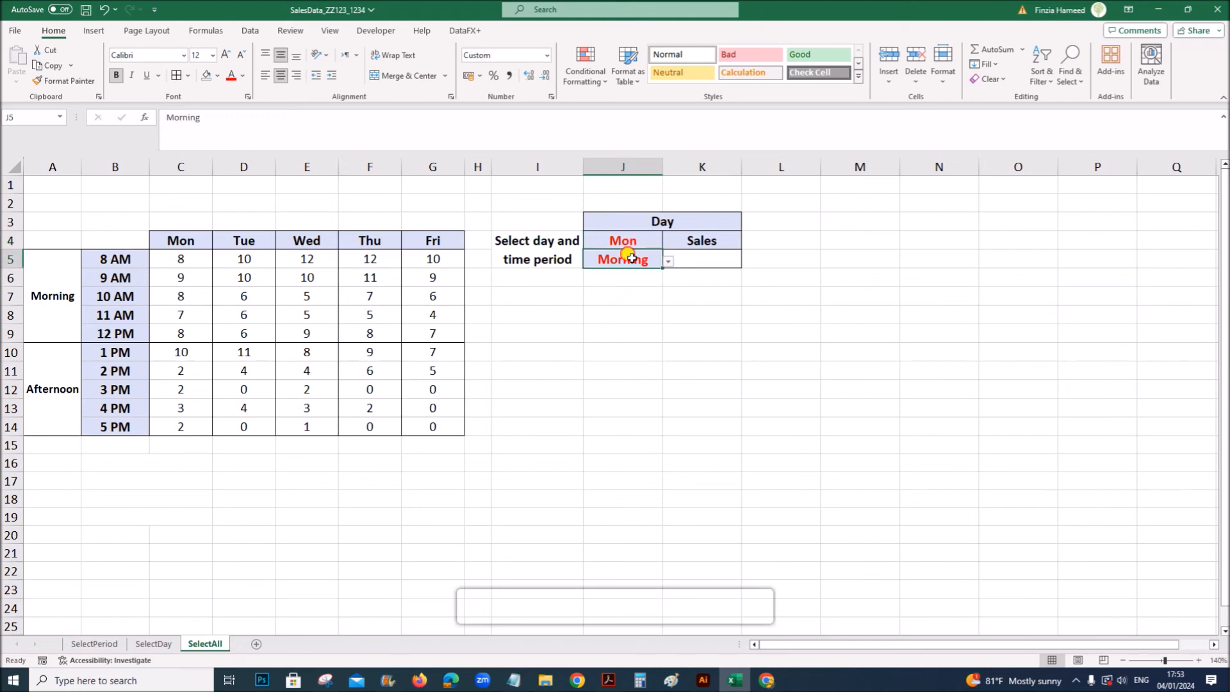
left_click(689, 260)
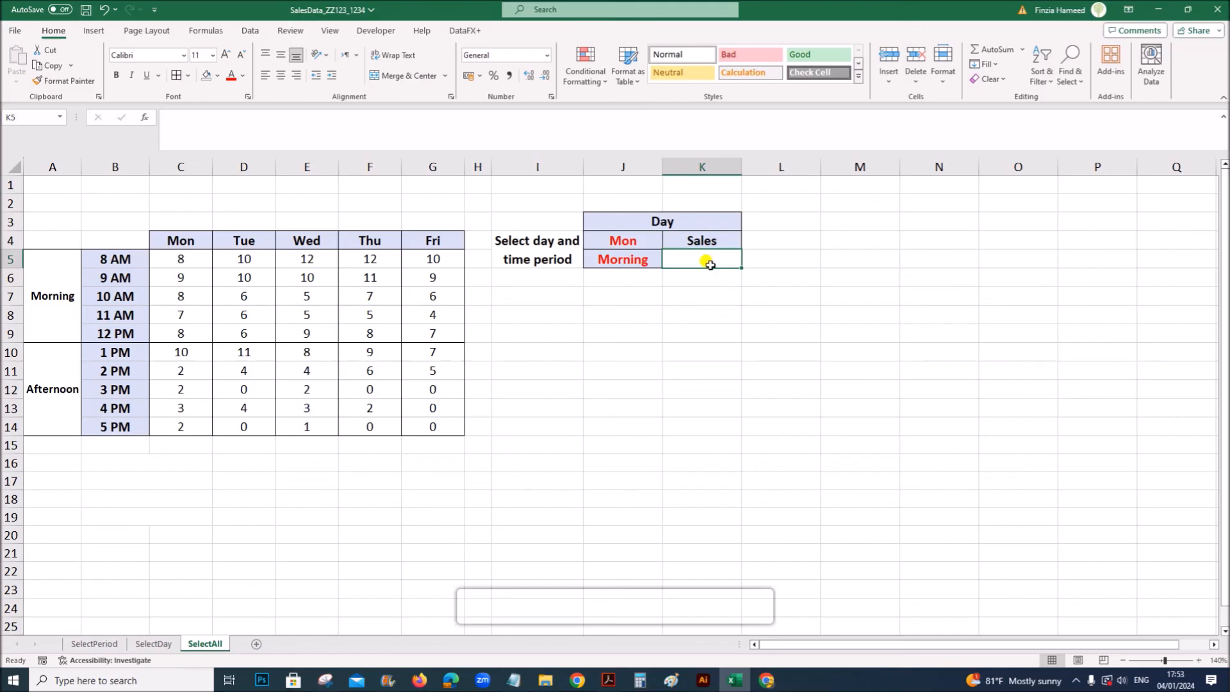
Review the SelectPeriod and SelectDay worksheets, examining the Morning sales formula in K5 of SelectDay
left_click(99, 644)
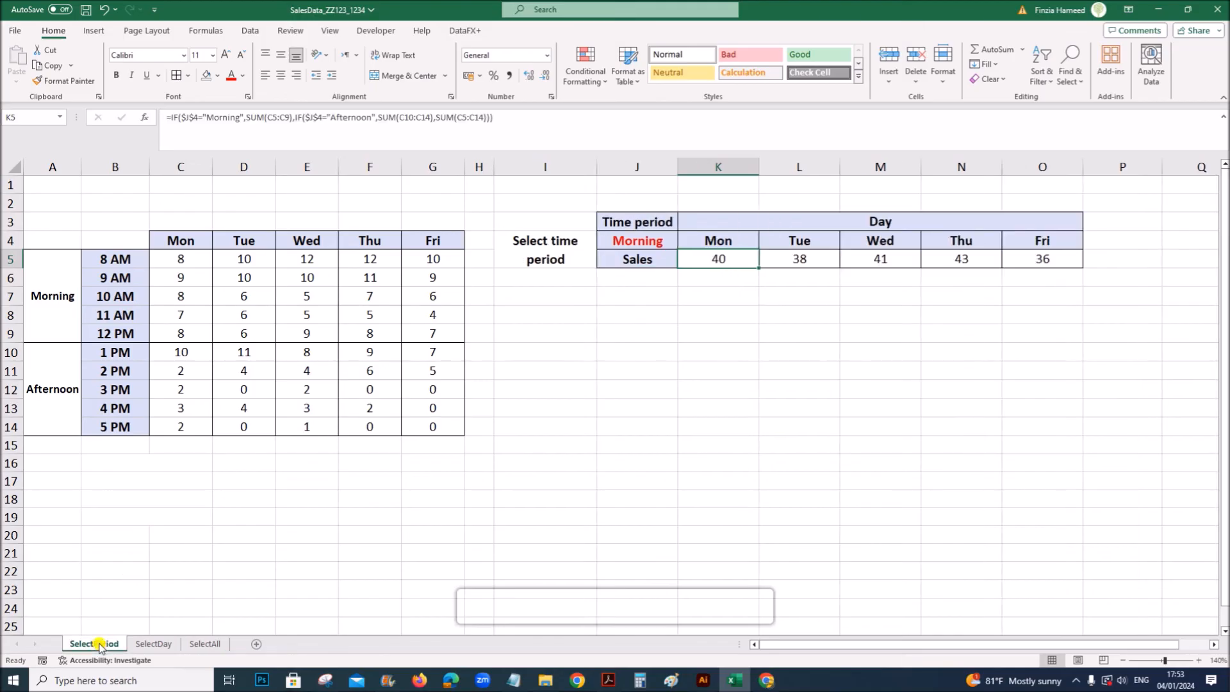
left_click(139, 644)
left_click(102, 643)
left_click(157, 643)
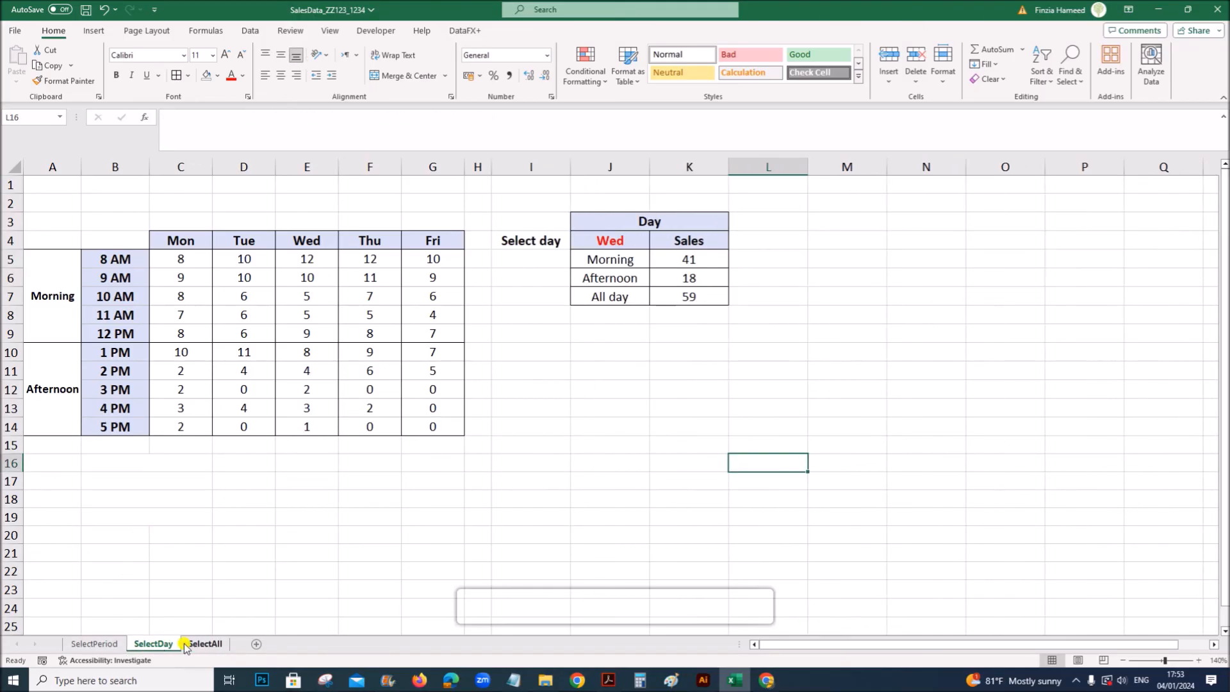
left_click(204, 644)
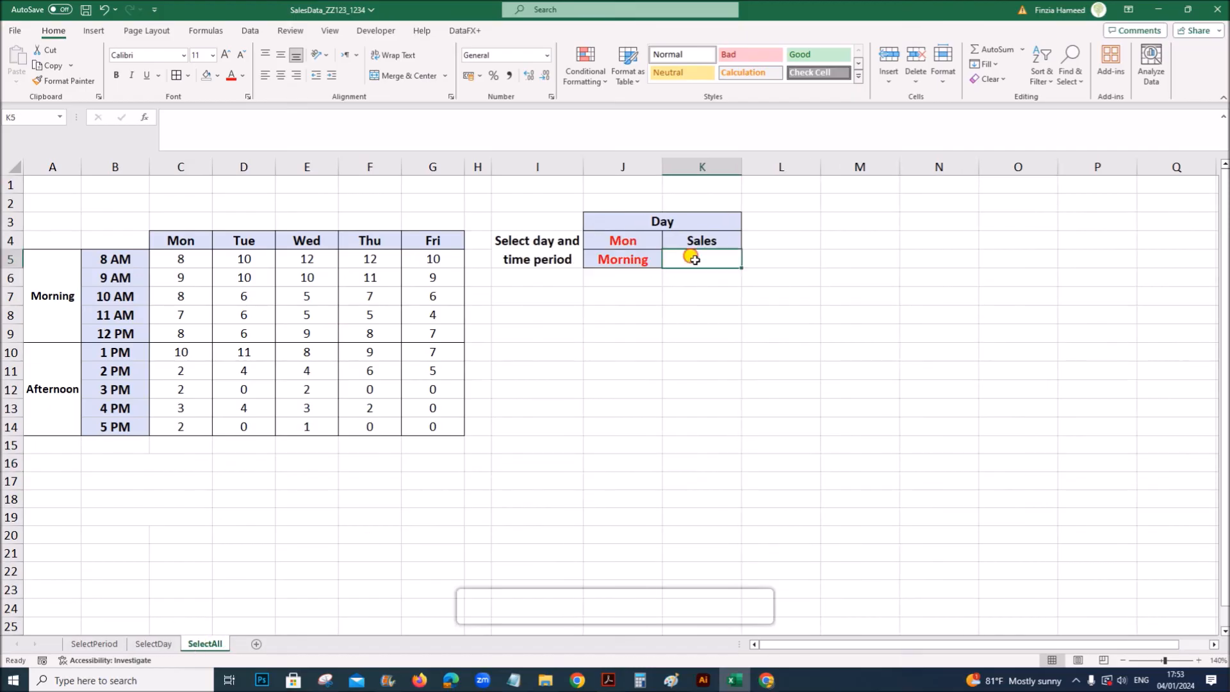
left_click(628, 259)
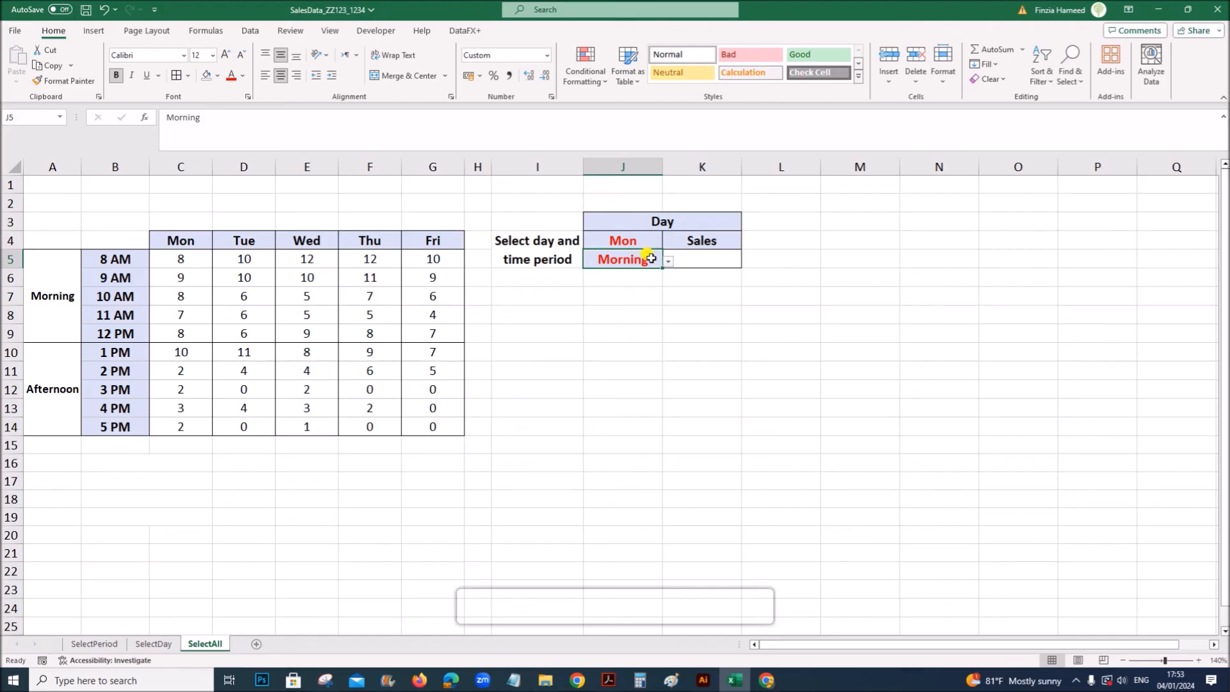
left_click(685, 259)
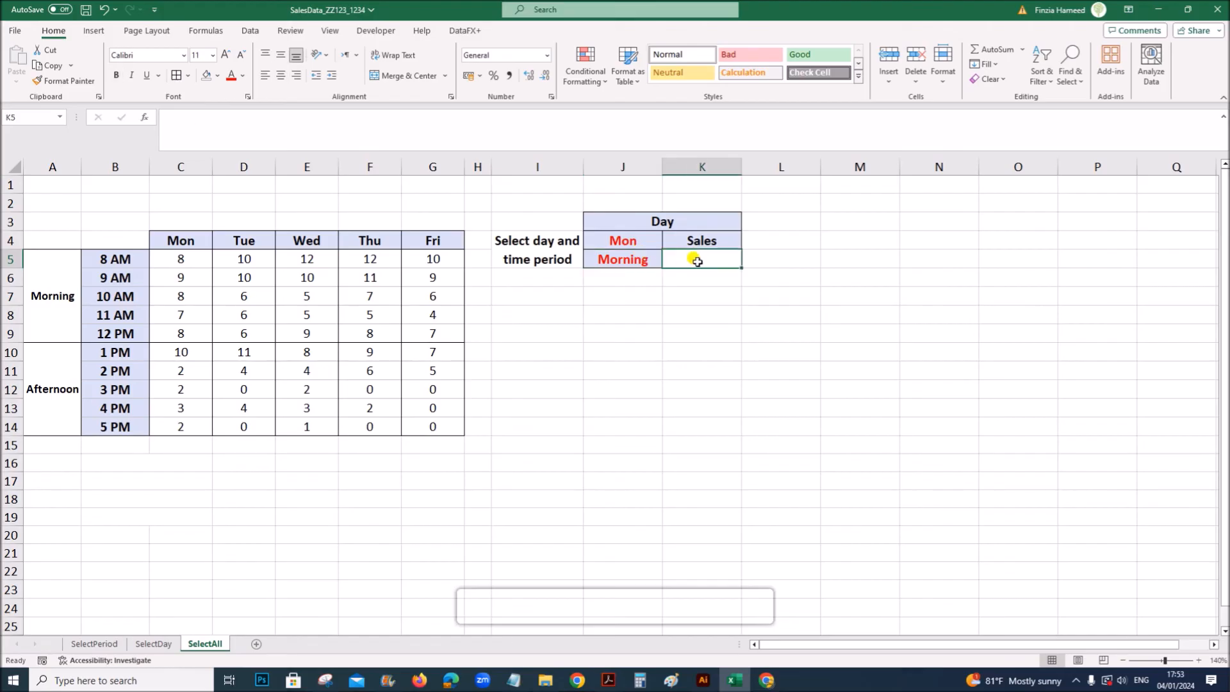
left_click(168, 643)
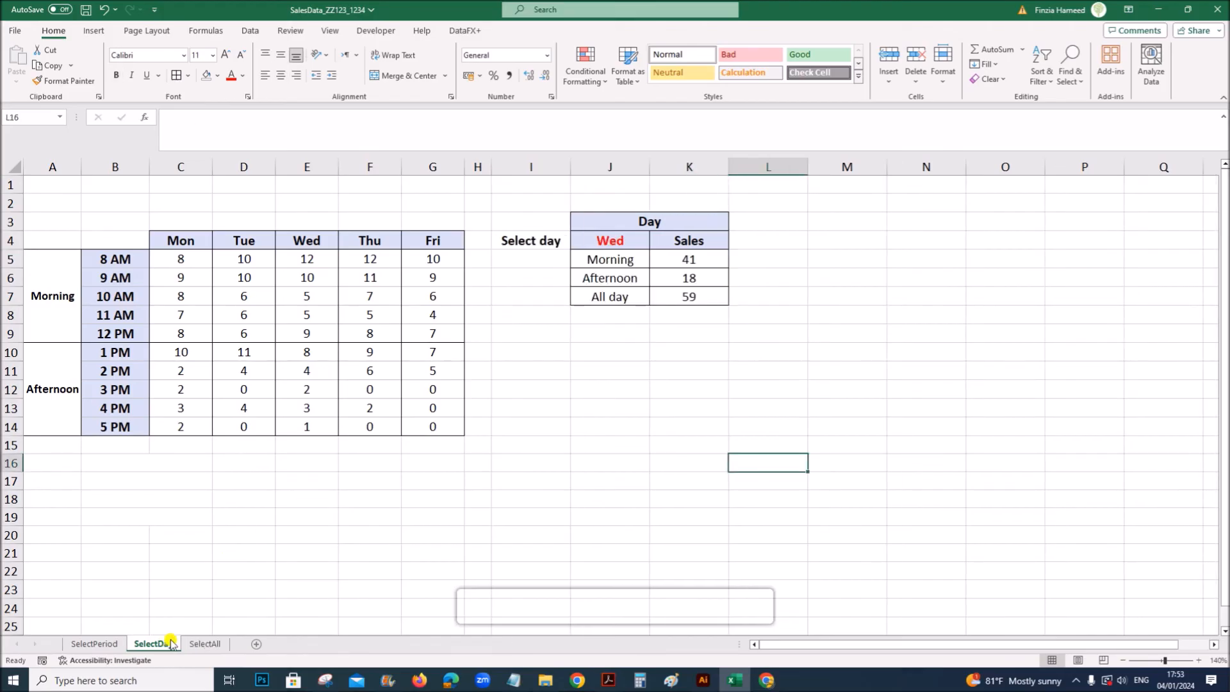
left_click(688, 258)
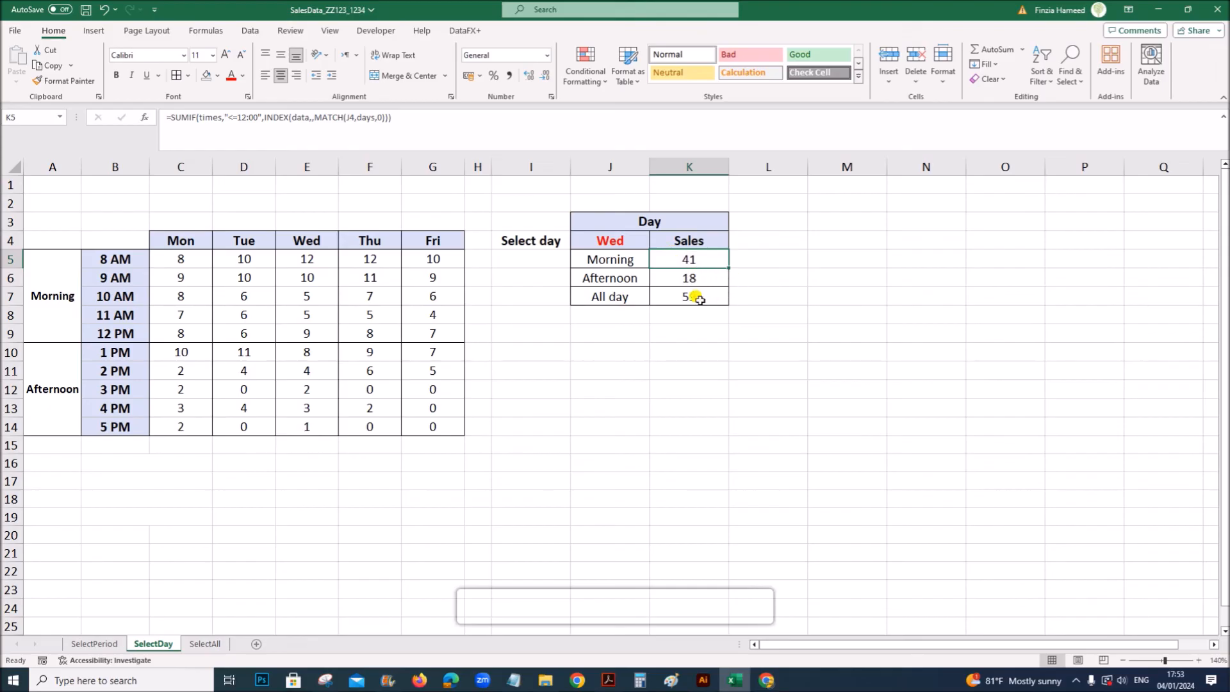
left_click(204, 643)
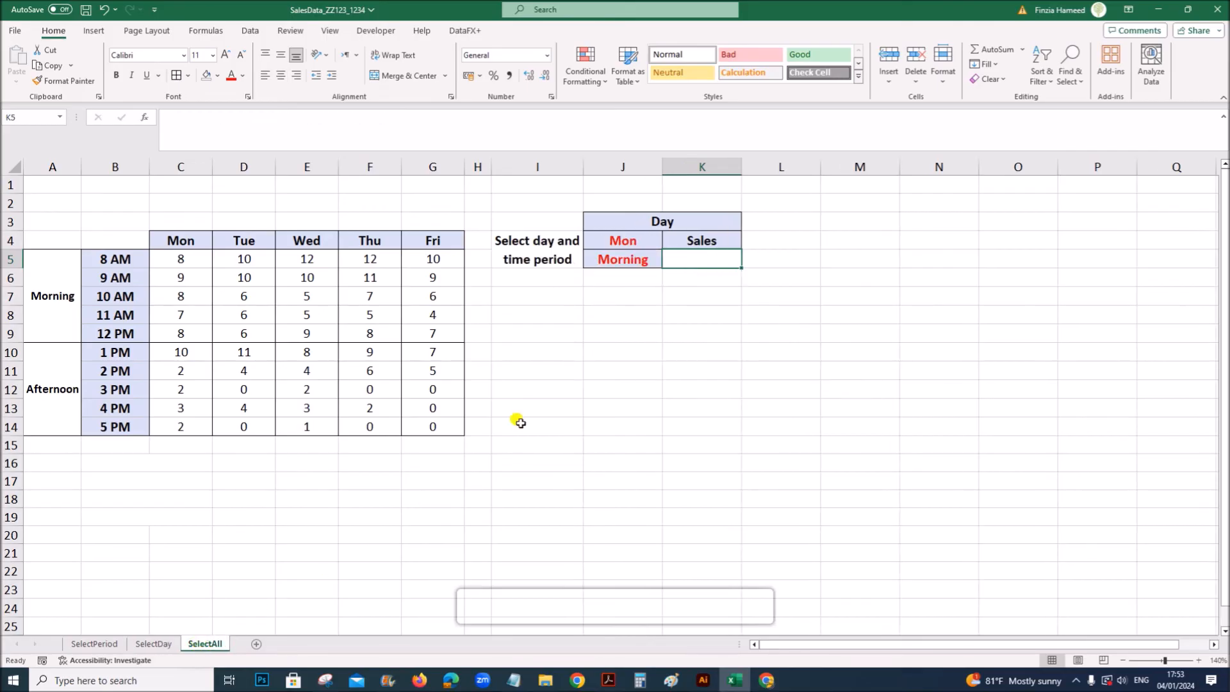
Copy the full text of the Morning sales SUMIF formula from cell K5 of the SelectDay worksheet
left_click(143, 644)
double_click(695, 260)
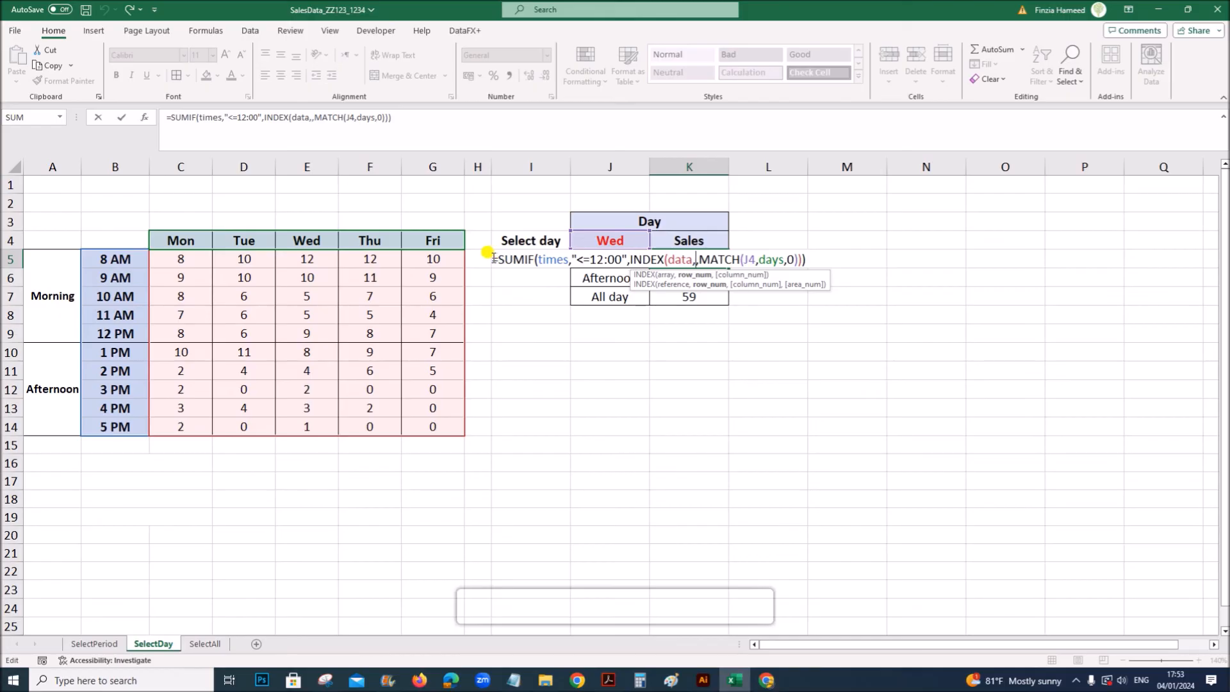
left_click_drag(499, 259, 812, 262)
key("Return")
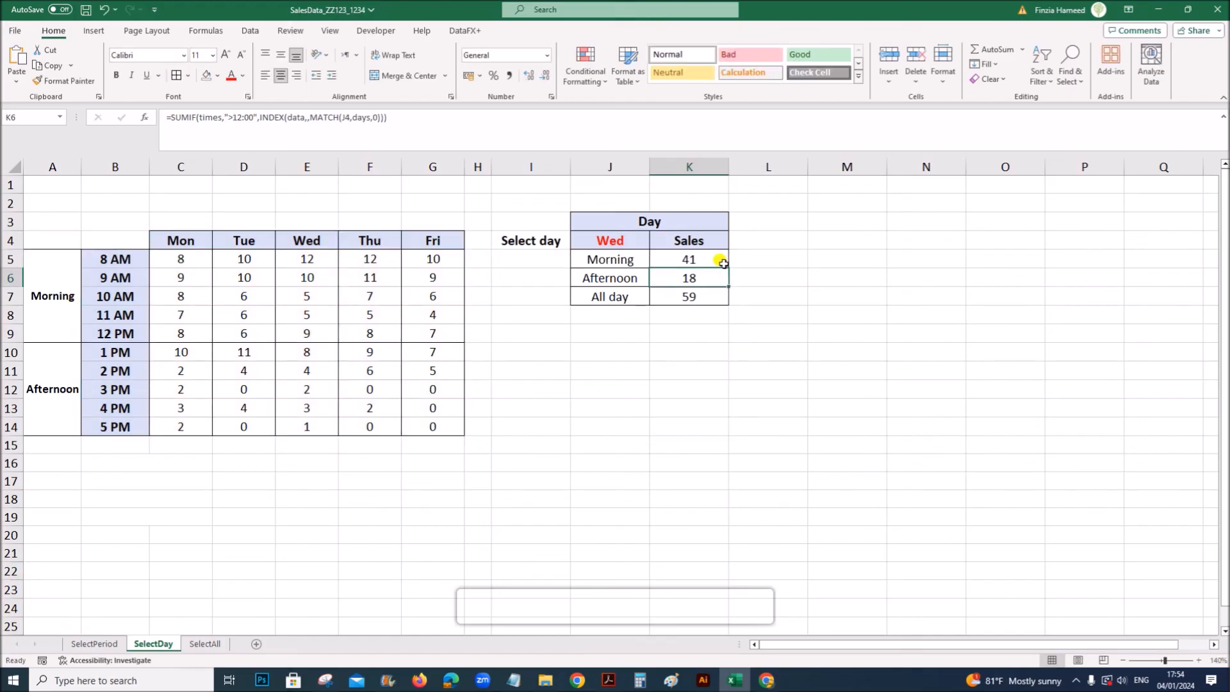
In K5 of SelectAll, begin an IF formula testing J5="Morning" that returns the copied "<=12:00" SUMIF, checking its J4 reference
left_click(200, 644)
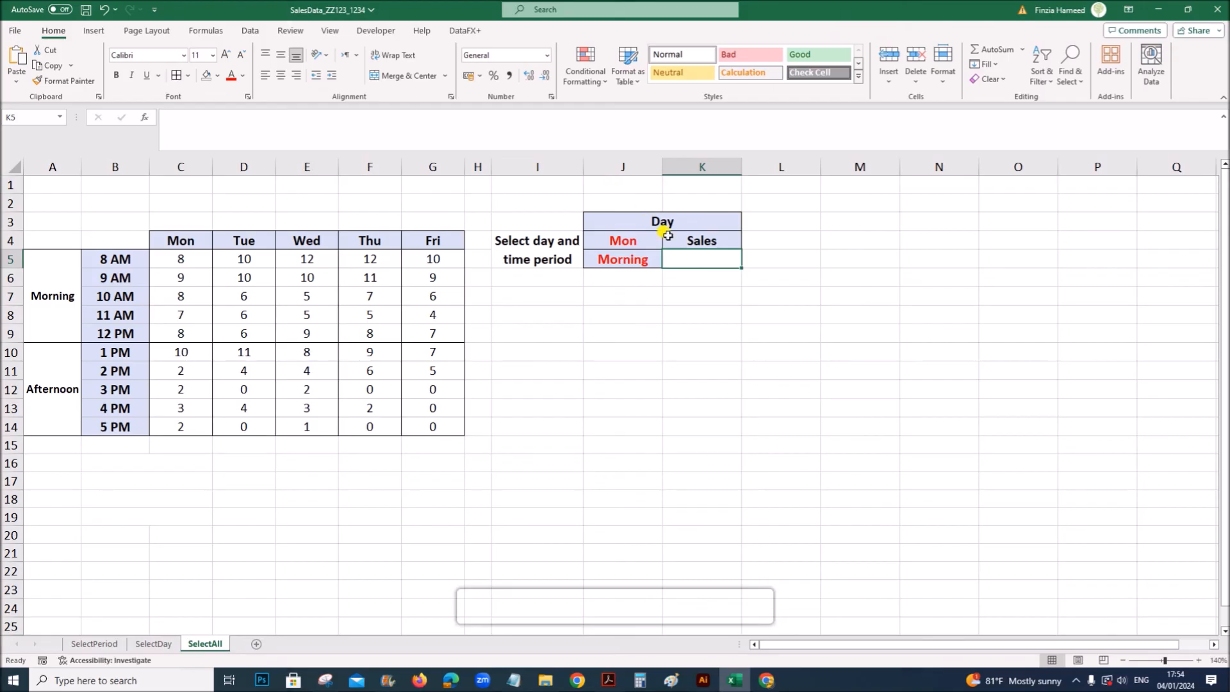
type("=")
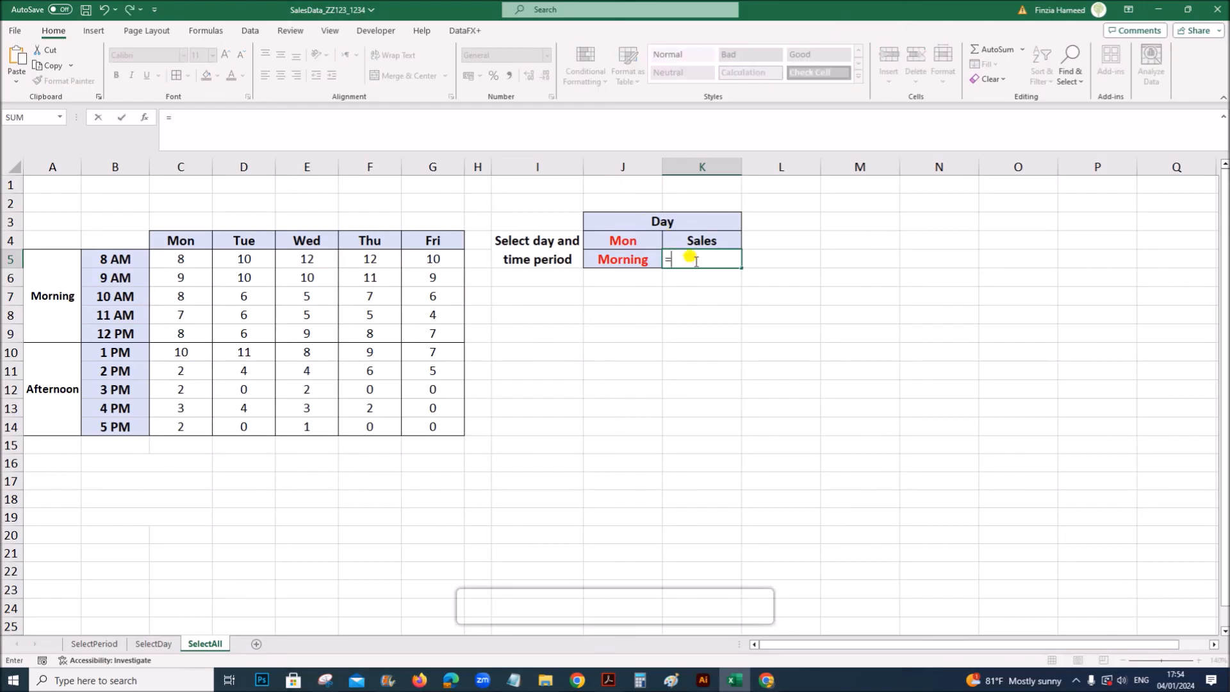
type("IF(")
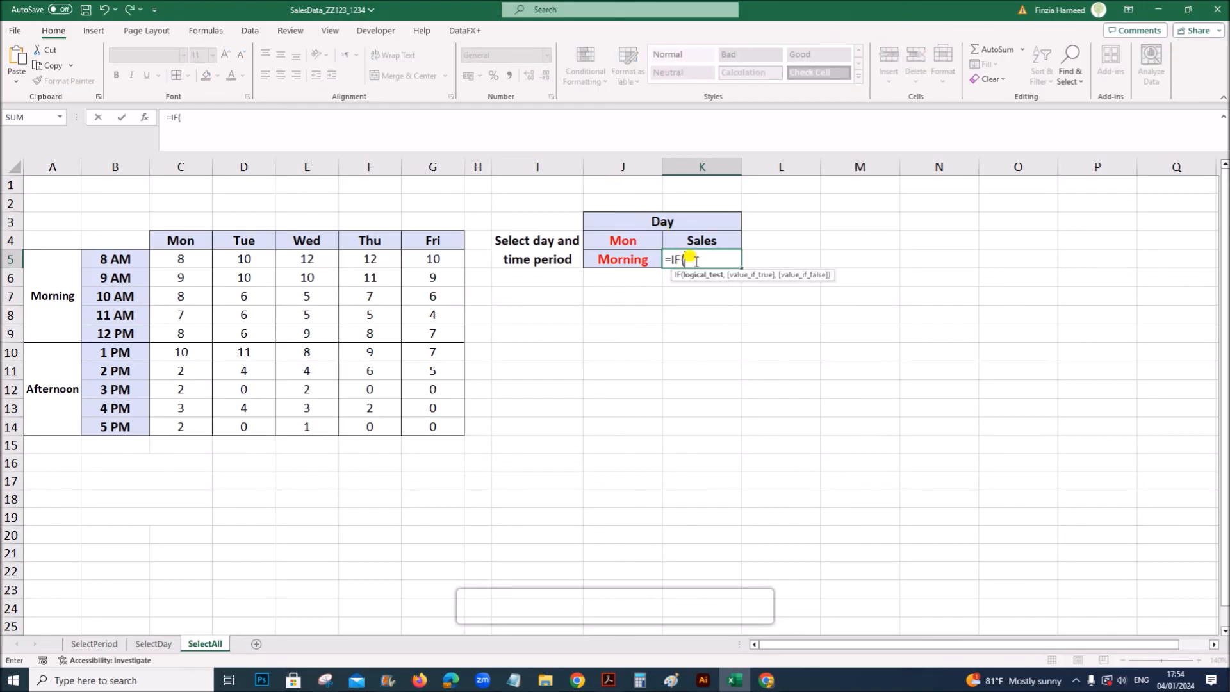
left_click(632, 263)
type("=\"Morning")
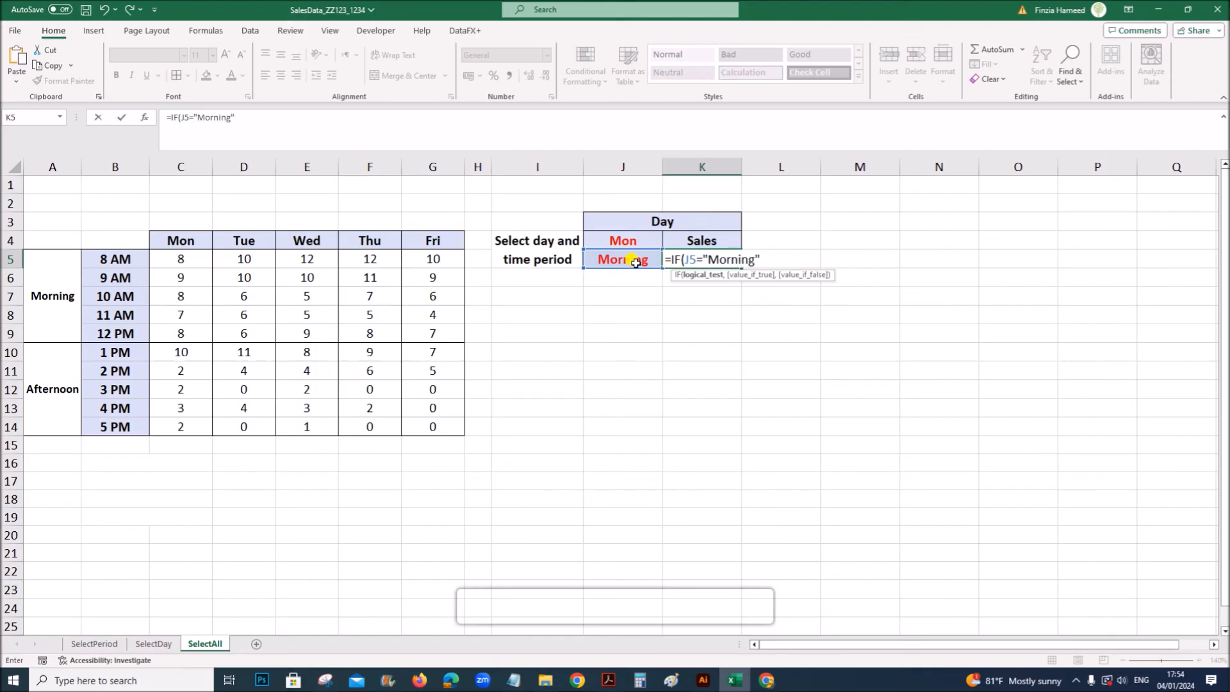
type(",")
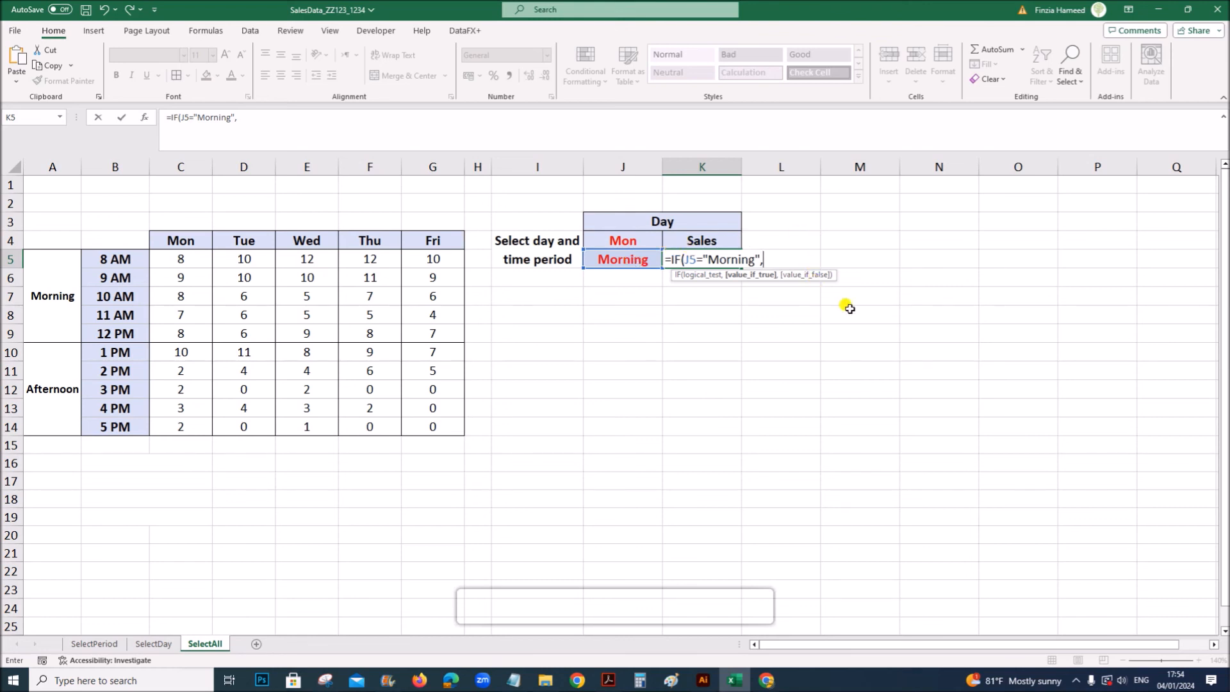
type("SUMIF(times,\"<=12:00\",INDEX(data,,MATCH(J4,days,0)))")
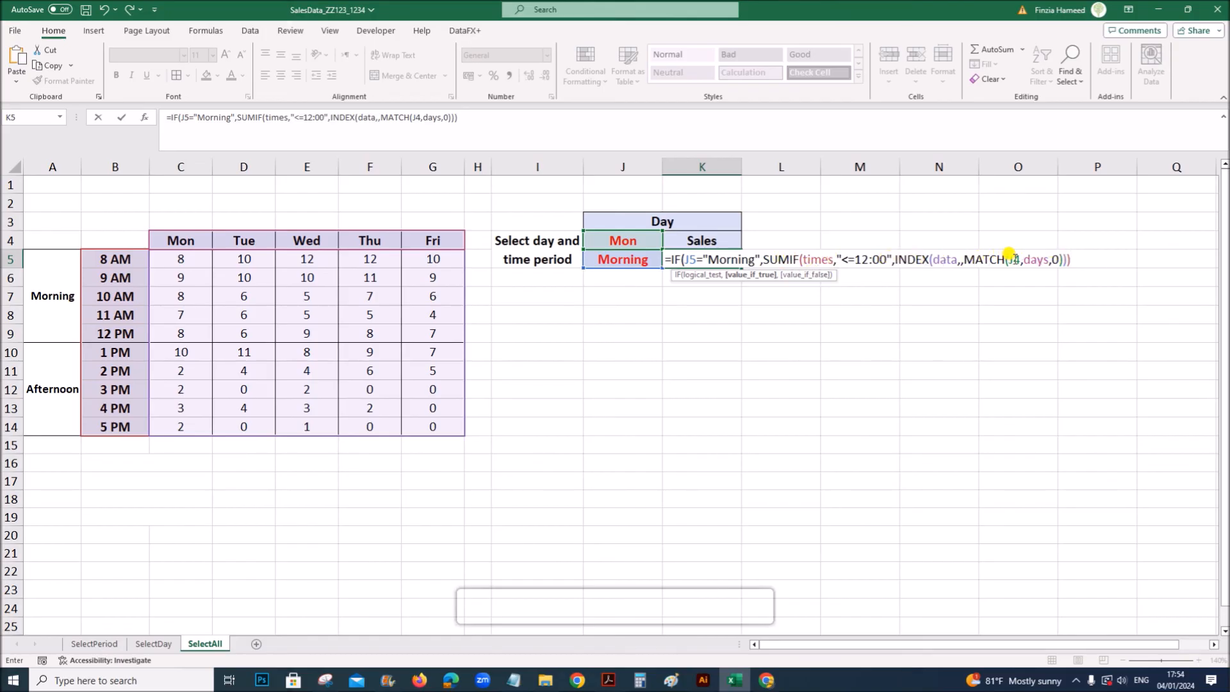
left_click(1015, 259)
double_click(1014, 259)
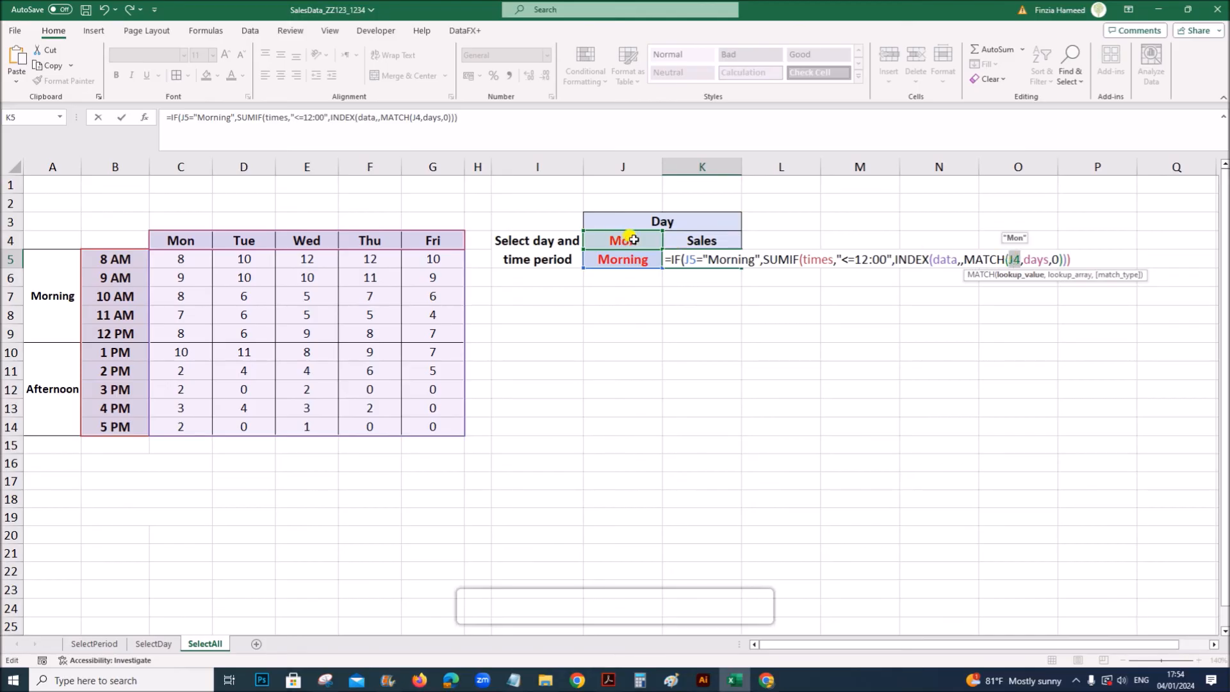
left_click(1072, 259)
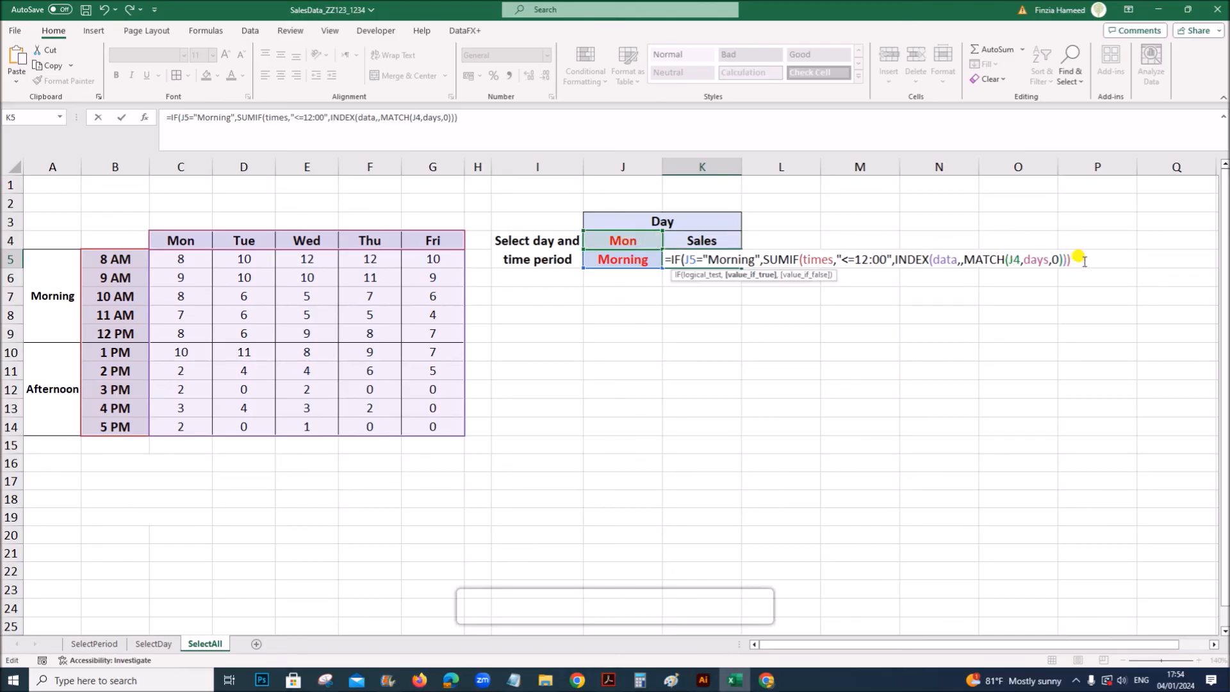
Copy the SUMIF expression within the K5 formula and add a nested IF testing whether J5="Afternoon"
left_click(761, 259)
left_click_drag(762, 259, 1079, 259)
key("ctrl+c")
left_click(1079, 259)
type(",IF(")
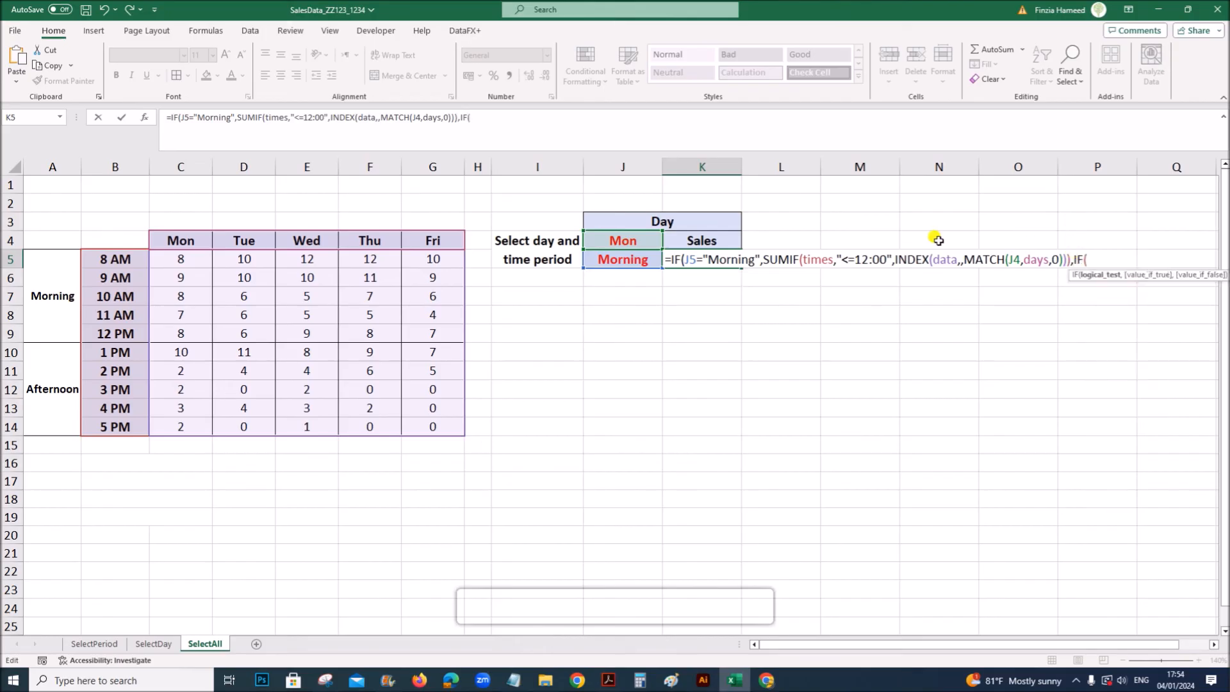
left_click(626, 258)
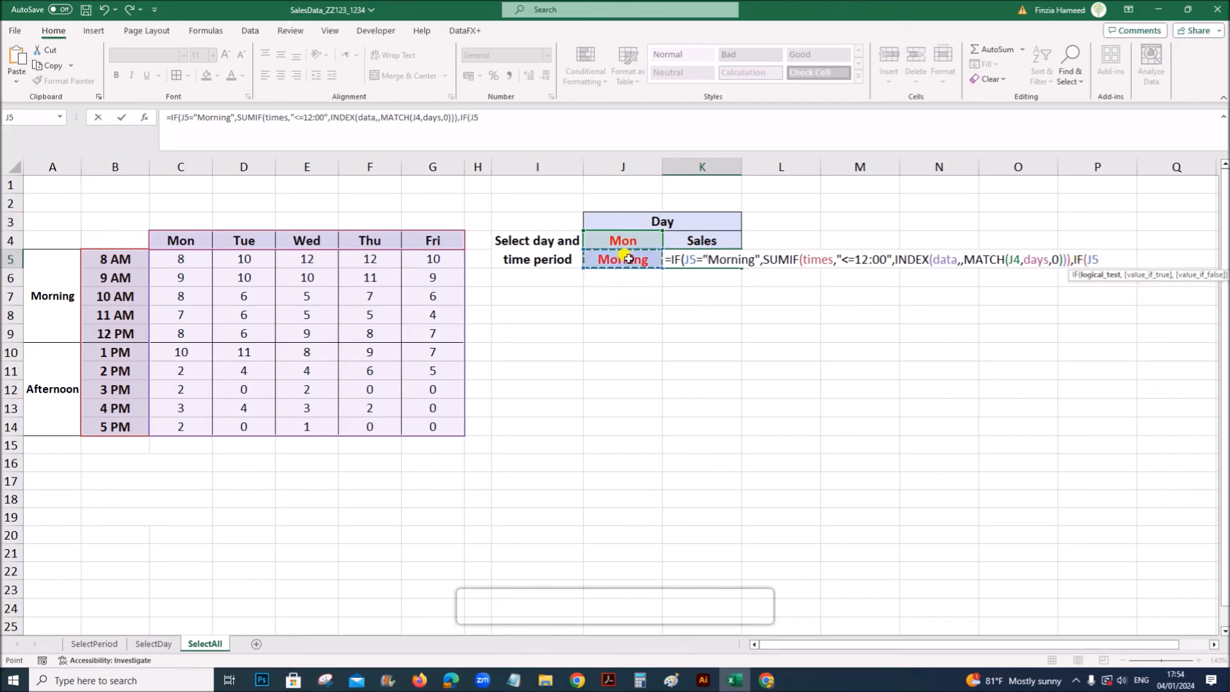
type("=\"Afternoon")
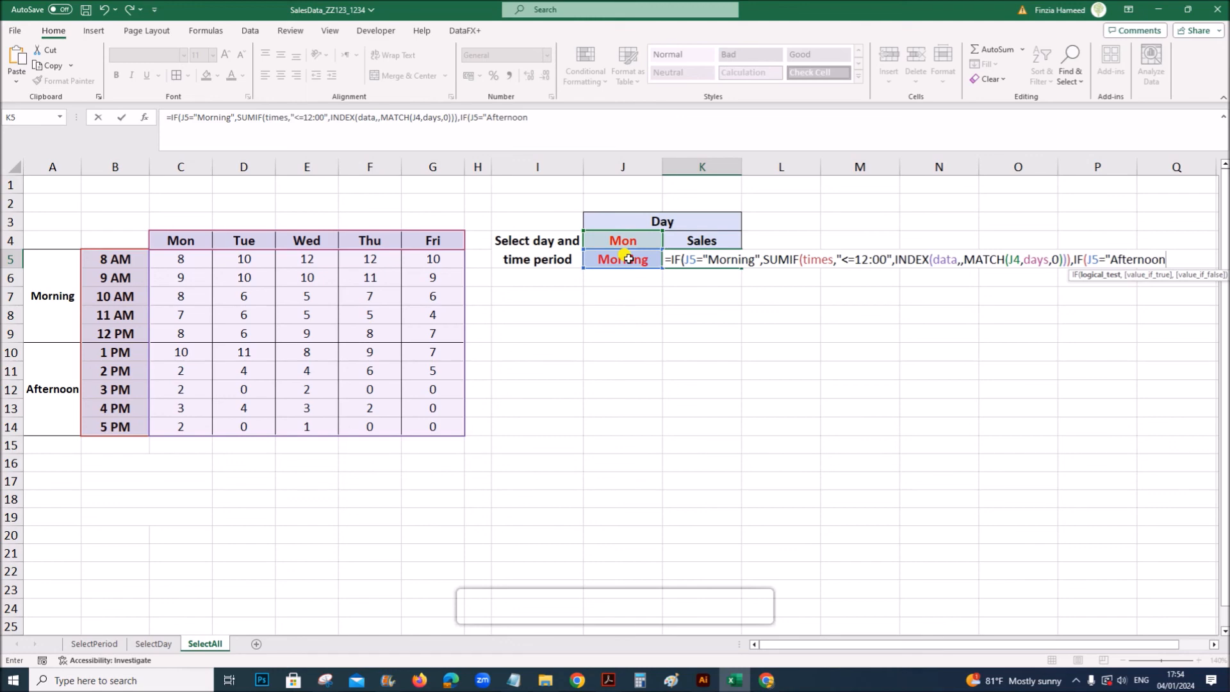
type("\",")
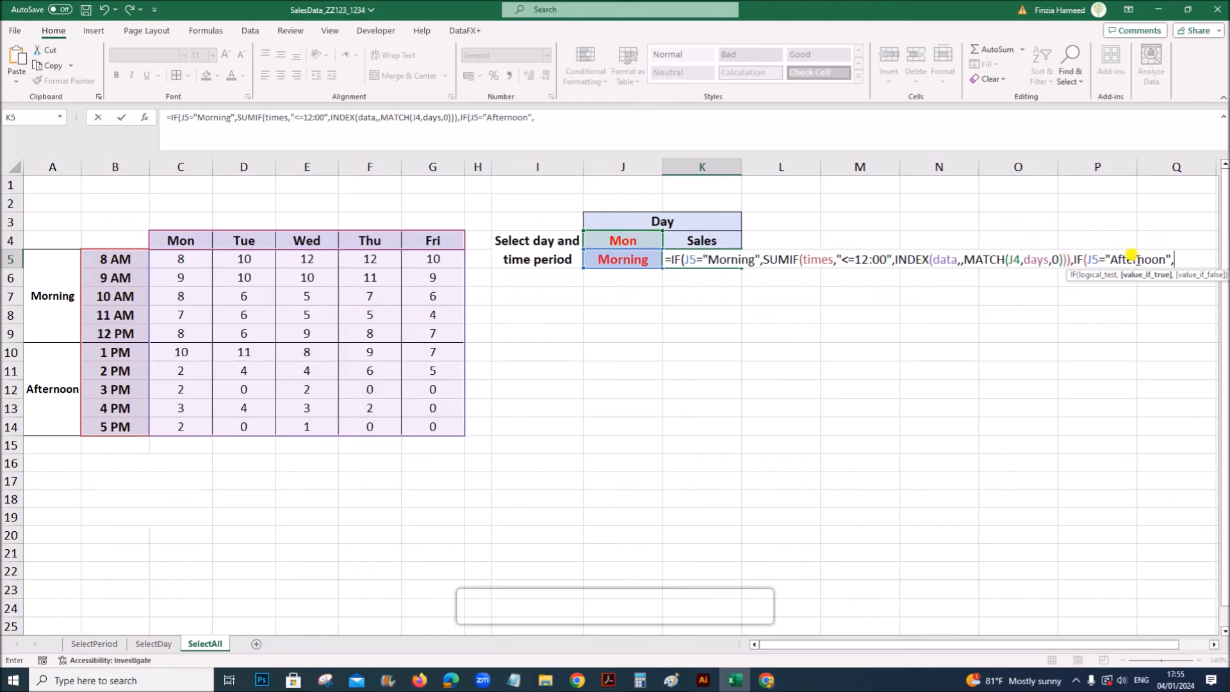
Paste the copied SUMIF as the Afternoon result and change its criterion to ">12:00"
key("ctrl+v")
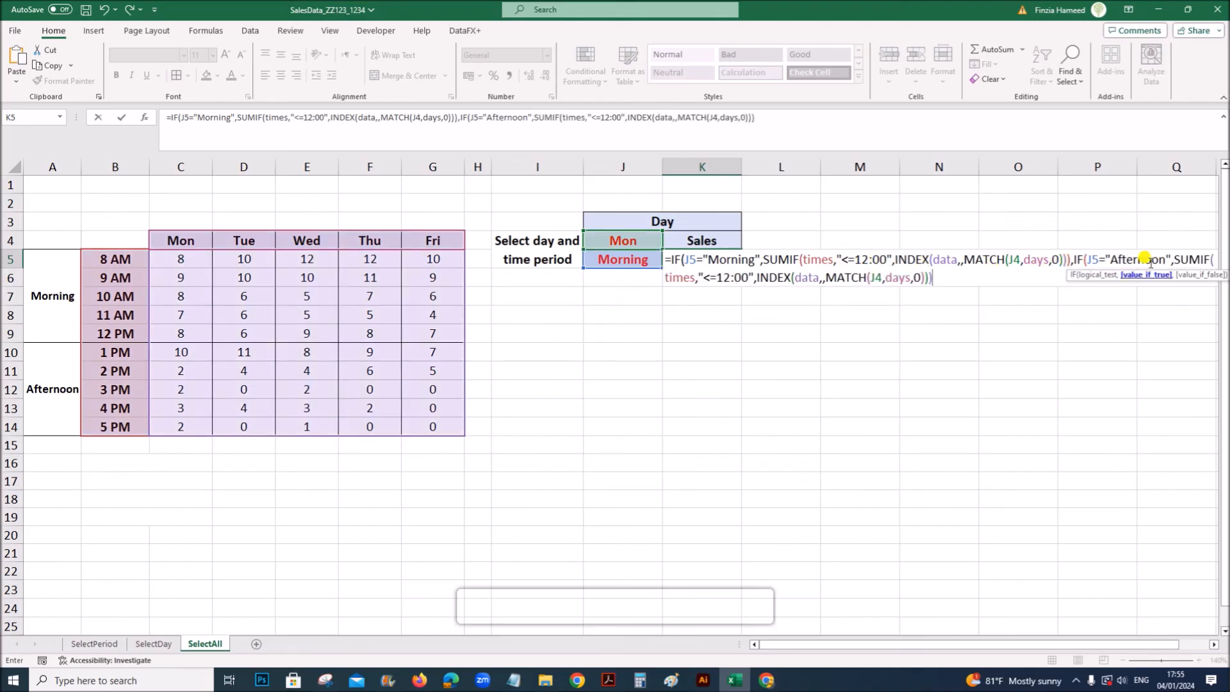
left_click(711, 277)
type(">")
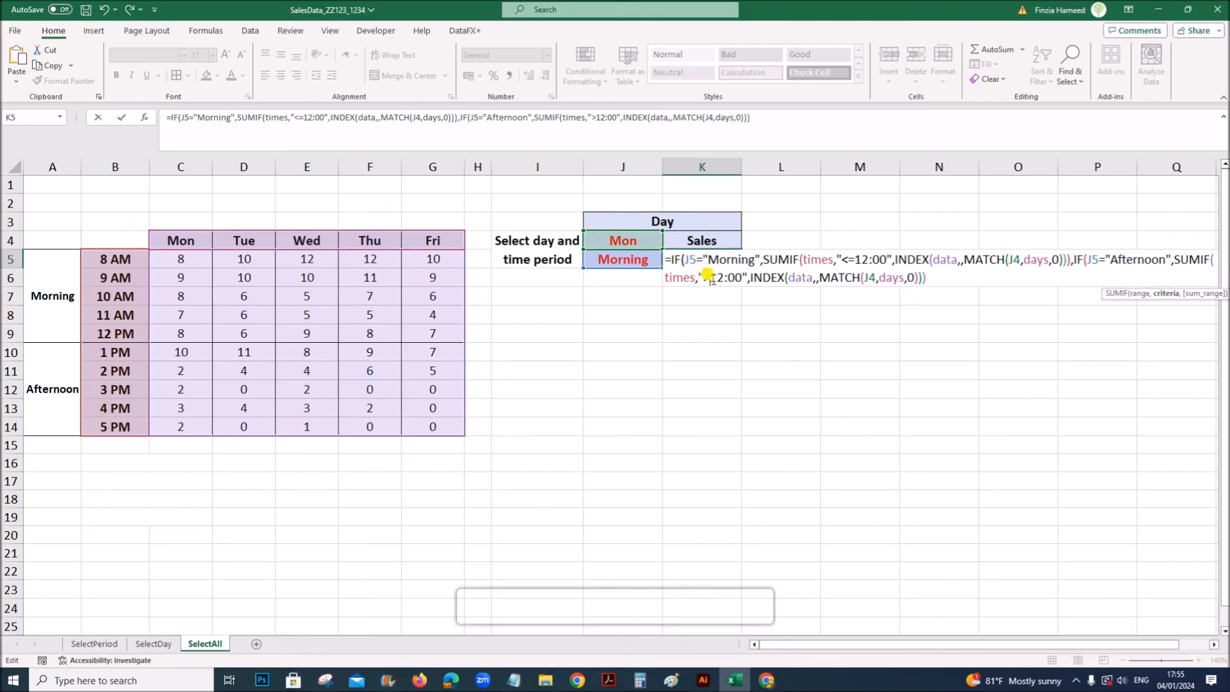
left_click(933, 276)
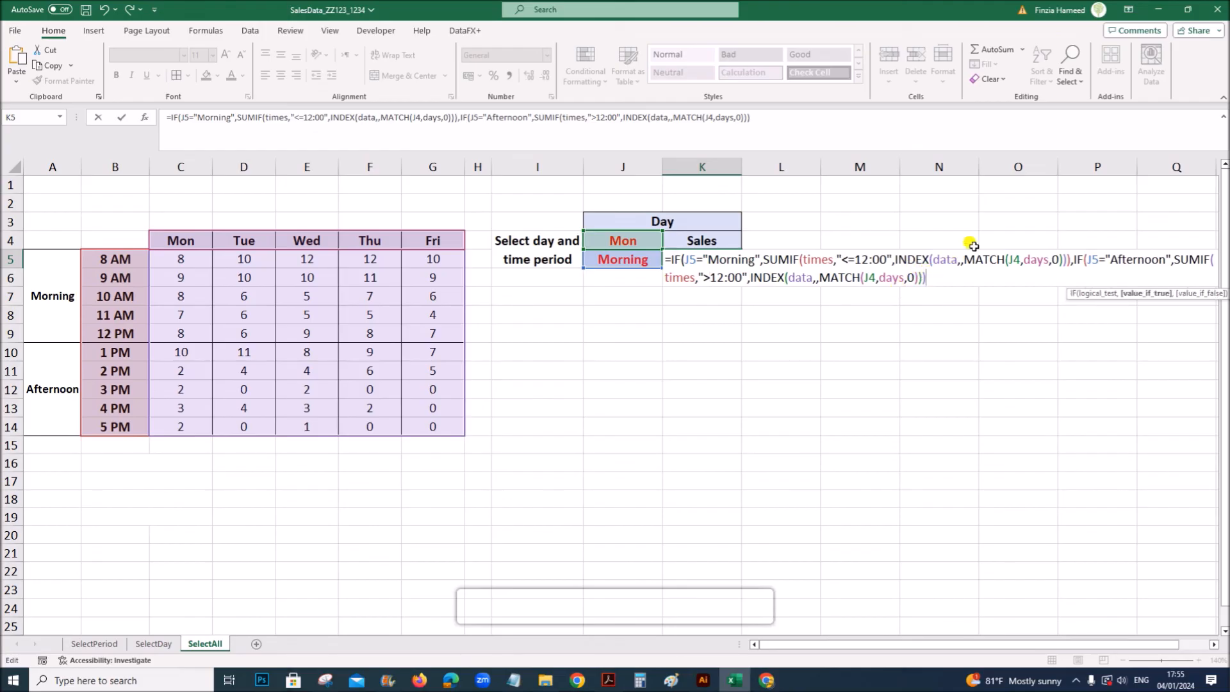
Add the SUMIF copy as the nested IF's false result and reduce it to SUM(INDEX(data,,MATCH(J4,days,0)))
type(",")
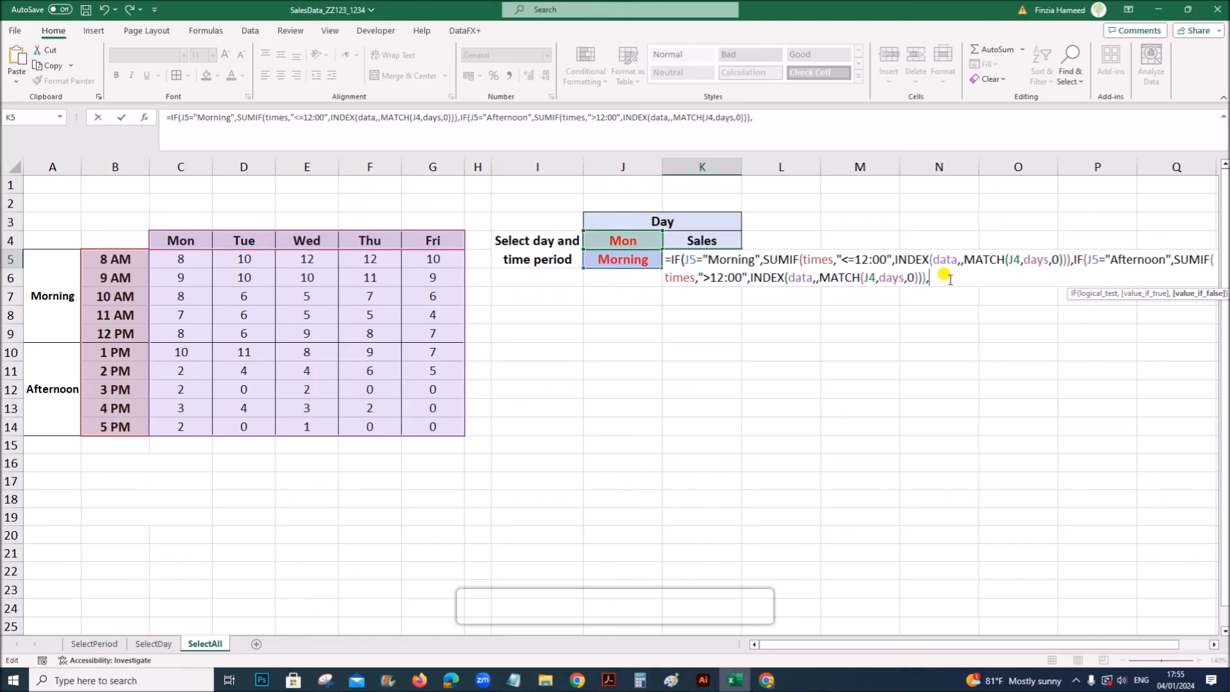
type("SUMIF(times,\"<=12:00\",INDEX(data,,MATCH(J4,days,0)))")
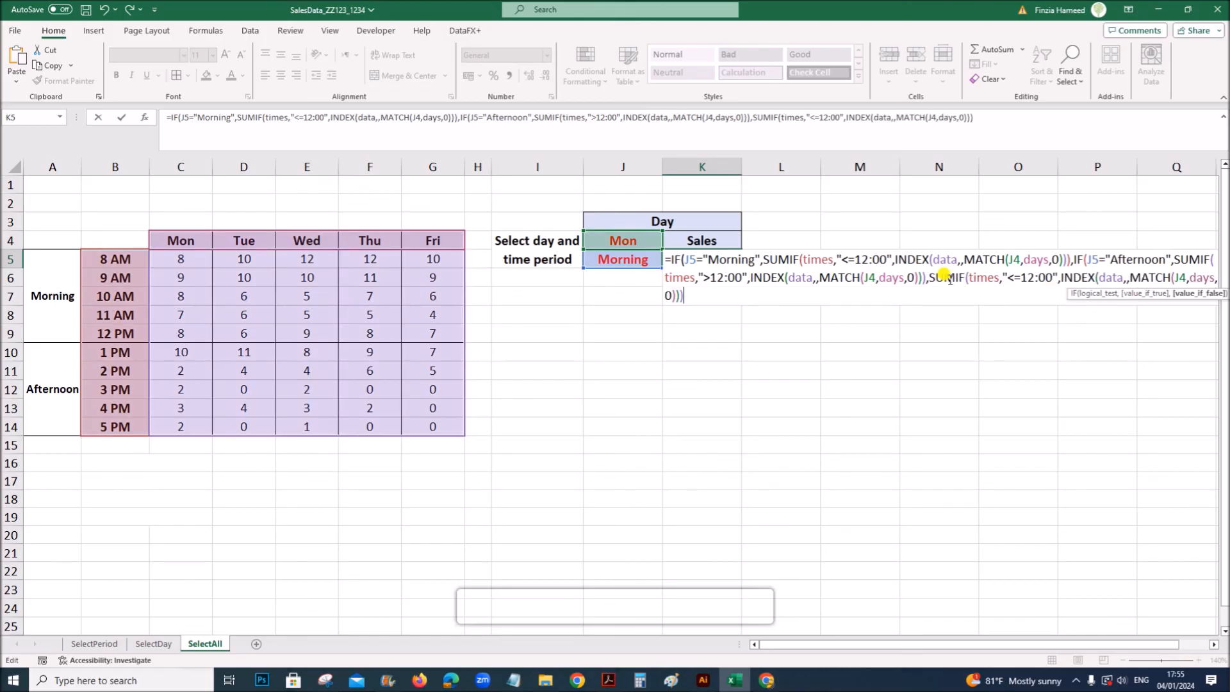
key("alt+Return")
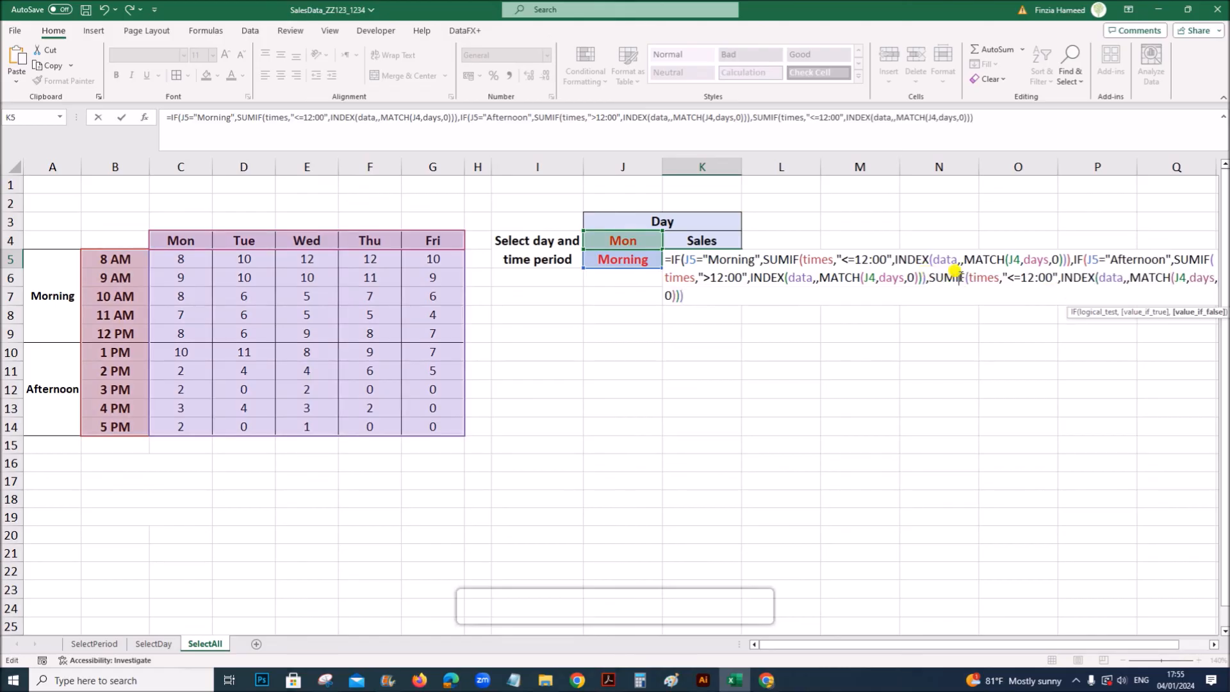
key("BackSpace")
key("BackSpace")
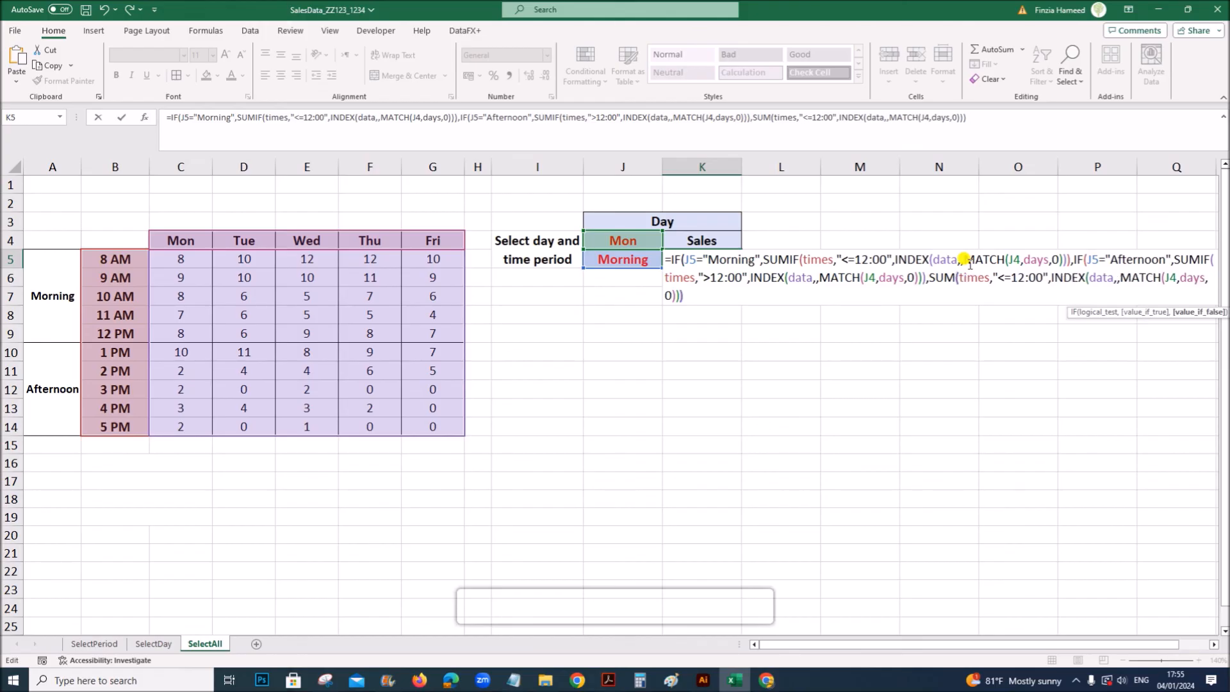
key("Right")
key("Delete")
key("Delete")
key("Delete")
key("Delete")
key("Delete")
key("Delete")
key("Delete")
key("Delete")
key("Delete")
key("Delete")
key("Delete")
key("Delete")
key("Delete")
key("Delete")
key("Delete")
key("Delete")
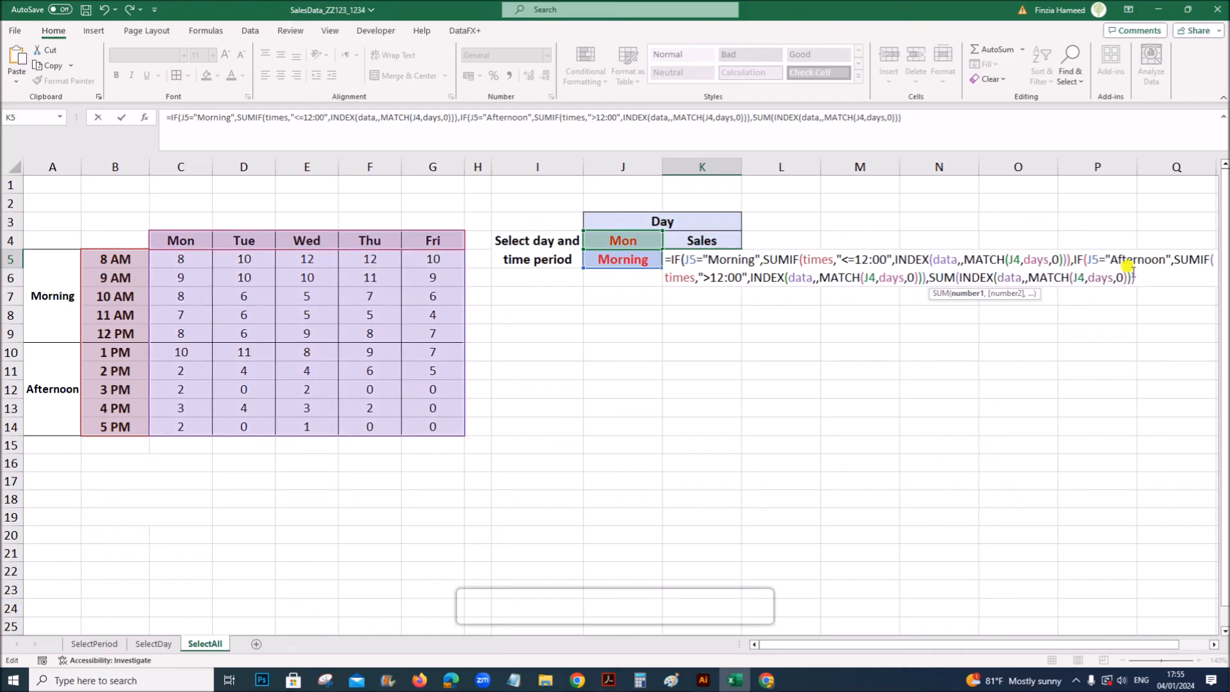
Add closing parentheses for both IF functions and enter the completed K5 formula
left_click(1145, 277)
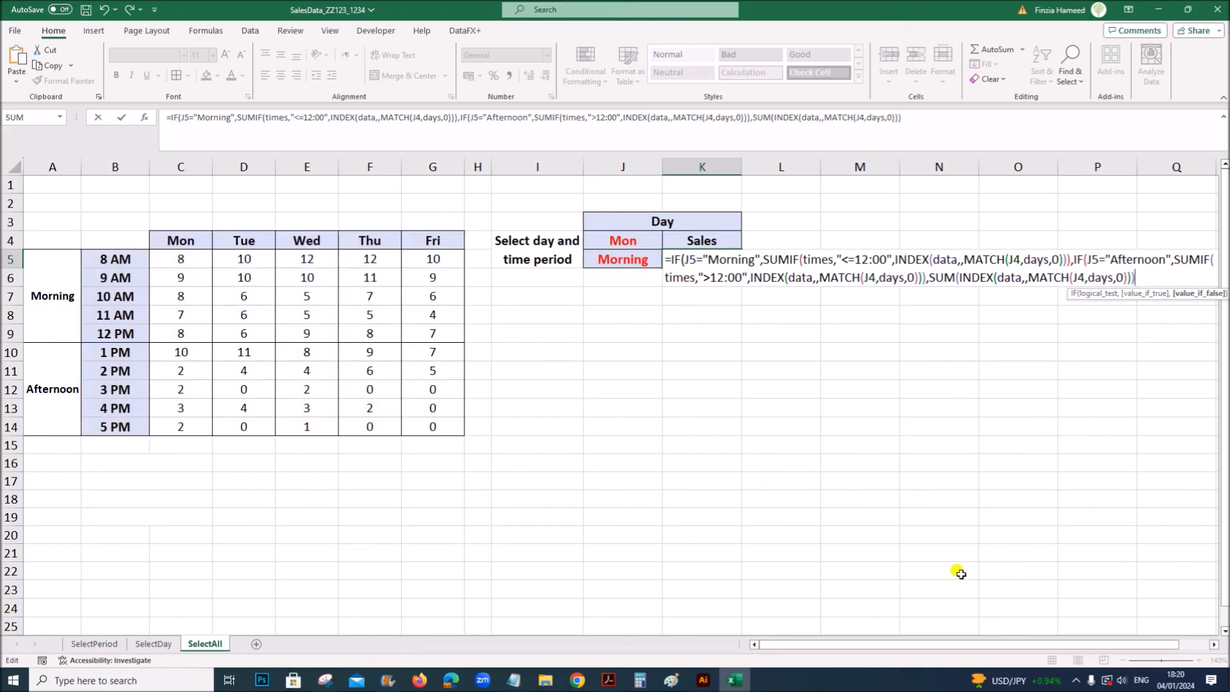
type(")")
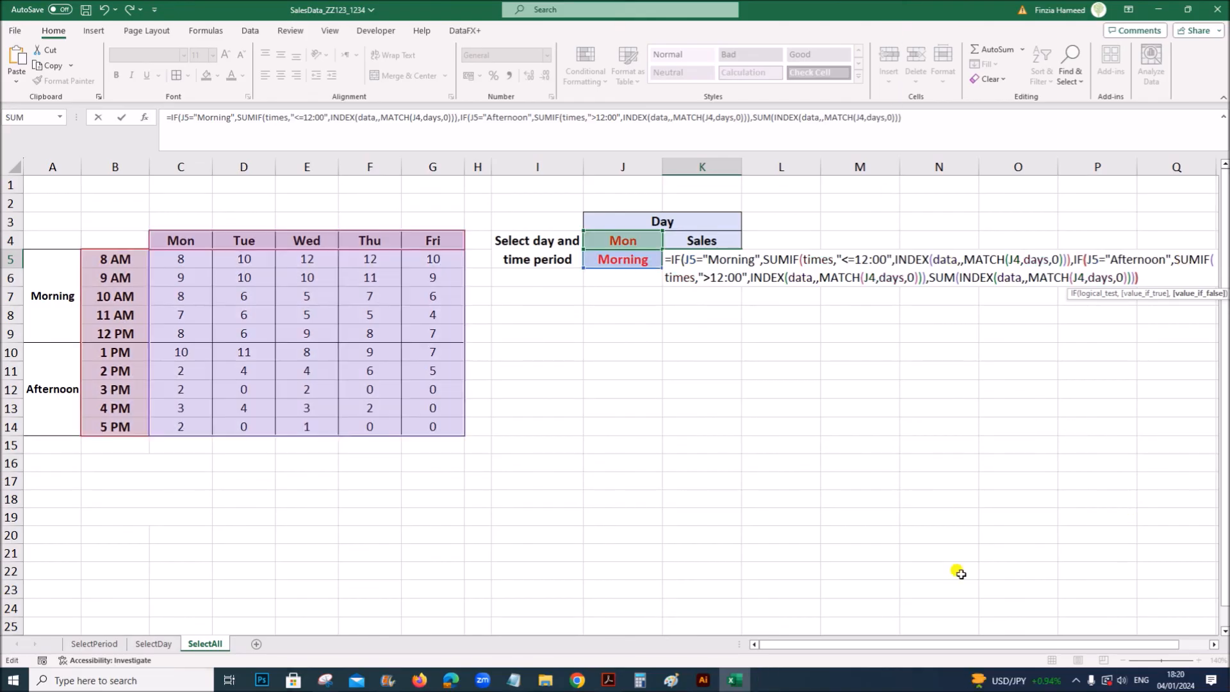
type(")")
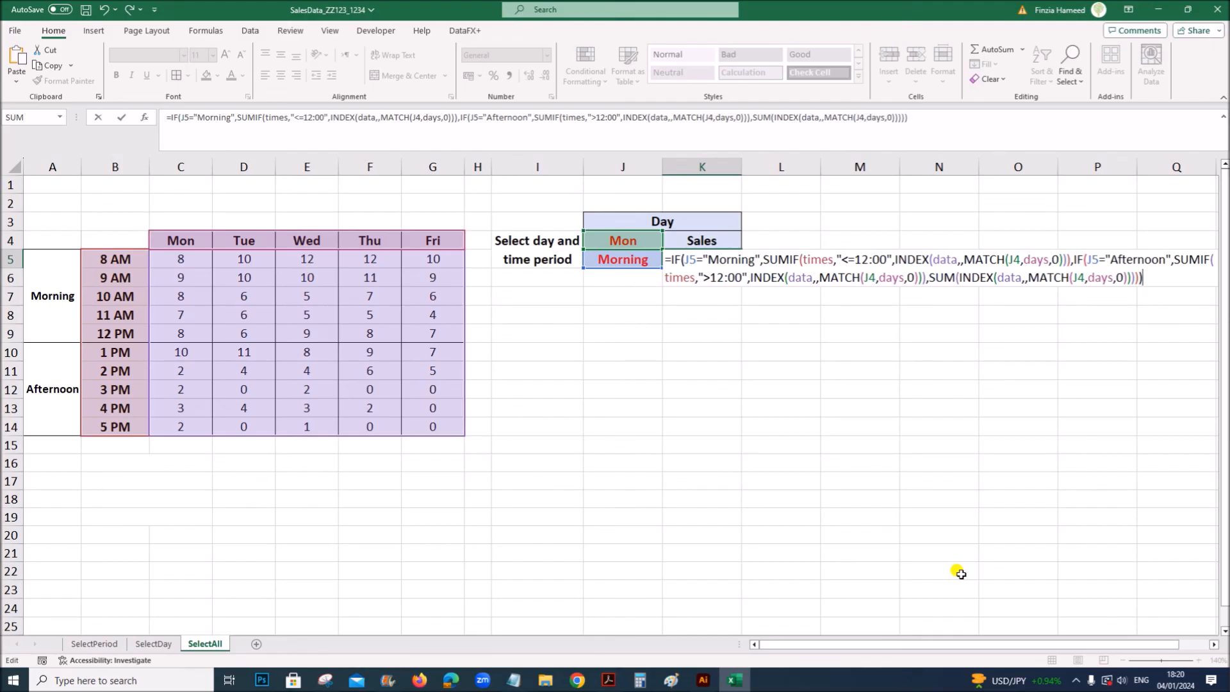
key("Return")
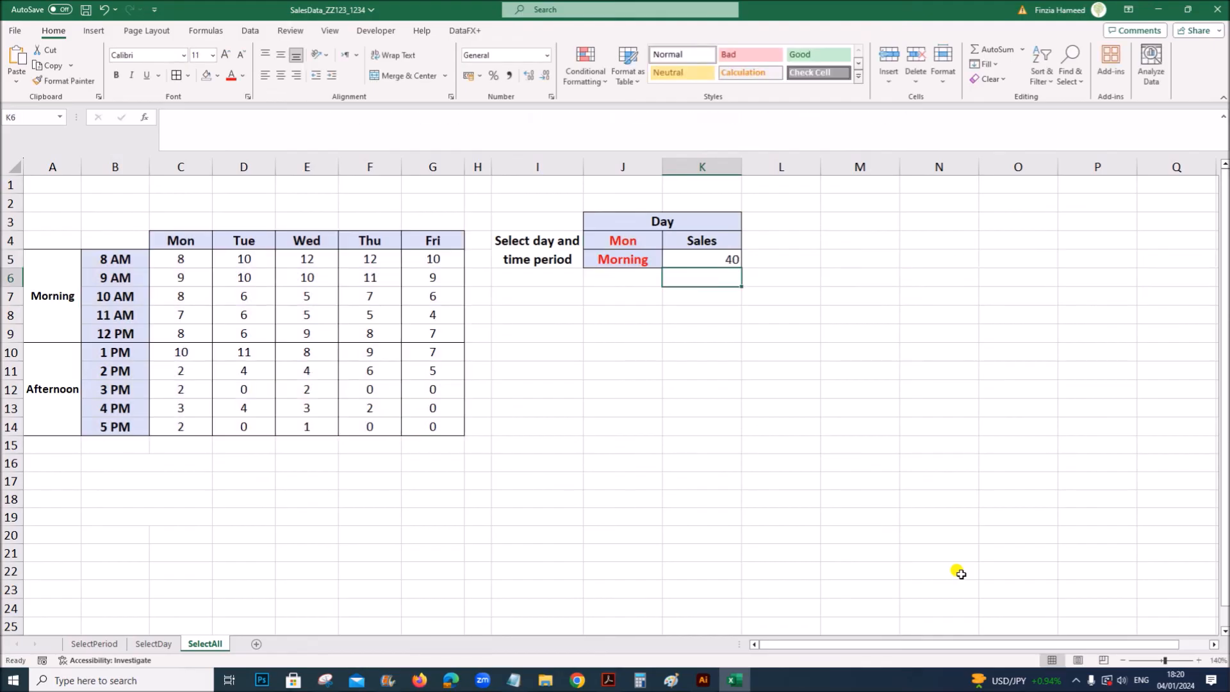
Test the K5 formula by choosing Tue in J4 and Afternoon in J5
left_click(708, 257)
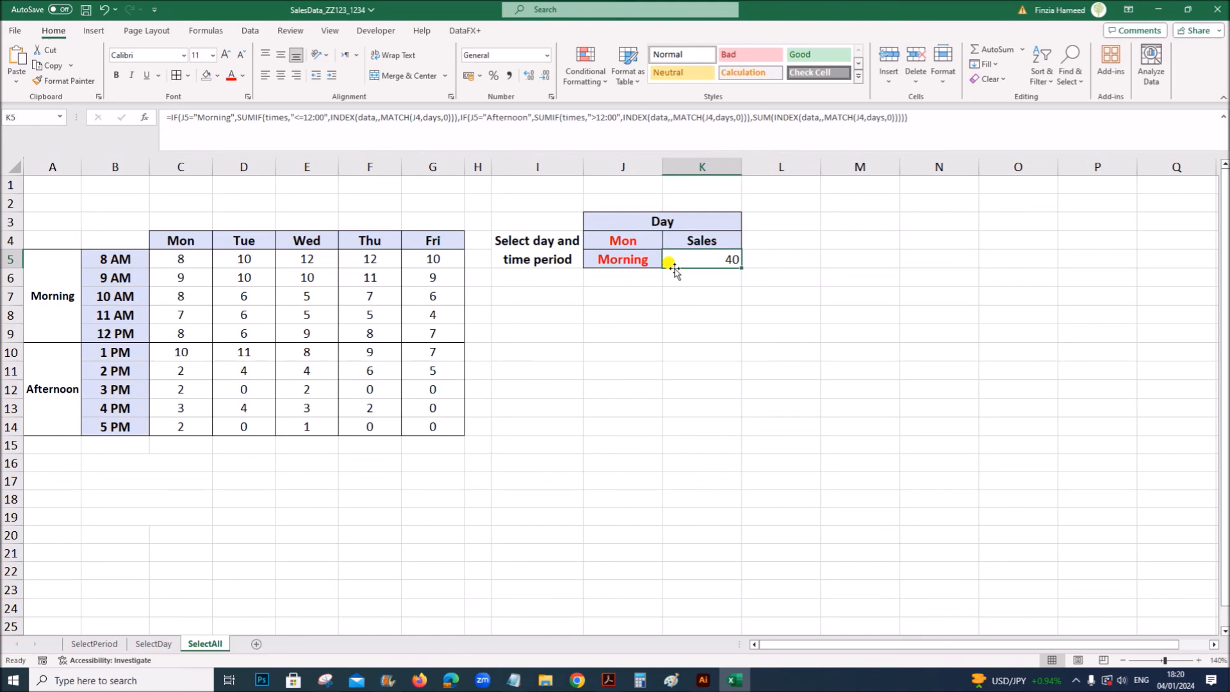
left_click(649, 244)
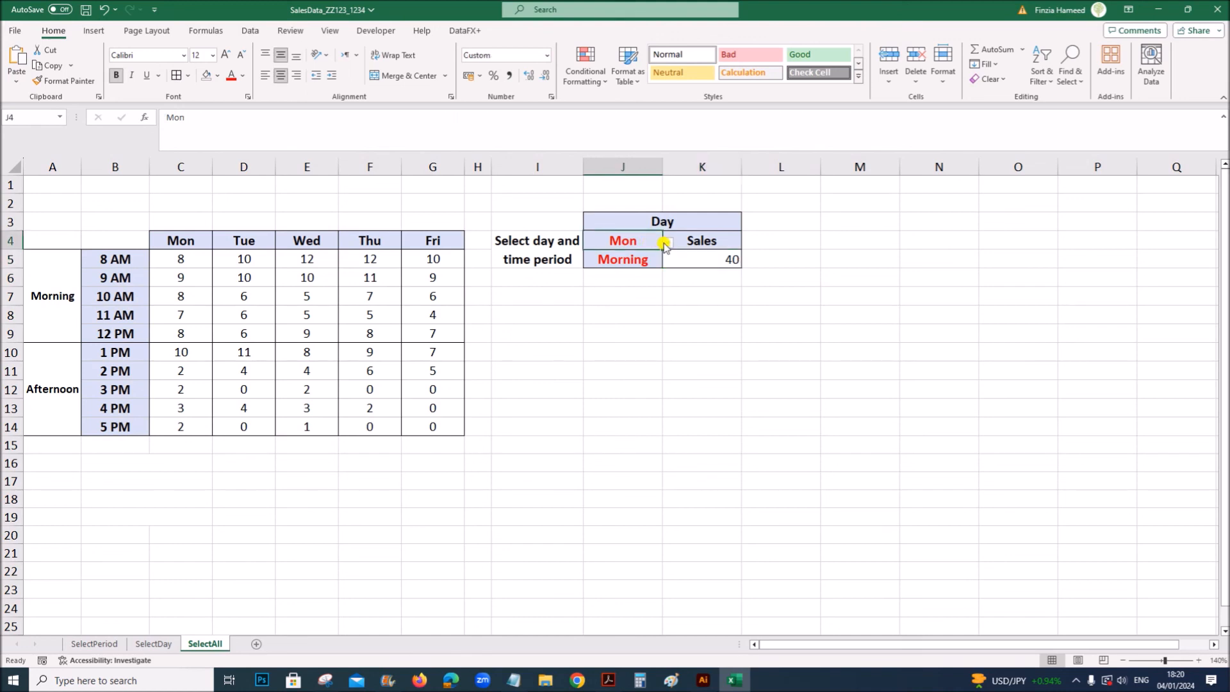
left_click(667, 243)
left_click(606, 268)
left_click(717, 260)
left_click(637, 260)
left_click(666, 262)
left_click(609, 282)
left_click(622, 240)
left_click(628, 260)
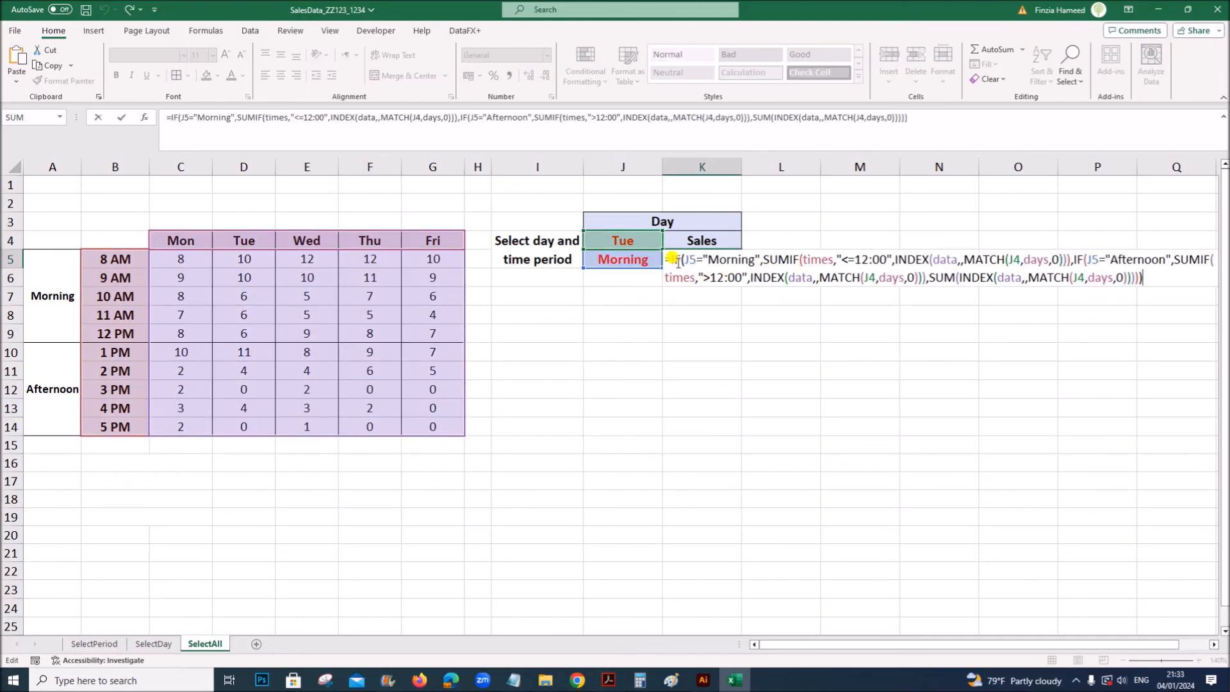
Review the parts of the K5 formula: the Morning SUMIF, the Afternoon criterion and the all-day SUM
left_click(673, 260)
left_click_drag(767, 256, 946, 256)
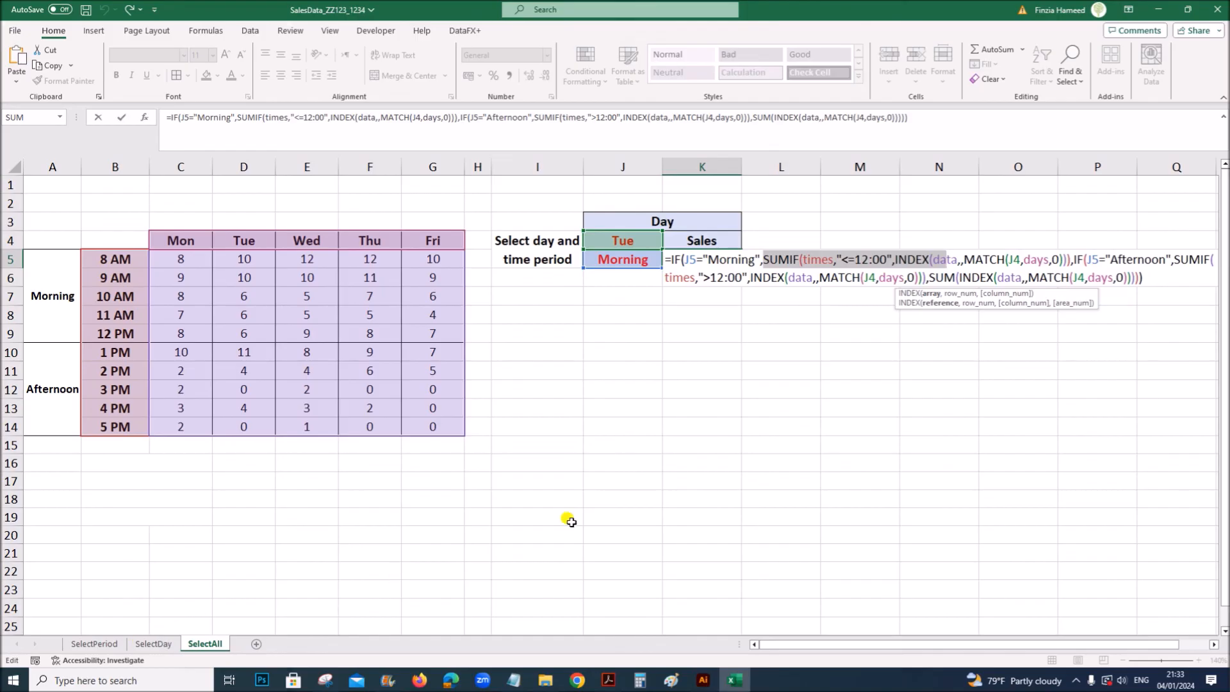
left_click(818, 255)
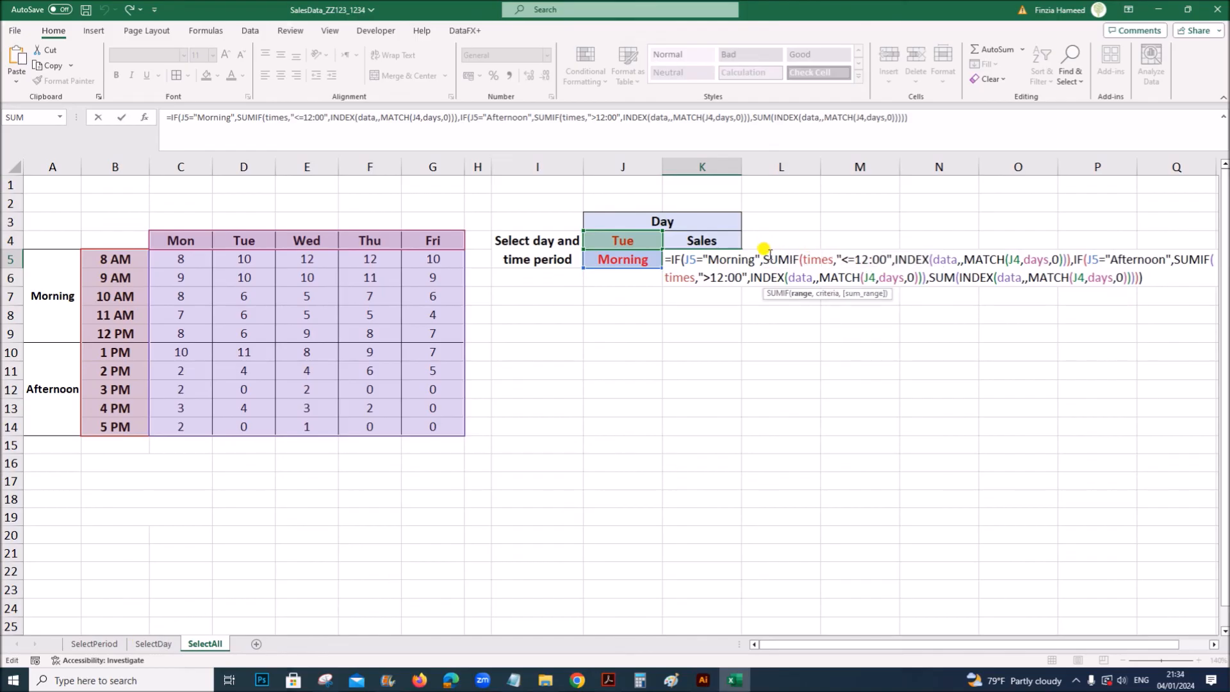
left_click_drag(760, 258, 1067, 258)
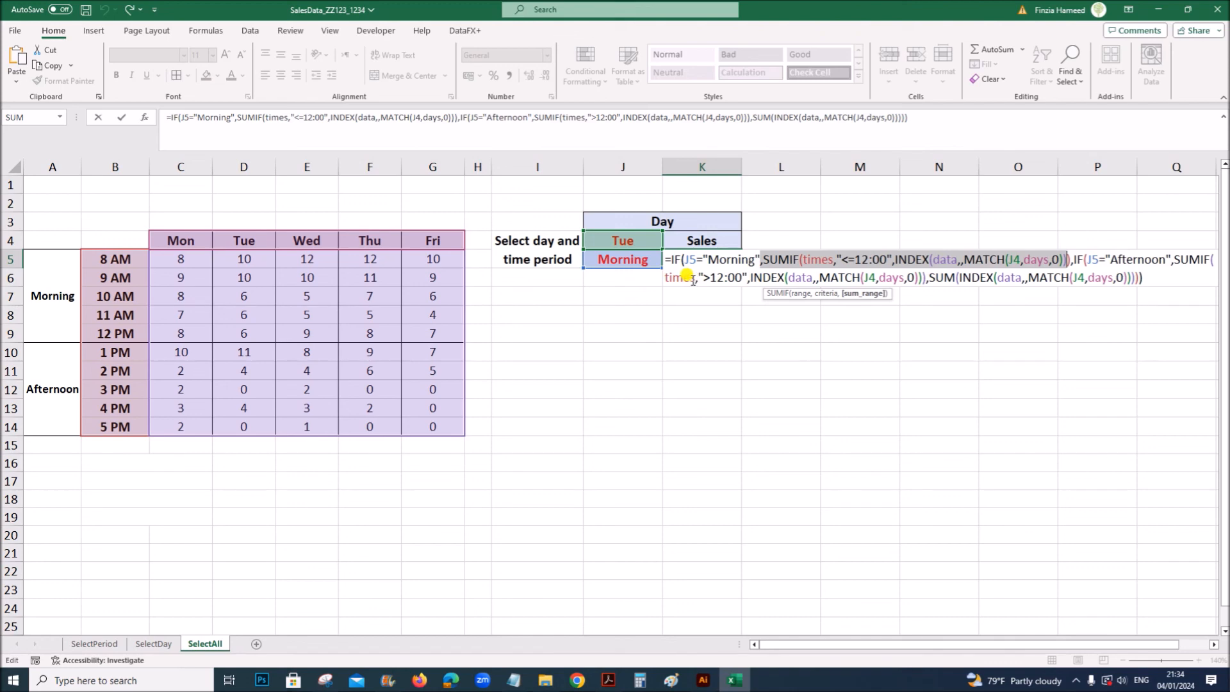
left_click_drag(667, 277, 749, 277)
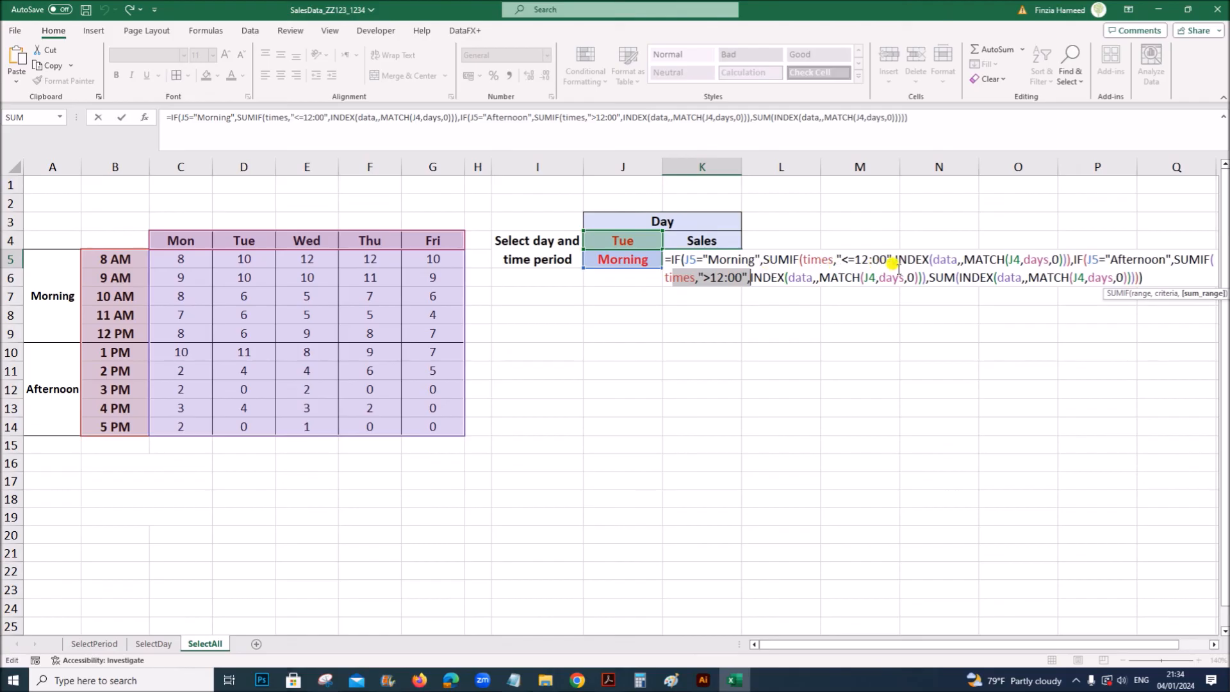
left_click_drag(930, 277, 1134, 278)
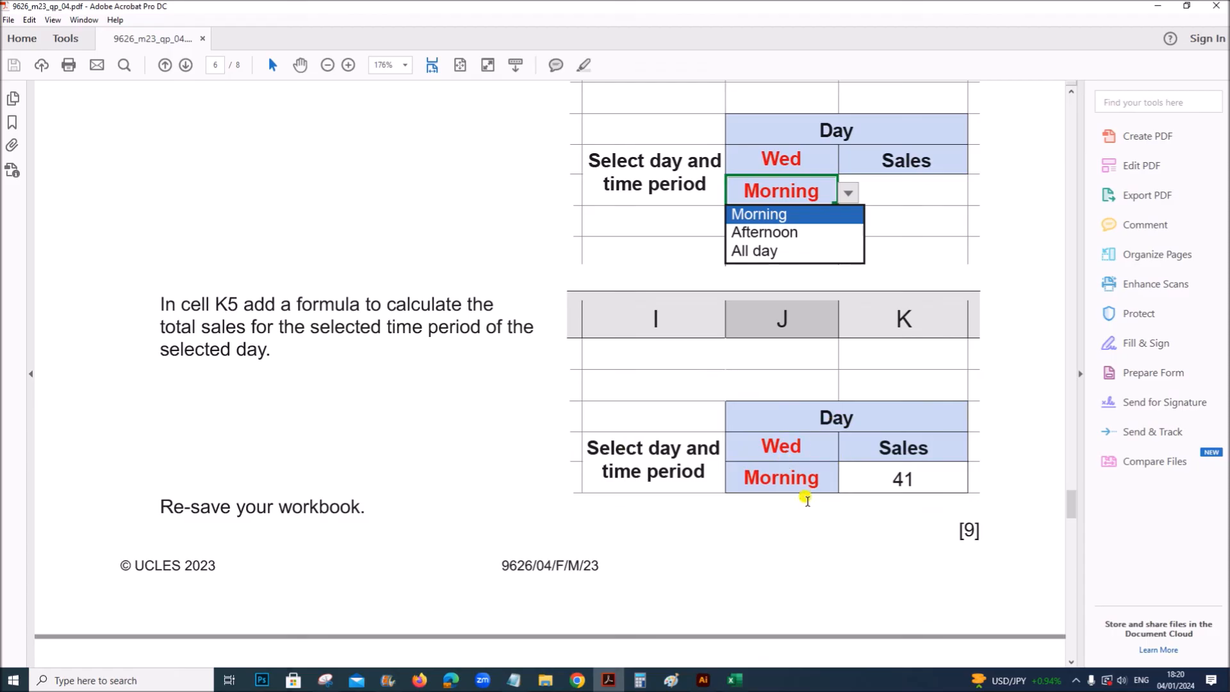
Switch from the exam paper back to Excel and choose Wed from the drop-down list in J4
left_click(734, 679)
left_click(649, 244)
left_click(666, 244)
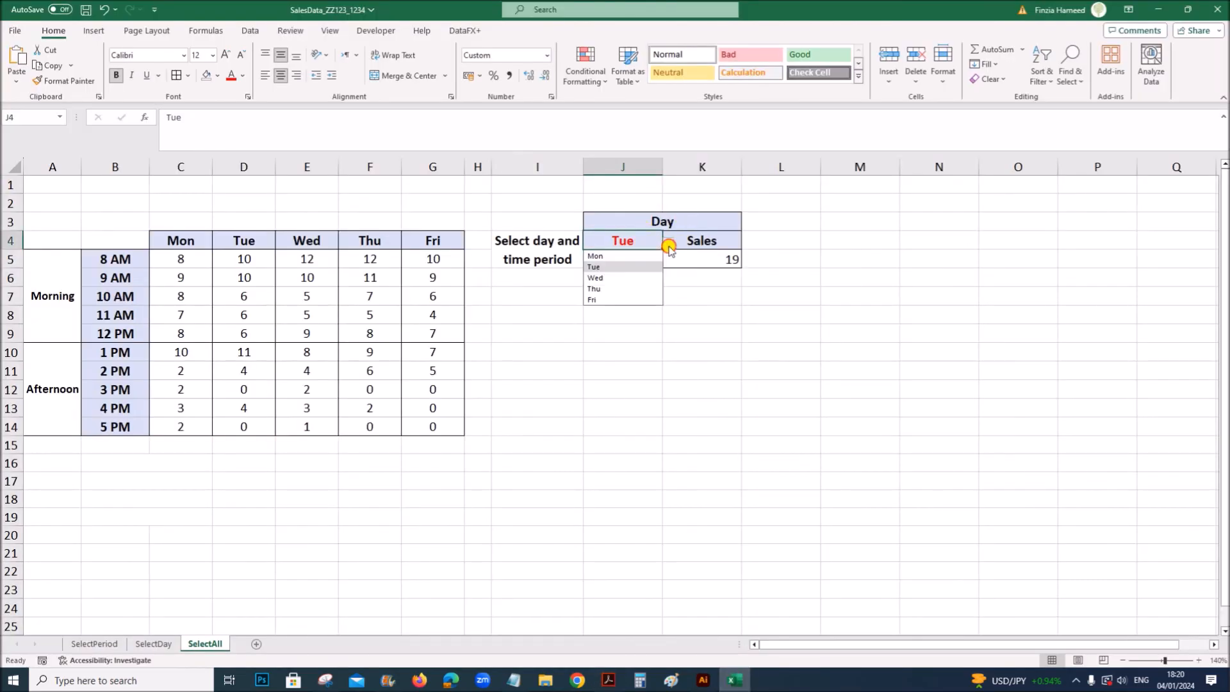
left_click(616, 274)
Try Afternoon in J5, set it to Morning, and switch to Acrobat to compare K5 with the exam paper's example
left_click(651, 263)
left_click(670, 269)
left_click(647, 284)
left_click(670, 270)
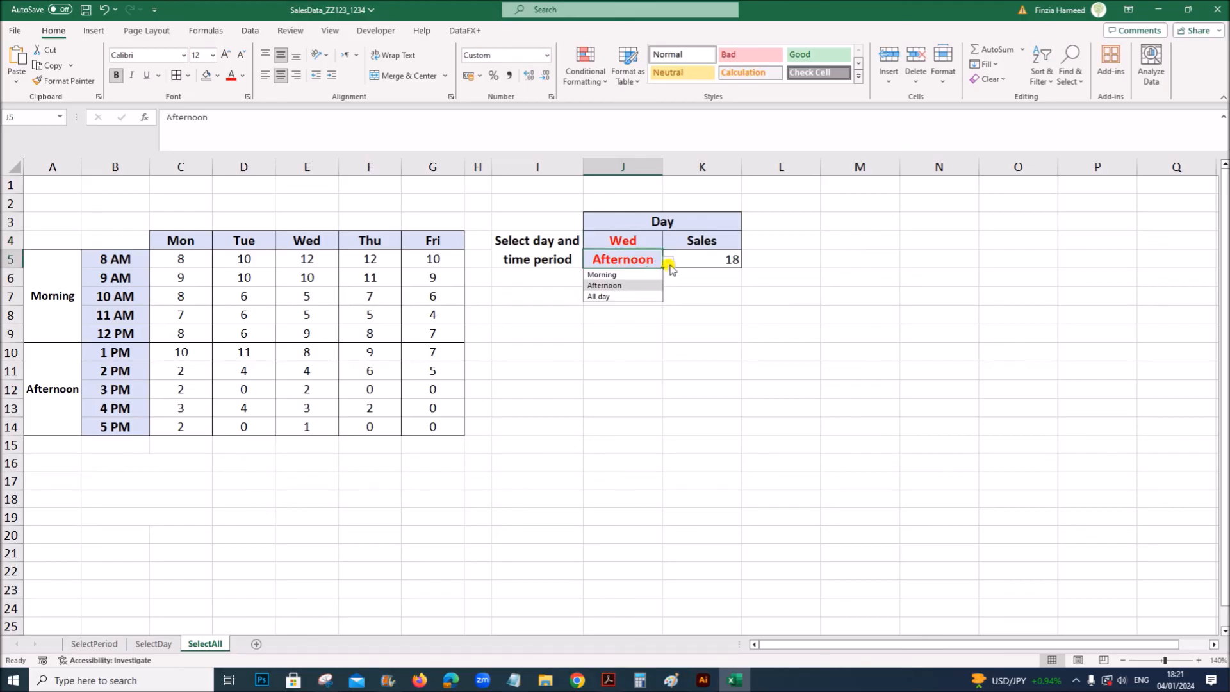
left_click(621, 274)
left_click(608, 680)
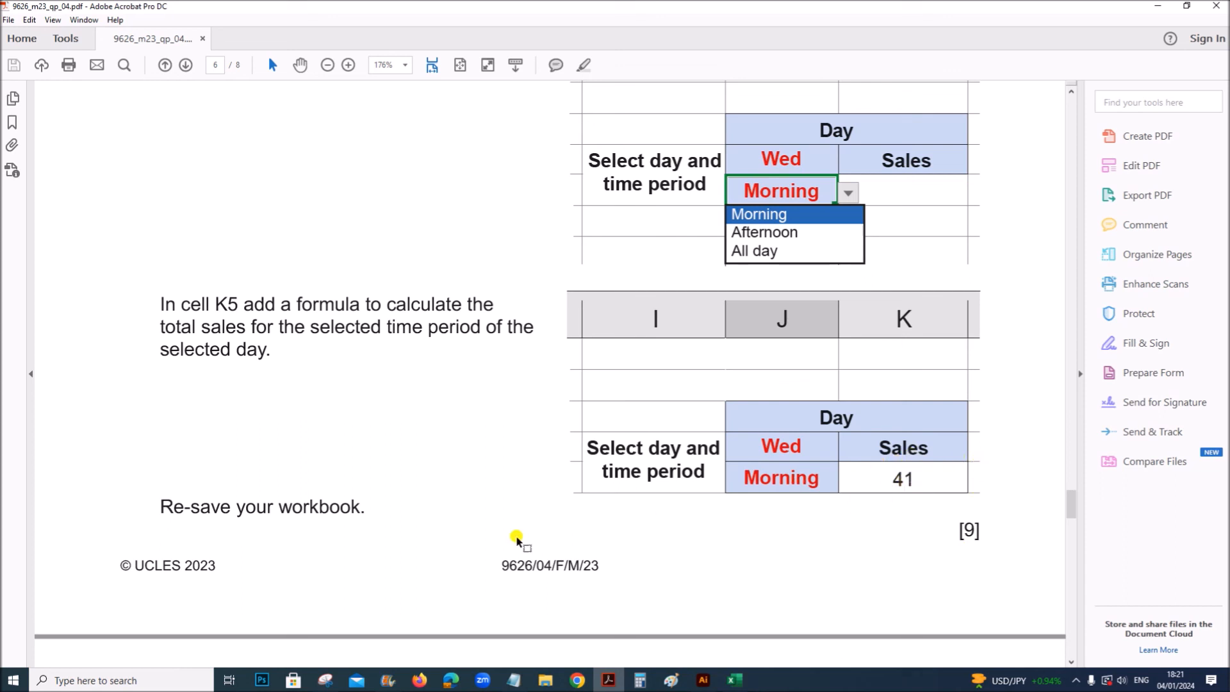
Check the last instruction of Task 3(c) in the exam paper, switch to Excel and re-save the SalesData_ZZ123_1234 workbook
scroll(458, 532, "up", 5)
scroll(458, 536, "down", 6)
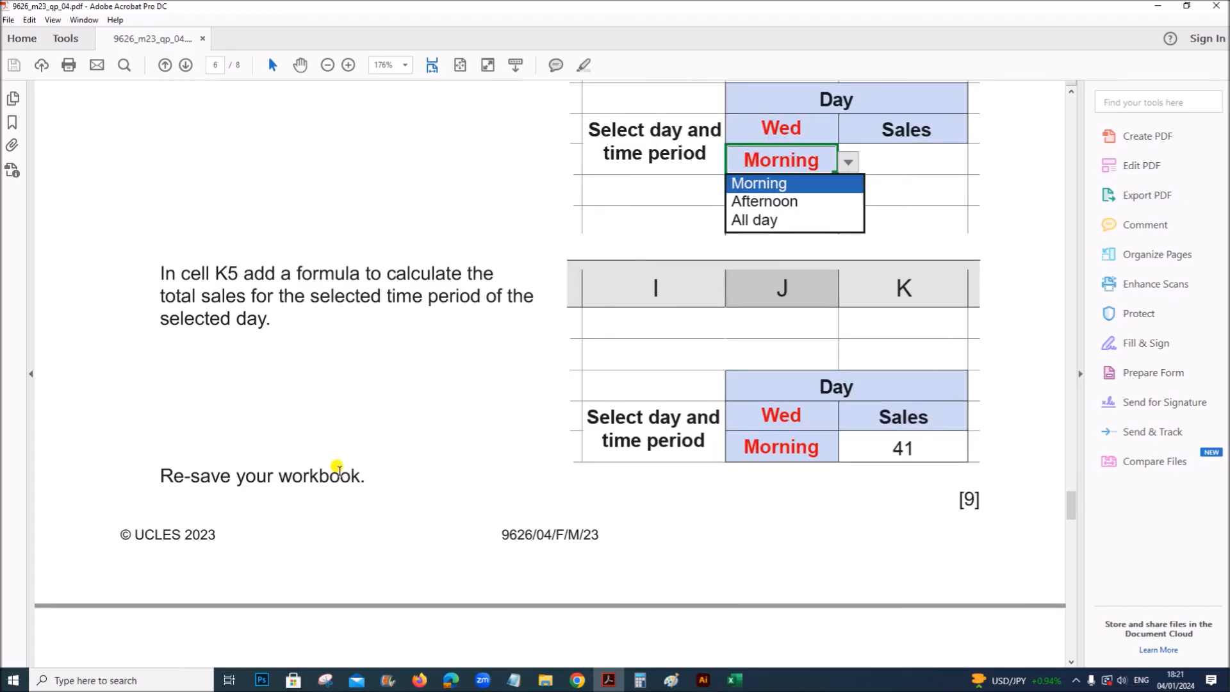
scroll(336, 474, "down", 6)
scroll(340, 461, "up", 5)
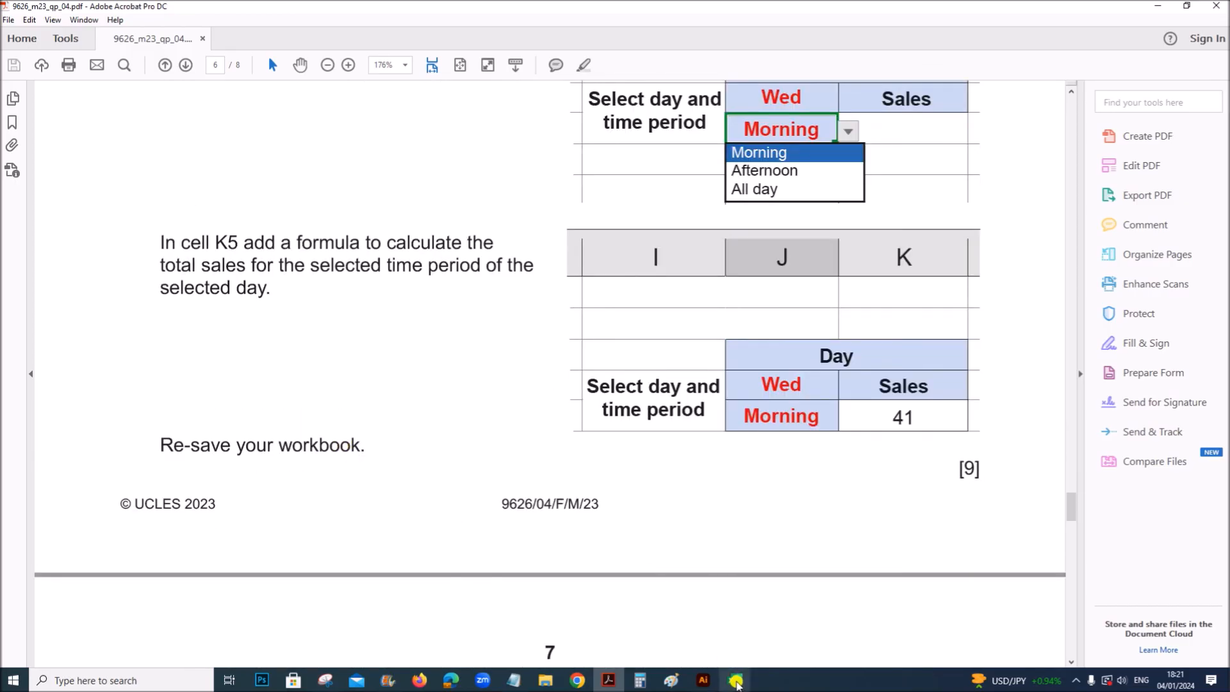
left_click(736, 680)
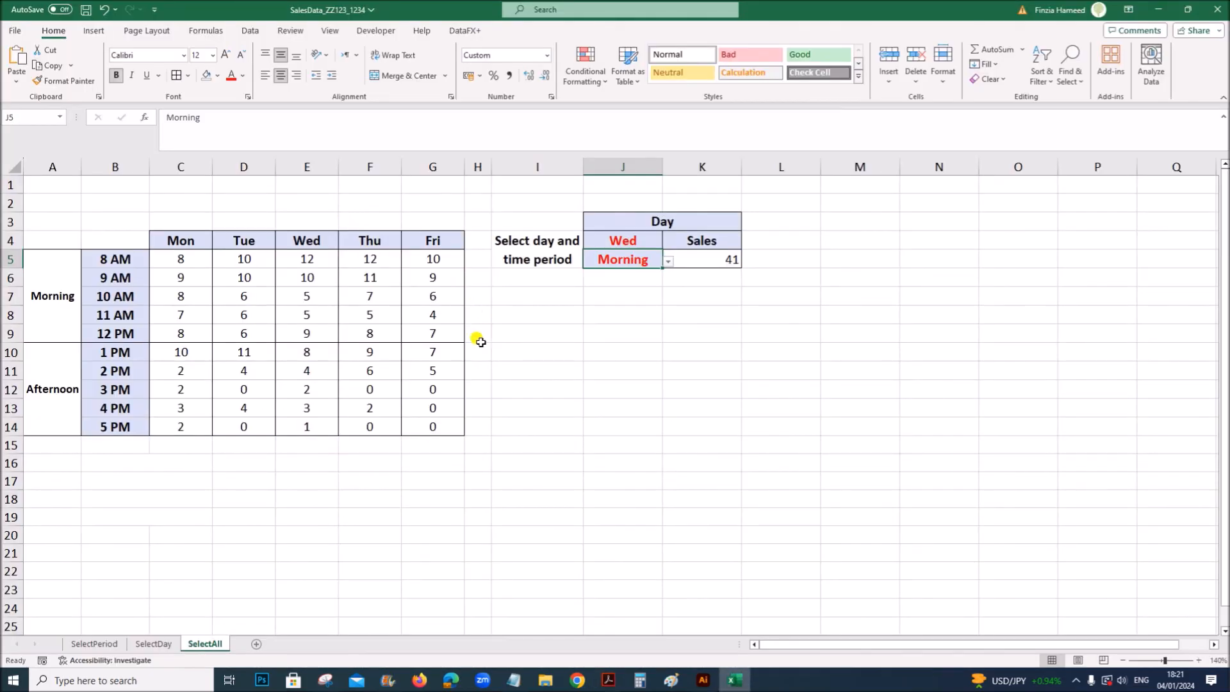
Switch to the exam paper in Acrobat and review the Task 3(c) drop-down list, K5 formula and re-save instructions on page 6
left_click(608, 680)
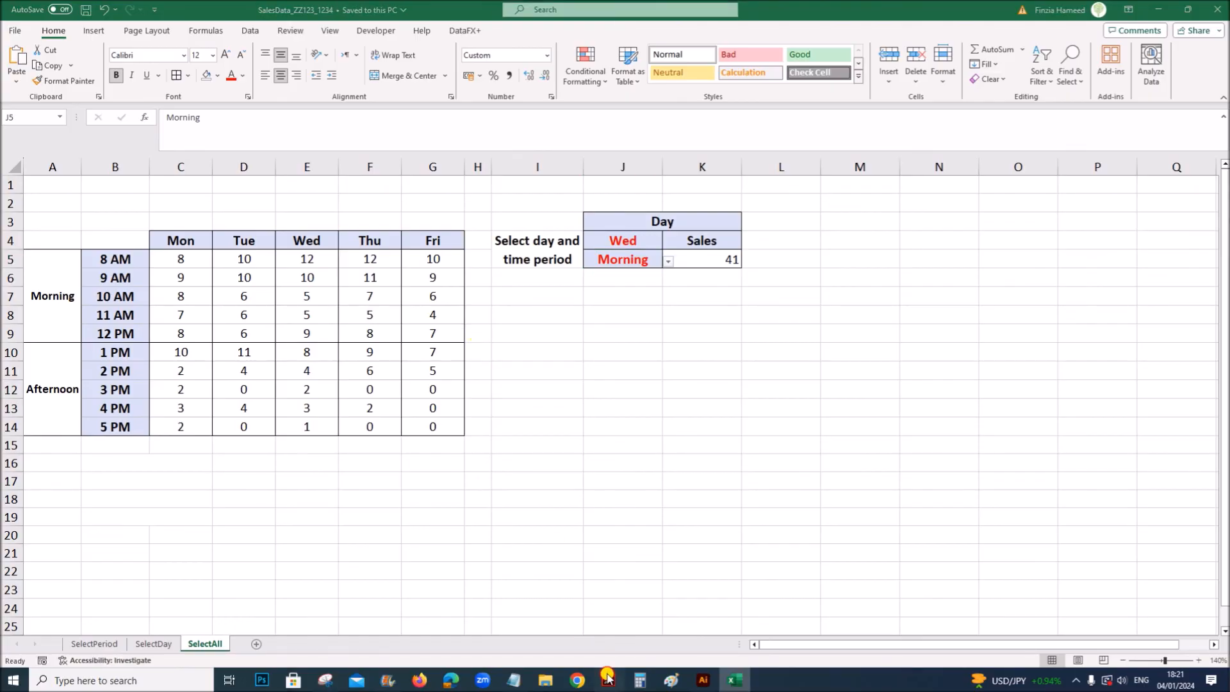
scroll(471, 424, "down", 3)
scroll(469, 384, "up", 10)
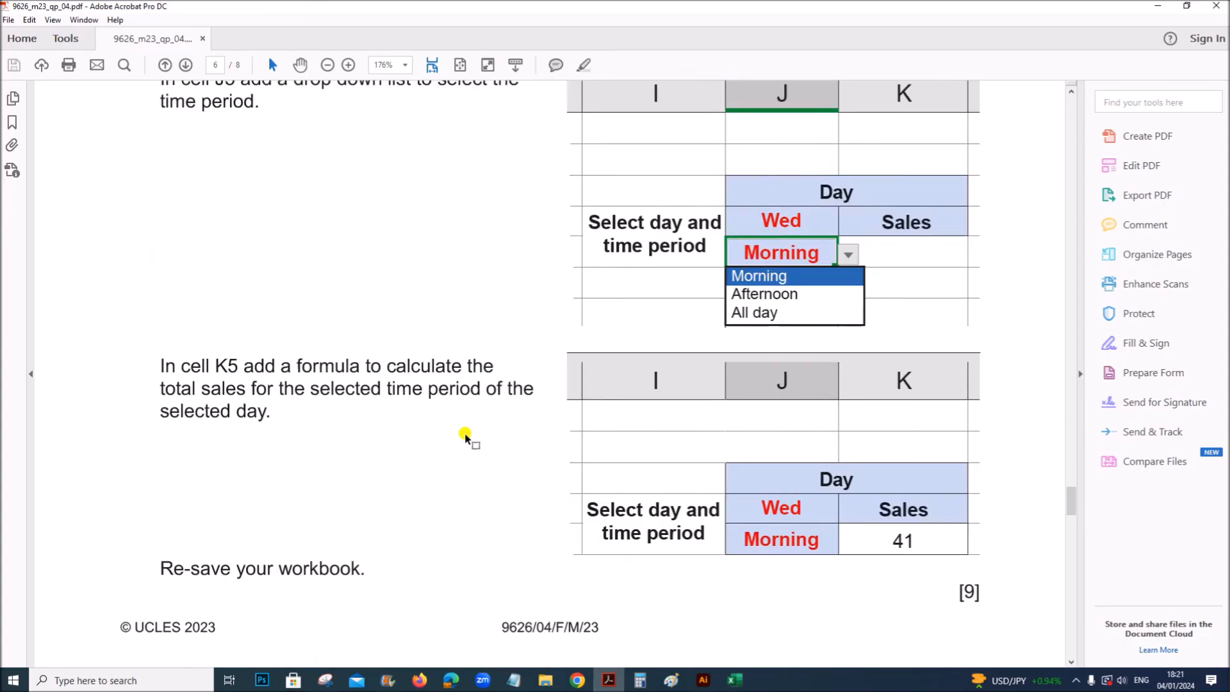
scroll(466, 436, "up", 4)
scroll(466, 435, "down", 12)
scroll(466, 437, "down", 10)
scroll(467, 423, "up", 4)
scroll(466, 426, "up", 10)
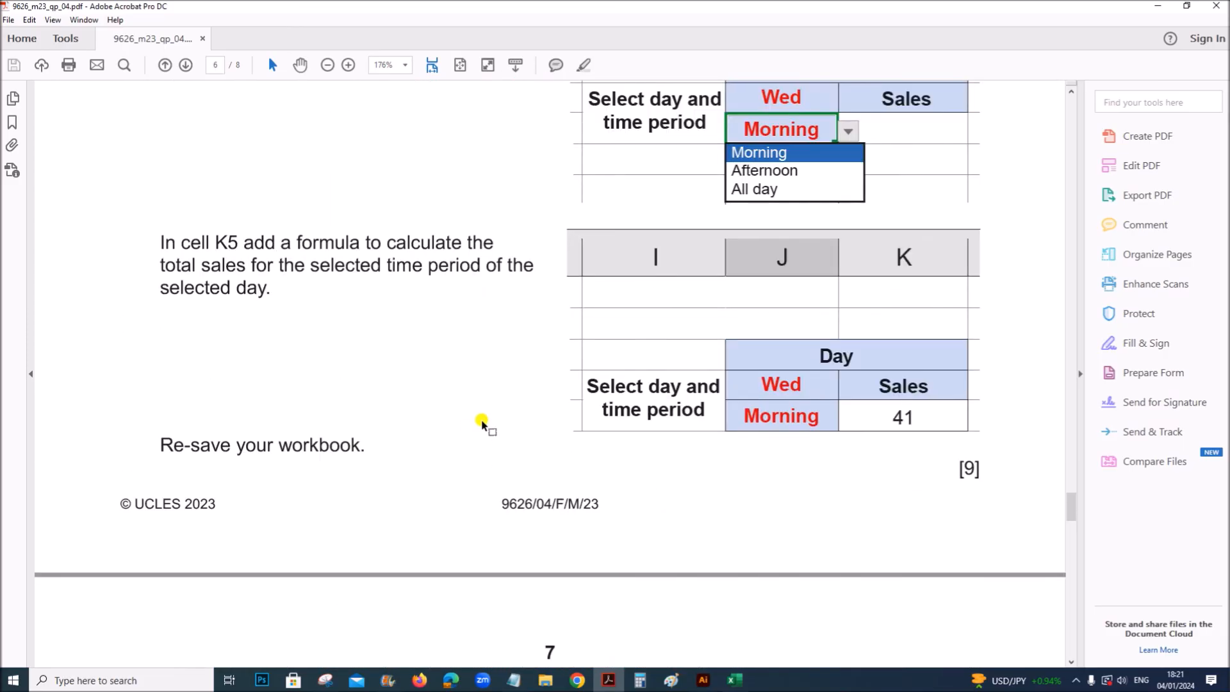